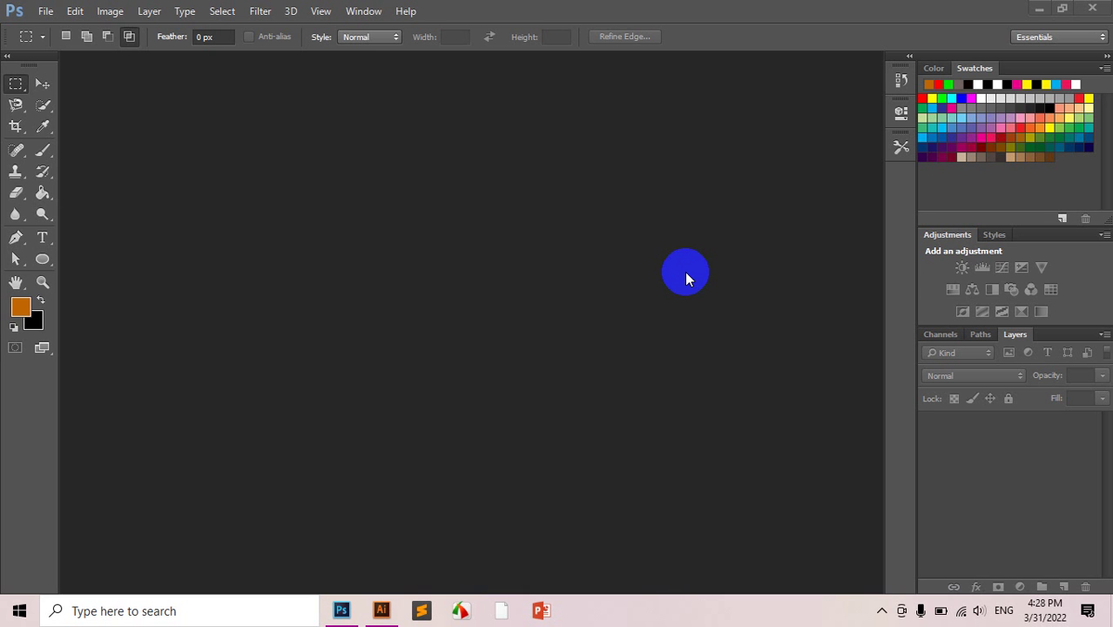
# Open a new Chrome browser window from the taskbar over Photoshop.
pyautogui.click(501, 611)
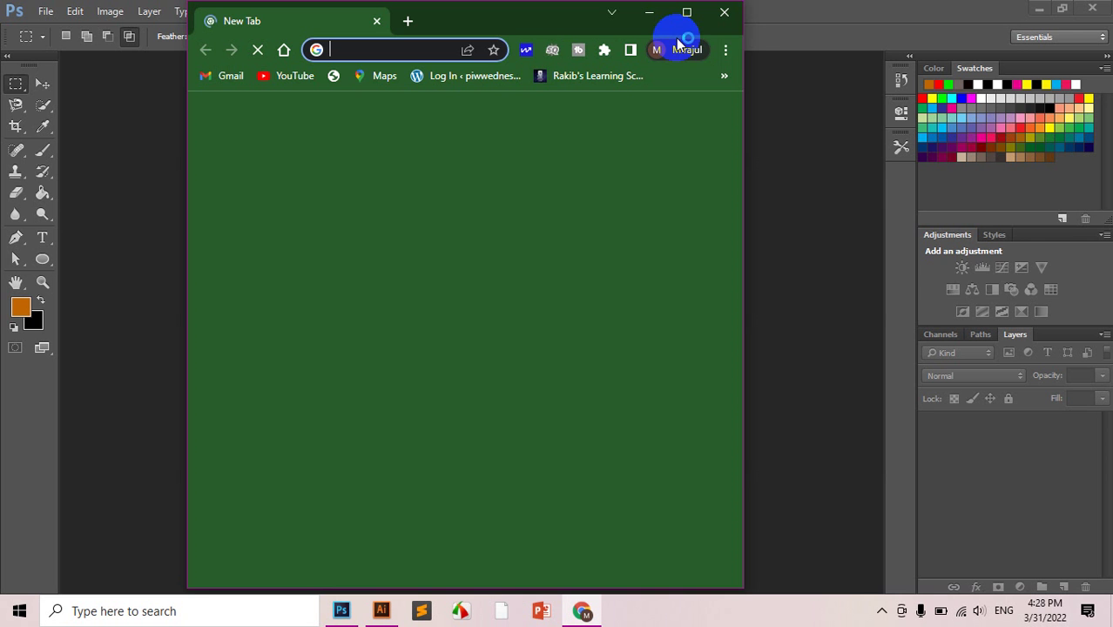
# Maximize Chrome and search for 'web page design'.
pyautogui.click(688, 13)
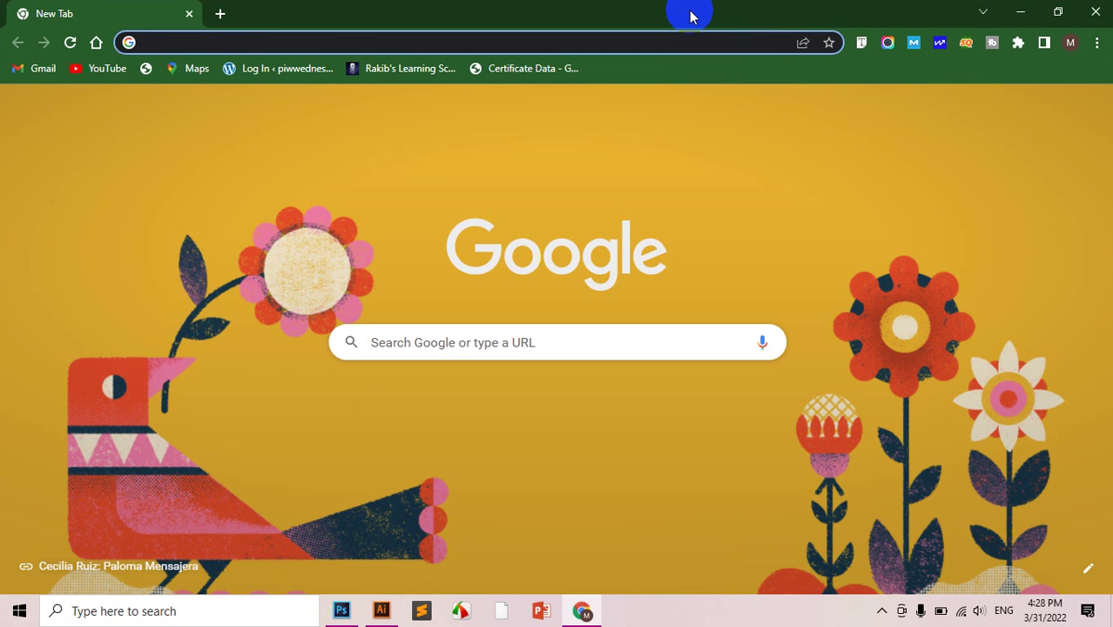
pyautogui.write('web ')
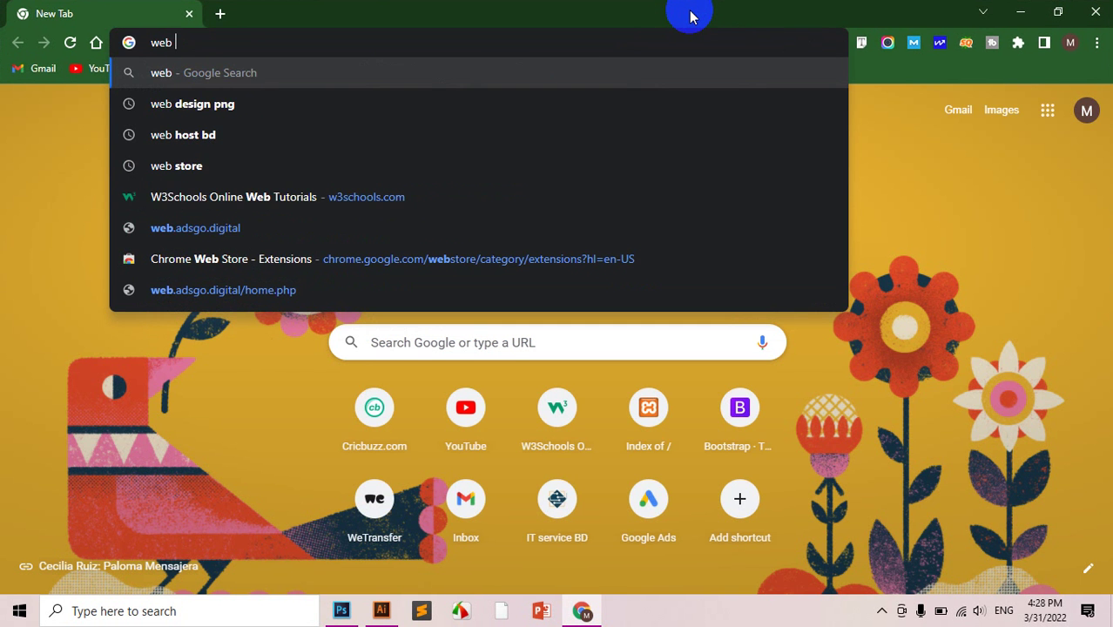
pyautogui.write('page')
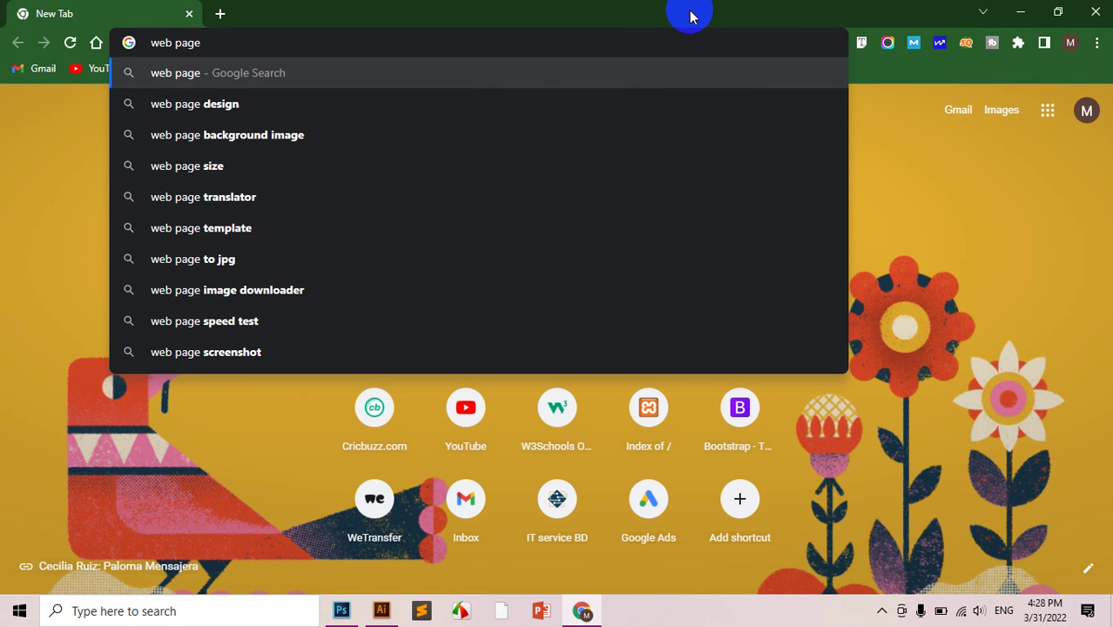
pyautogui.press('Down')
pyautogui.press('Return')
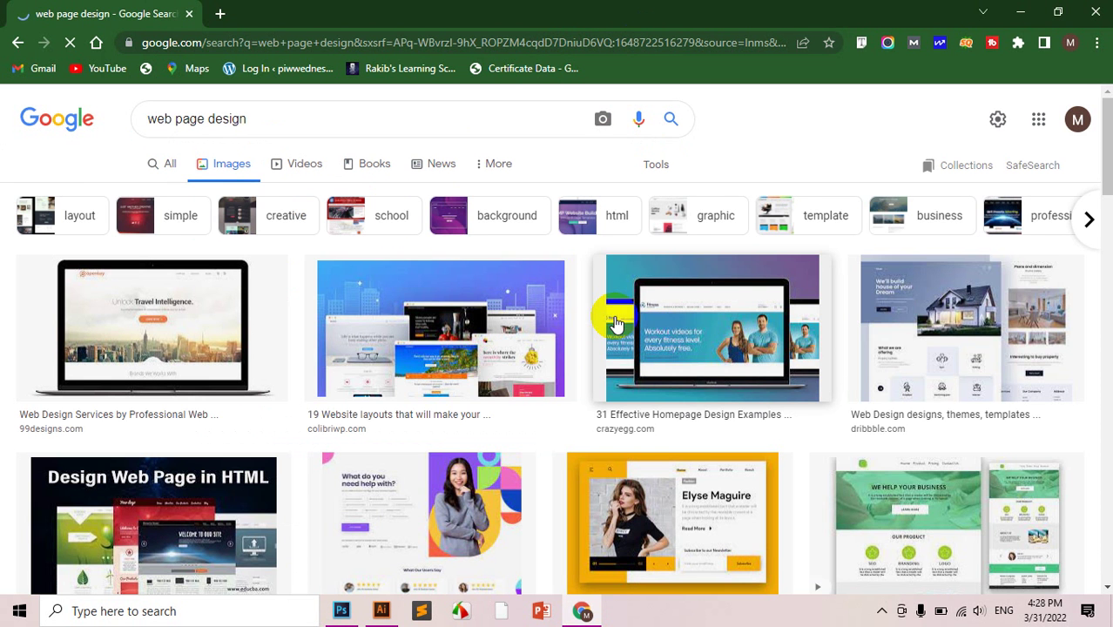
# Preview the Dribbble house-website design among the image results.
pyautogui.scroll(-2, 905, 331)
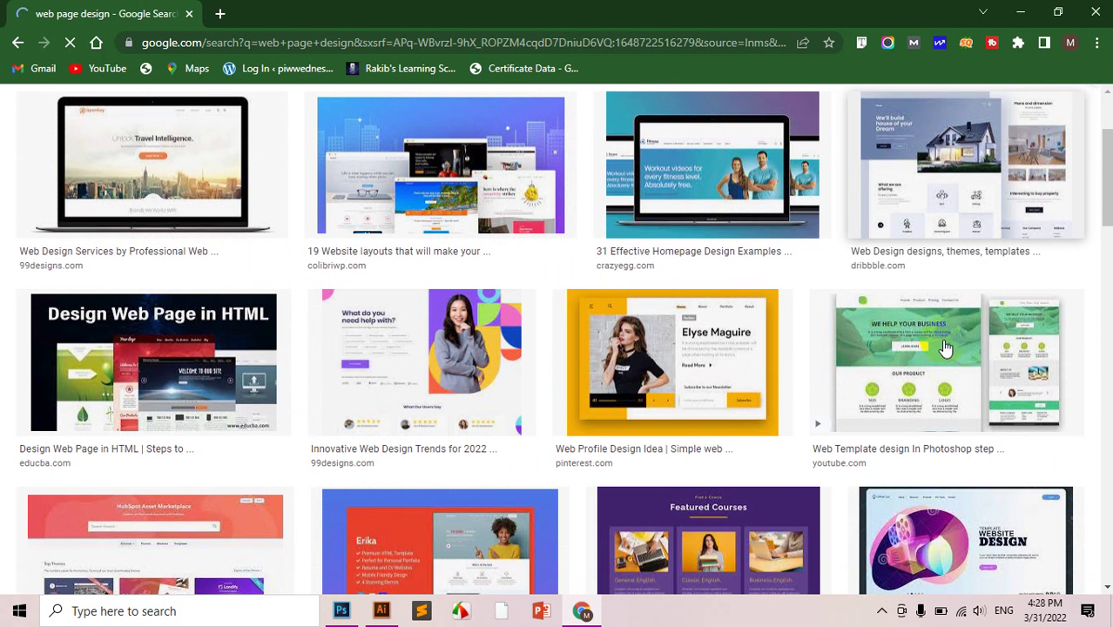
pyautogui.click(925, 358)
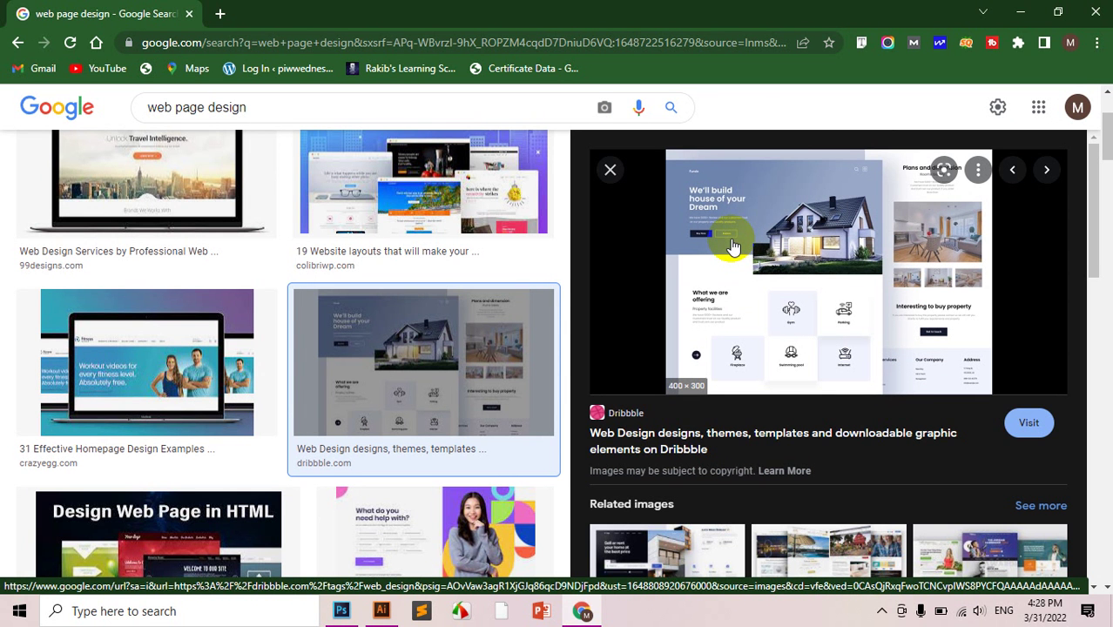
pyautogui.scroll(-2, 789, 247)
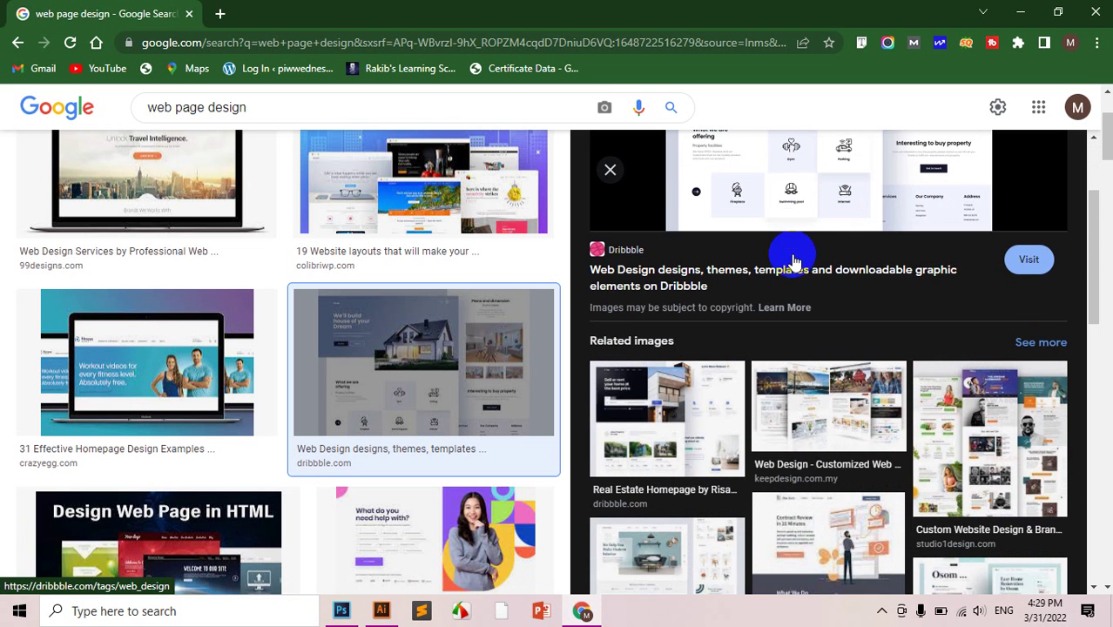
pyautogui.scroll(-2, 796, 279)
pyautogui.scroll(-2, 819, 311)
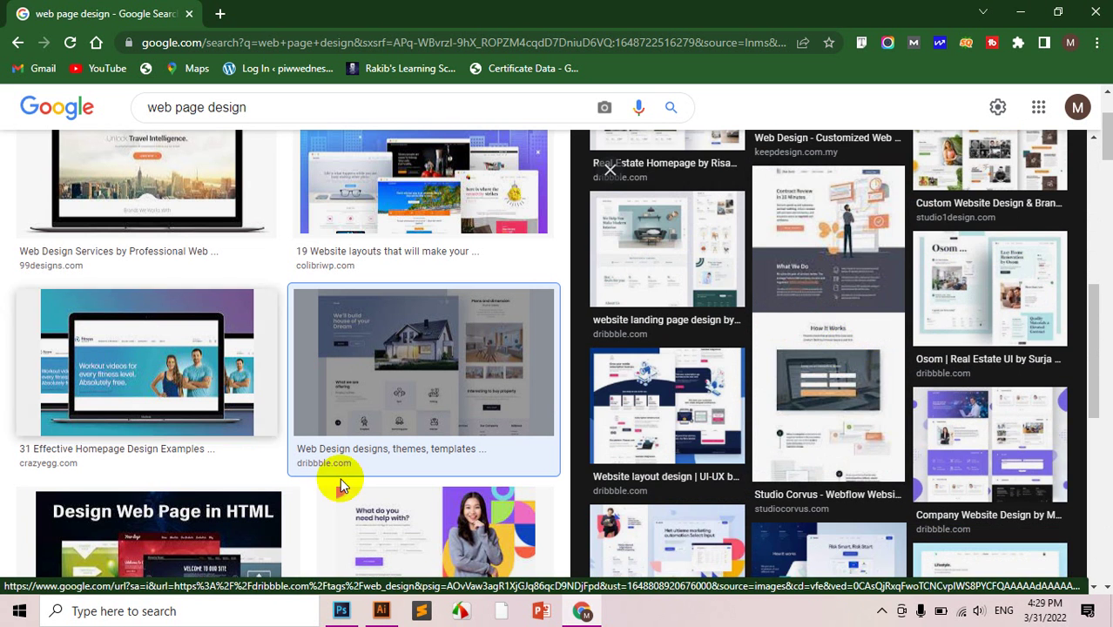
pyautogui.scroll(-4, 740, 366)
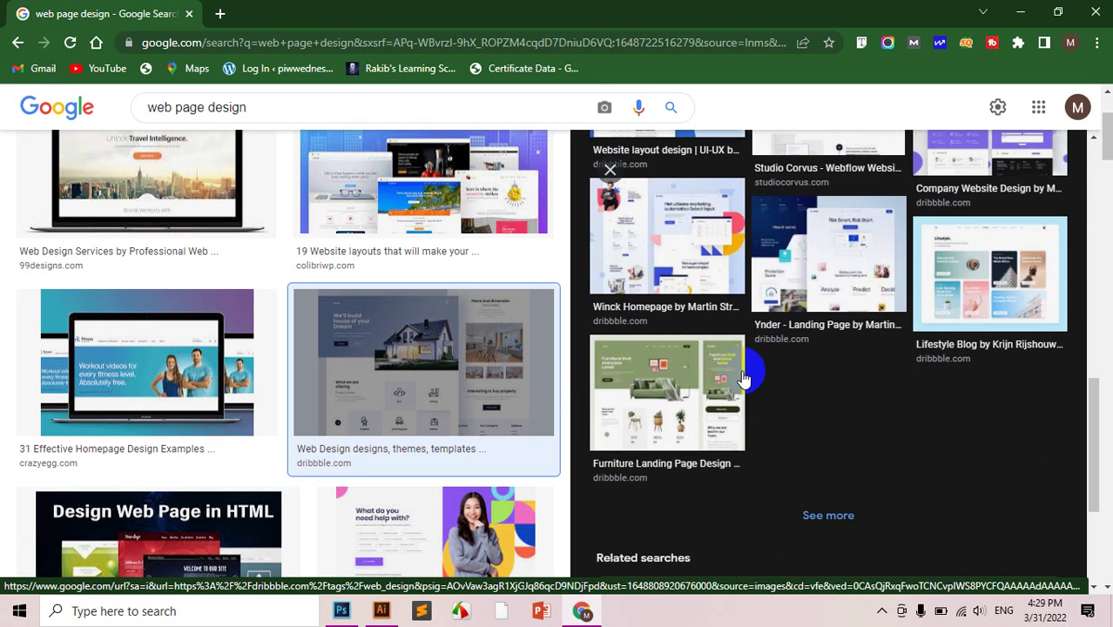
pyautogui.scroll(3, 745, 377)
pyautogui.scroll(4, 745, 376)
pyautogui.scroll(3, 745, 376)
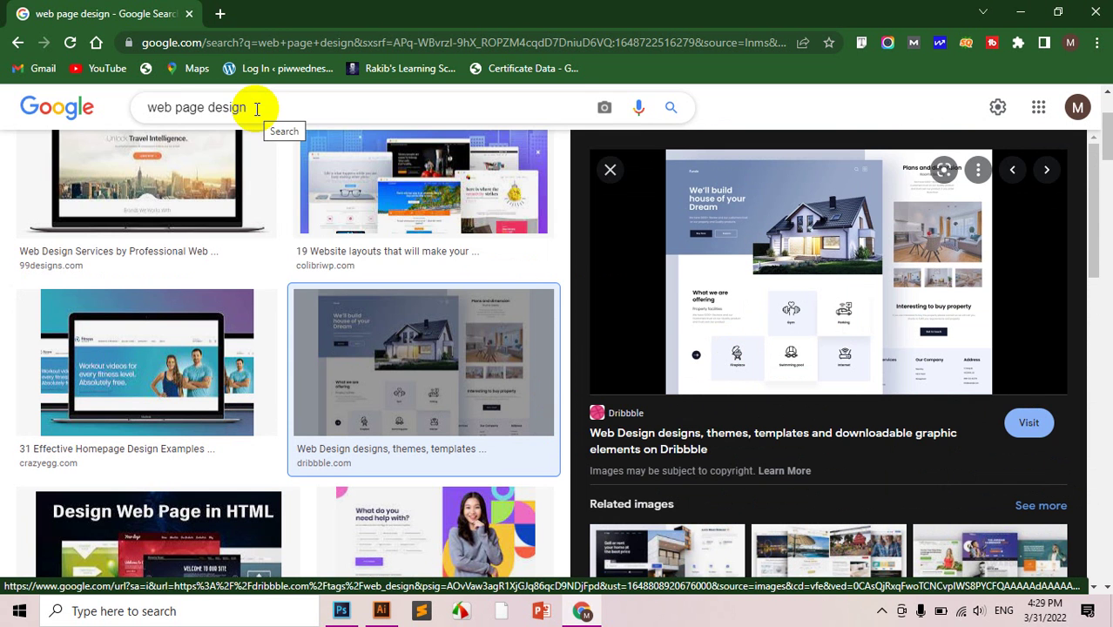
# Replace the query with 'login page design' and run the image search.
pyautogui.moveTo(256, 107); pyautogui.dragTo(87, 69)
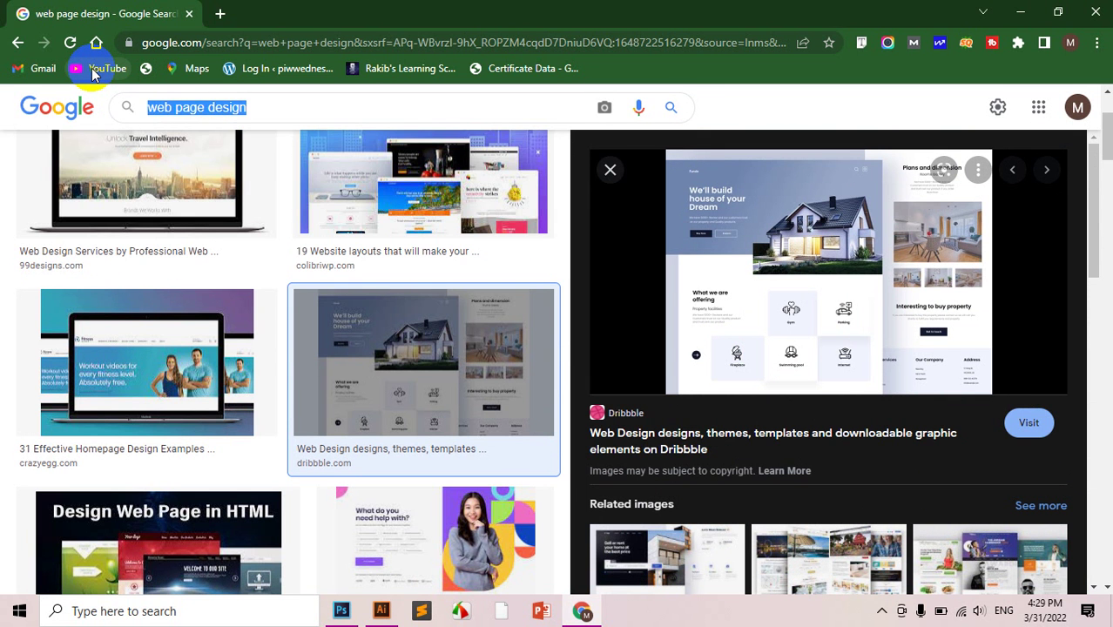
pyautogui.write('log')
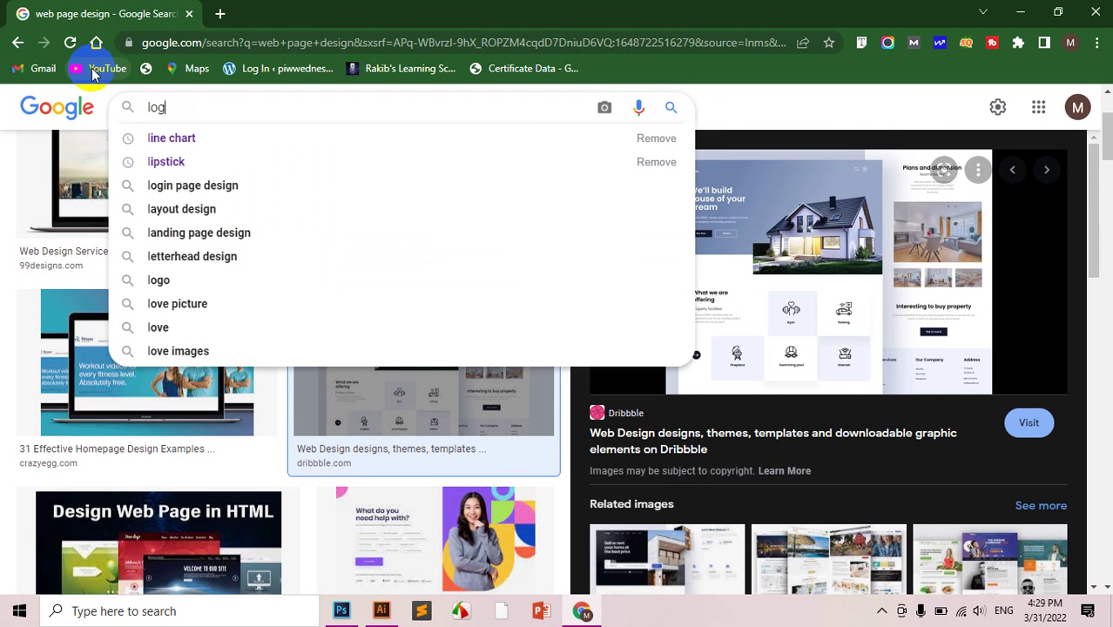
pyautogui.write('o')
pyautogui.press('BackSpace')
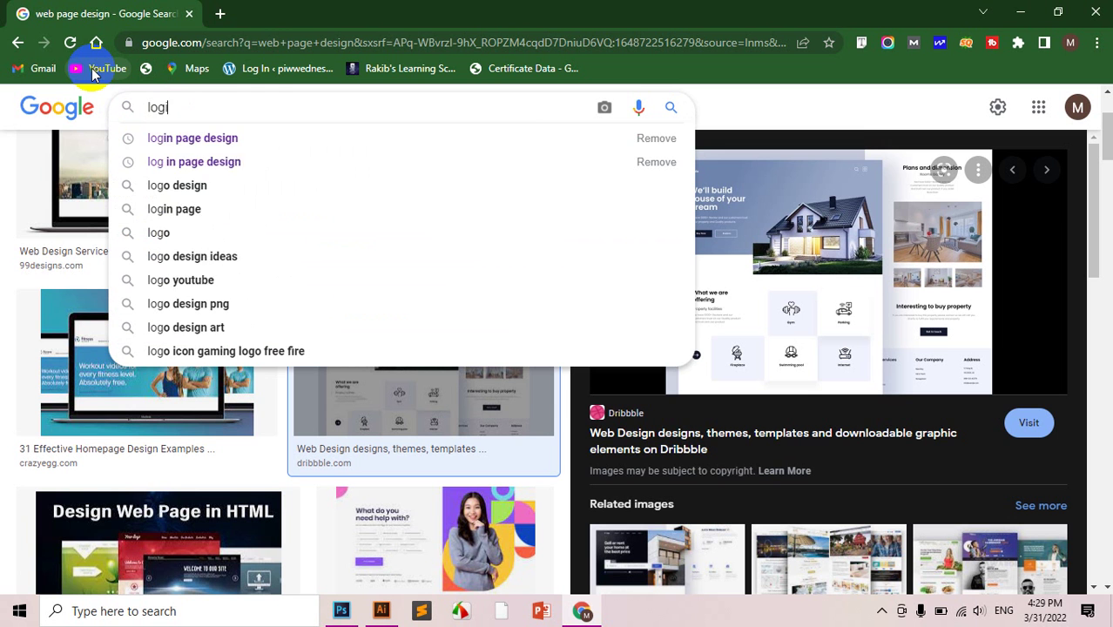
pyautogui.write('i')
pyautogui.press('Down')
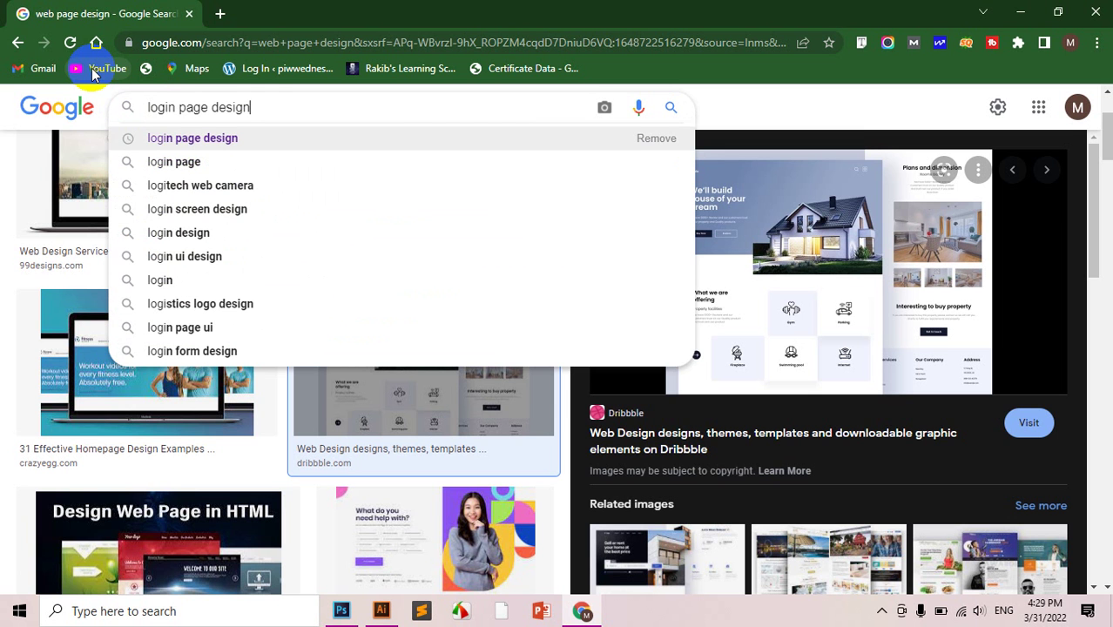
pyautogui.press('Return')
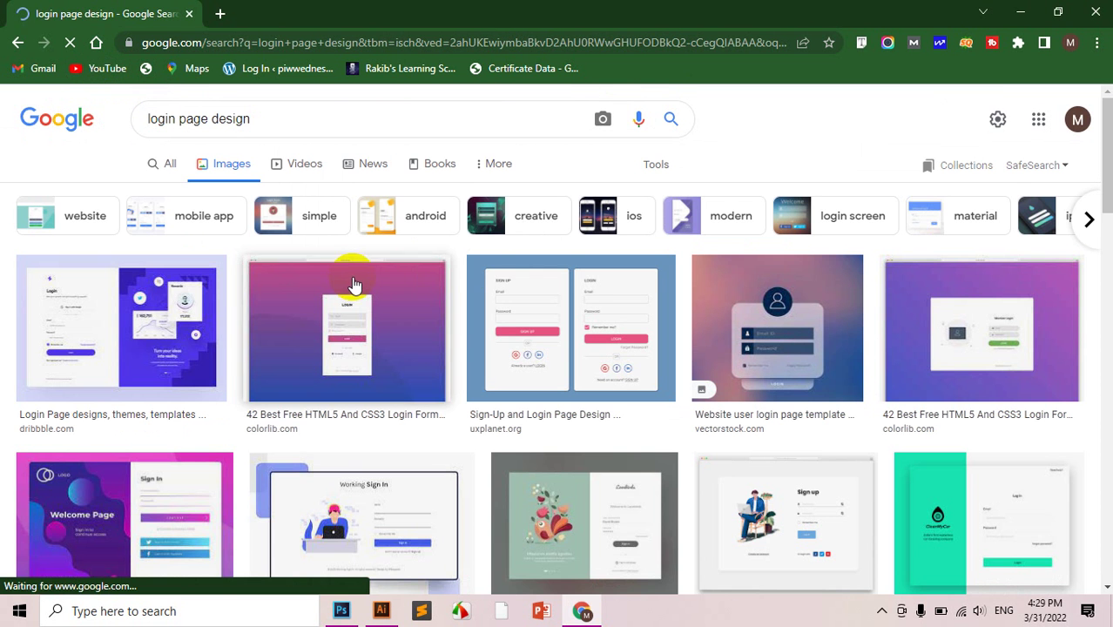
# Open the UpLabs 'Login Page UI Design' image in a new tab.
pyautogui.scroll(-2, 352, 283)
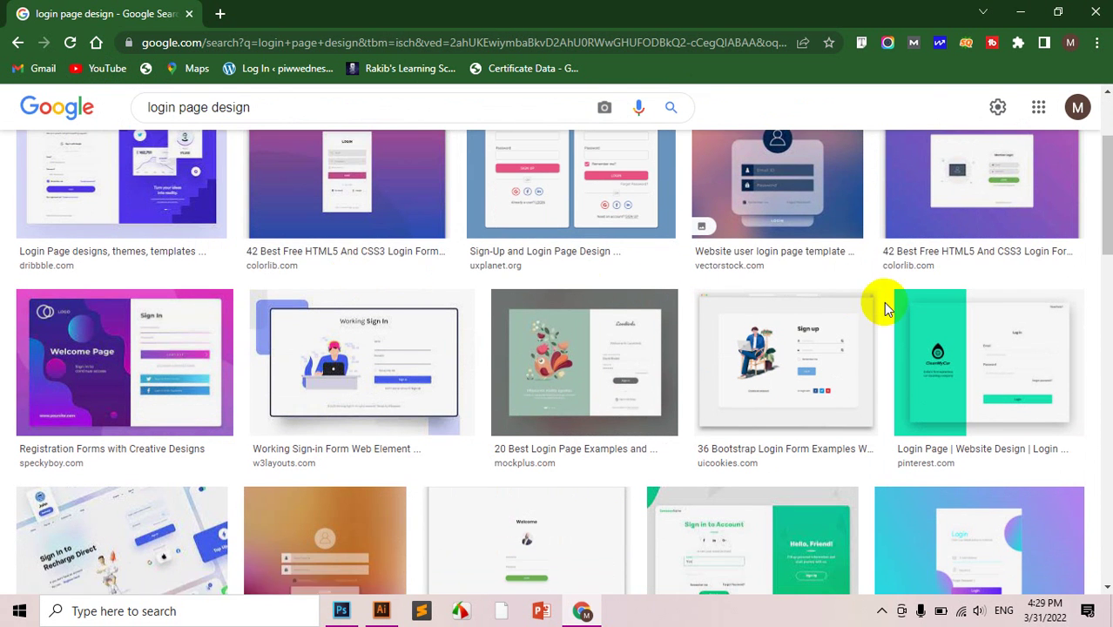
pyautogui.scroll(-2, 884, 304)
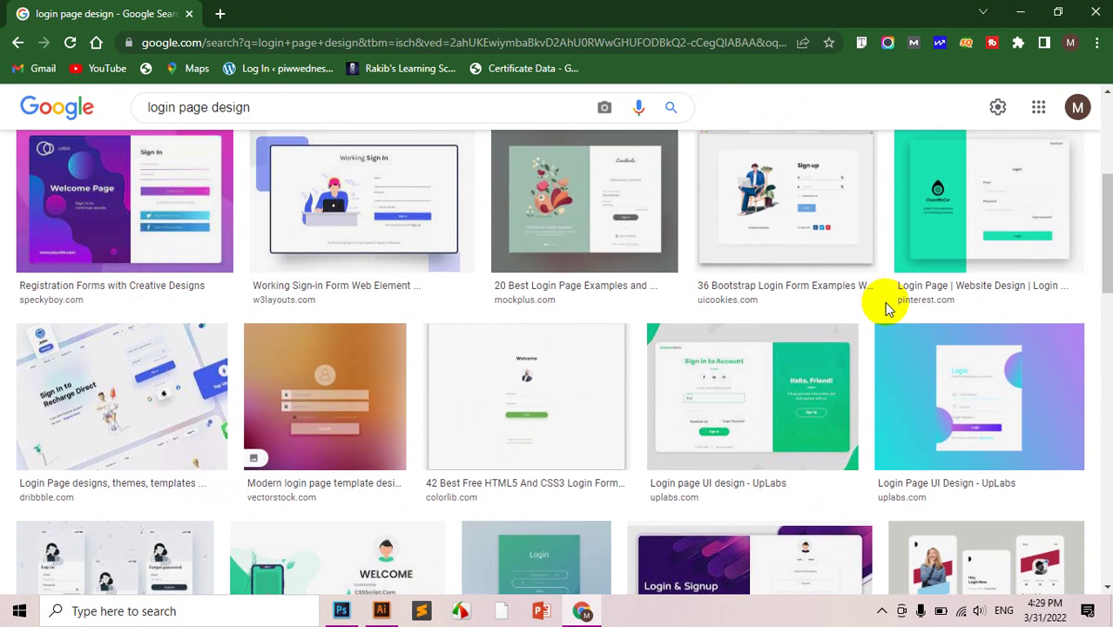
pyautogui.click(1001, 390)
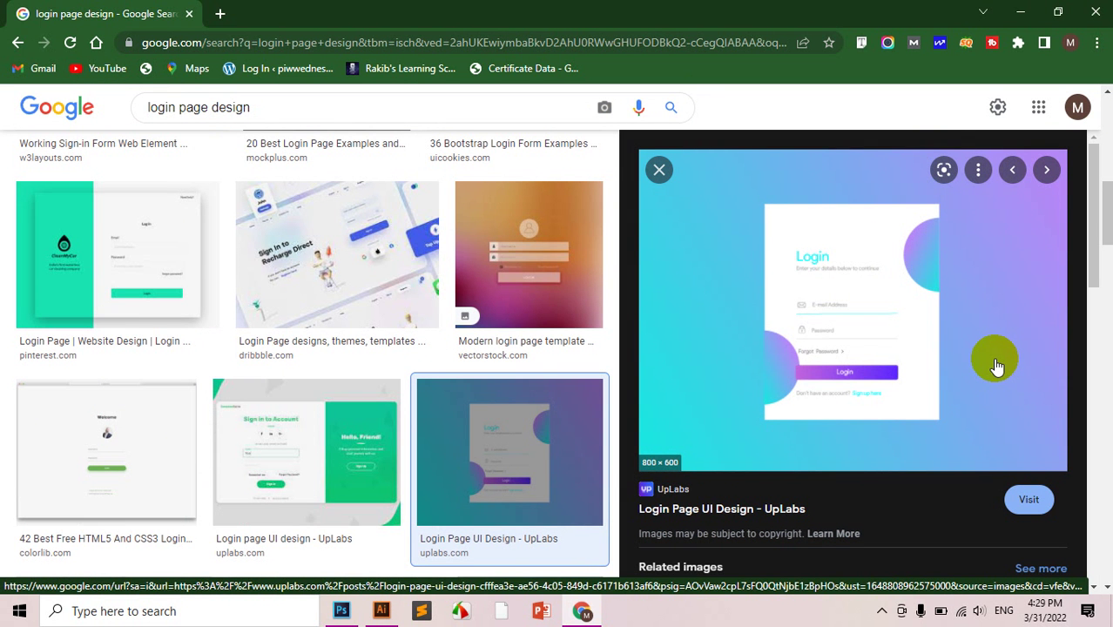
pyautogui.rightClick(751, 254)
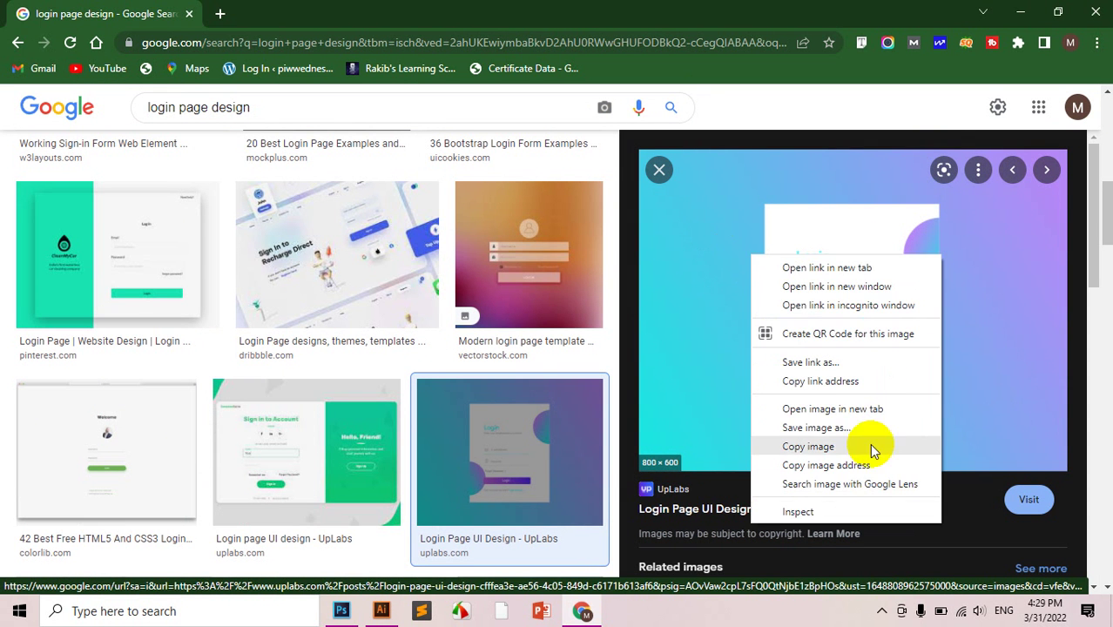
pyautogui.click(862, 408)
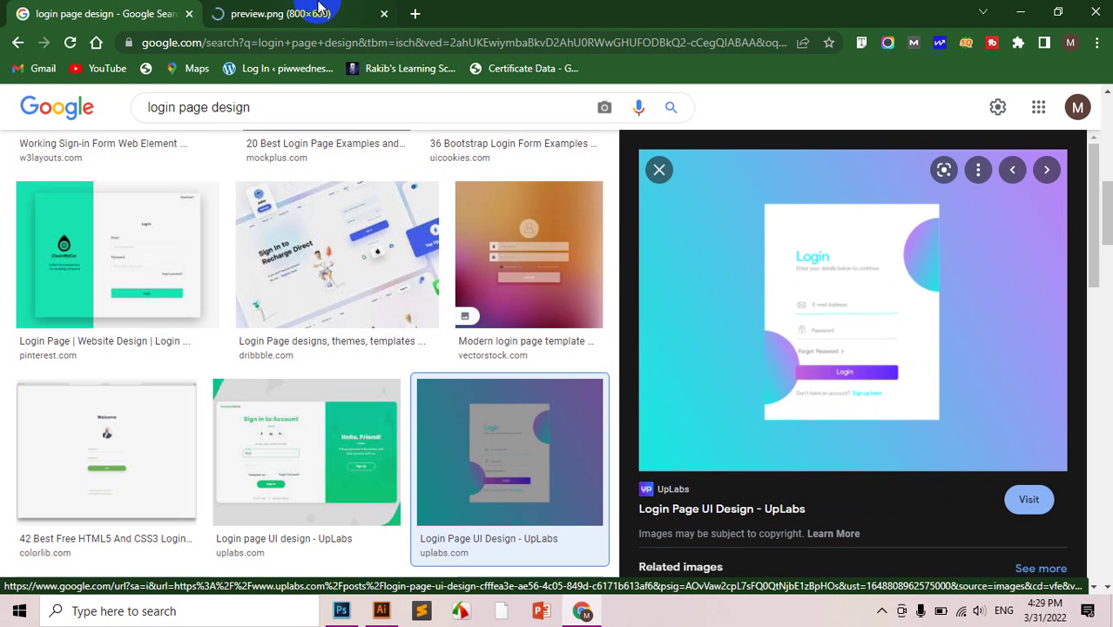
# View the full login image tab zoomed in two levels.
pyautogui.click(318, 11)
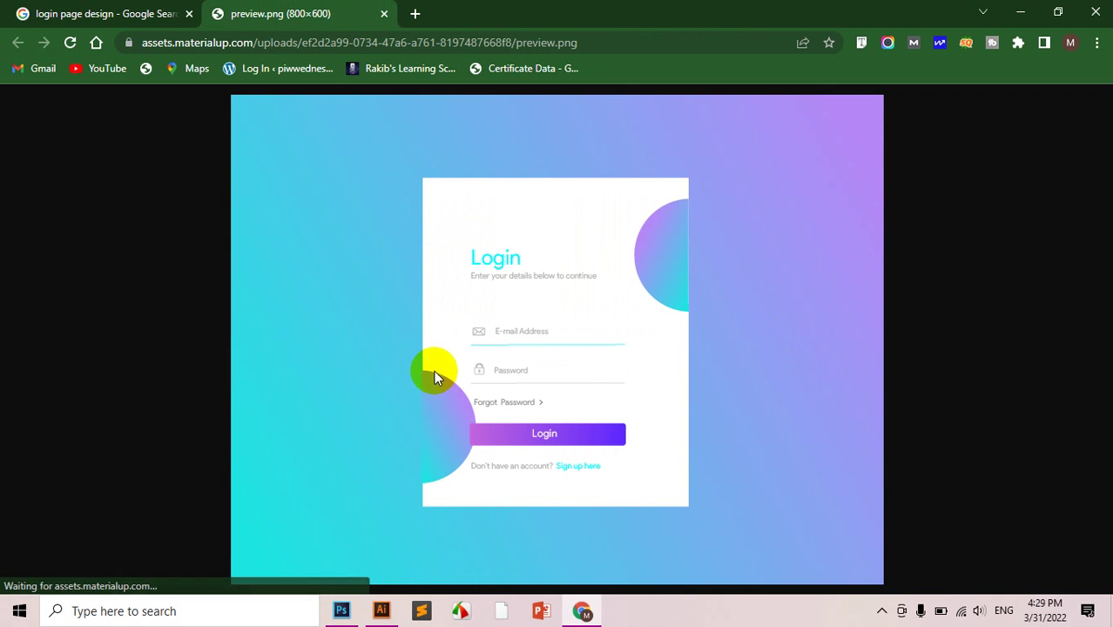
pyautogui.hotkey('ctrl', '+')
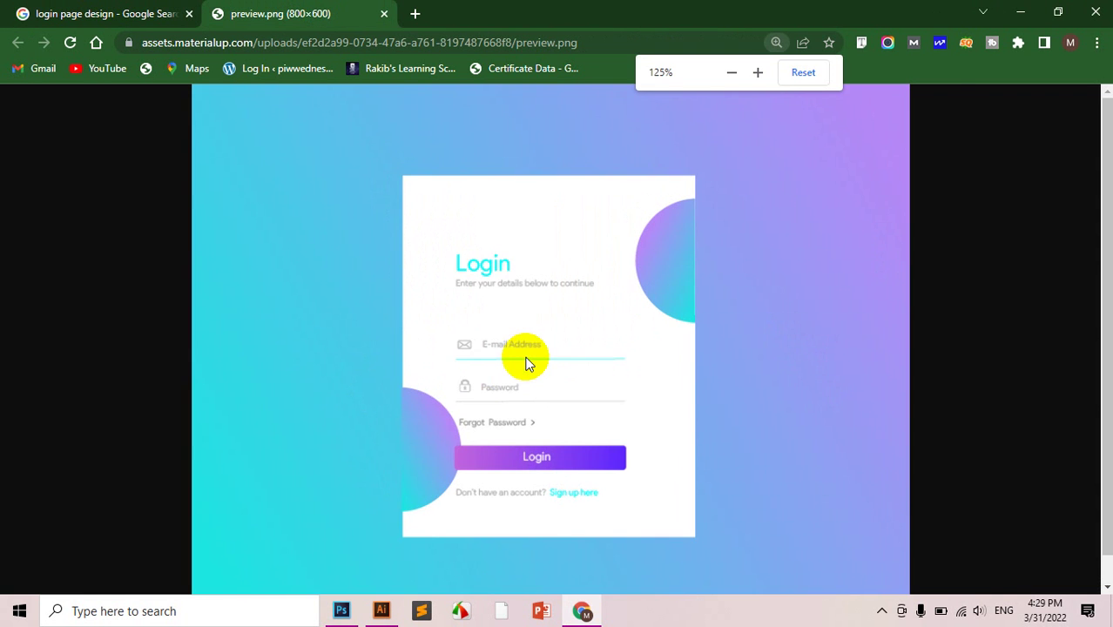
pyautogui.hotkey('ctrl', '+')
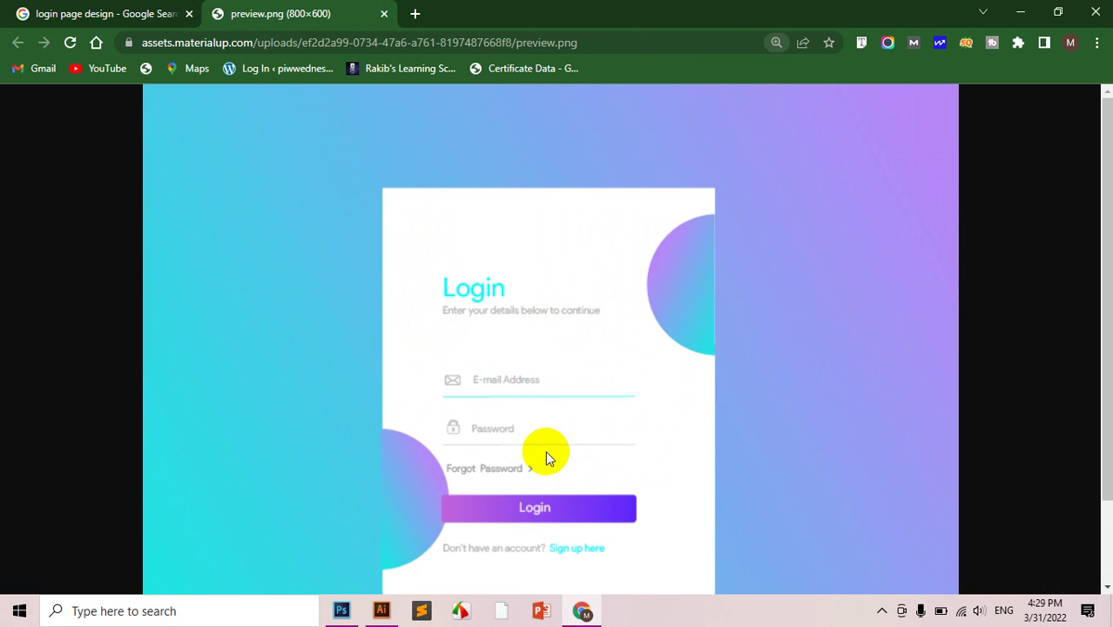
pyautogui.scroll(-1, 545, 451)
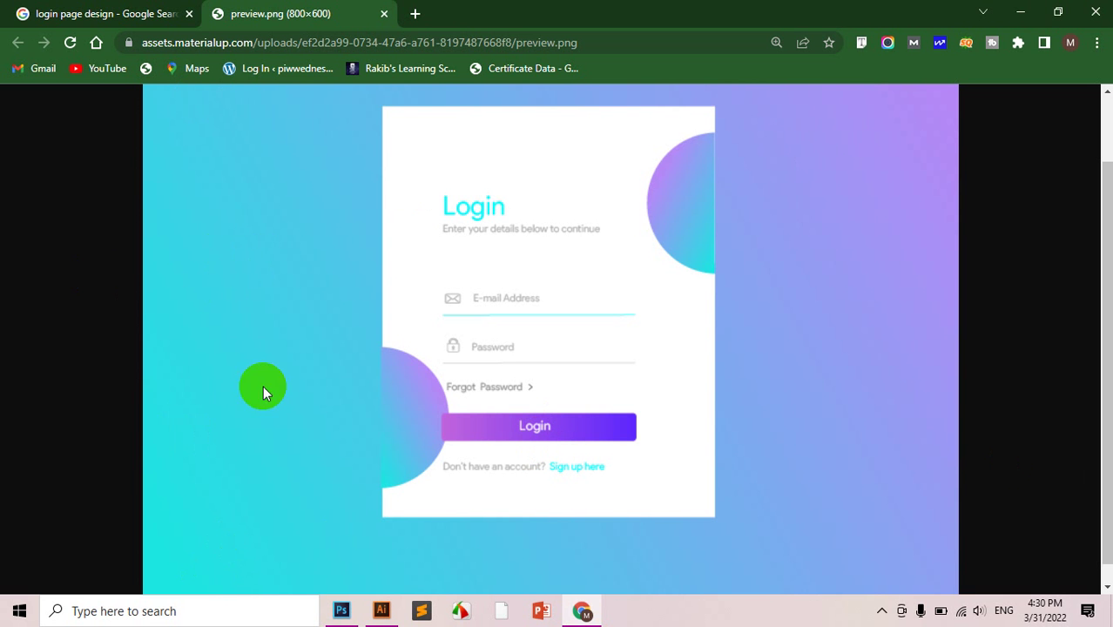
# Scroll through the gradient login card reference, then bring Photoshop to the front.
pyautogui.scroll(2, 883, 241)
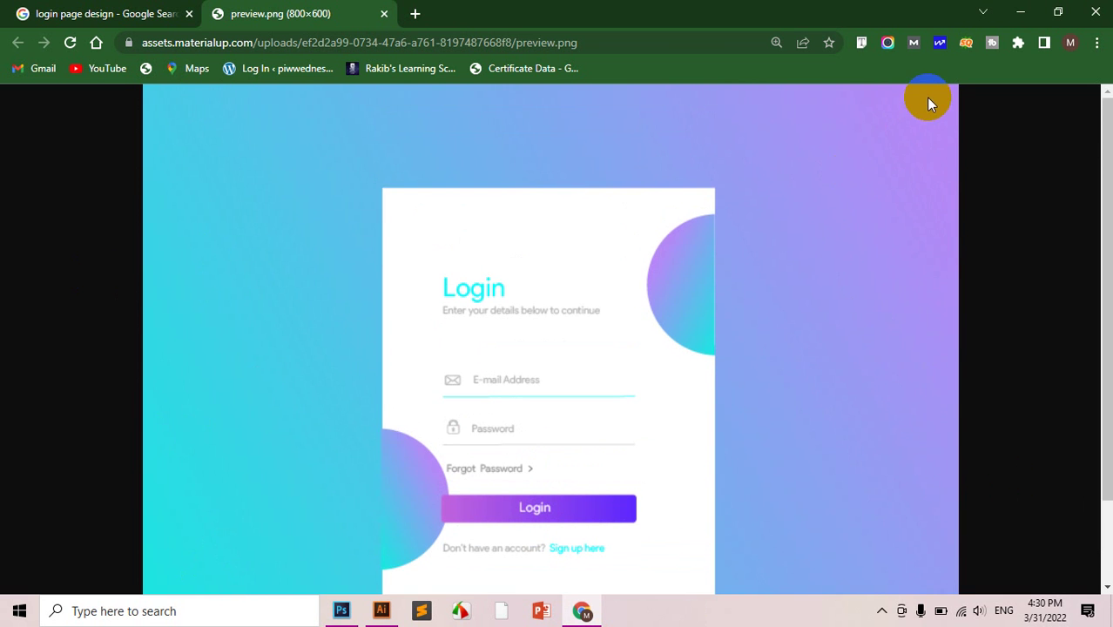
pyautogui.scroll(-2, 554, 305)
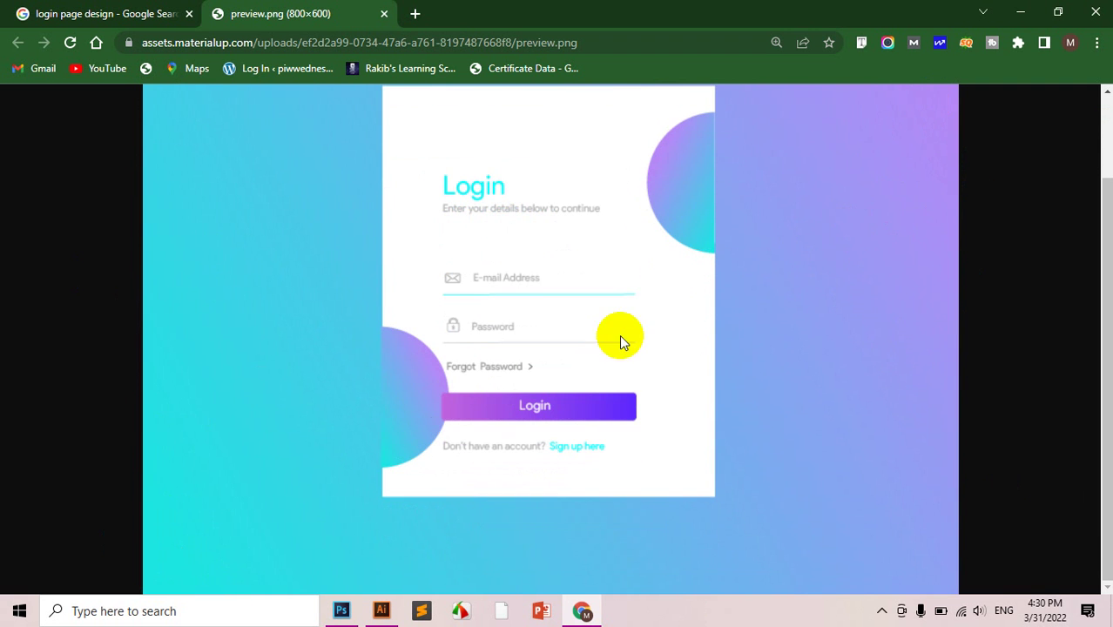
pyautogui.scroll(2, 488, 279)
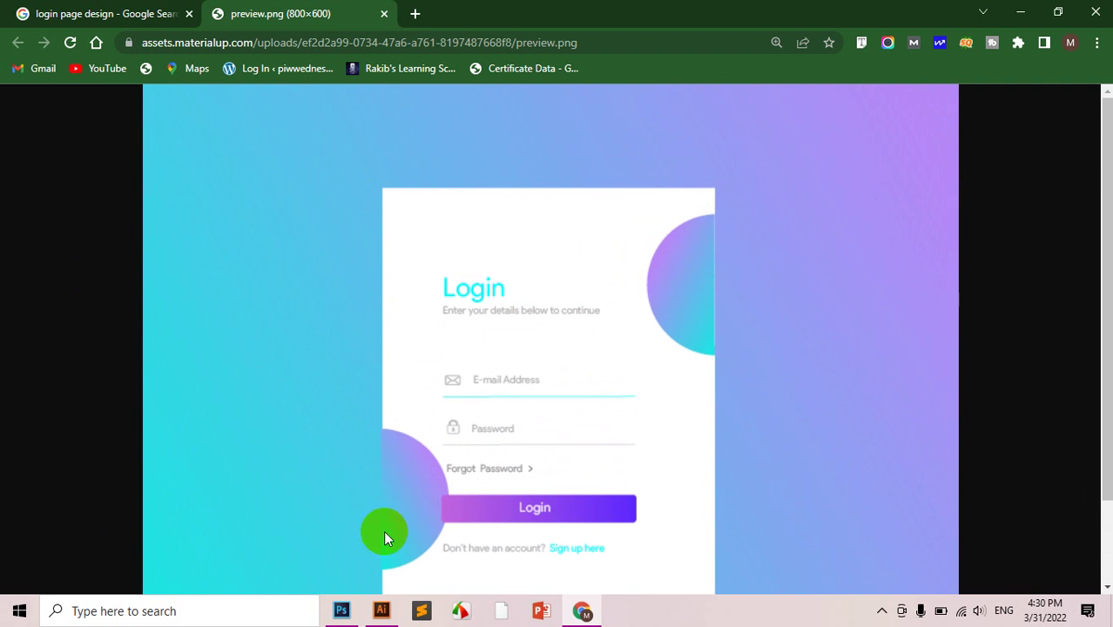
pyautogui.scroll(-2, 419, 231)
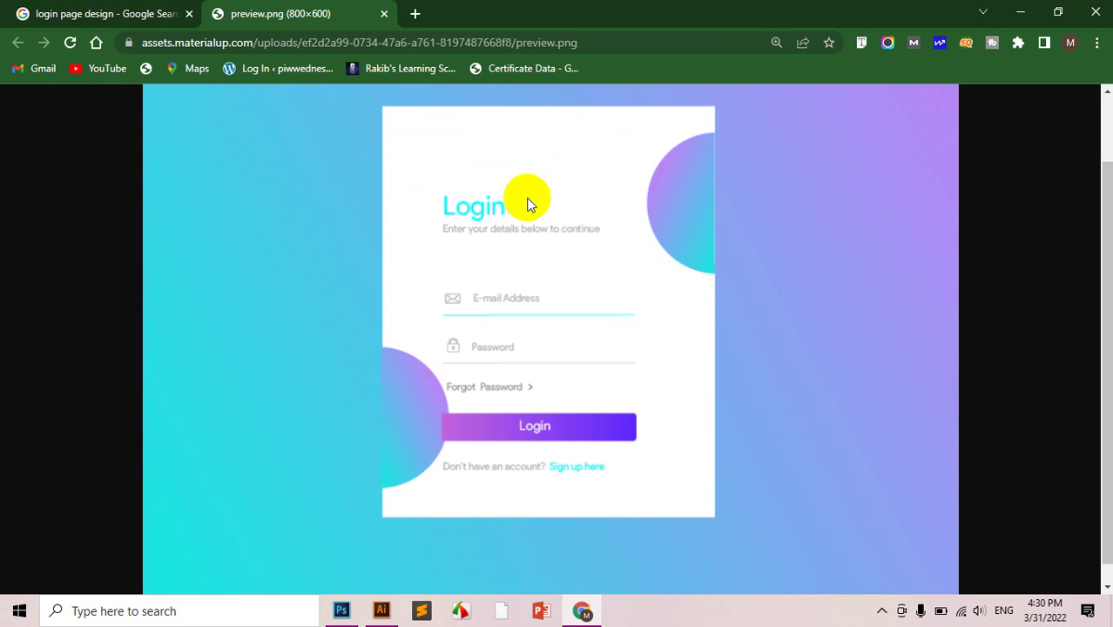
pyautogui.scroll(1, 526, 205)
pyautogui.scroll(-1, 529, 204)
pyautogui.scroll(2, 527, 203)
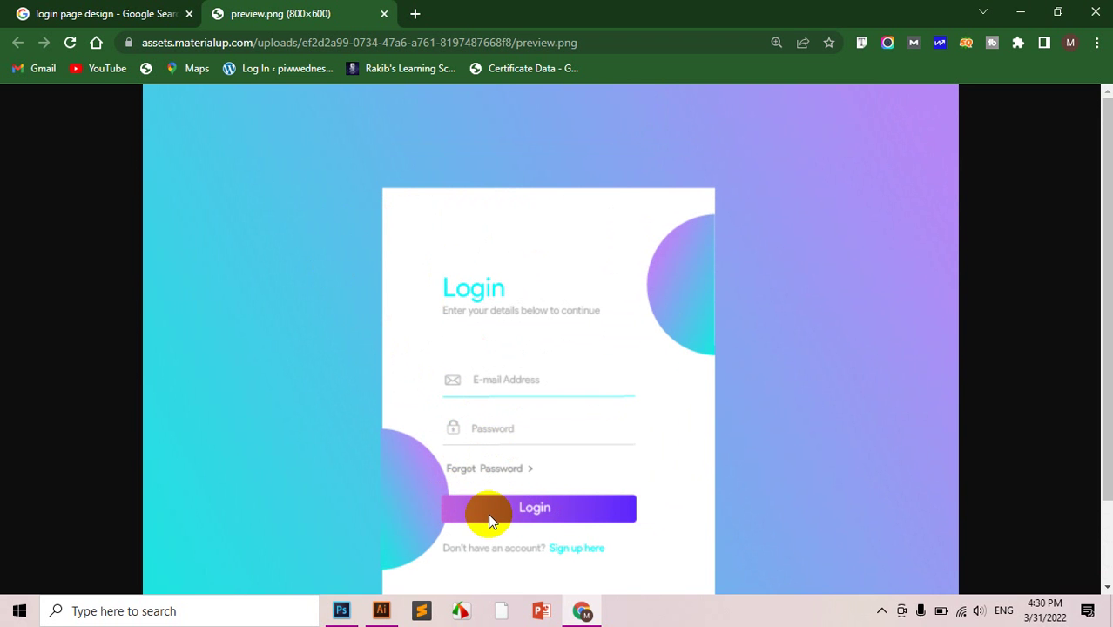
pyautogui.scroll(-1, 501, 492)
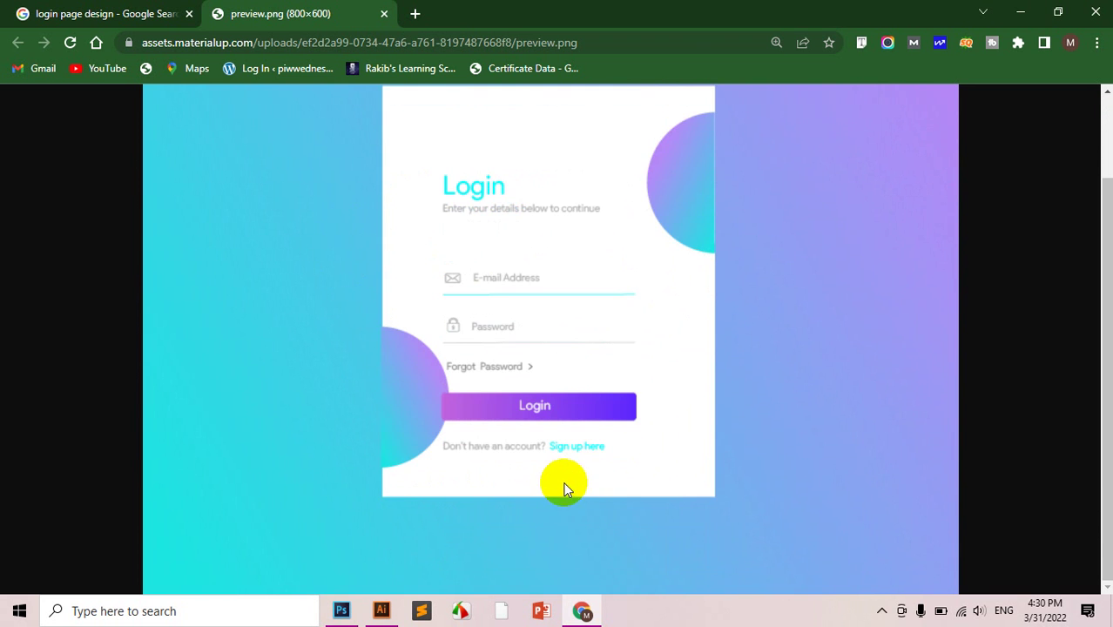
pyautogui.click(342, 611)
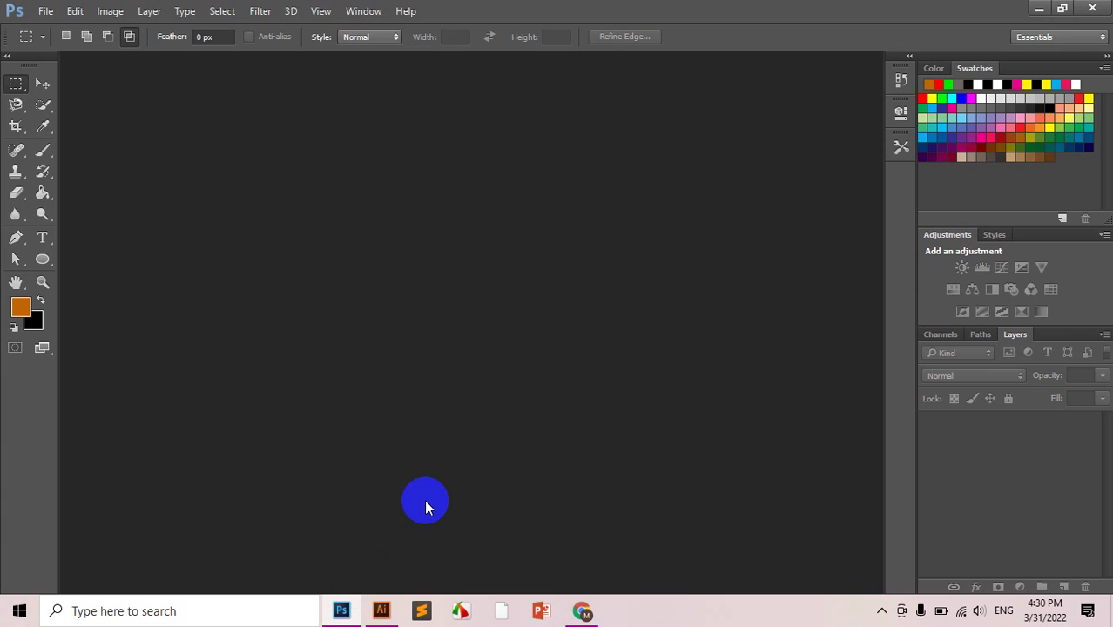
# Create a new 800 x 600 document from the Web preset.
pyautogui.hotkey('ctrl', 'n')
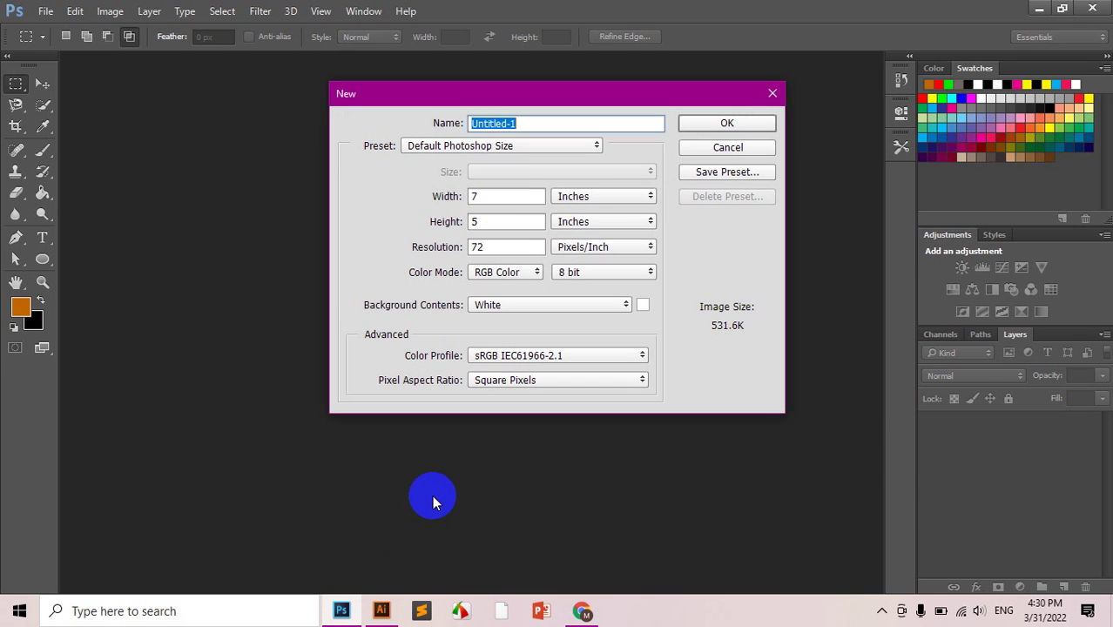
pyautogui.click(503, 147)
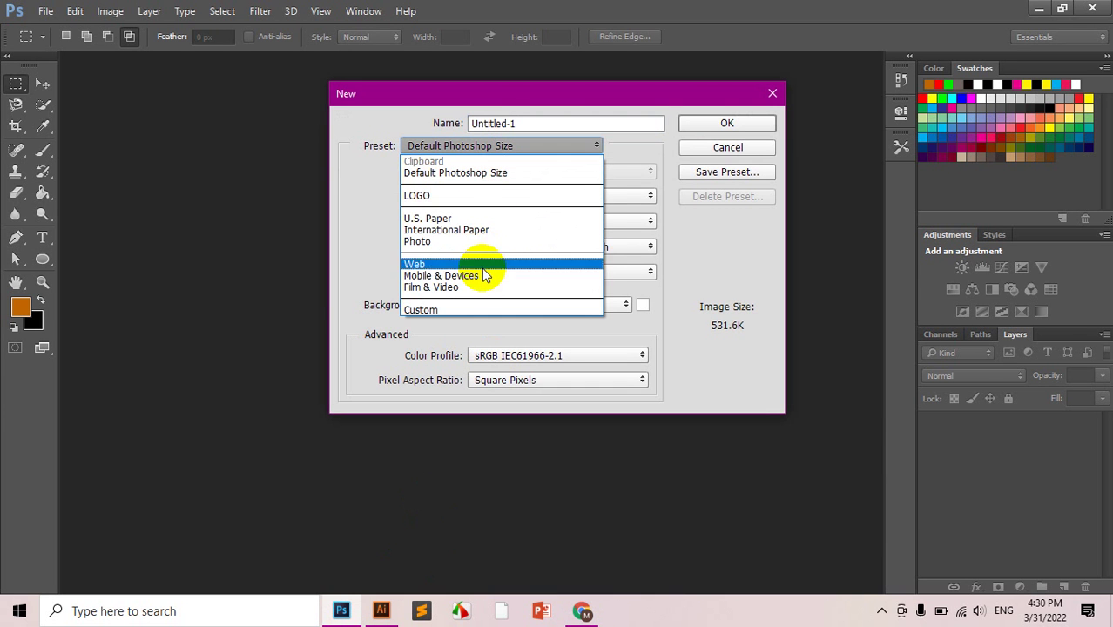
pyautogui.click(474, 264)
pyautogui.click(522, 173)
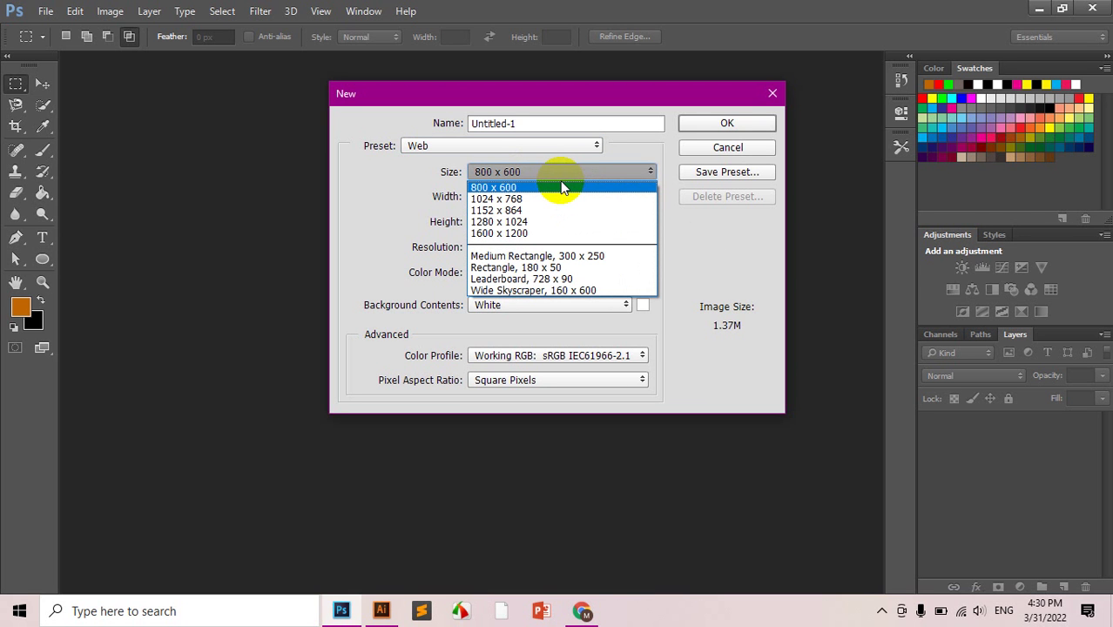
pyautogui.click(514, 188)
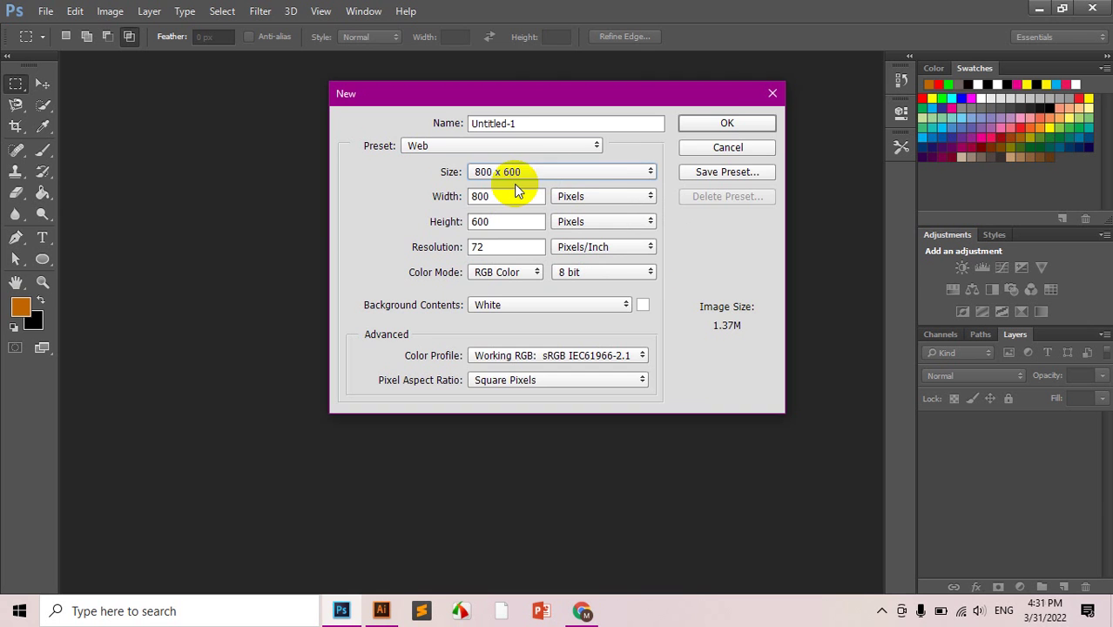
pyautogui.click(720, 121)
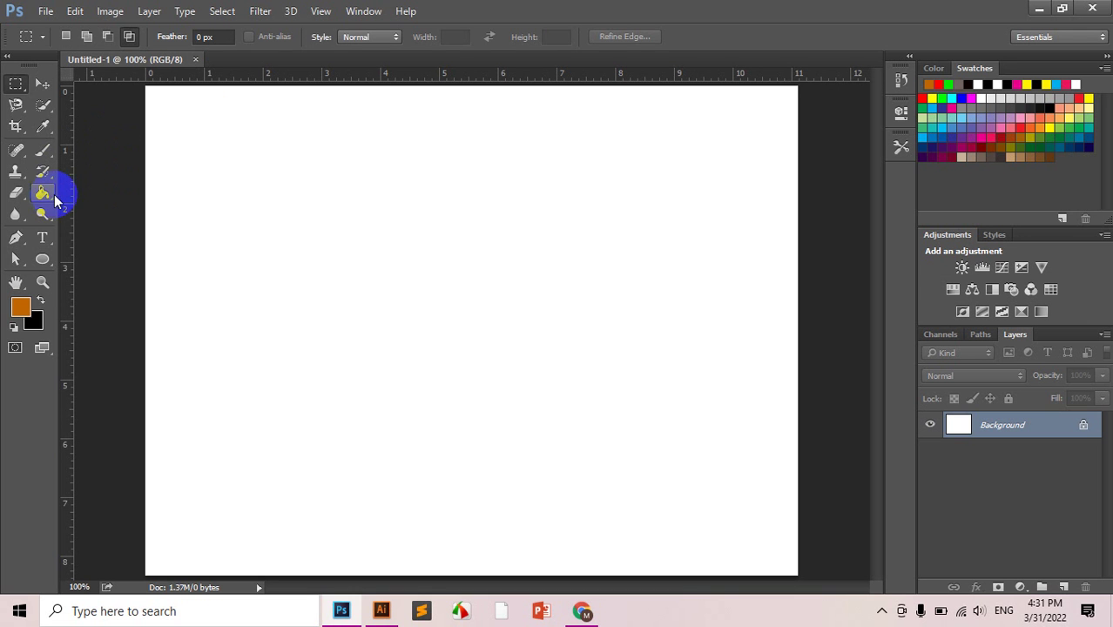
# Select the Gradient Tool, glance at the browser reference, and return to the document.
pyautogui.click(50, 196)
pyautogui.moveTo(50, 196); pyautogui.dragTo(150, 197)
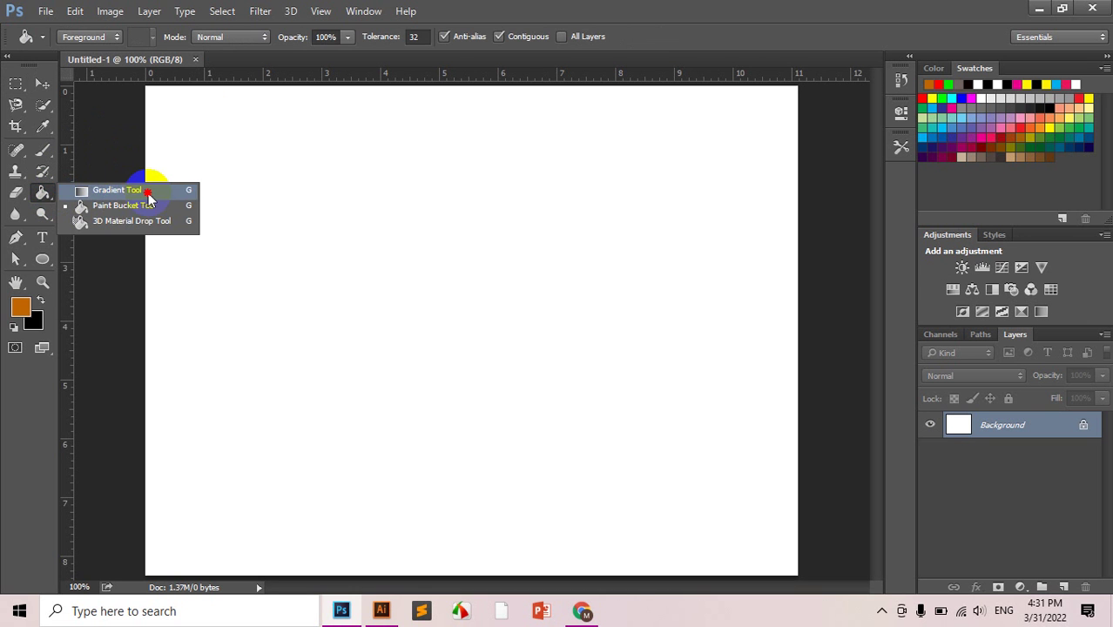
pyautogui.click(150, 191)
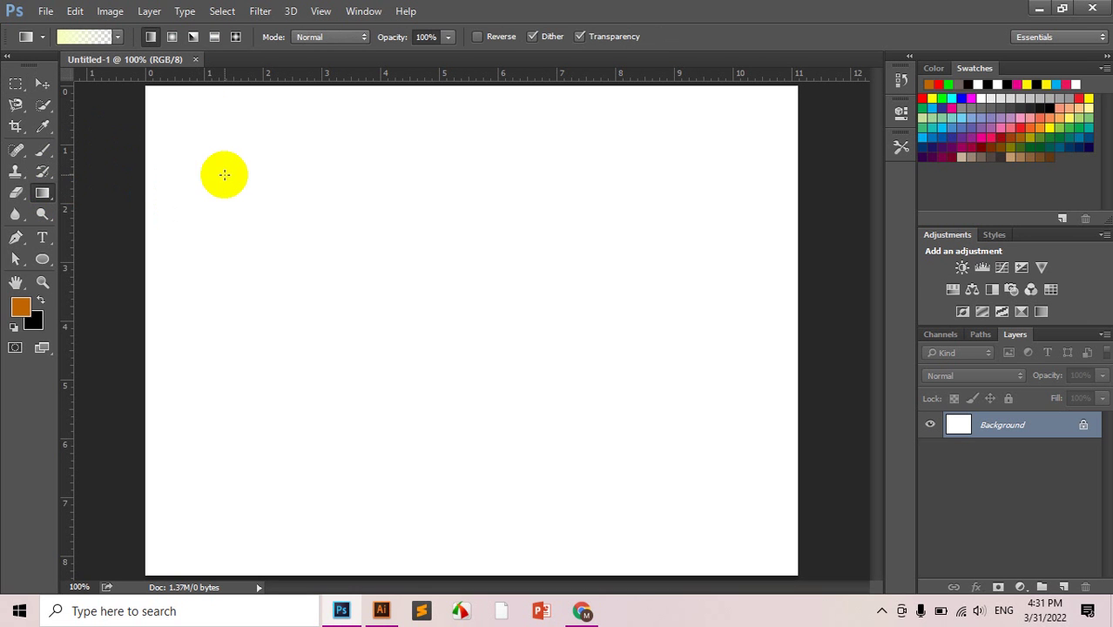
pyautogui.click(582, 613)
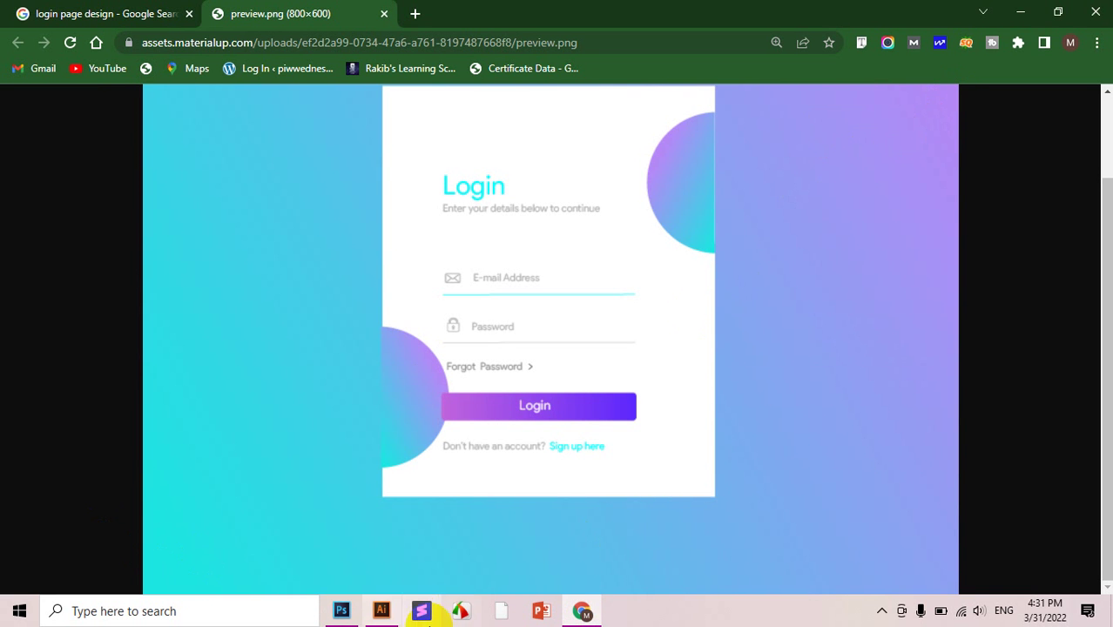
pyautogui.click(386, 610)
pyautogui.rightClick(385, 609)
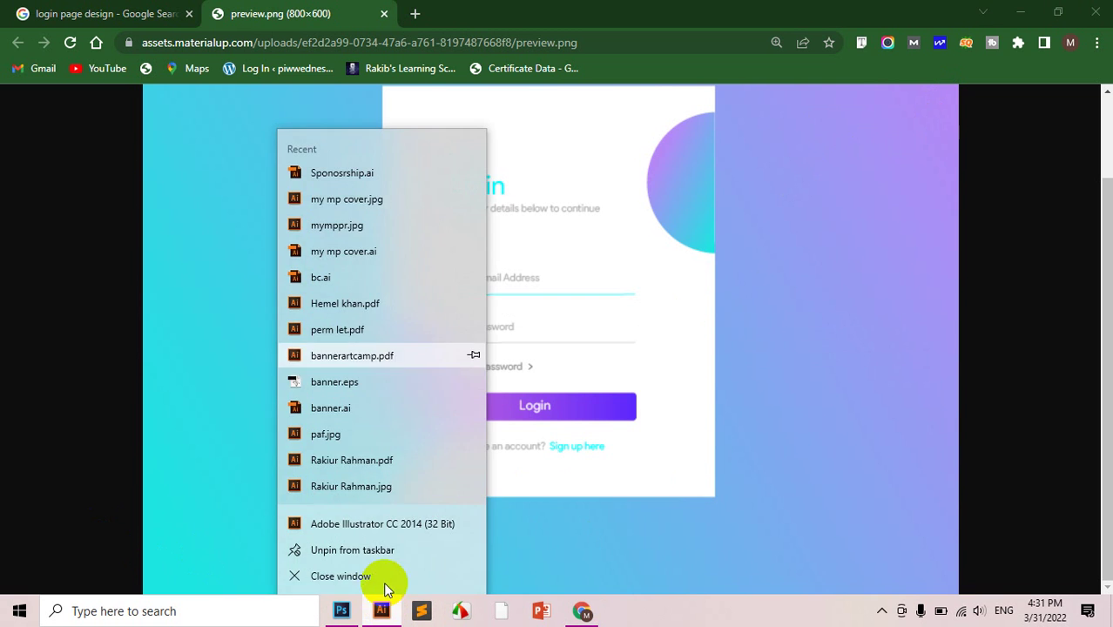
pyautogui.click(347, 610)
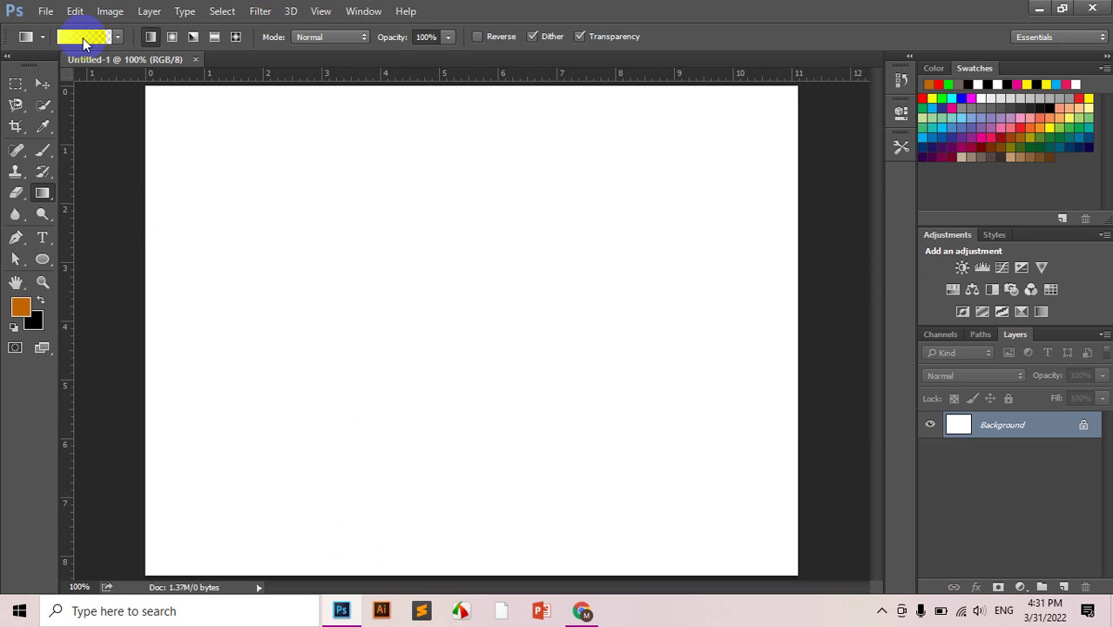
# Start from the Black, White gradient and set its end stop to magenta ff00de.
pyautogui.click(83, 37)
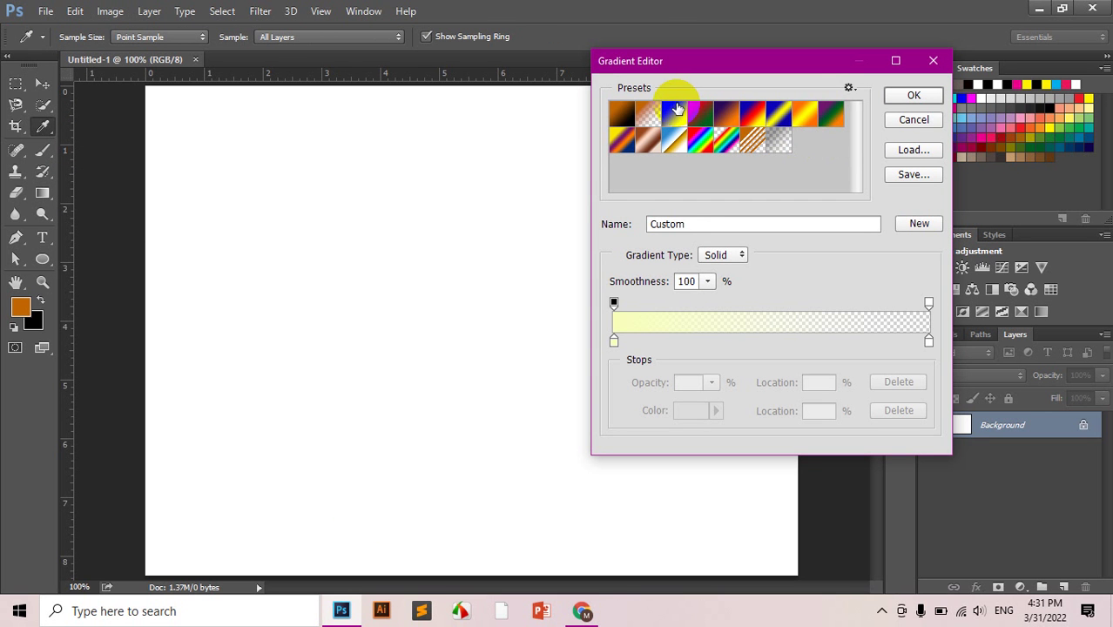
pyautogui.click(677, 109)
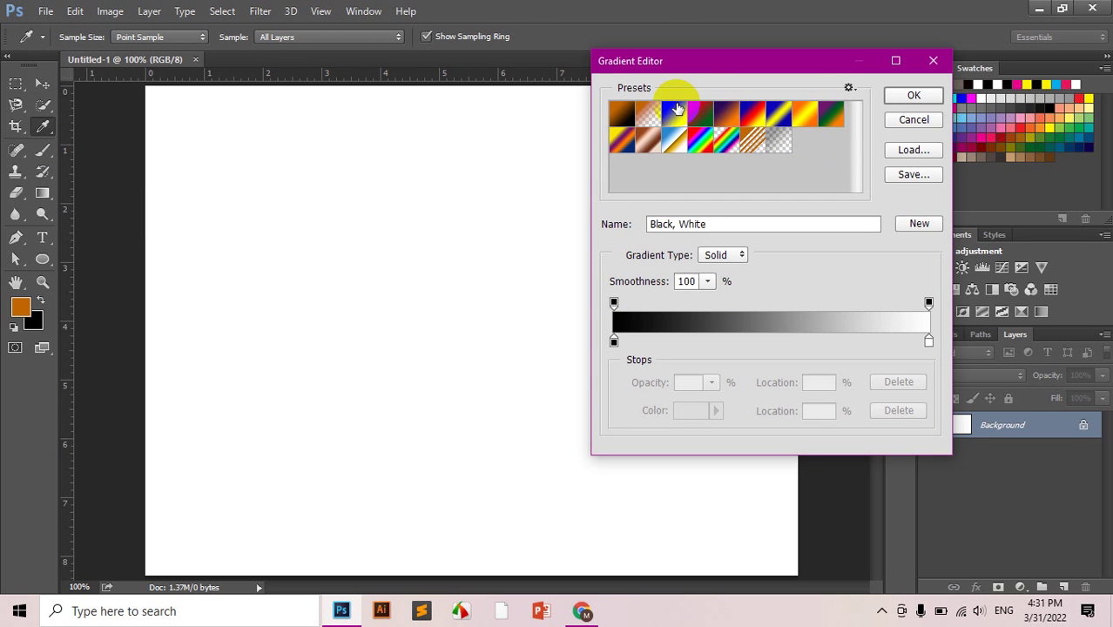
pyautogui.doubleClick(928, 341)
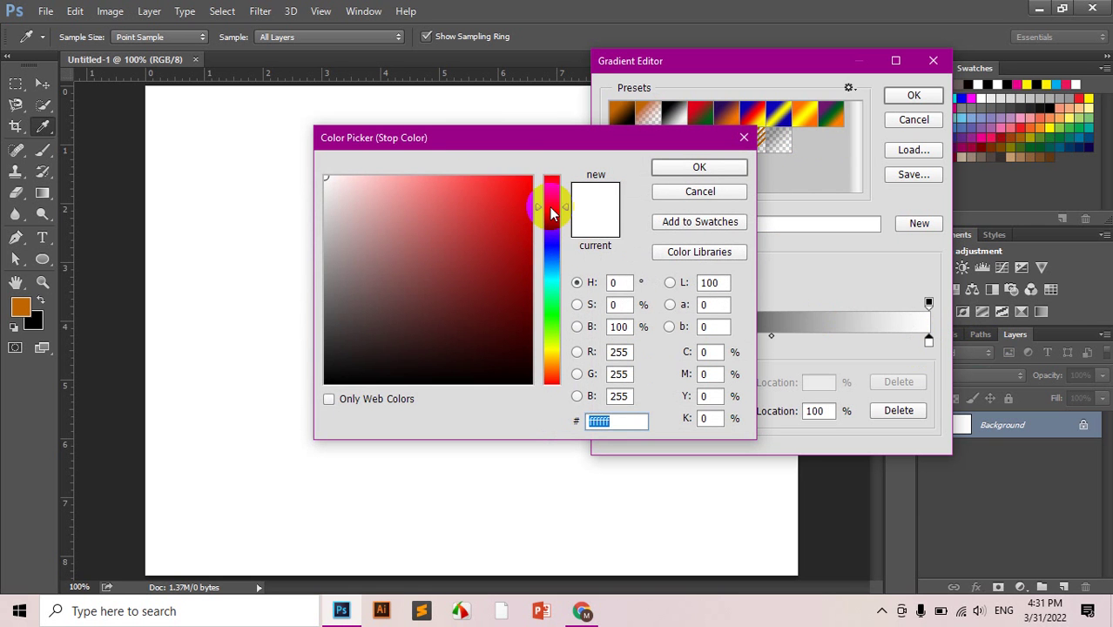
pyautogui.click(551, 209)
pyautogui.moveTo(510, 187)
pyautogui.mouseDown()
pyautogui.moveTo(477, 137)
pyautogui.moveTo(557, 222)
pyautogui.moveTo(553, 205)
pyautogui.mouseUp()
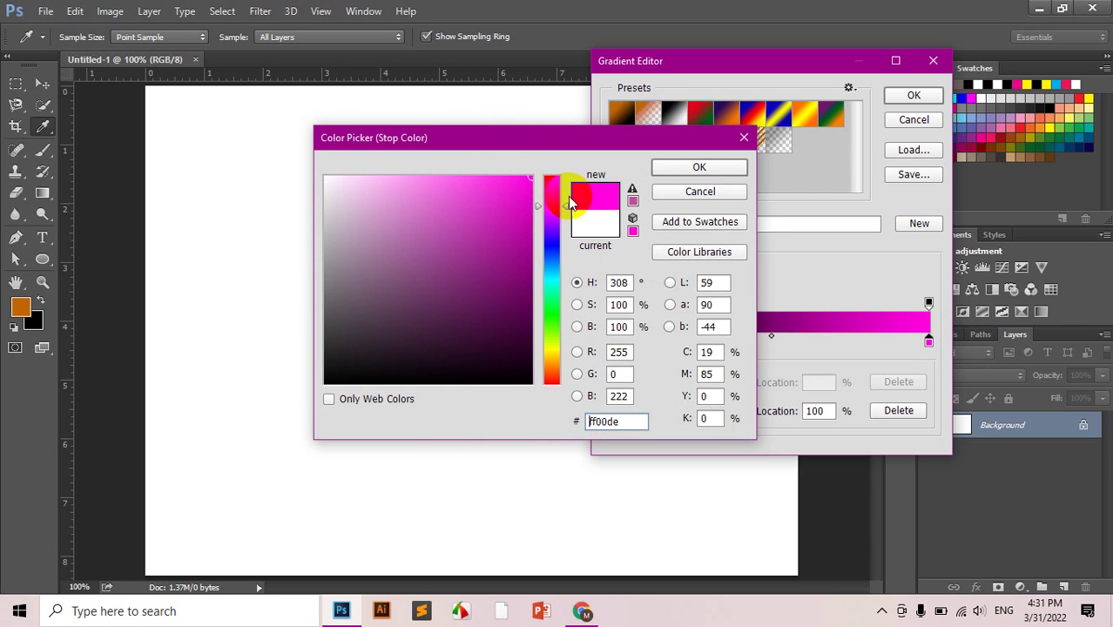
pyautogui.click(698, 166)
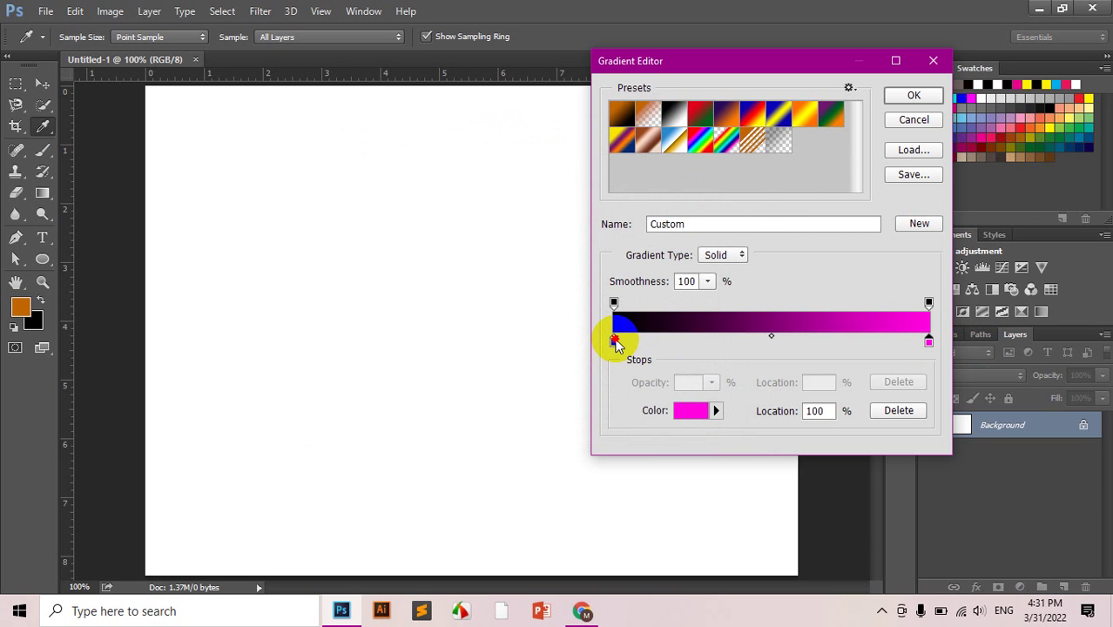
# Set the gradient's start stop to cyan 00fff0 and accept the gradient.
pyautogui.doubleClick(614, 341)
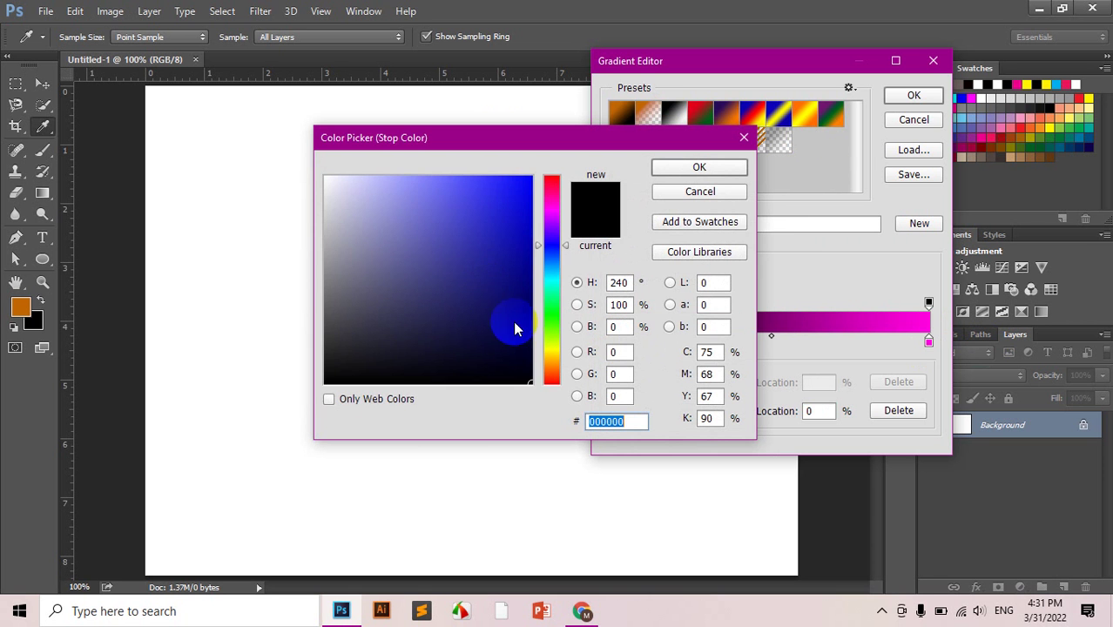
pyautogui.click(554, 283)
pyautogui.moveTo(487, 224); pyautogui.dragTo(567, 156)
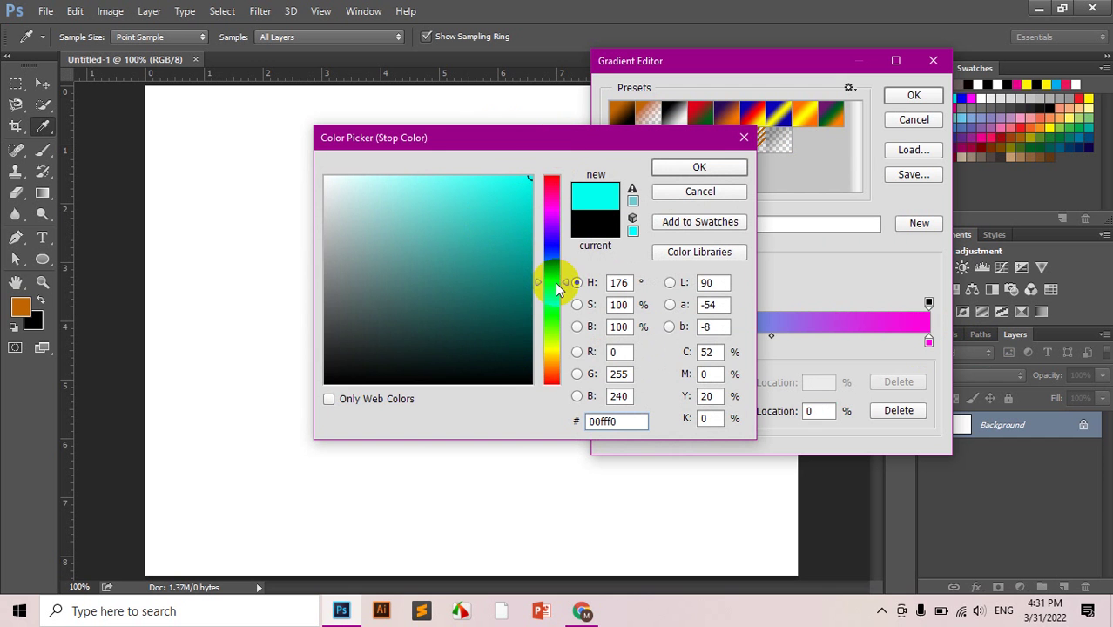
pyautogui.click(698, 166)
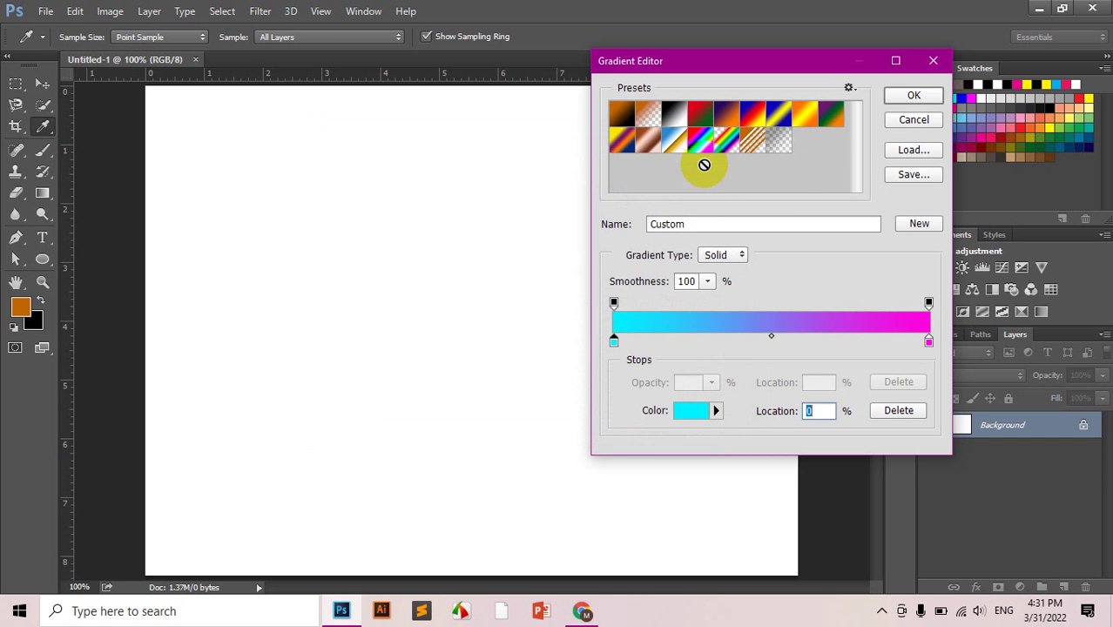
pyautogui.click(911, 96)
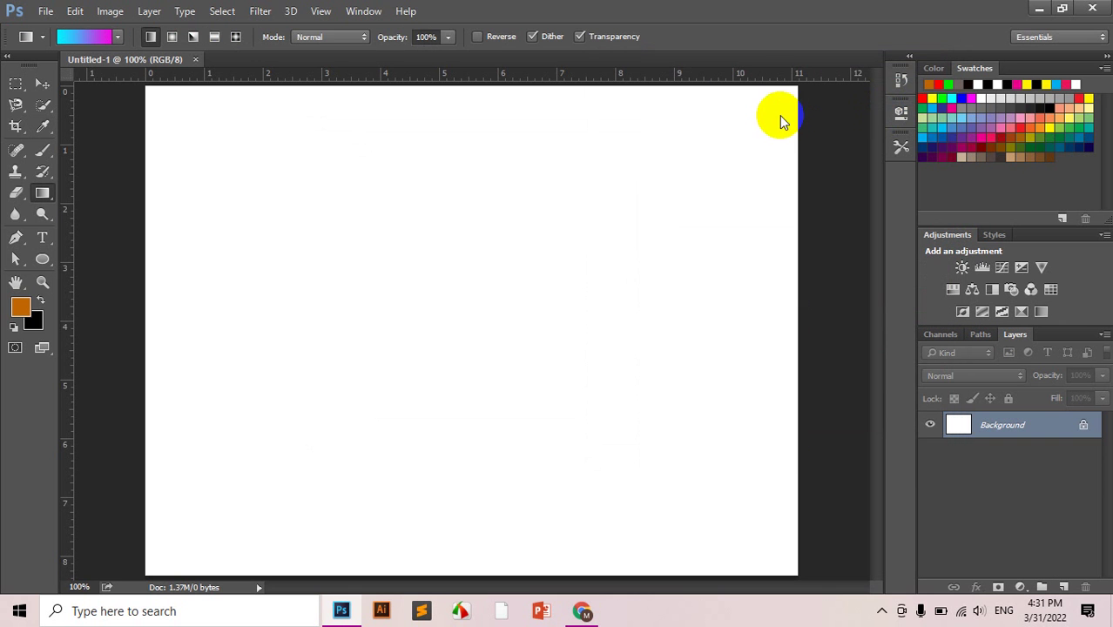
# Undo the background gradient and redraw it bottom-left to top-right on new Layer 1.
pyautogui.moveTo(781, 109); pyautogui.dragTo(166, 557)
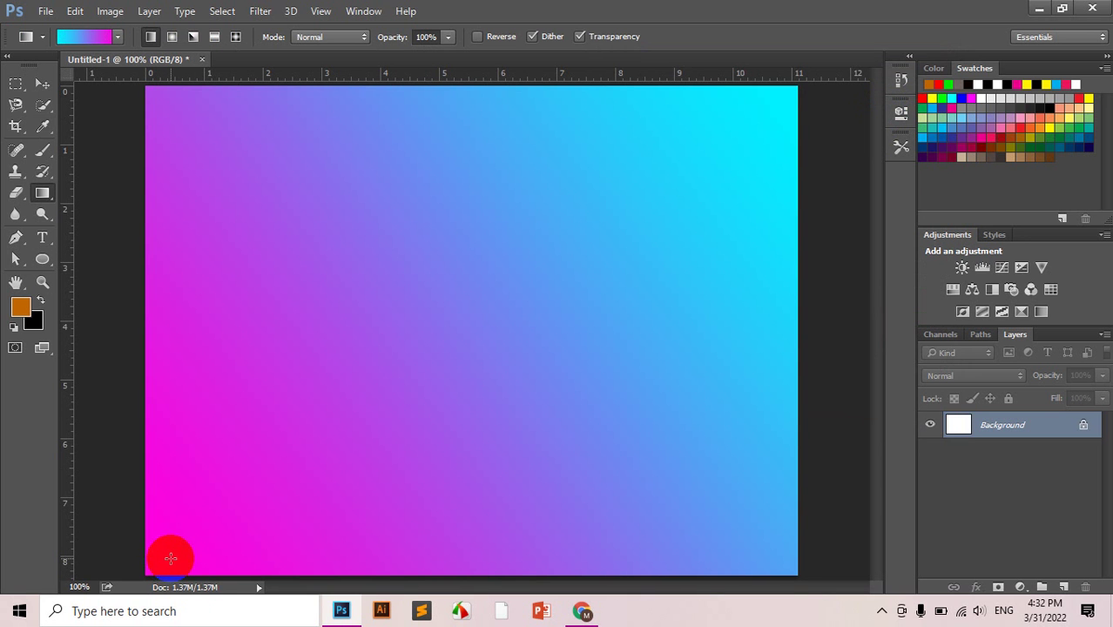
pyautogui.hotkey('ctrl', 'z')
pyautogui.click(1063, 587)
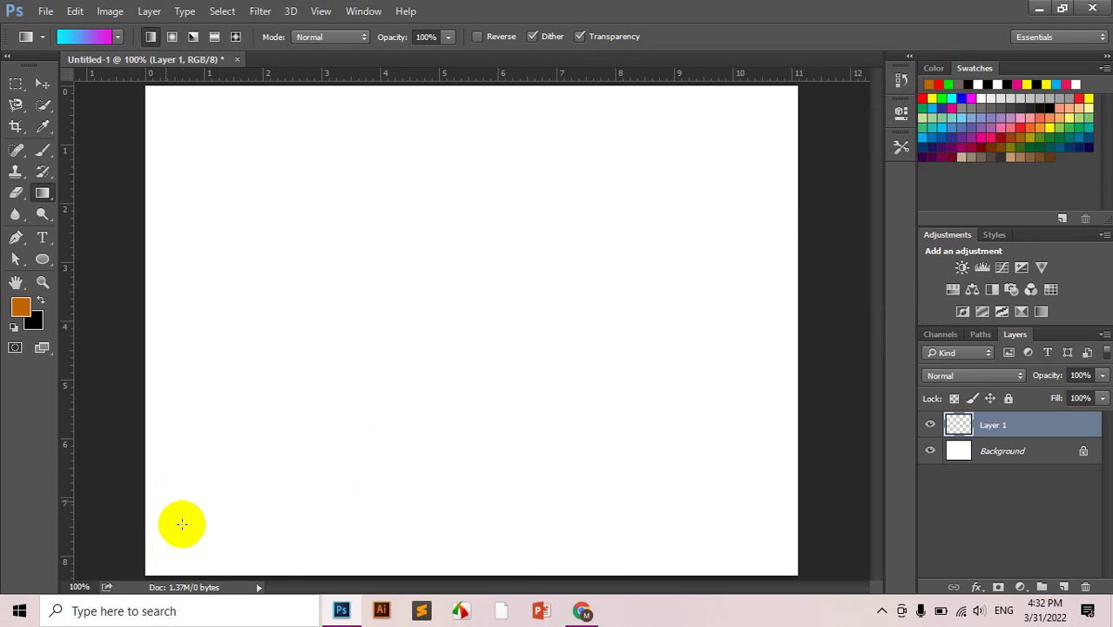
pyautogui.moveTo(167, 561); pyautogui.dragTo(776, 104)
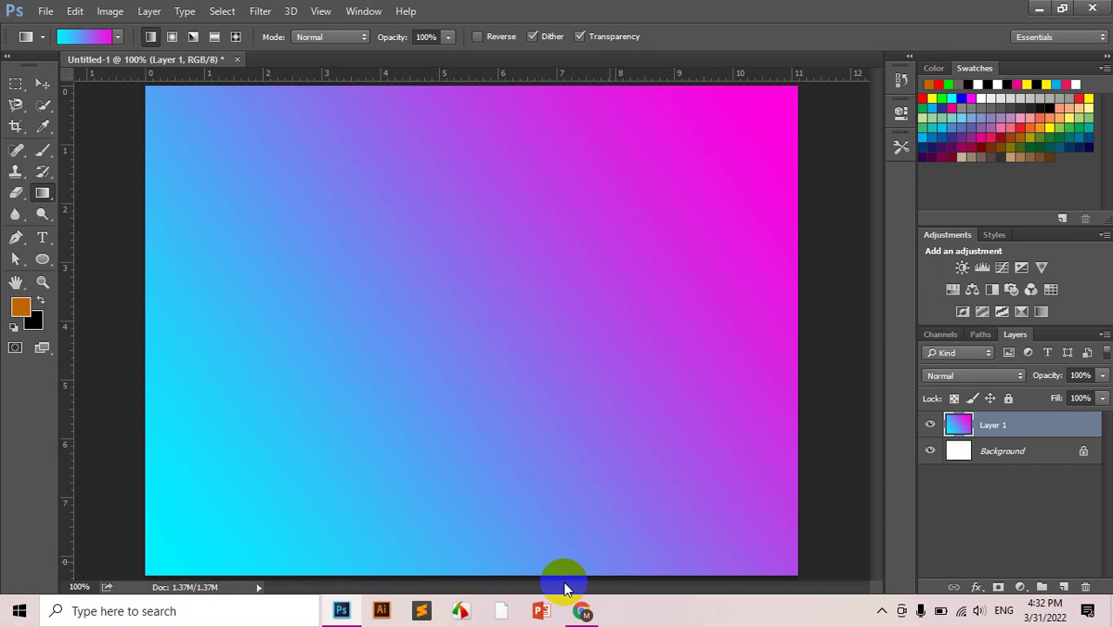
# Compare the gradient against the Chrome login reference and return to Photoshop.
pyautogui.click(582, 610)
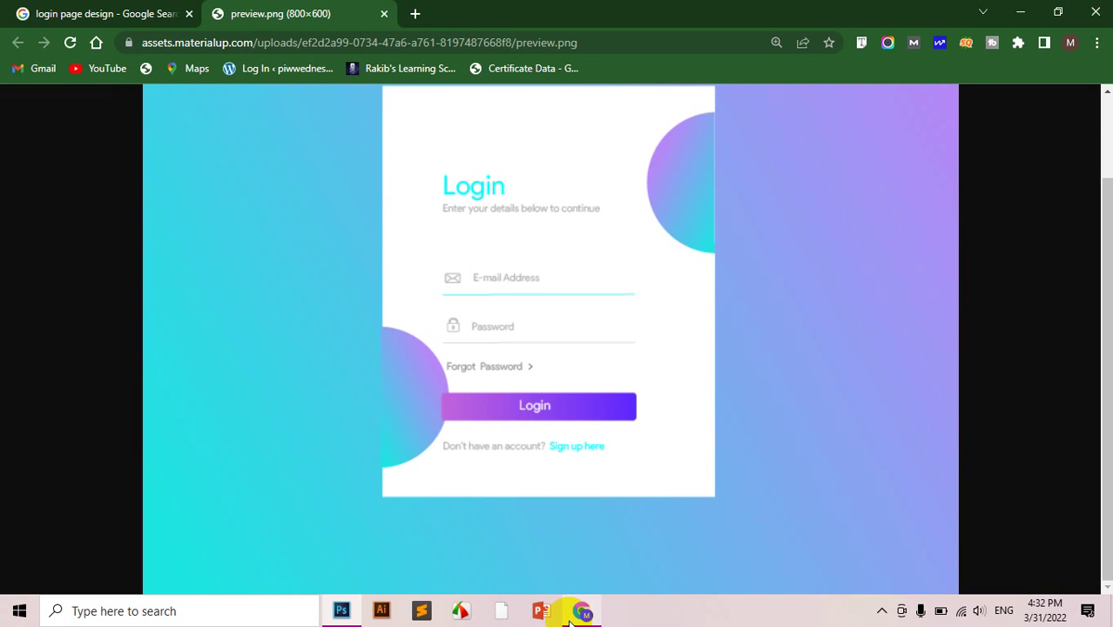
pyautogui.scroll(1, 341, 313)
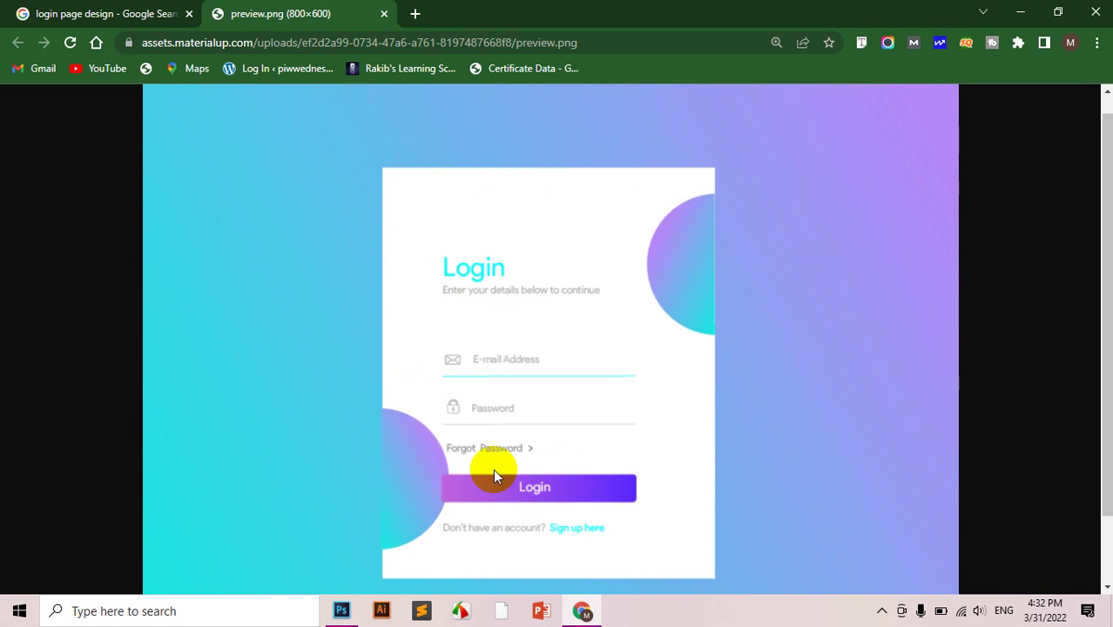
pyautogui.click(596, 620)
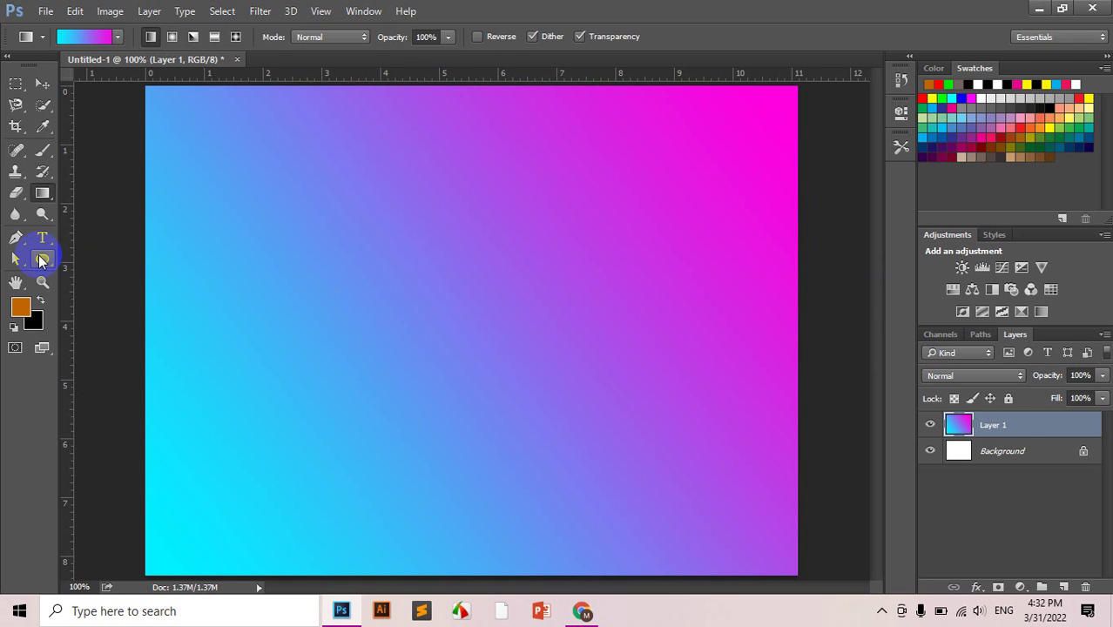
# Draw a 396 × 424 px rectangle near the canvas centre.
pyautogui.click(41, 259)
pyautogui.click(114, 253)
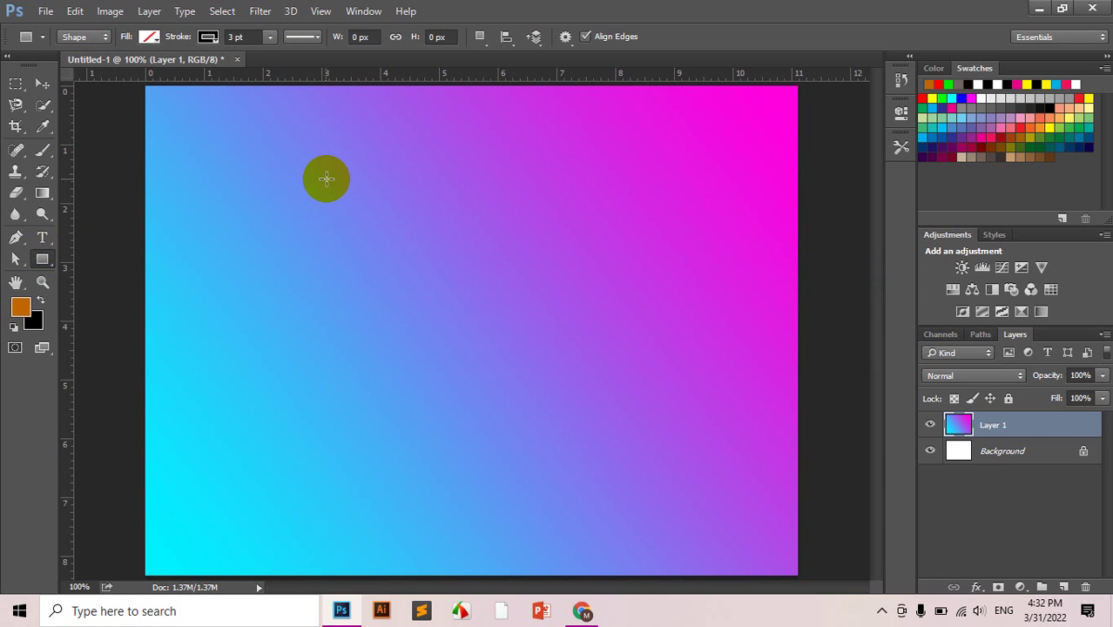
pyautogui.moveTo(315, 173)
pyautogui.mouseDown()
pyautogui.moveTo(512, 563)
pyautogui.moveTo(637, 517)
pyautogui.mouseUp()
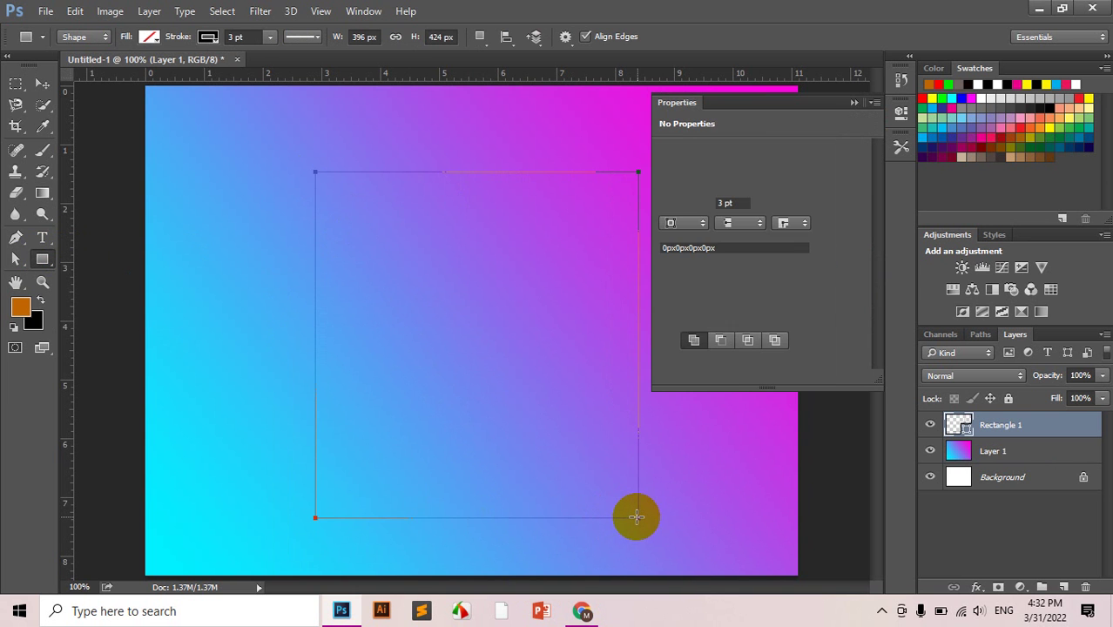
# Give the rectangle no stroke and a white fill, then switch to the Move tool.
pyautogui.click(698, 204)
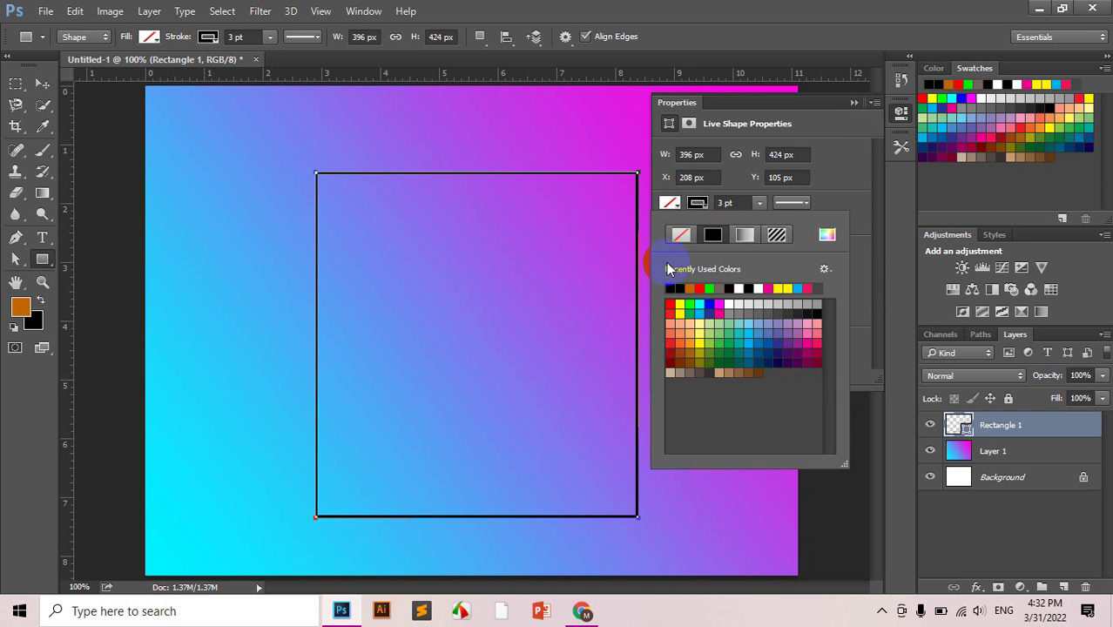
pyautogui.click(681, 236)
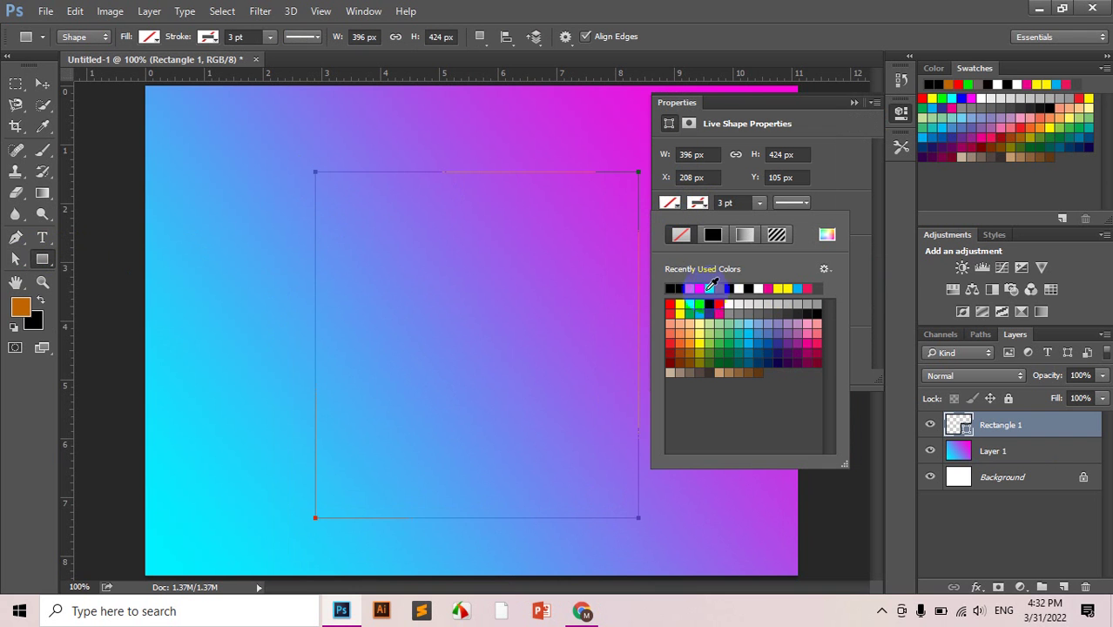
pyautogui.click(745, 285)
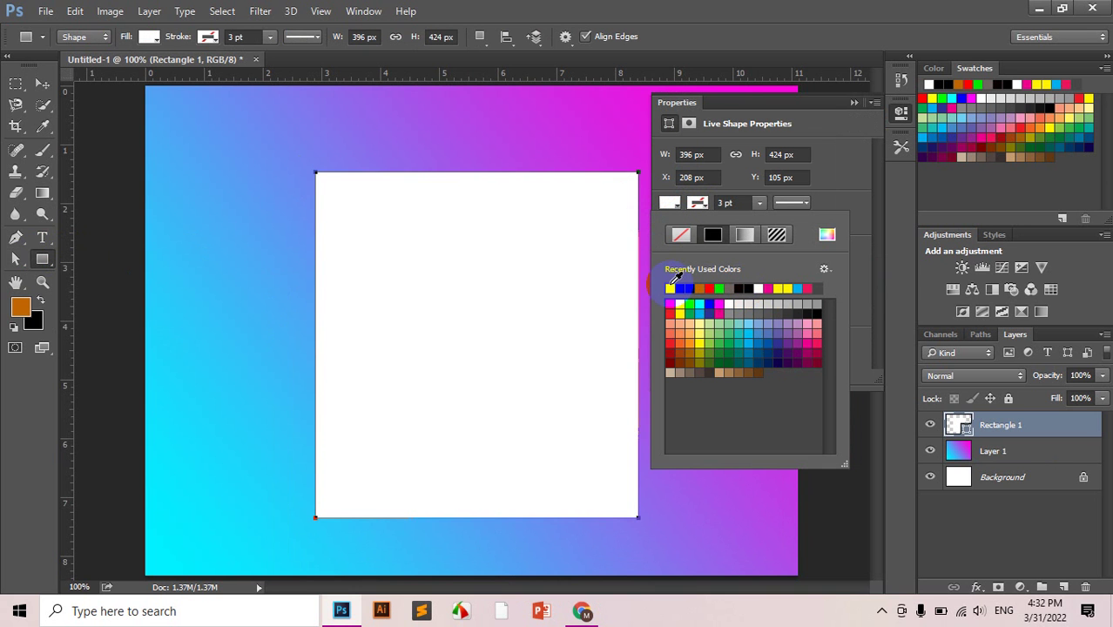
pyautogui.click(853, 102)
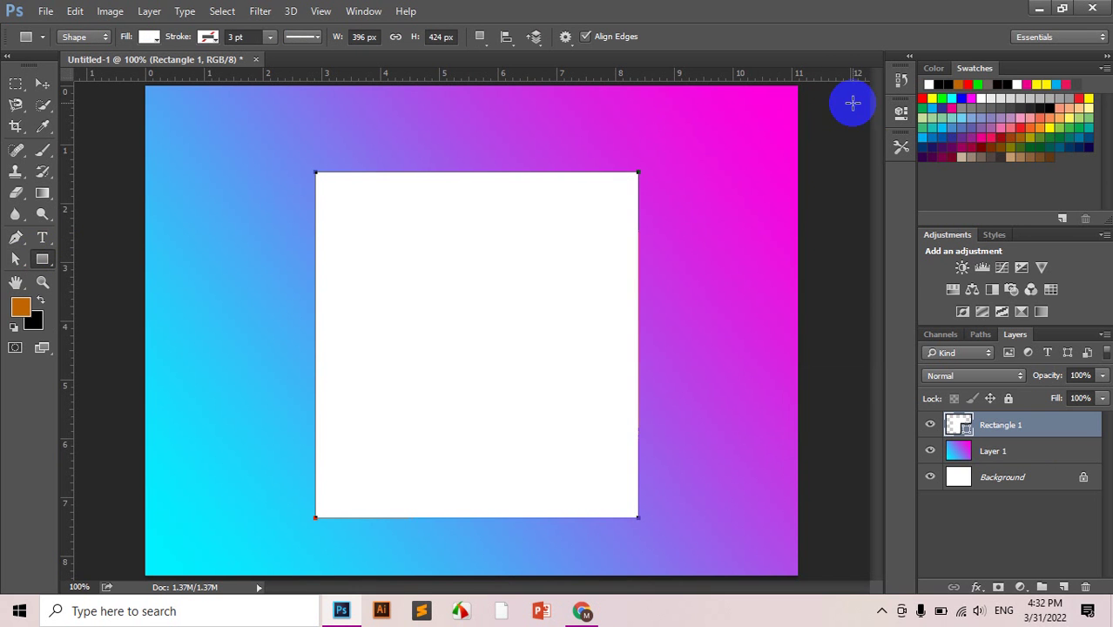
pyautogui.press('v')
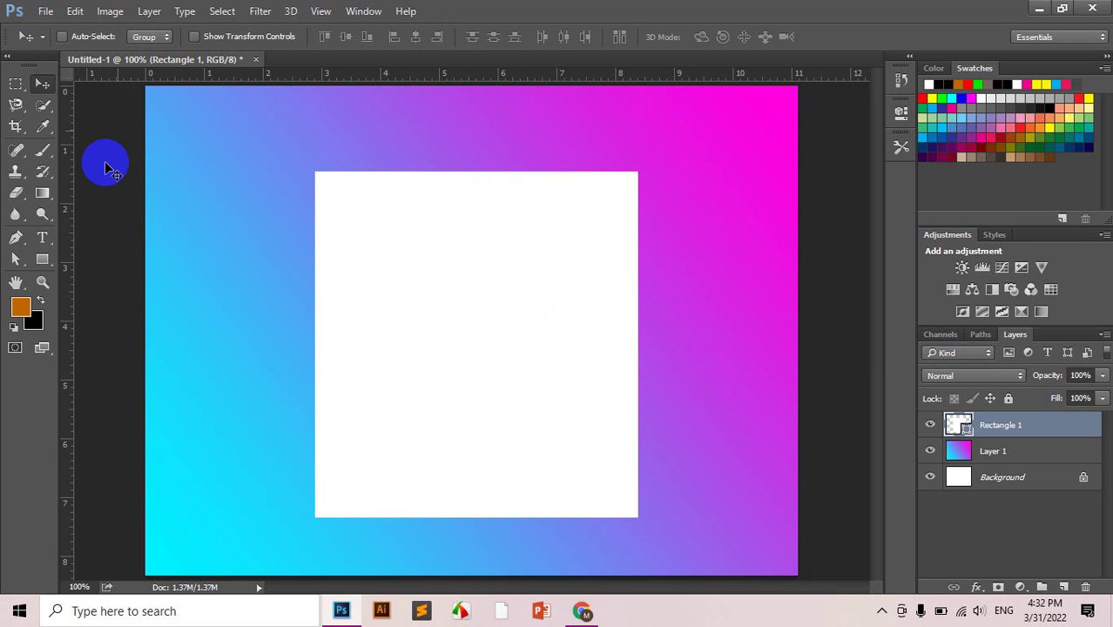
# Nudge the white card slightly up and left with the Move tool.
pyautogui.click(42, 259)
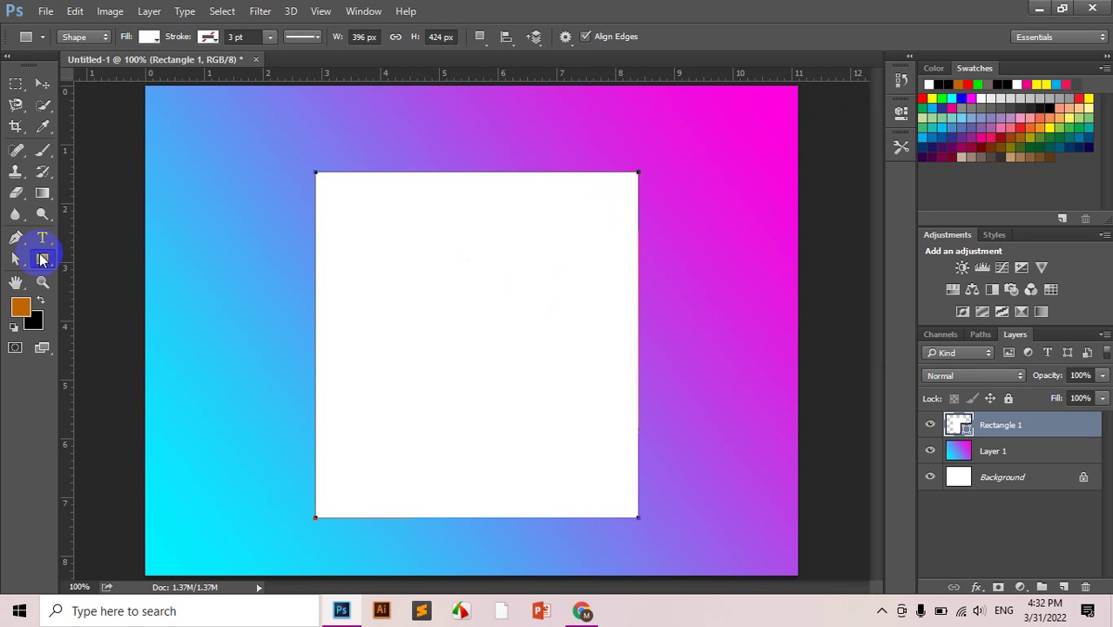
pyautogui.click(42, 84)
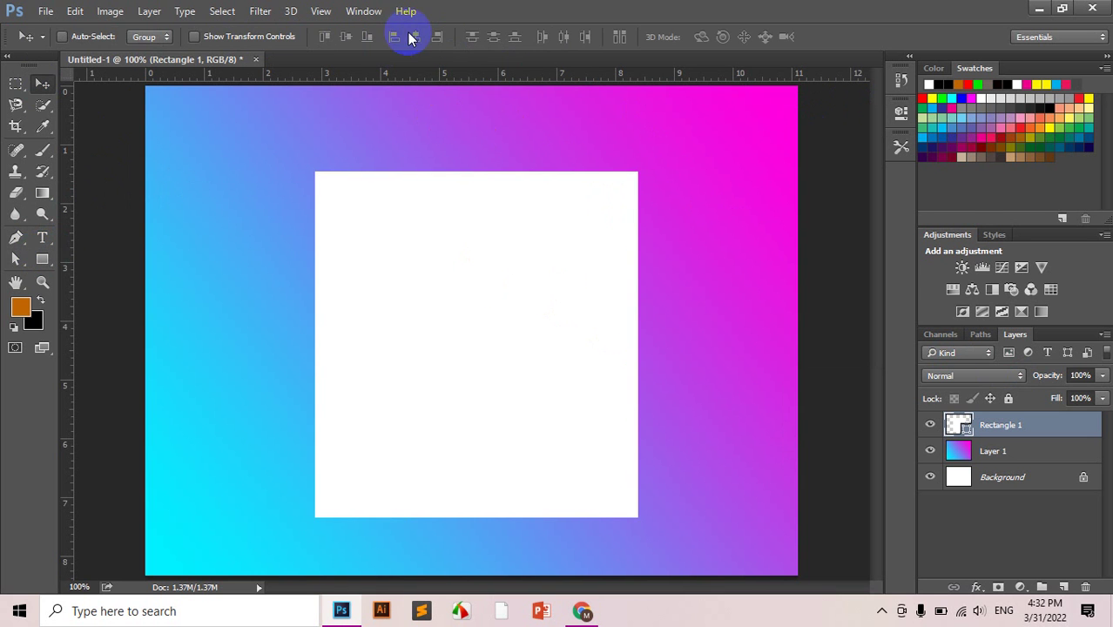
pyautogui.moveTo(586, 313); pyautogui.dragTo(574, 309)
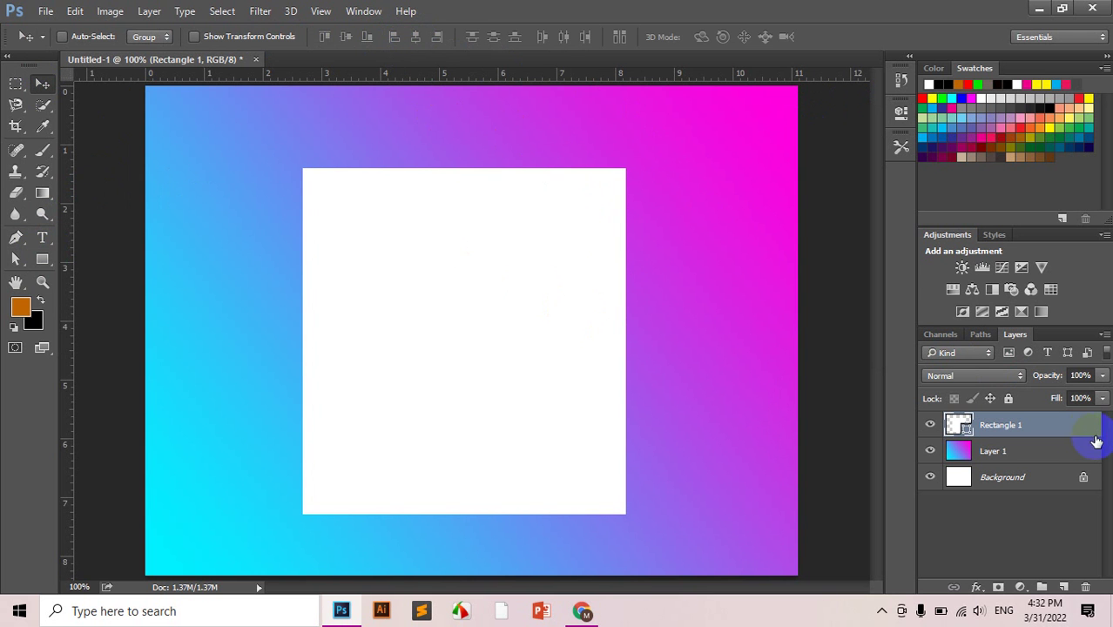
# Align the card's vertical and horizontal centres with Layer 1, then check the Chrome reference.
pyautogui.keyDown('shift'); pyautogui.click(1019, 451); pyautogui.keyUp('shift')
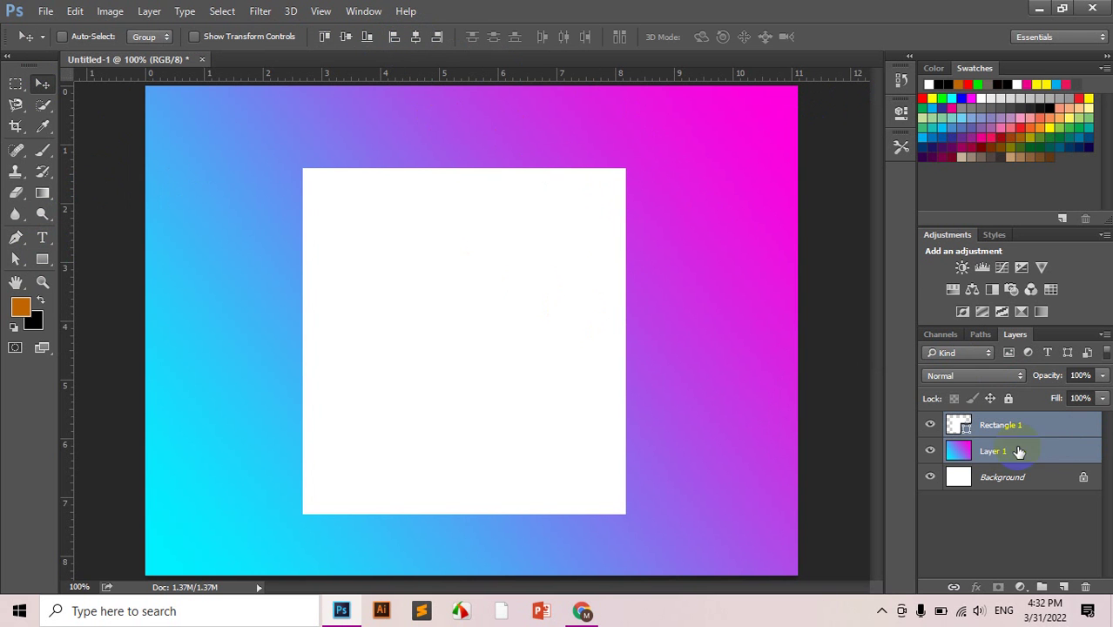
pyautogui.click(416, 36)
pyautogui.click(348, 38)
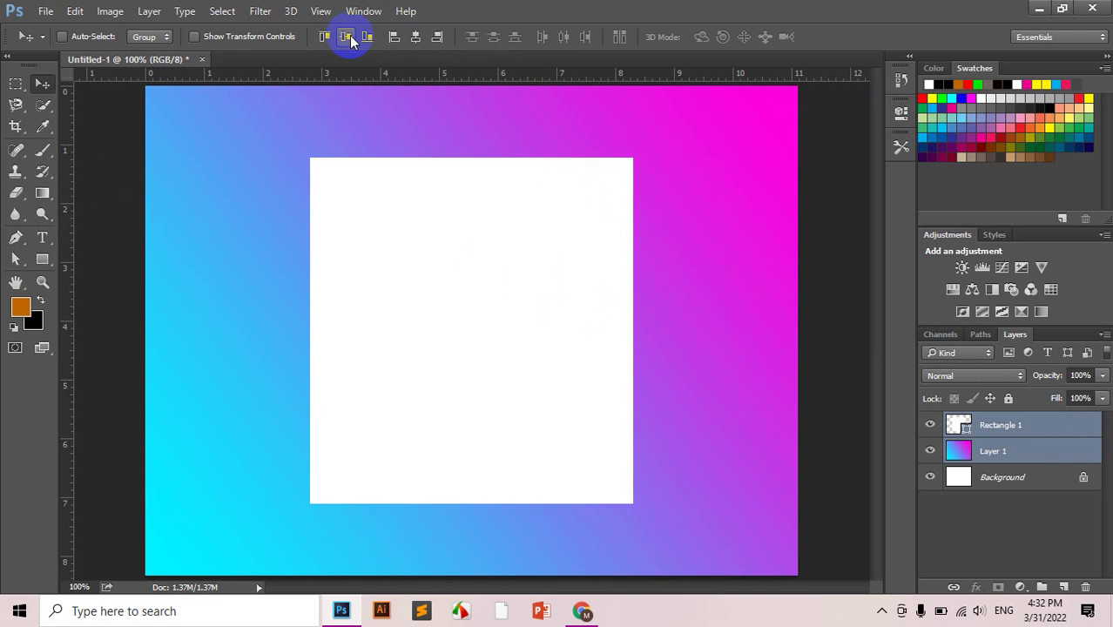
pyautogui.click(980, 426)
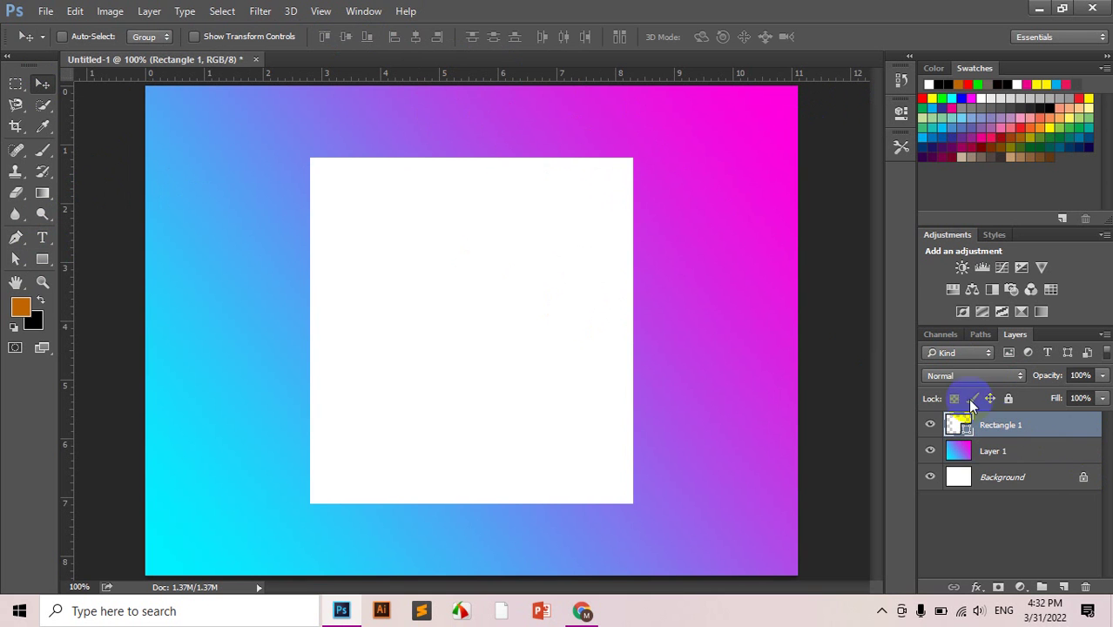
pyautogui.click(583, 612)
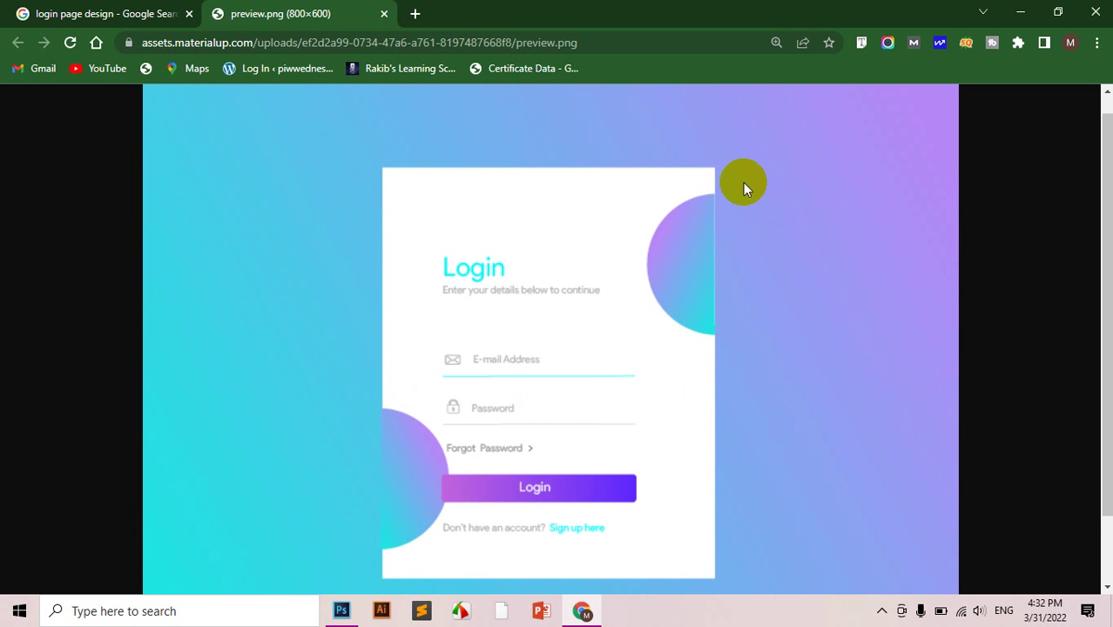
pyautogui.click(584, 611)
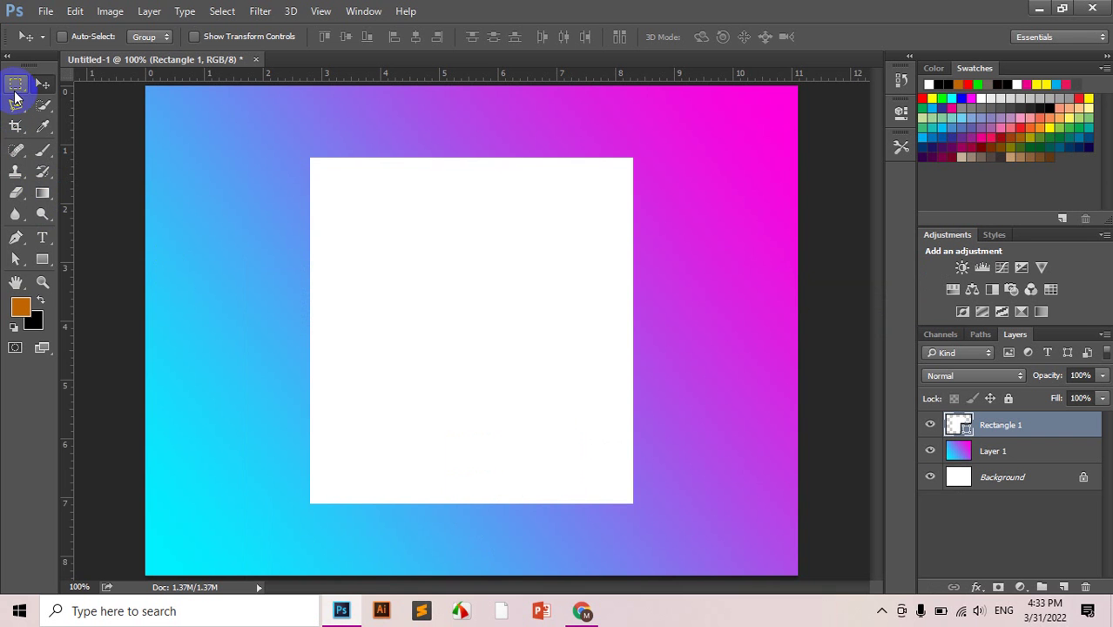
# On new Layer 2, select a circle over the card's right edge and subtract its right part.
pyautogui.click(1063, 586)
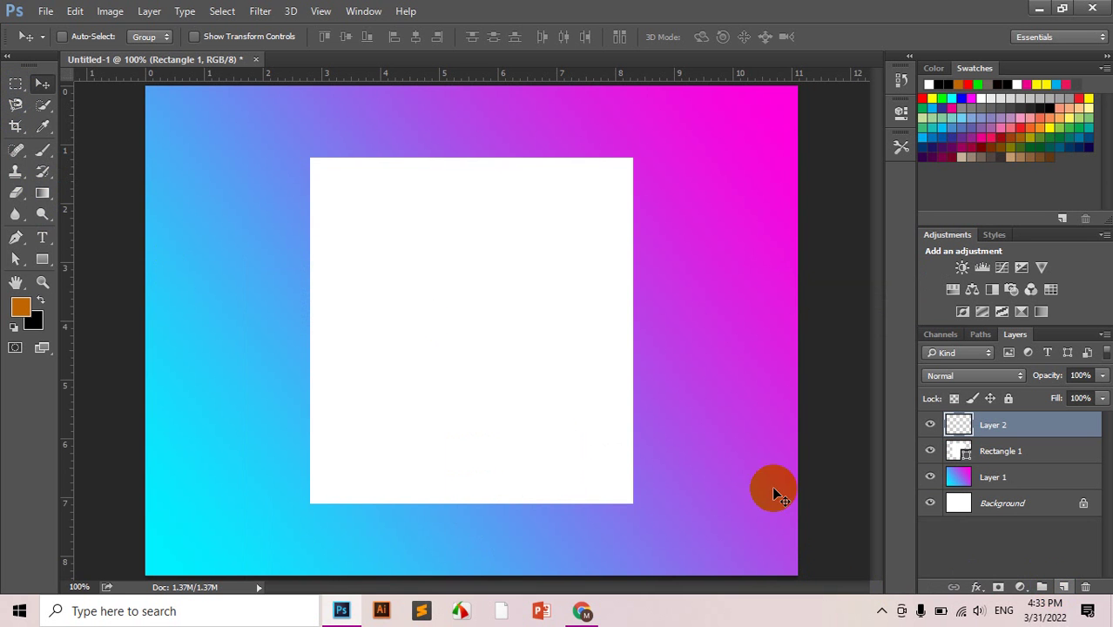
pyautogui.rightClick(16, 83)
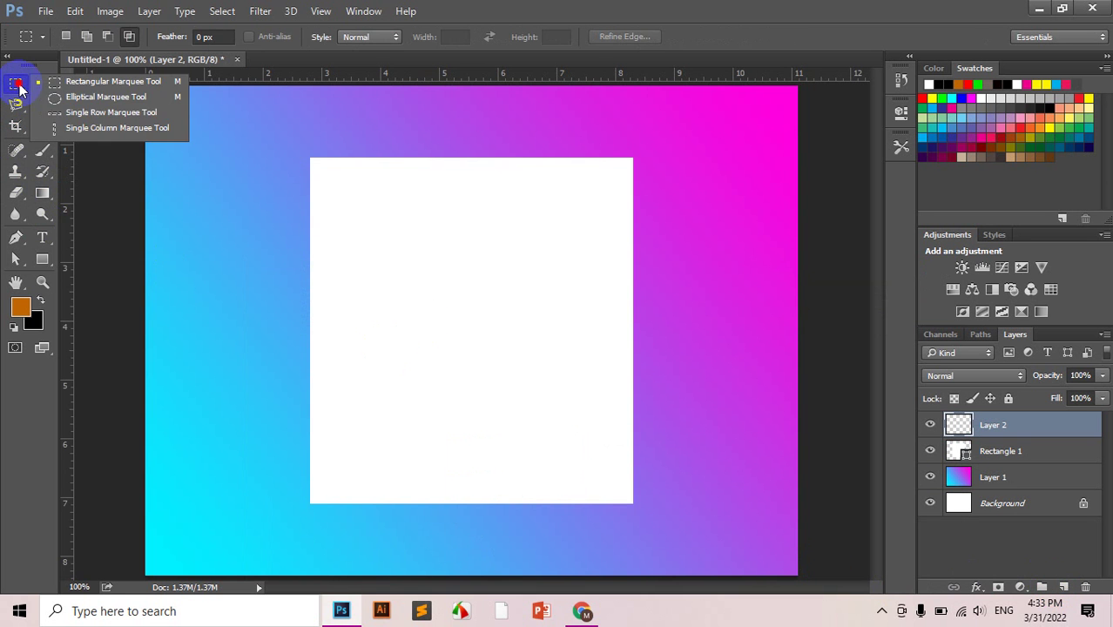
pyautogui.click(87, 96)
pyautogui.moveTo(575, 203); pyautogui.dragTo(711, 339)
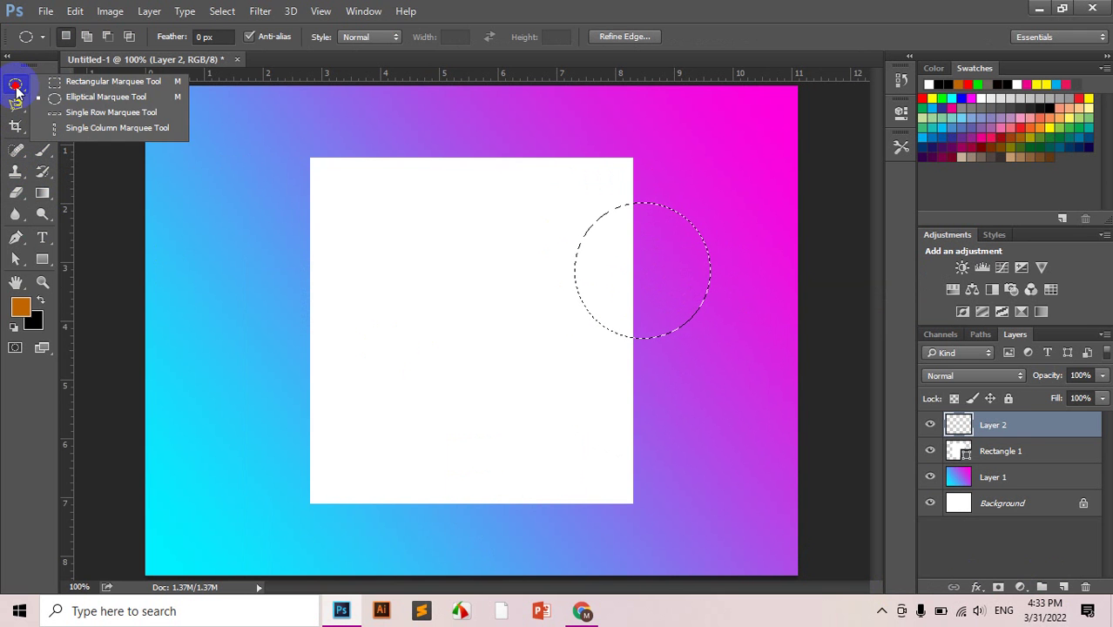
pyautogui.click(127, 83)
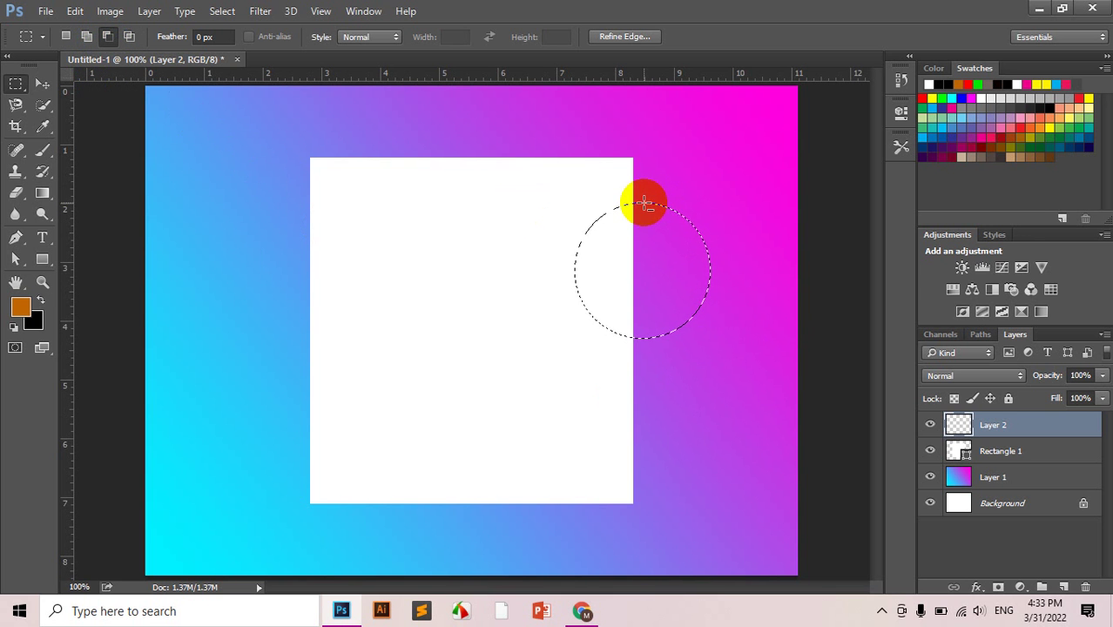
pyautogui.moveTo(644, 202); pyautogui.dragTo(735, 370)
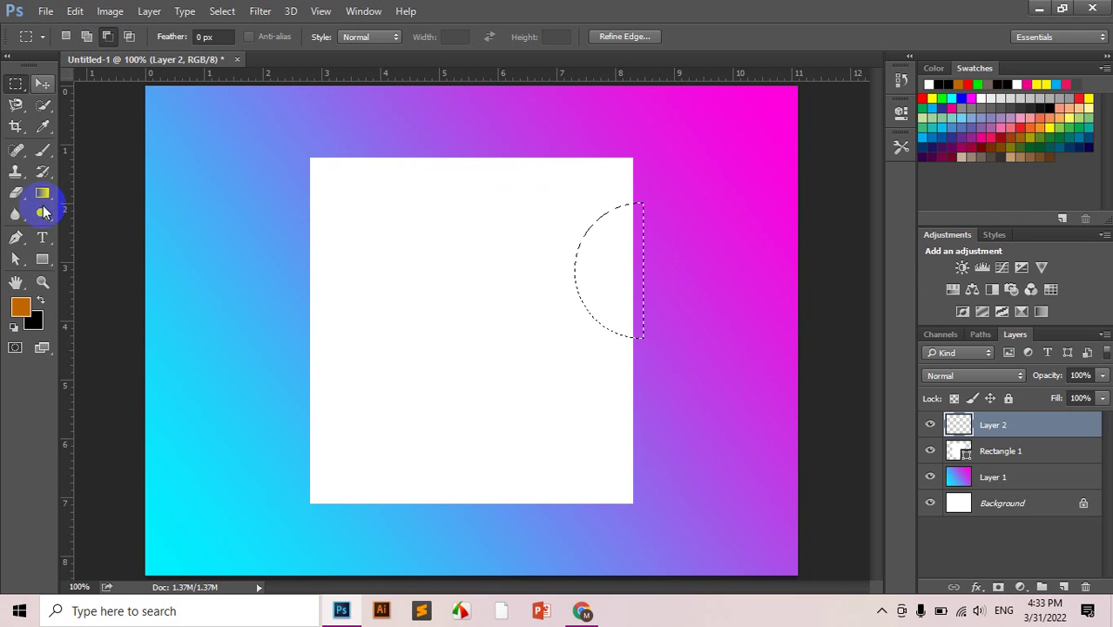
# Fill the half-circle selection with a magenta-to-cyan gradient, magenta on the left.
pyautogui.click(45, 200)
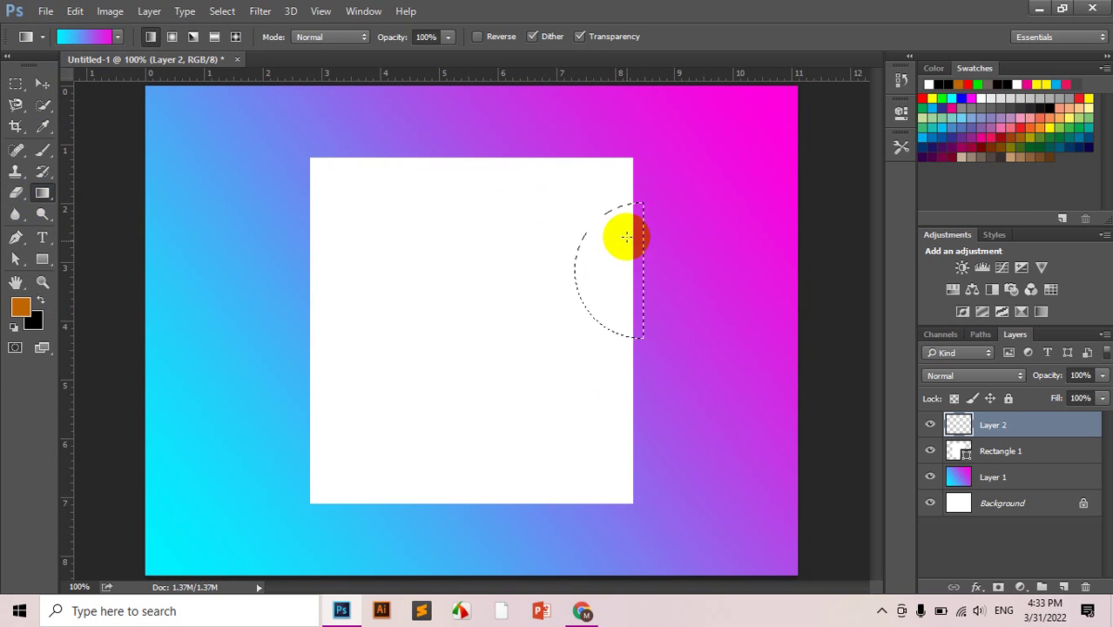
pyautogui.click(581, 612)
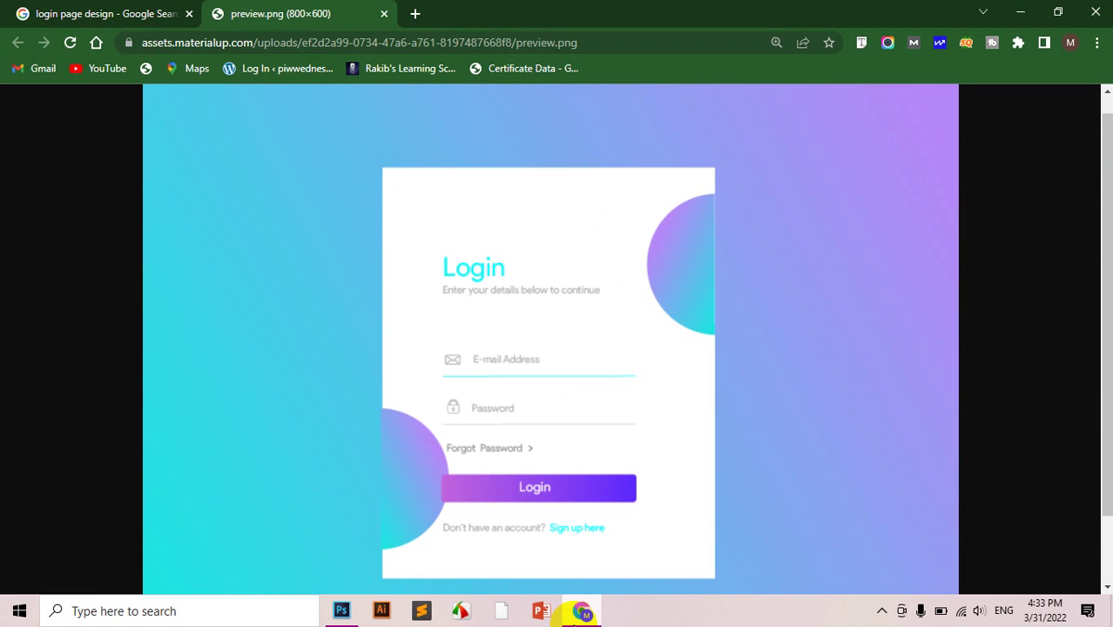
pyautogui.click(582, 611)
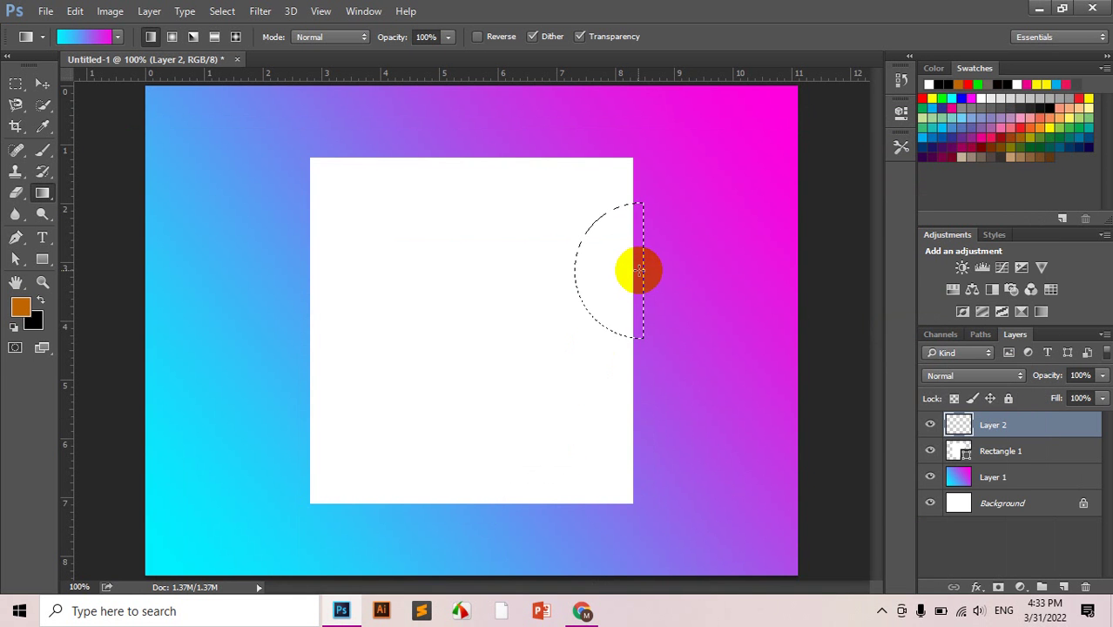
pyautogui.moveTo(629, 271); pyautogui.dragTo(360, 298)
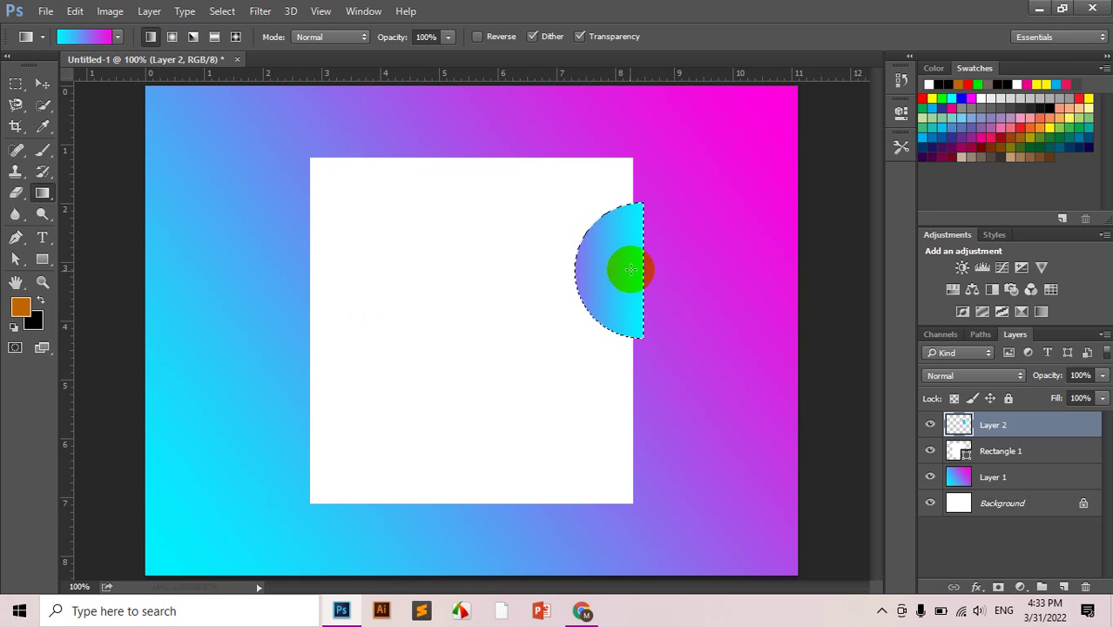
pyautogui.moveTo(617, 268); pyautogui.dragTo(590, 268)
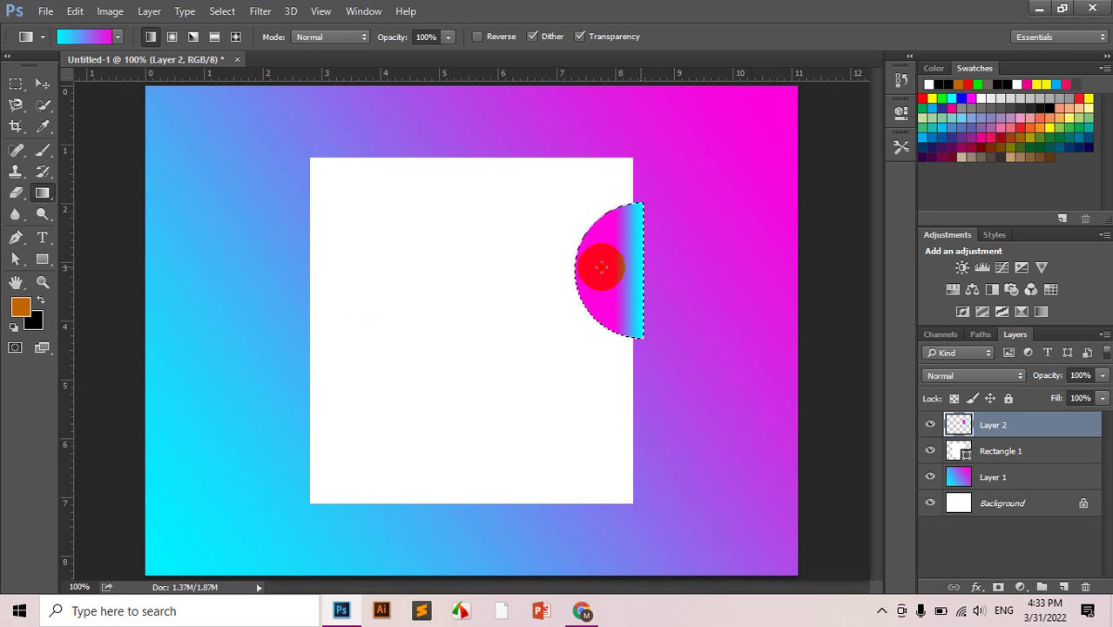
pyautogui.moveTo(683, 268); pyautogui.dragTo(581, 268)
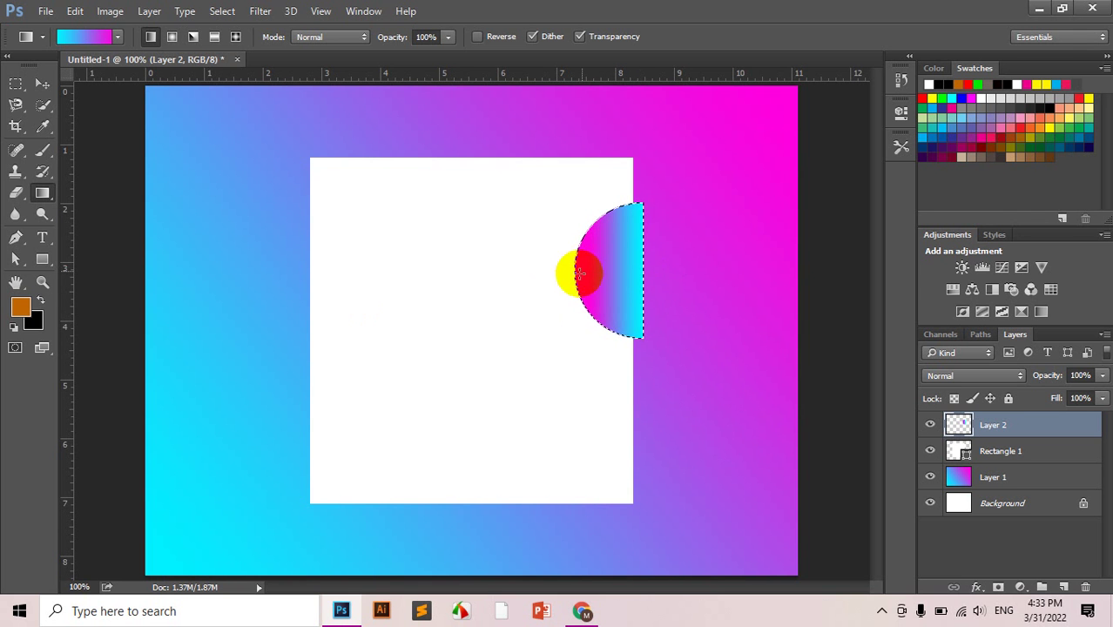
pyautogui.moveTo(682, 273); pyautogui.dragTo(575, 265)
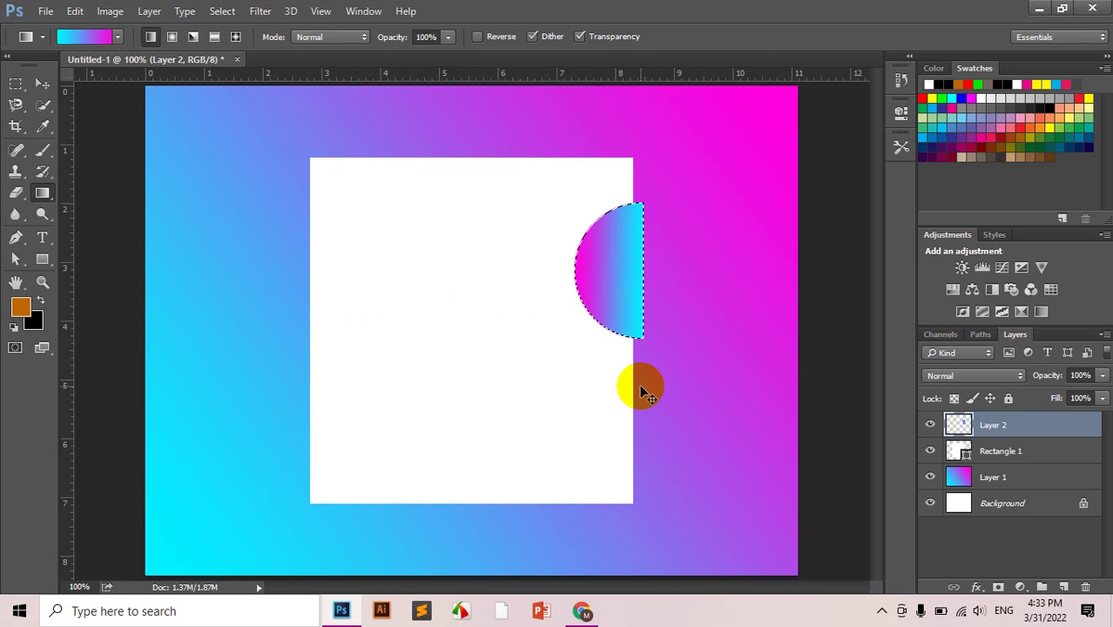
# Deselect and move the half-circle so its flat side sits on the card's right edge.
pyautogui.hotkey('ctrl', 'd')
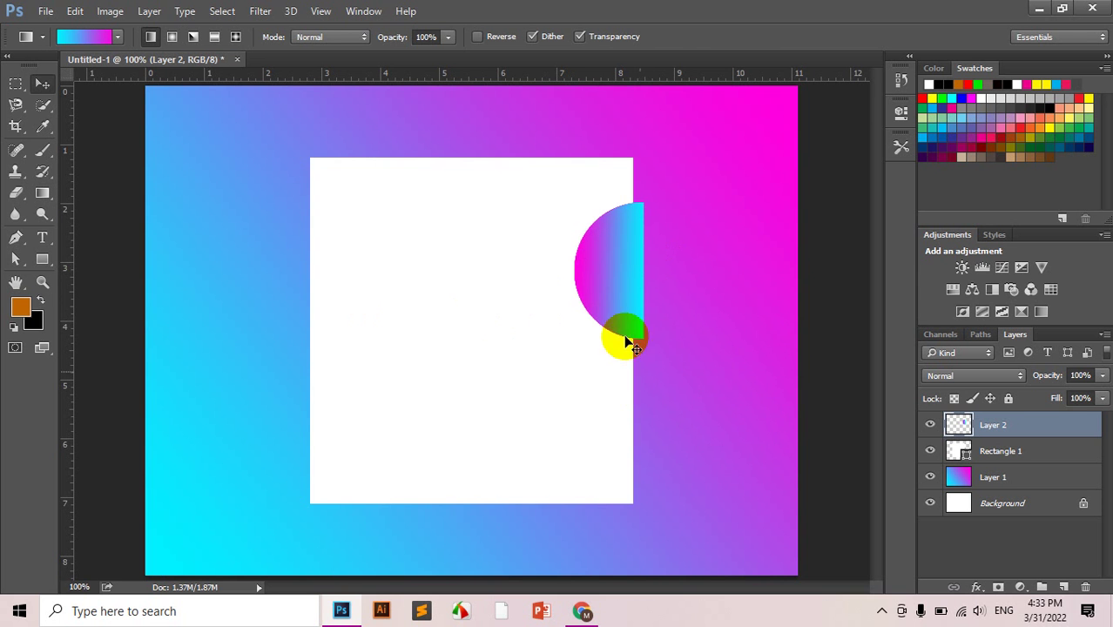
pyautogui.press('v')
pyautogui.moveTo(614, 293); pyautogui.dragTo(599, 272)
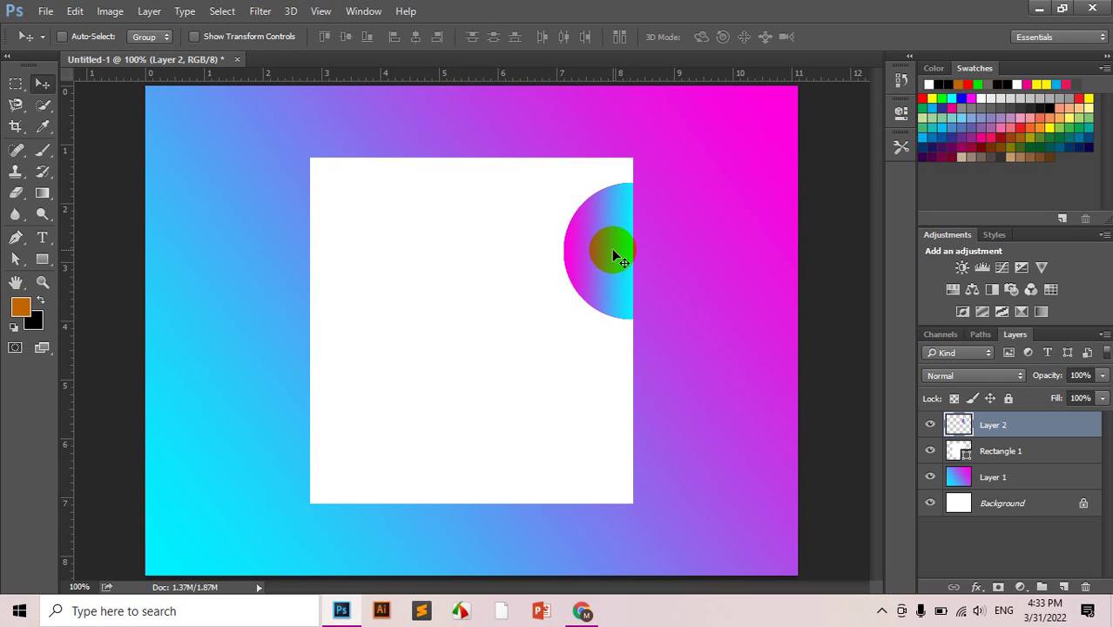
# Duplicate the half-circle, flip the copy horizontally, and place it at the card's lower left edge.
pyautogui.hotkey('ctrl', 'j')
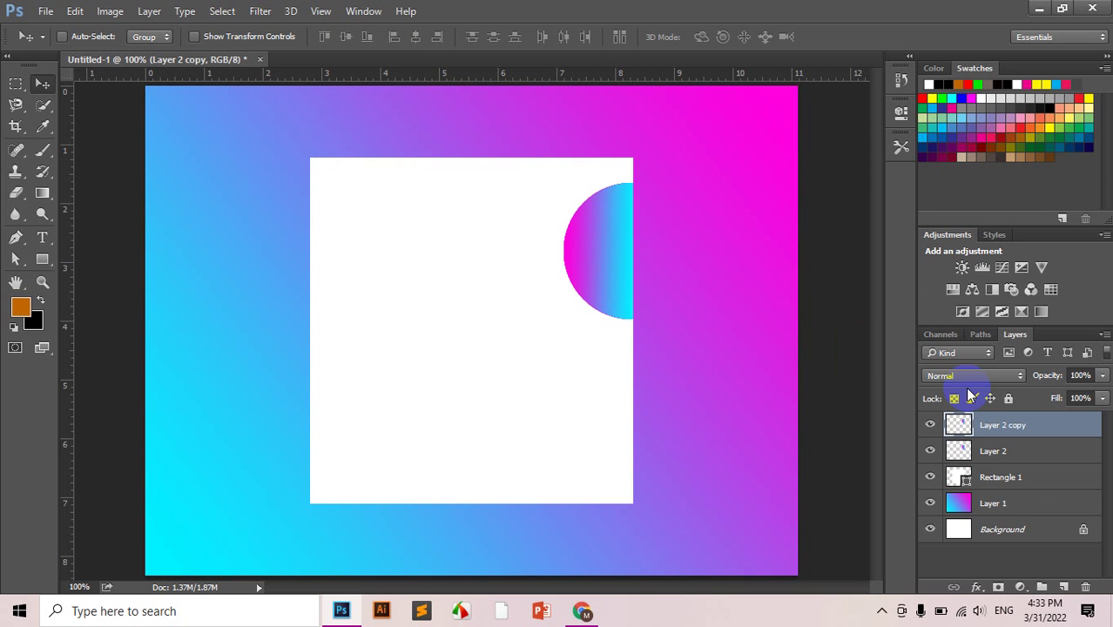
pyautogui.hotkey('ctrl', 't')
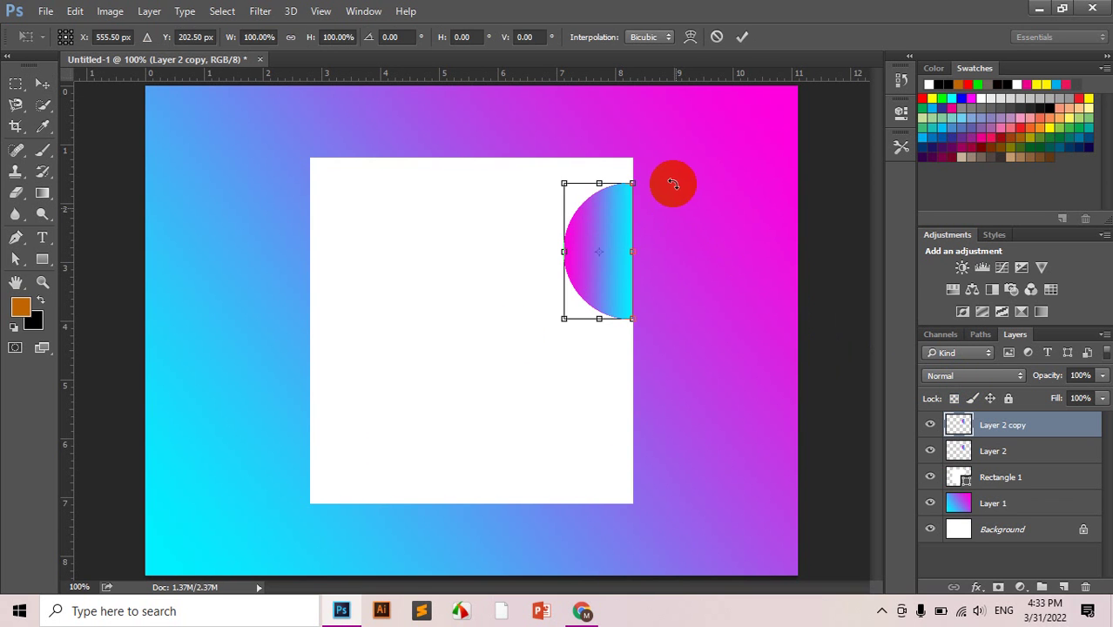
pyautogui.moveTo(663, 177)
pyautogui.mouseDown()
pyautogui.moveTo(472, 389)
pyautogui.moveTo(489, 373)
pyautogui.mouseUp()
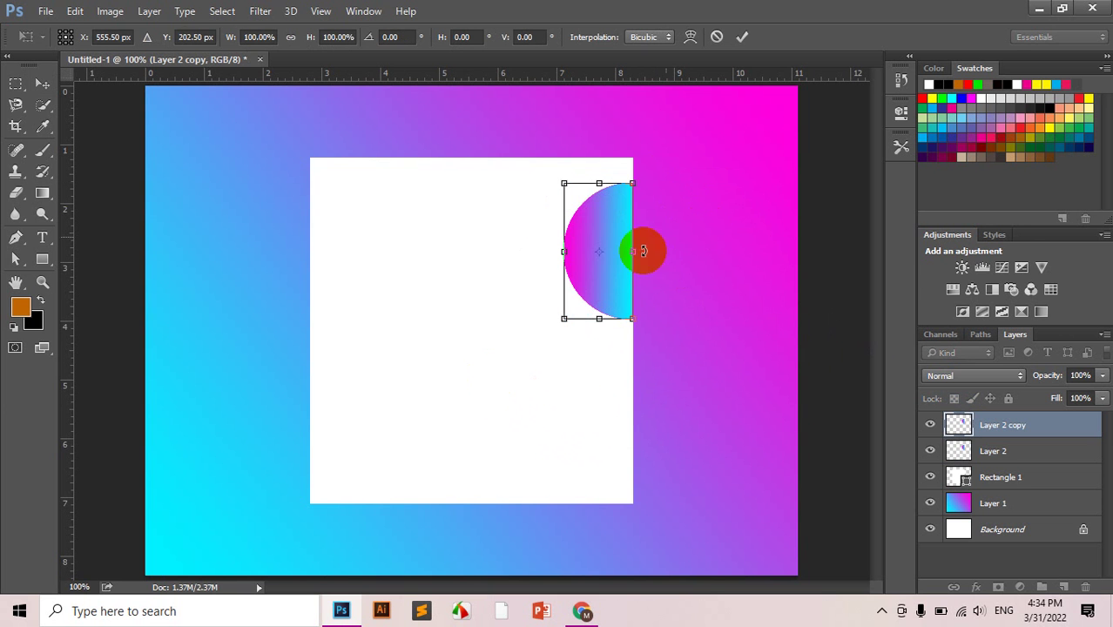
pyautogui.rightClick(597, 282)
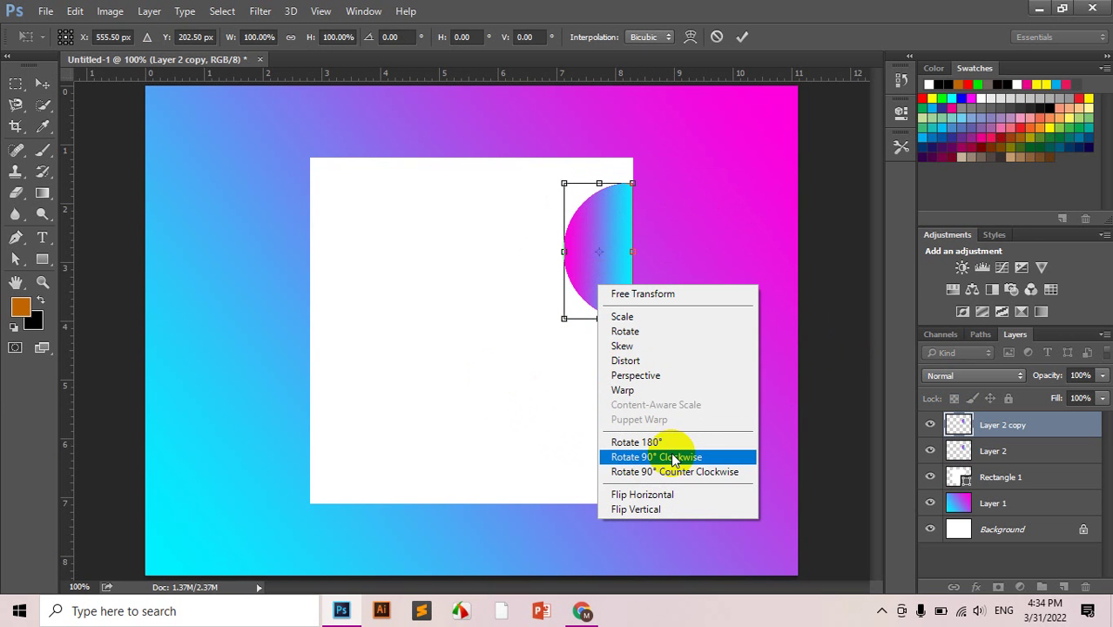
pyautogui.click(675, 494)
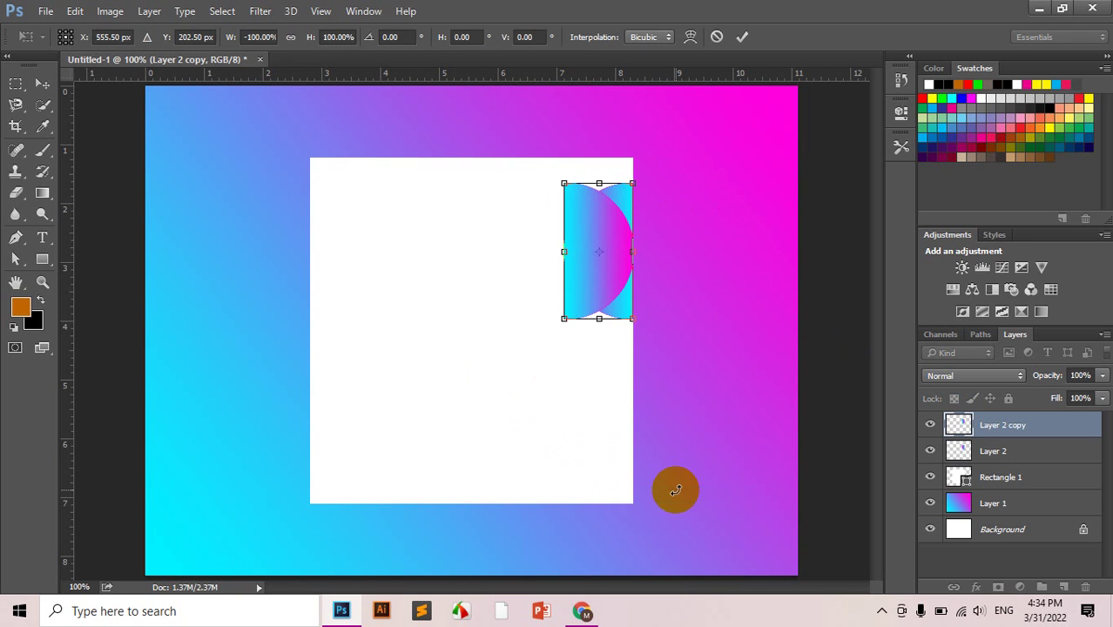
pyautogui.press('Return')
pyautogui.moveTo(655, 261); pyautogui.dragTo(360, 426)
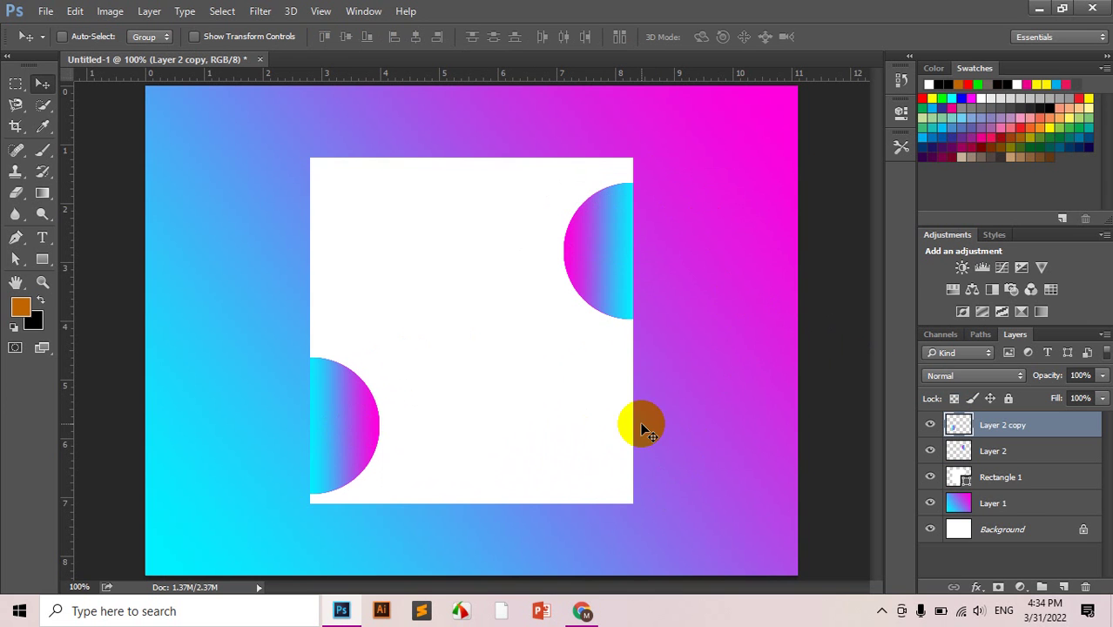
# Group Layer 1 through Layer 2 copy into a group named BG.
pyautogui.click(1005, 512)
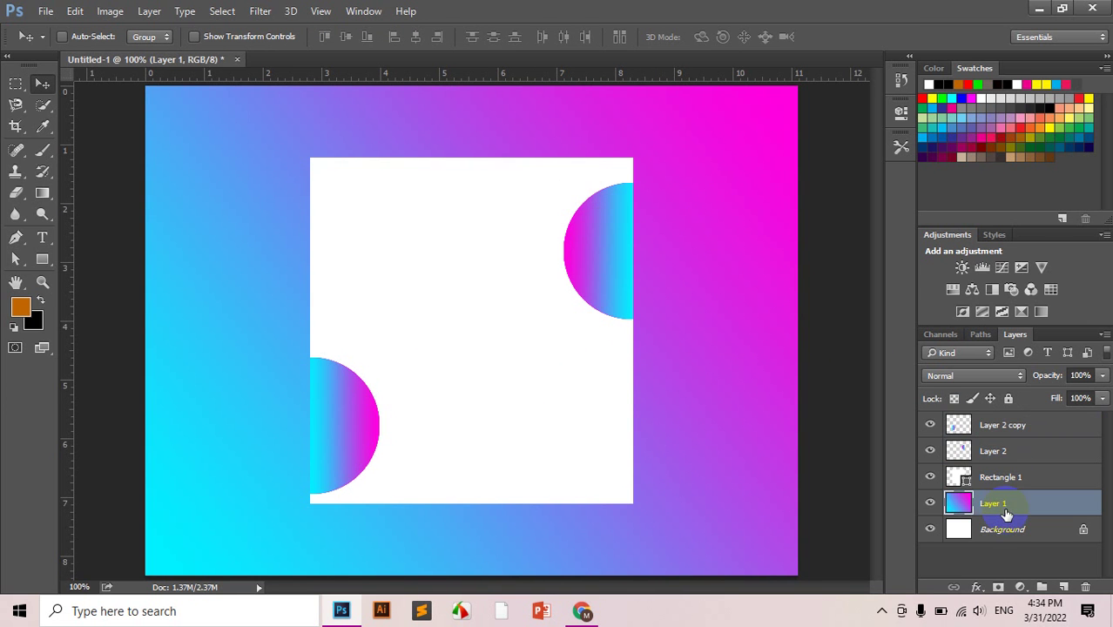
pyautogui.keyDown('shift'); pyautogui.click(1023, 426); pyautogui.keyUp('shift')
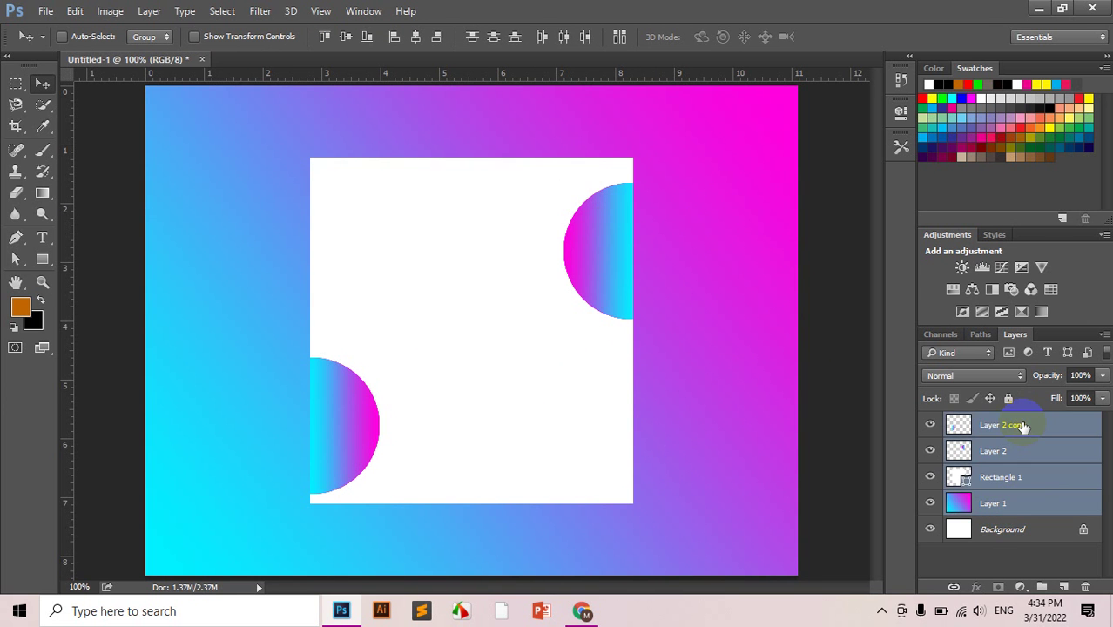
pyautogui.hotkey('ctrl', 'g')
pyautogui.write('BG')
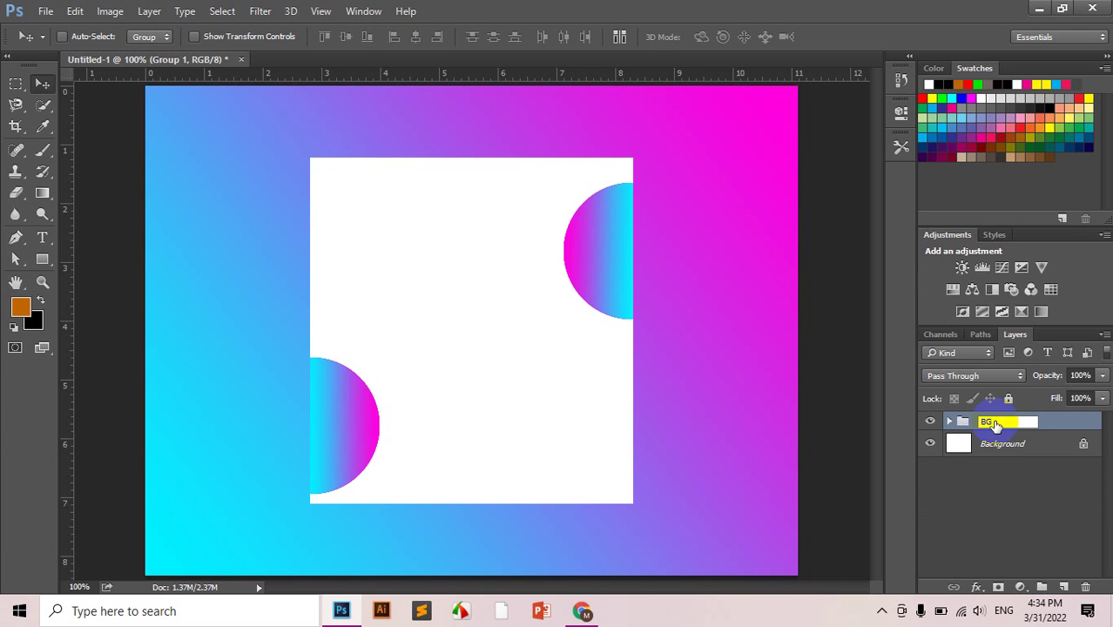
pyautogui.press('Return')
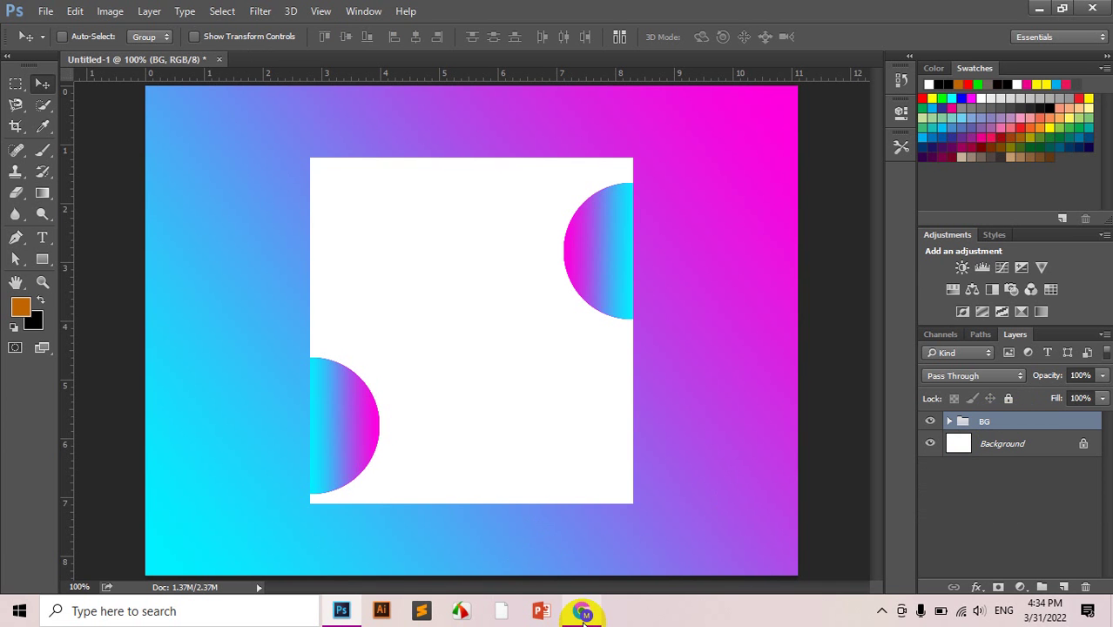
pyautogui.click(583, 614)
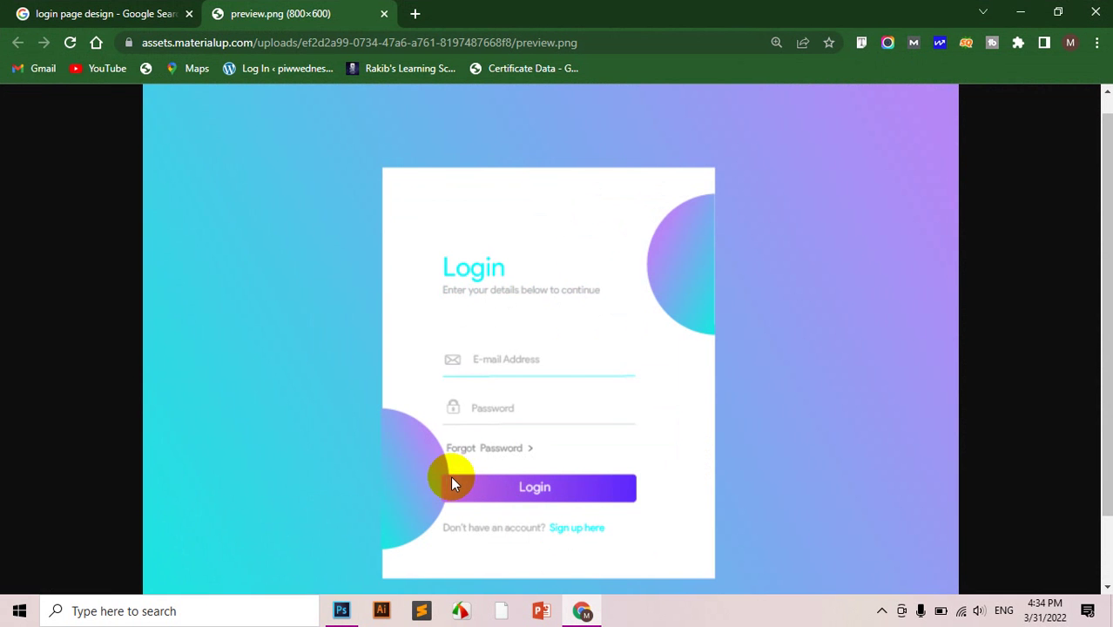
pyautogui.click(581, 611)
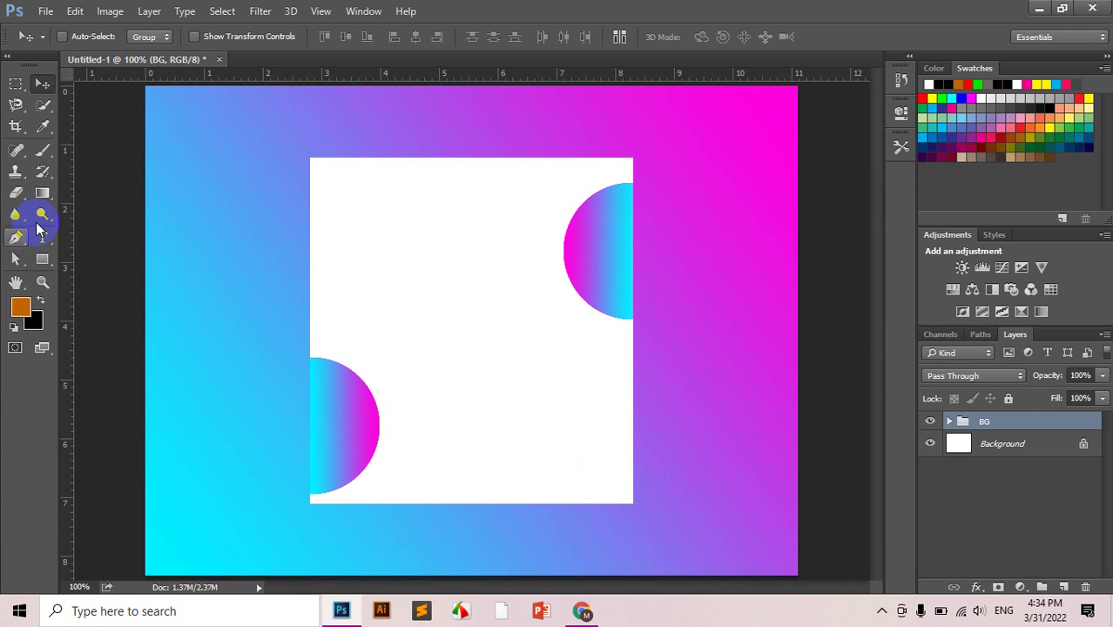
# Draw a horizontal line across the card's upper half with a blue stroke.
pyautogui.click(41, 213)
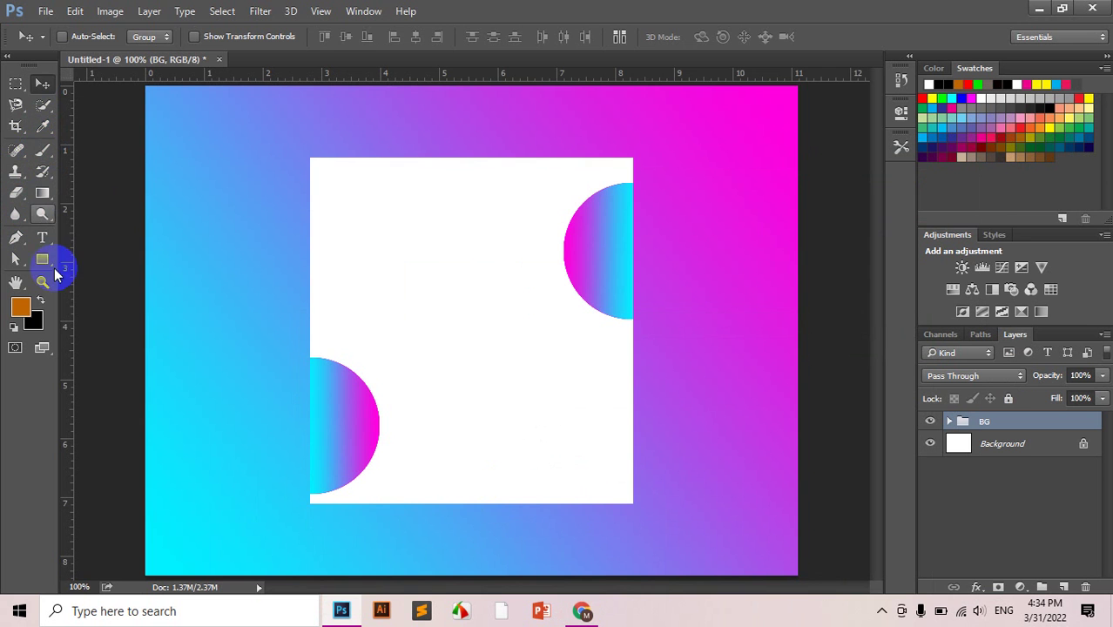
pyautogui.click(51, 264)
pyautogui.click(95, 318)
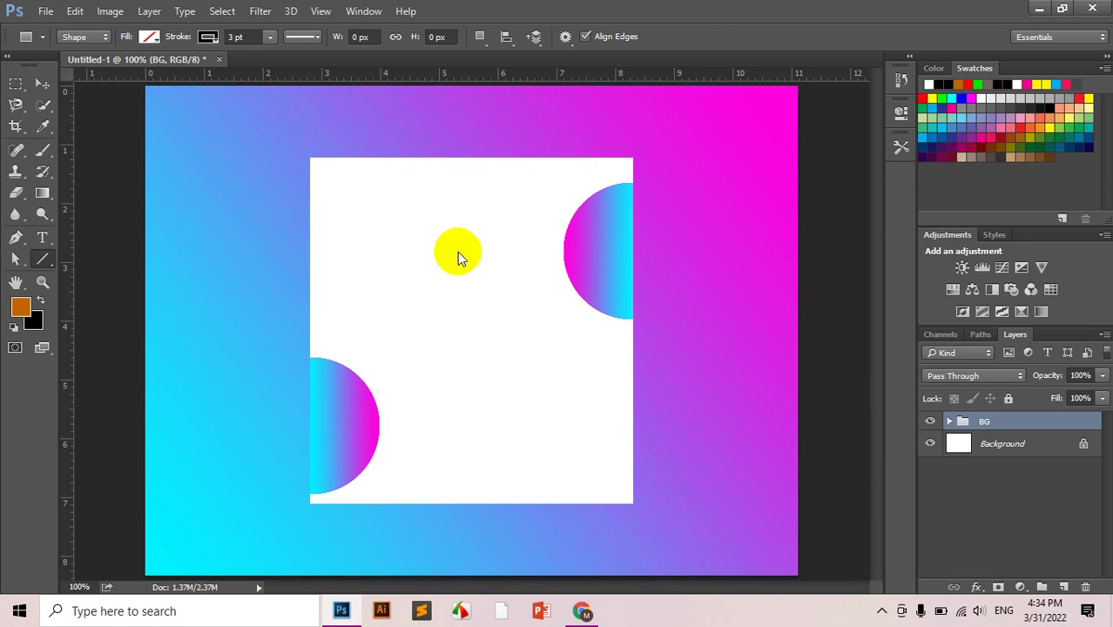
pyautogui.moveTo(400, 271); pyautogui.dragTo(548, 271)
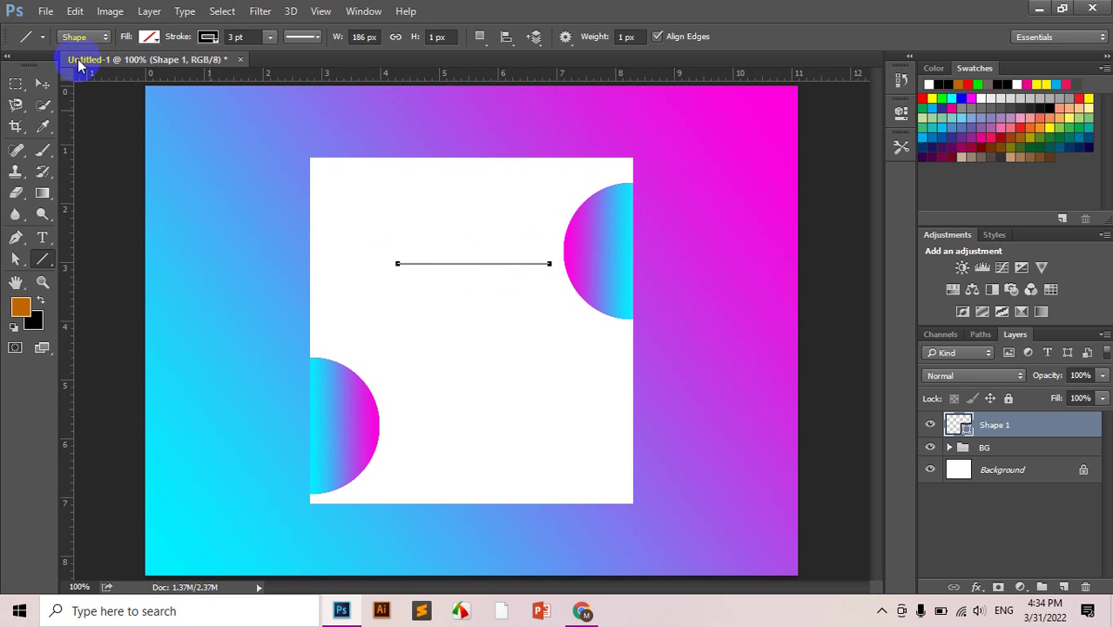
pyautogui.click(208, 37)
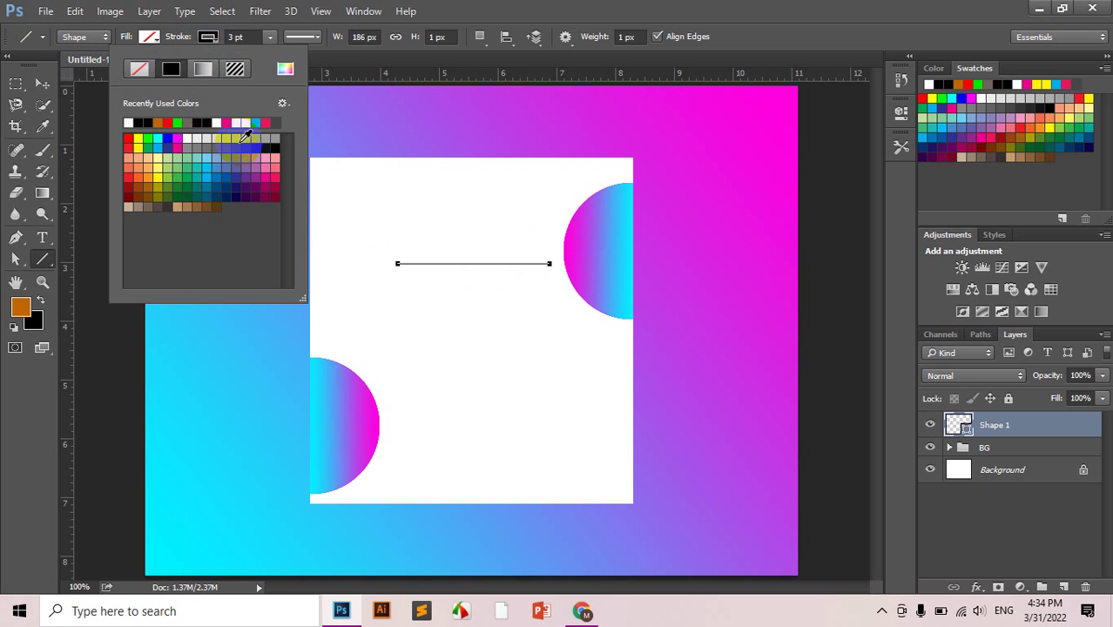
pyautogui.click(259, 119)
pyautogui.click(354, 35)
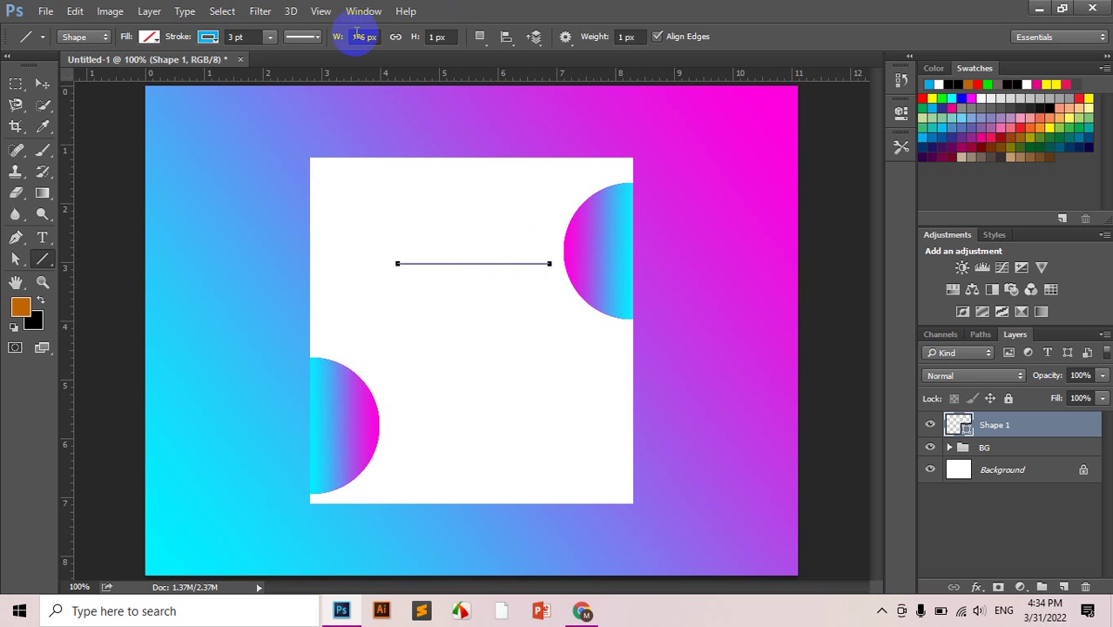
# Move the blue line down and give the copied line a gray stroke.
pyautogui.press('v')
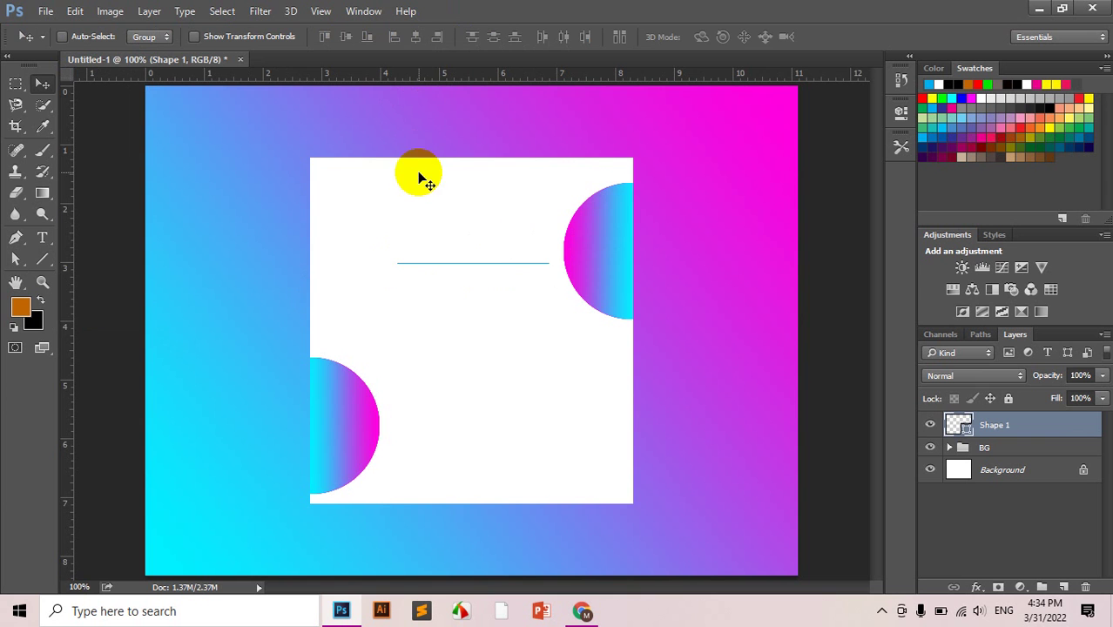
pyautogui.moveTo(488, 262); pyautogui.dragTo(483, 343)
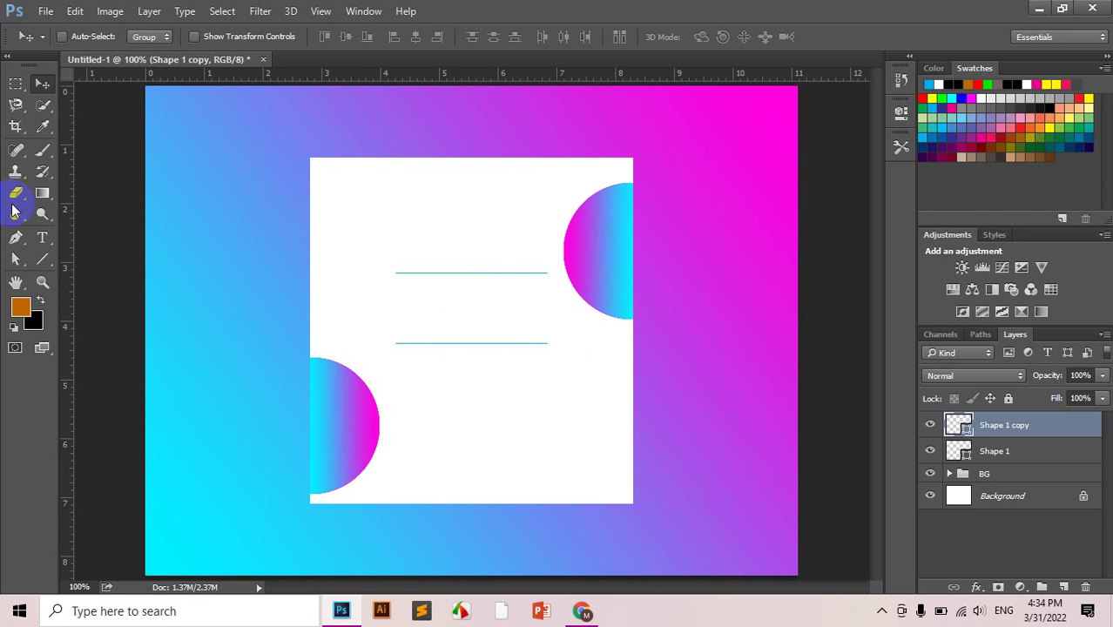
pyautogui.click(43, 258)
pyautogui.click(209, 41)
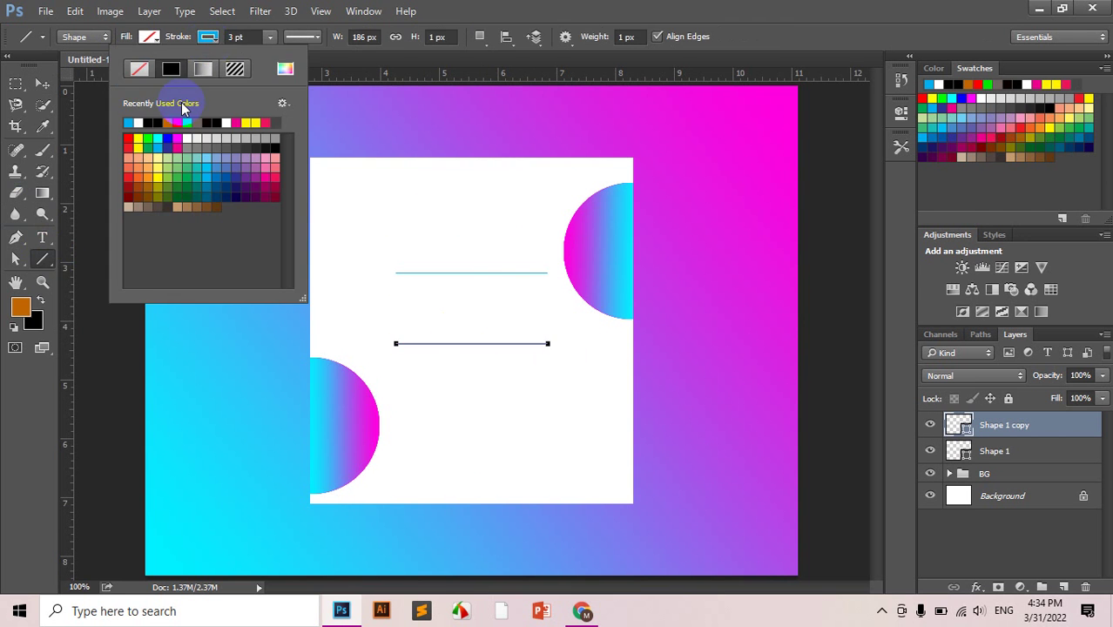
pyautogui.click(281, 135)
pyautogui.click(361, 156)
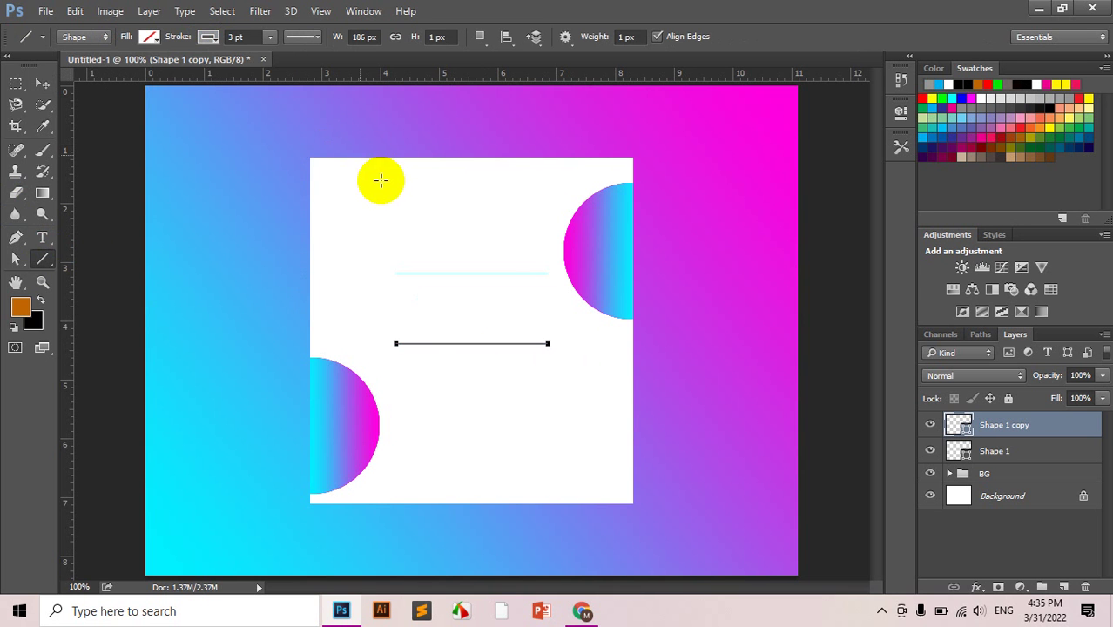
pyautogui.press('v')
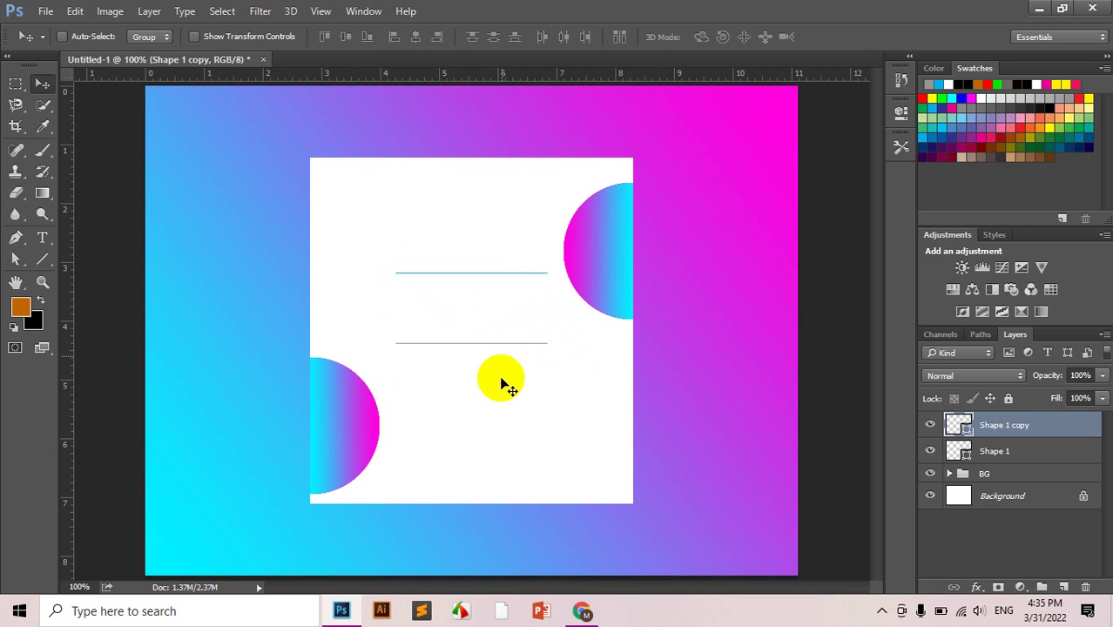
pyautogui.click(583, 614)
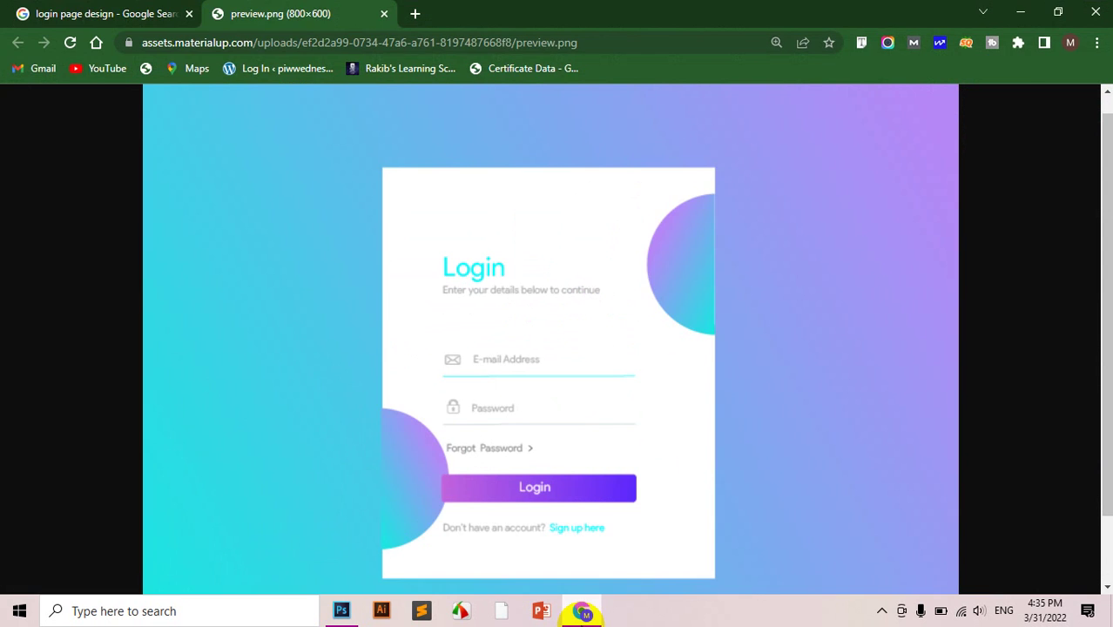
pyautogui.click(583, 614)
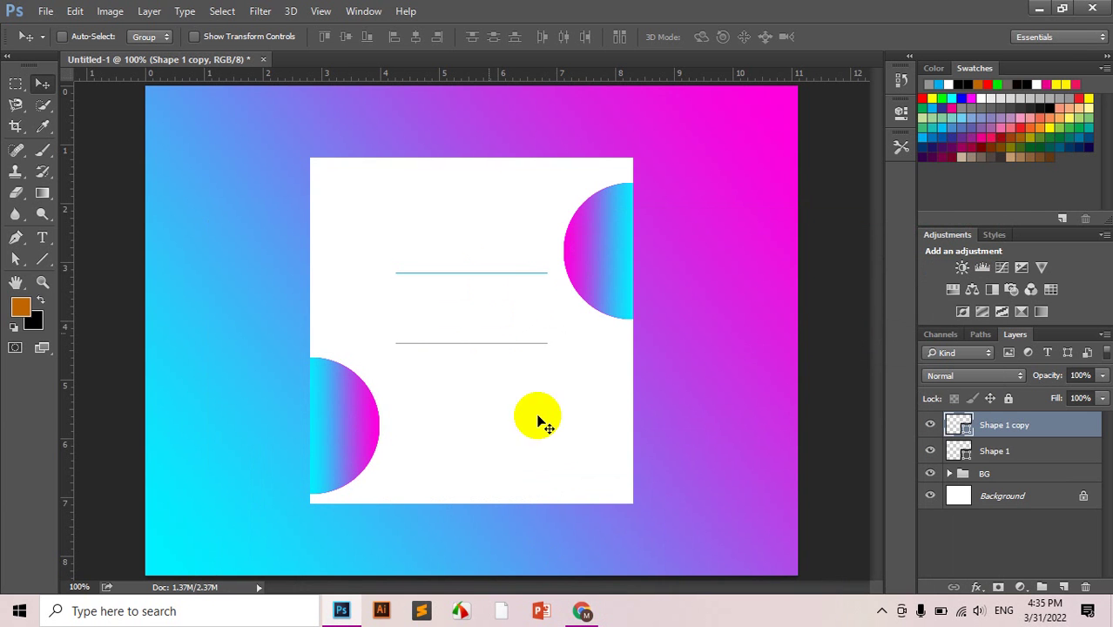
pyautogui.click(581, 612)
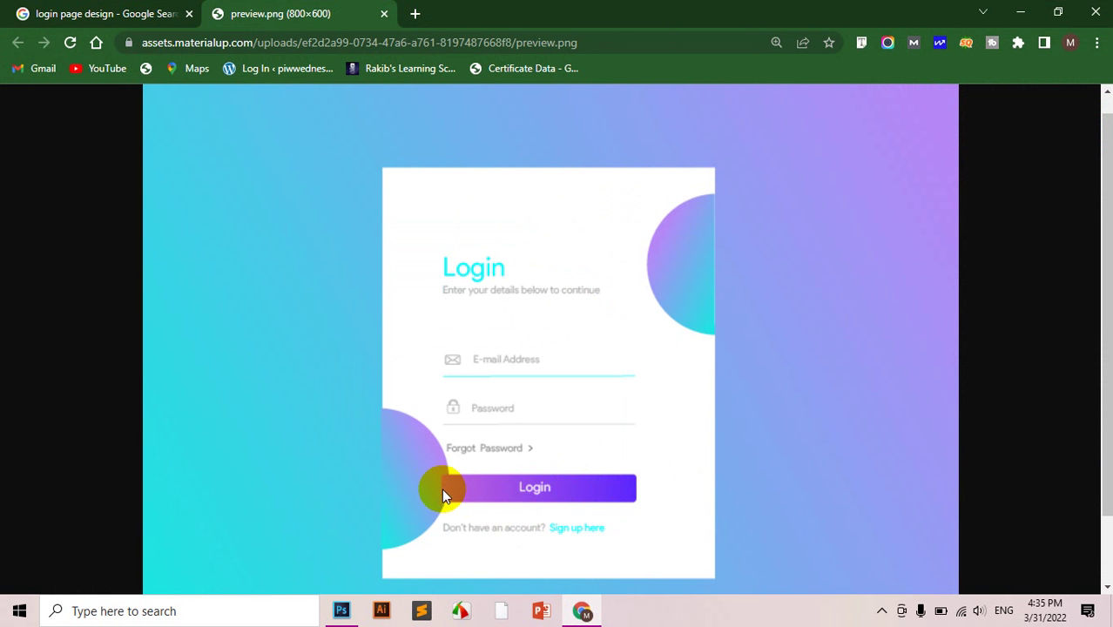
pyautogui.click(583, 612)
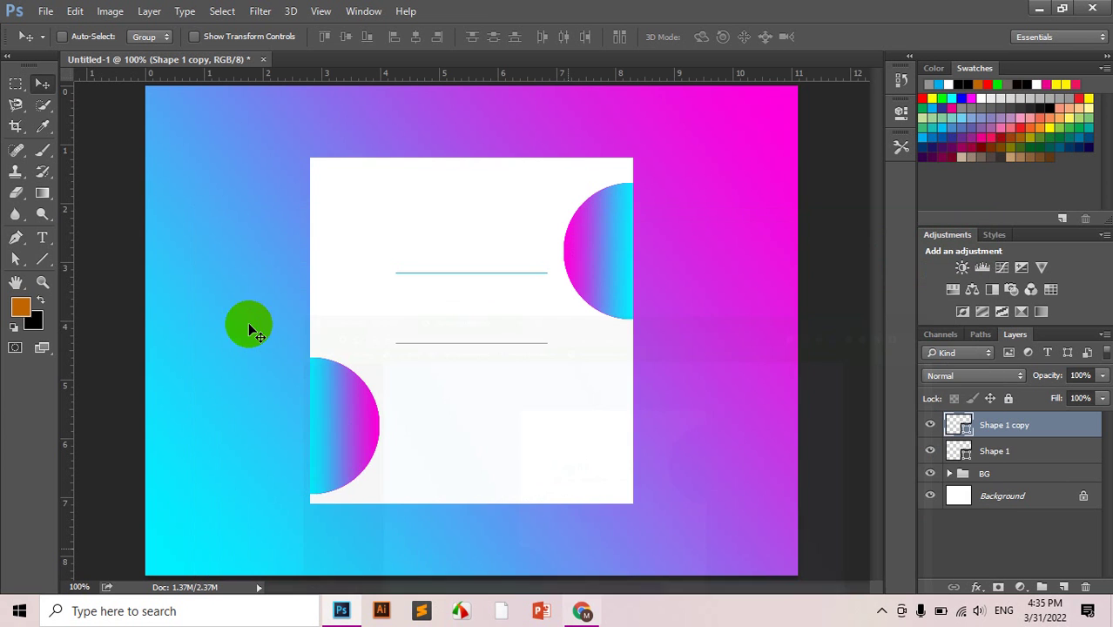
# Draw a rectangle below the underlines for the button.
pyautogui.click(42, 259)
pyautogui.click(82, 259)
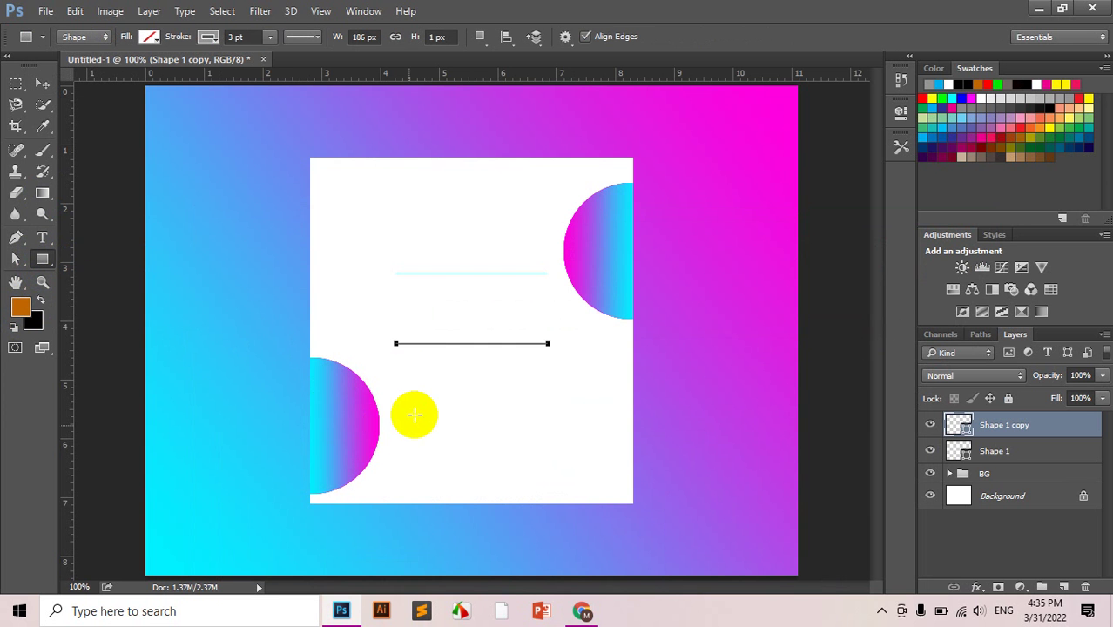
pyautogui.moveTo(401, 406); pyautogui.dragTo(546, 438)
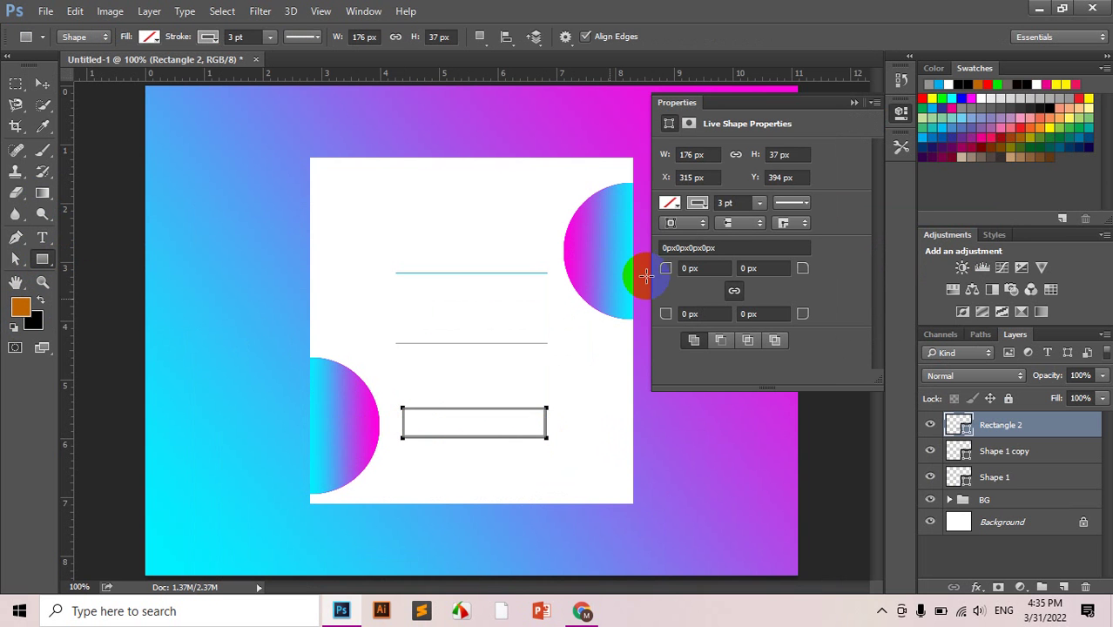
pyautogui.click(578, 610)
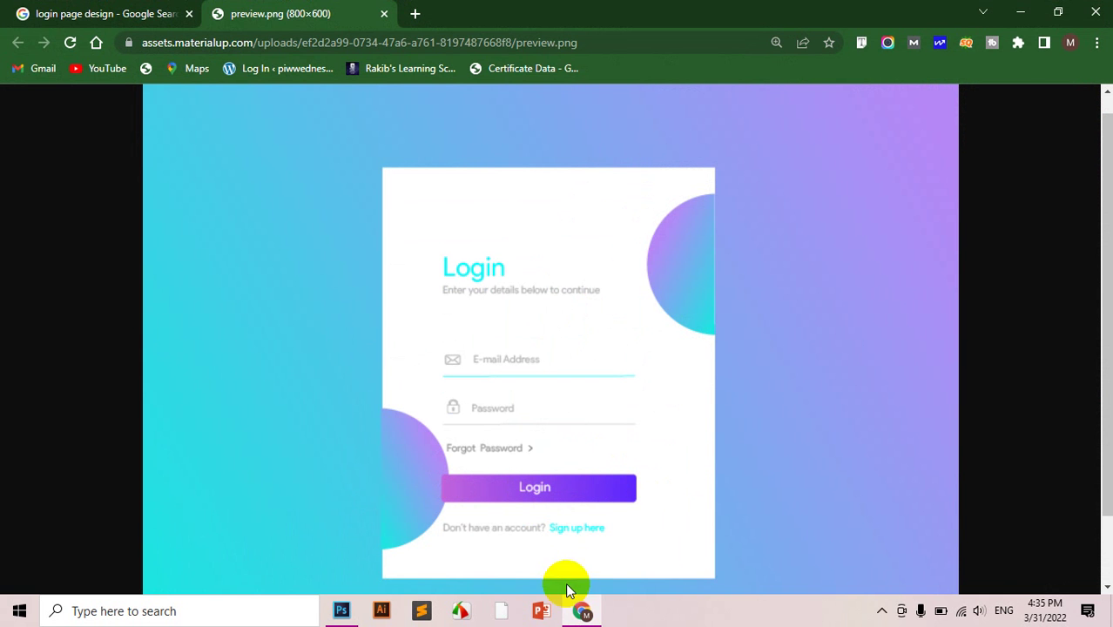
pyautogui.click(342, 610)
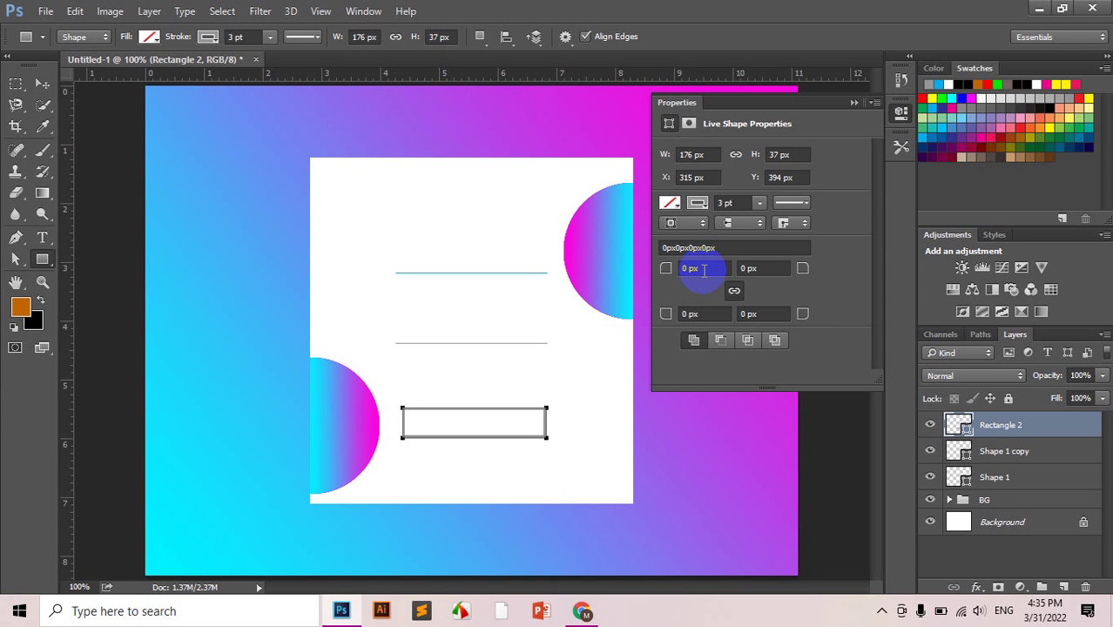
# Round all four rectangle corners to a 5 px radius.
pyautogui.moveTo(696, 267); pyautogui.dragTo(627, 267)
pyautogui.write('10')
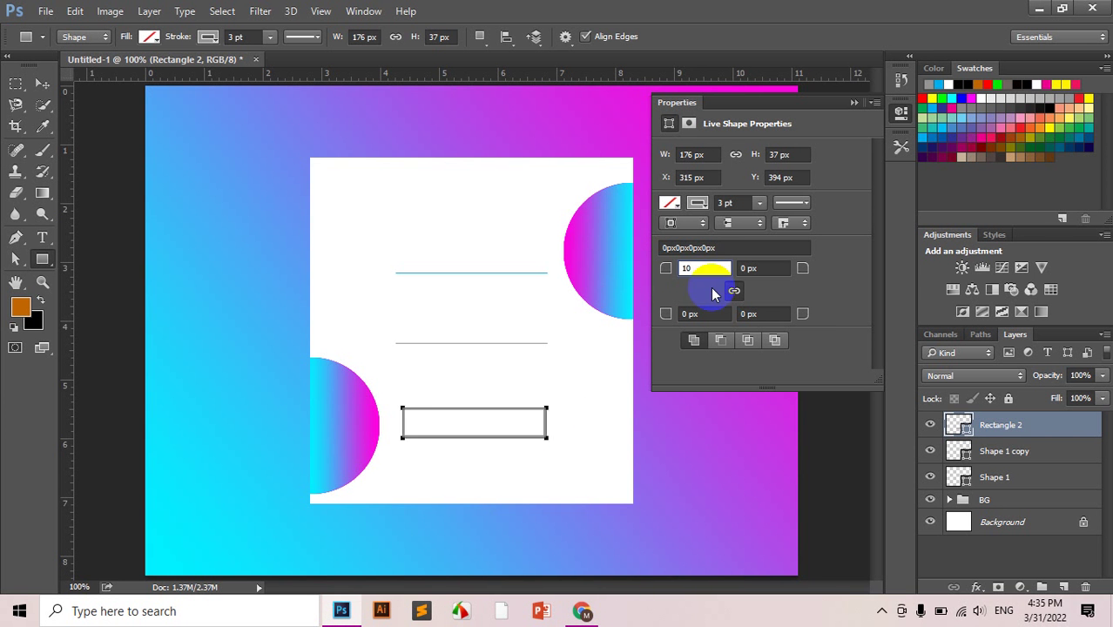
pyautogui.press('Tab')
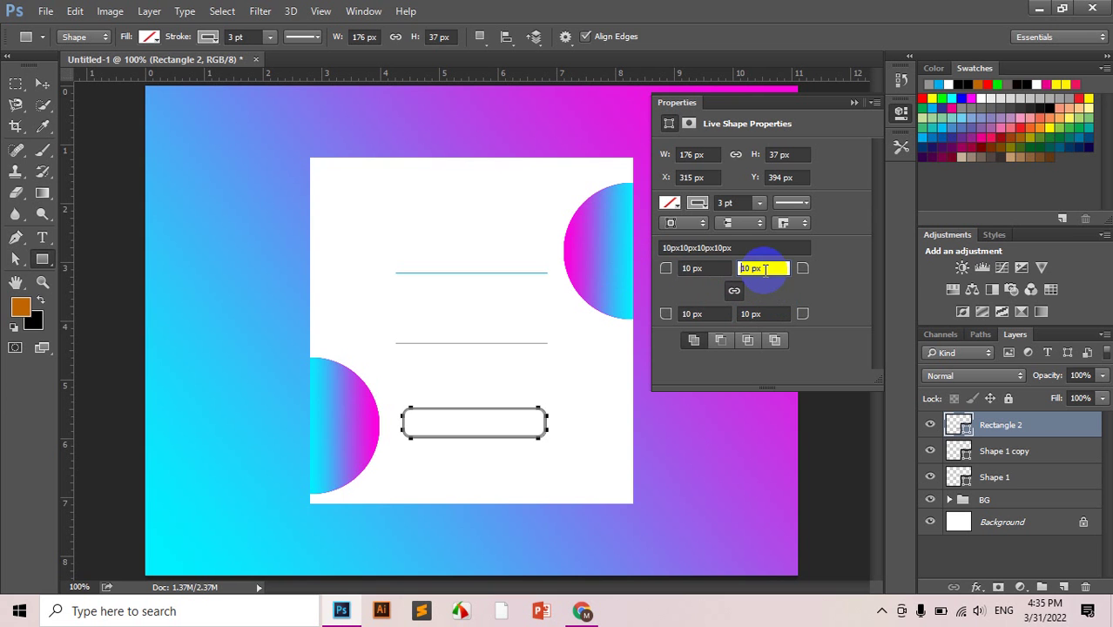
pyautogui.moveTo(707, 268); pyautogui.dragTo(586, 263)
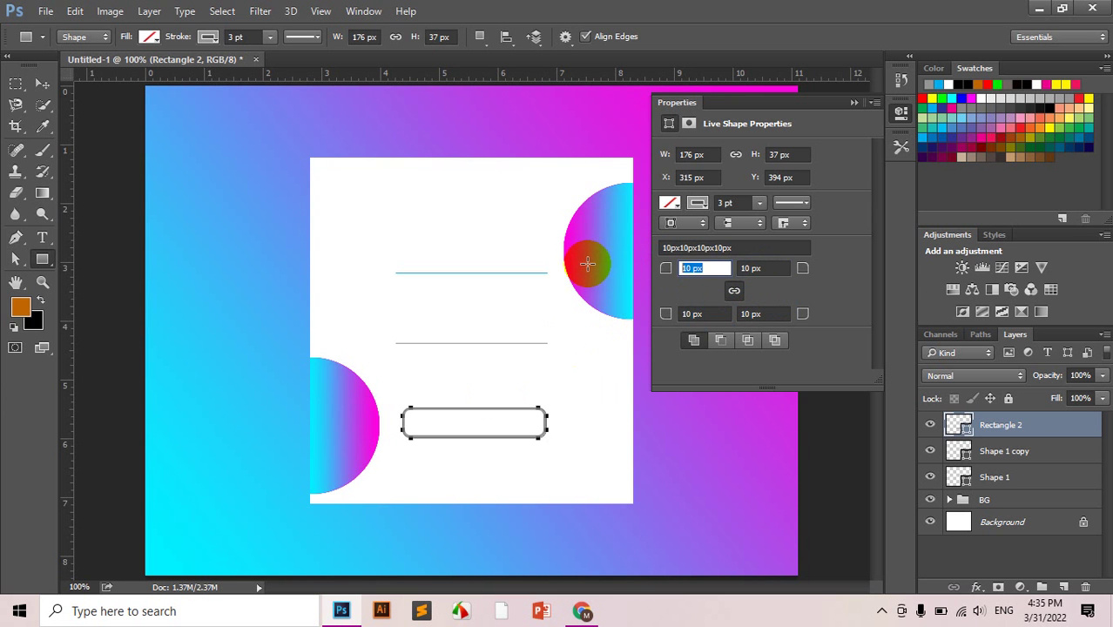
pyautogui.write('5')
pyautogui.press('Return')
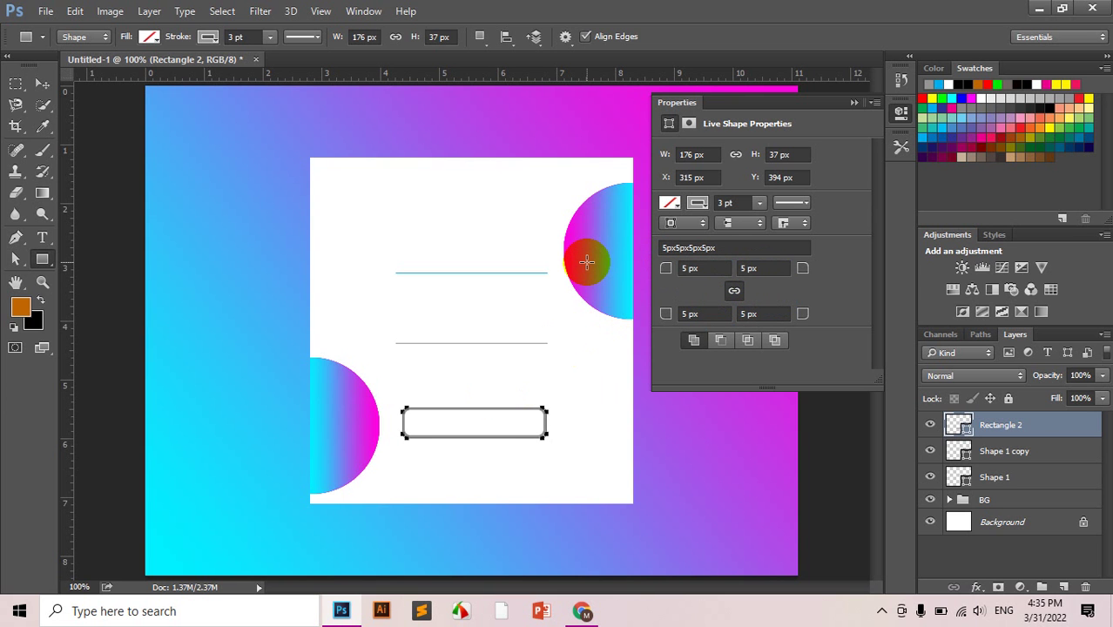
# Make the rectangle's outline a gradient with a magenta cc00ff left stop.
pyautogui.click(697, 202)
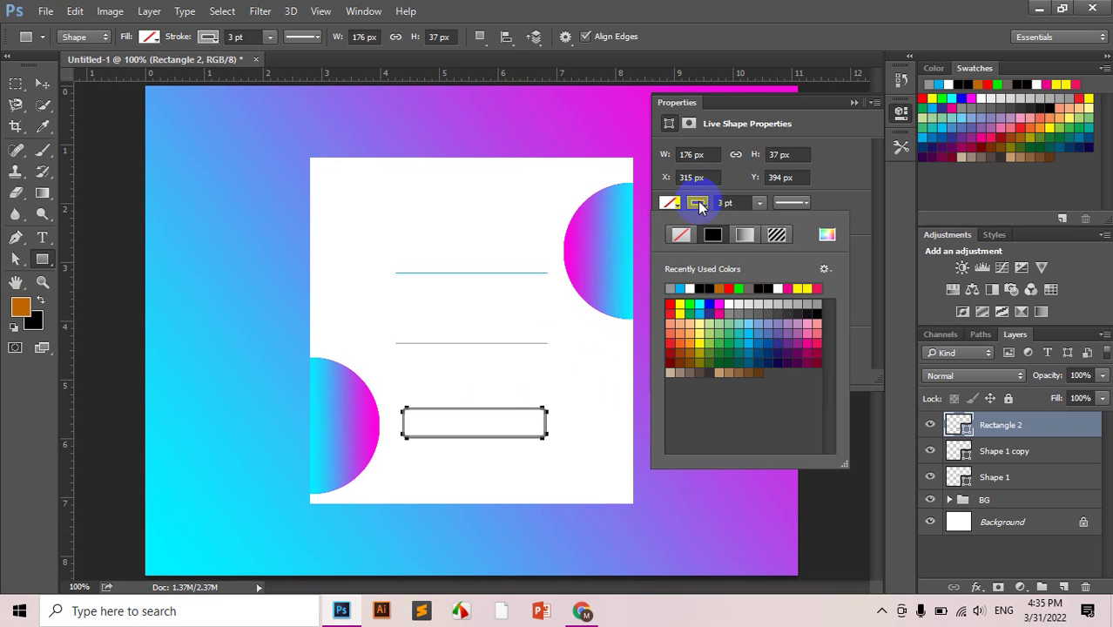
pyautogui.click(744, 236)
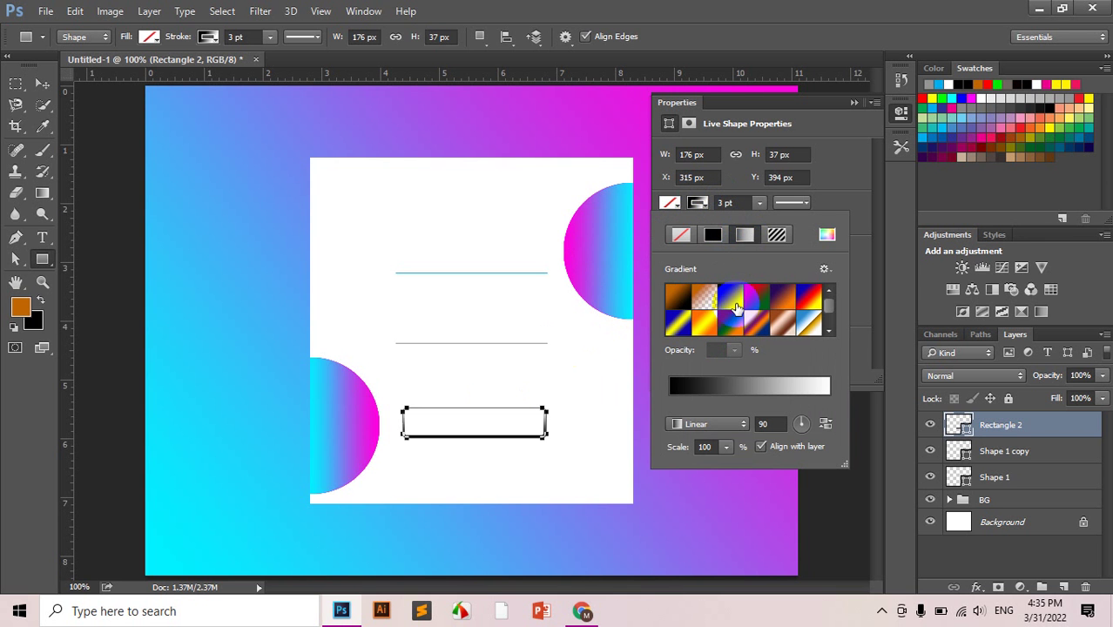
pyautogui.click(670, 402)
pyautogui.doubleClick(670, 402)
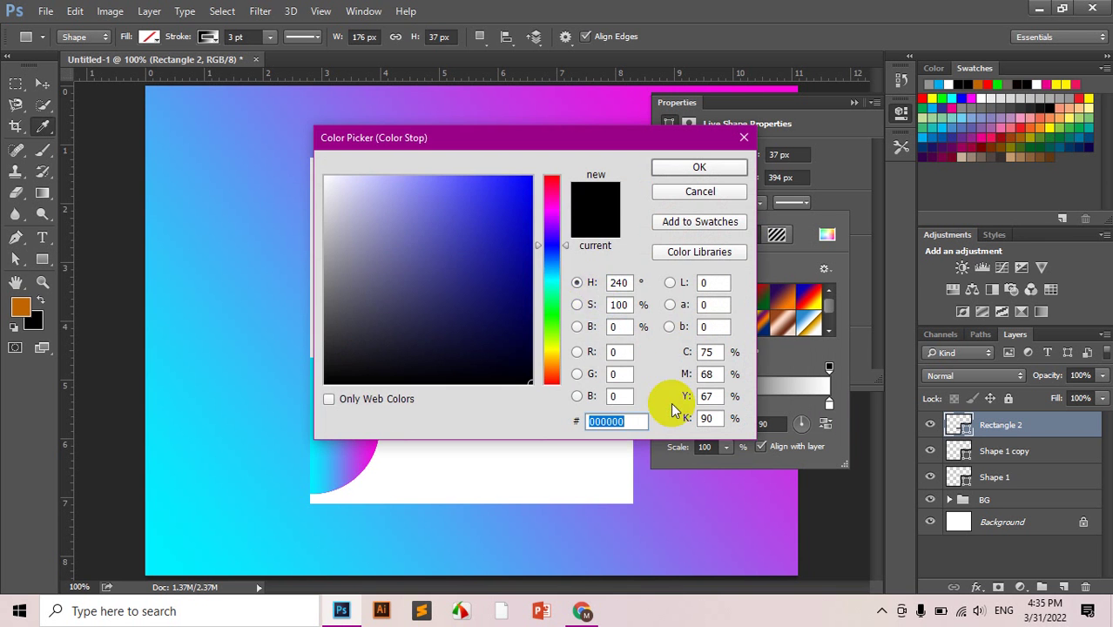
pyautogui.click(551, 217)
pyautogui.moveTo(518, 208); pyautogui.dragTo(579, 177)
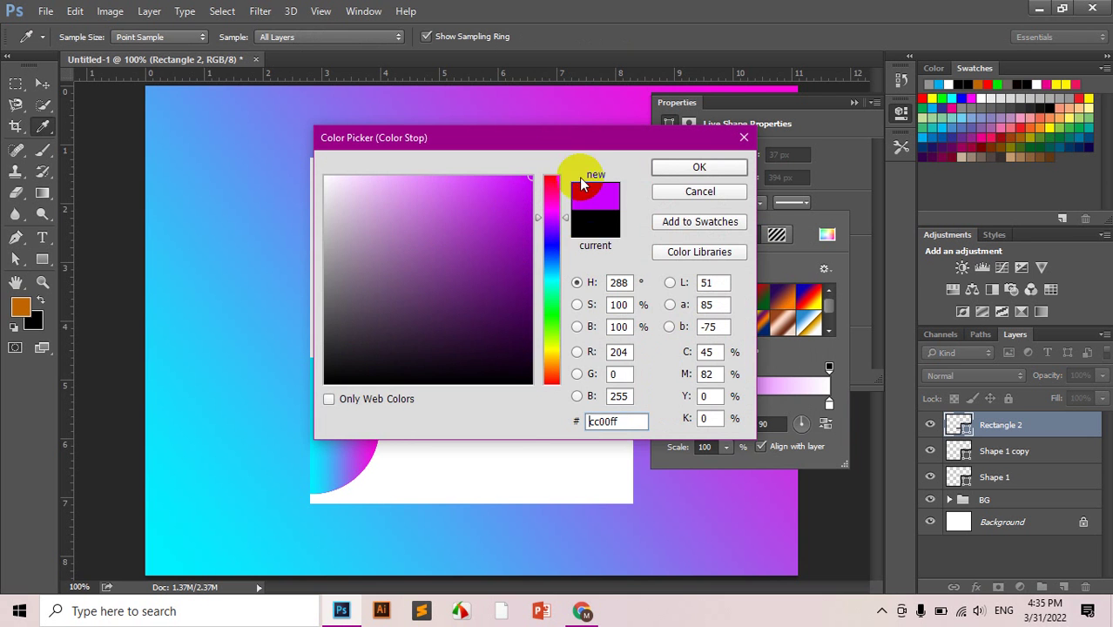
pyautogui.click(699, 166)
# Set the outline gradient's right stop to vivid blue 3300ff.
pyautogui.click(830, 405)
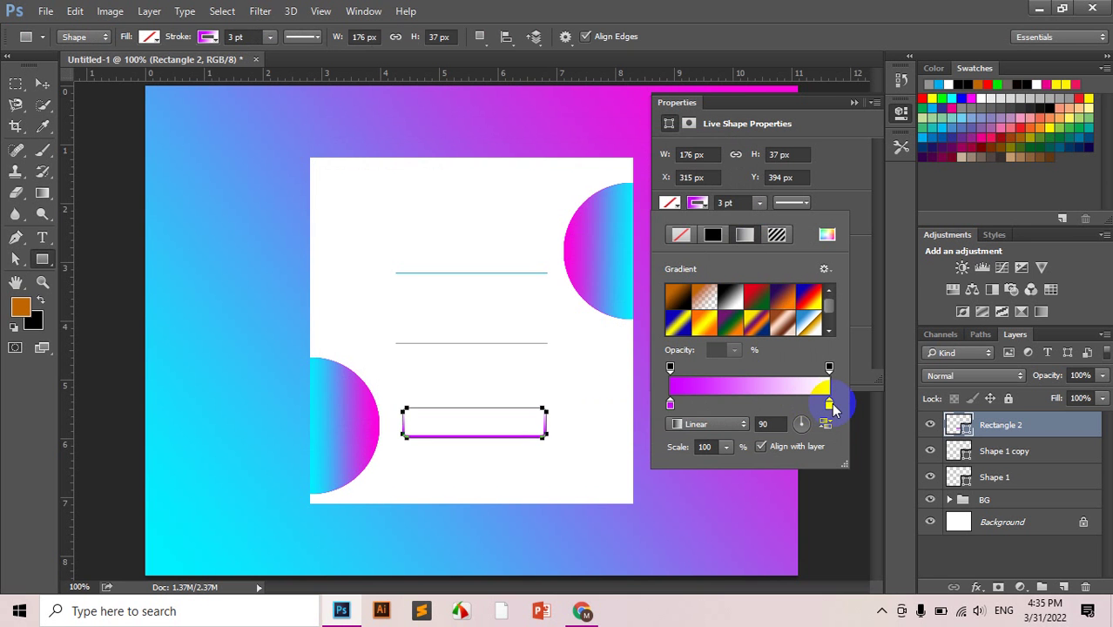
pyautogui.doubleClick(830, 405)
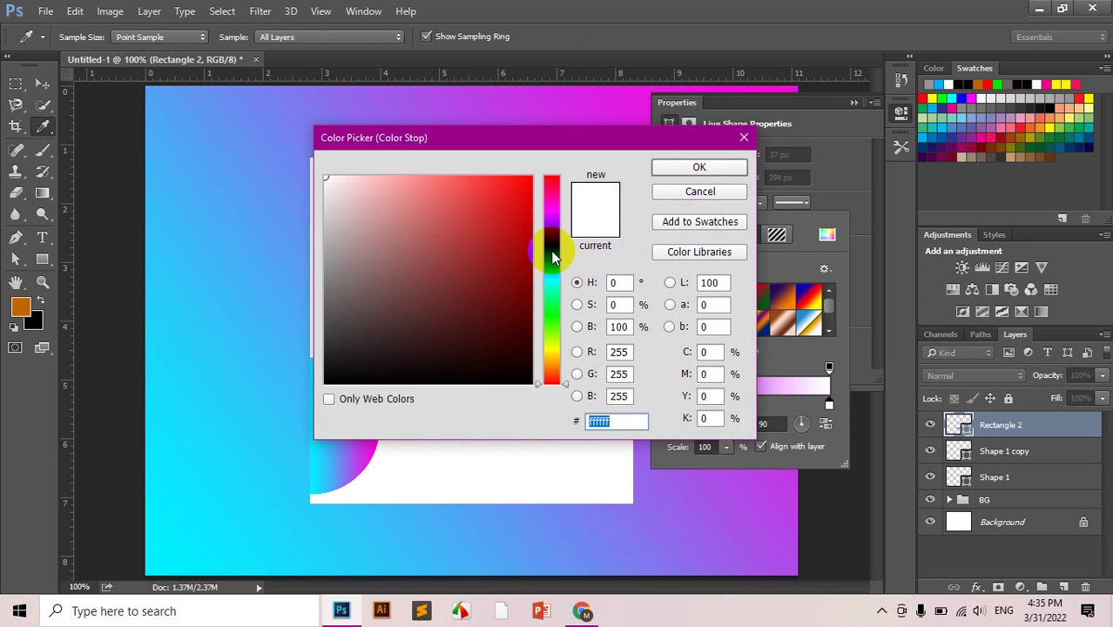
pyautogui.click(551, 245)
pyautogui.click(531, 177)
pyautogui.moveTo(550, 250); pyautogui.dragTo(550, 240)
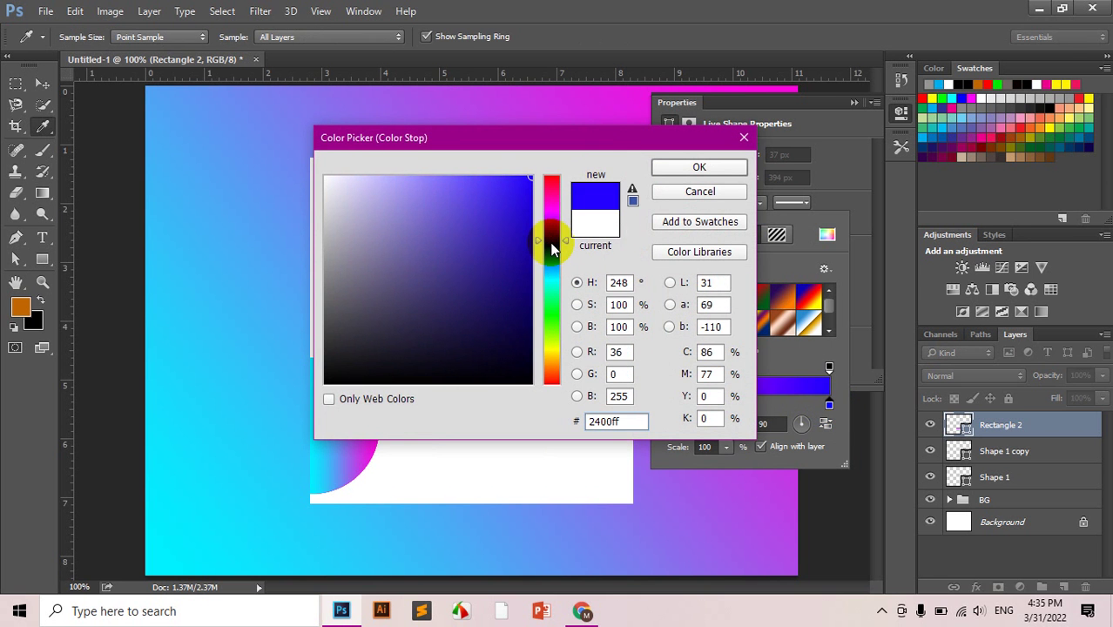
pyautogui.click(699, 168)
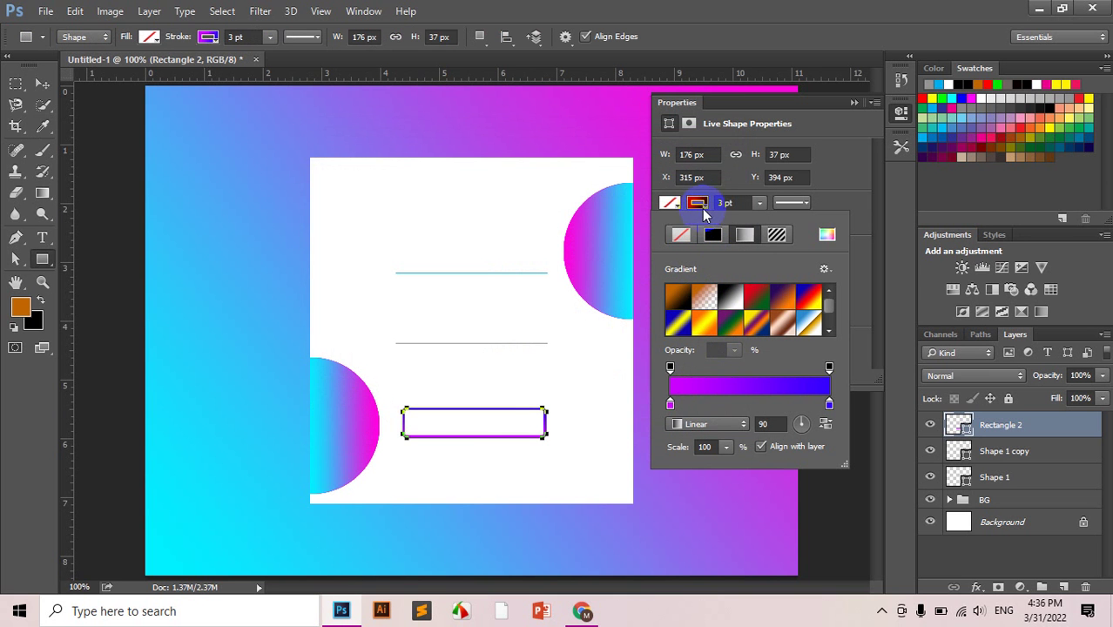
# Remove the outline and give the rectangle a gradient fill with a blue 0006ff right stop.
pyautogui.click(681, 236)
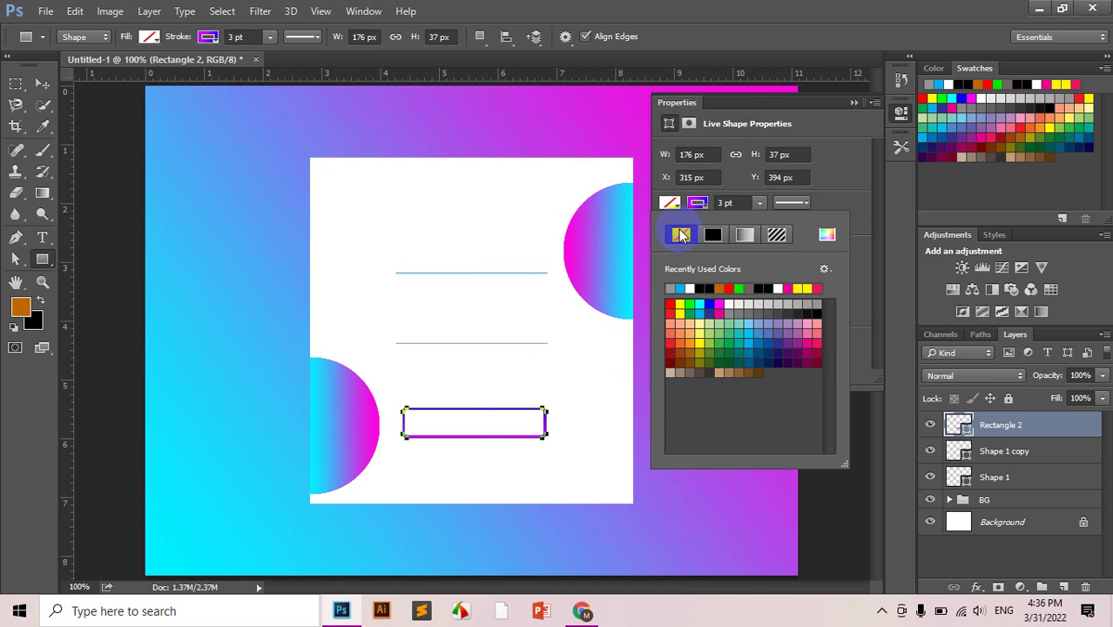
pyautogui.click(676, 203)
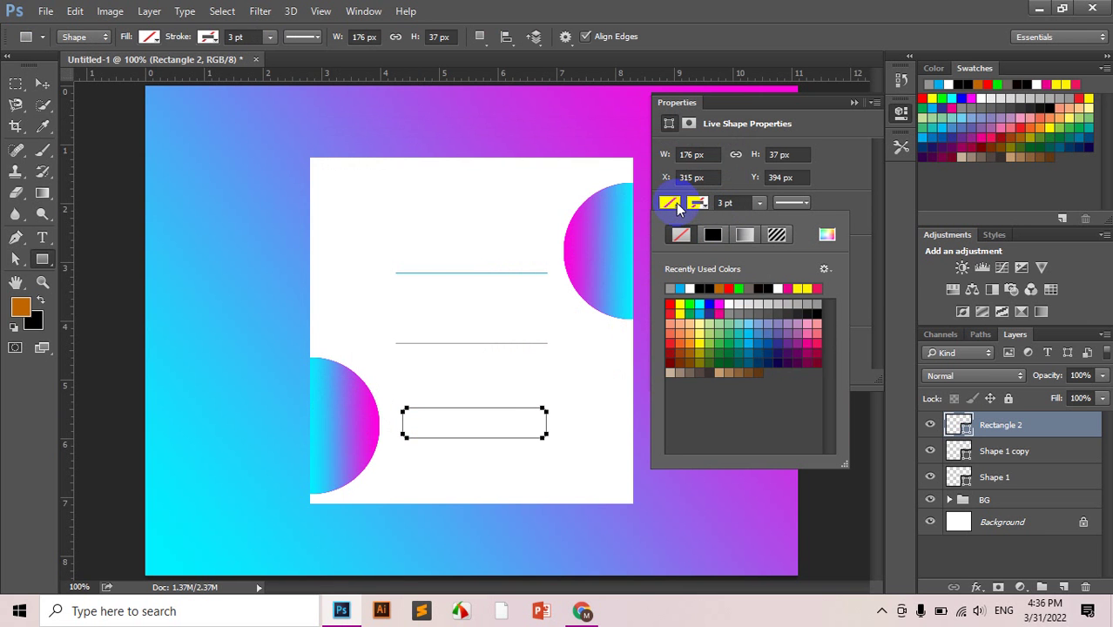
pyautogui.click(751, 237)
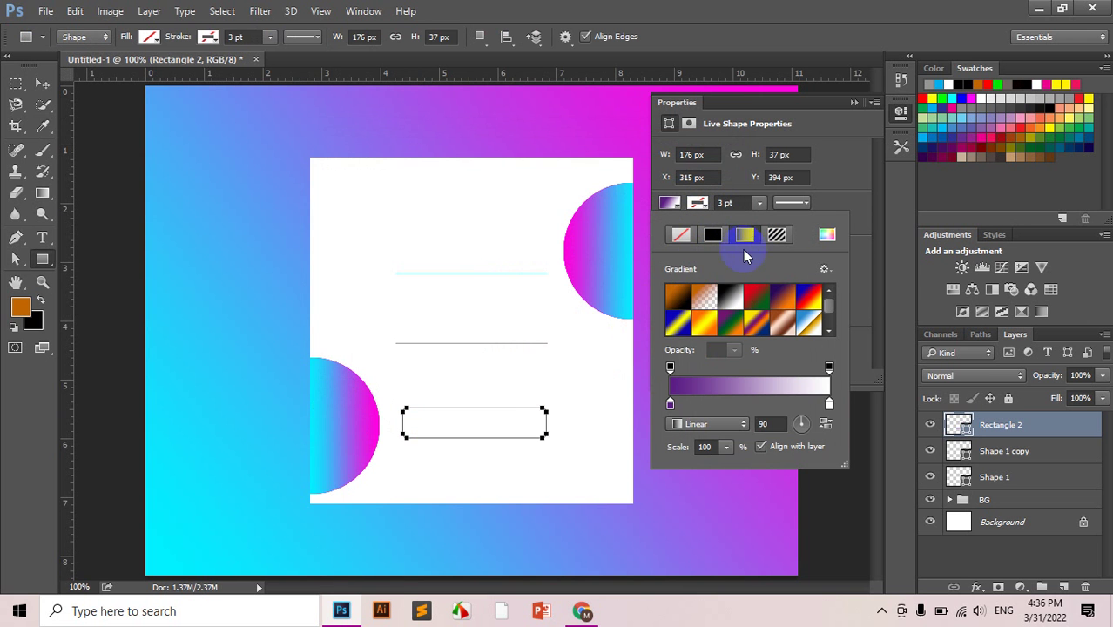
pyautogui.doubleClick(829, 404)
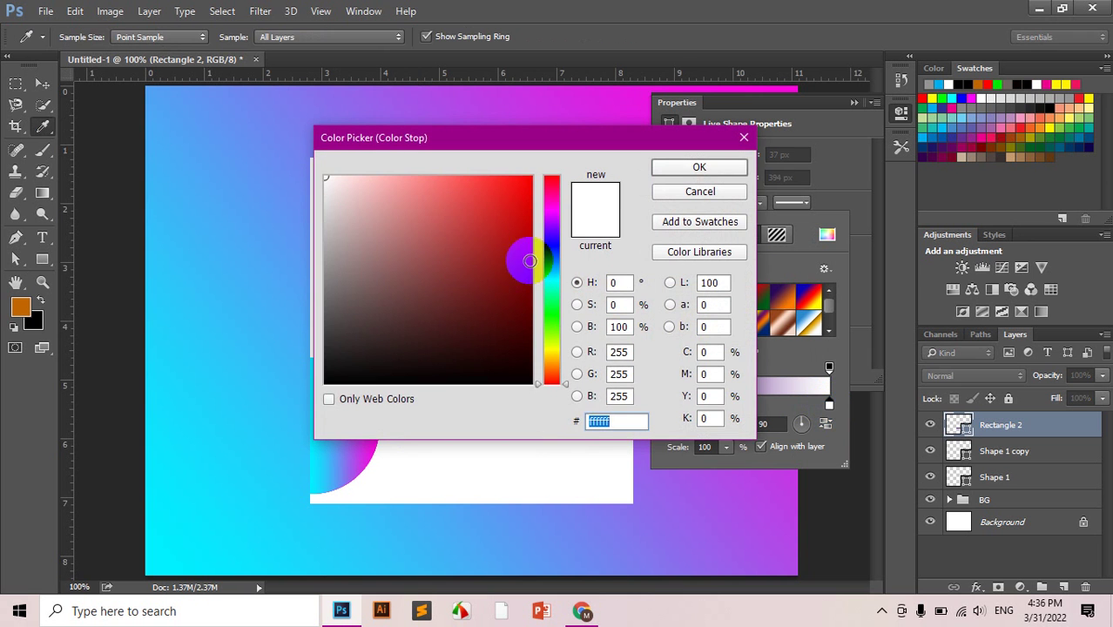
pyautogui.click(554, 251)
pyautogui.moveTo(489, 204); pyautogui.dragTo(634, 174)
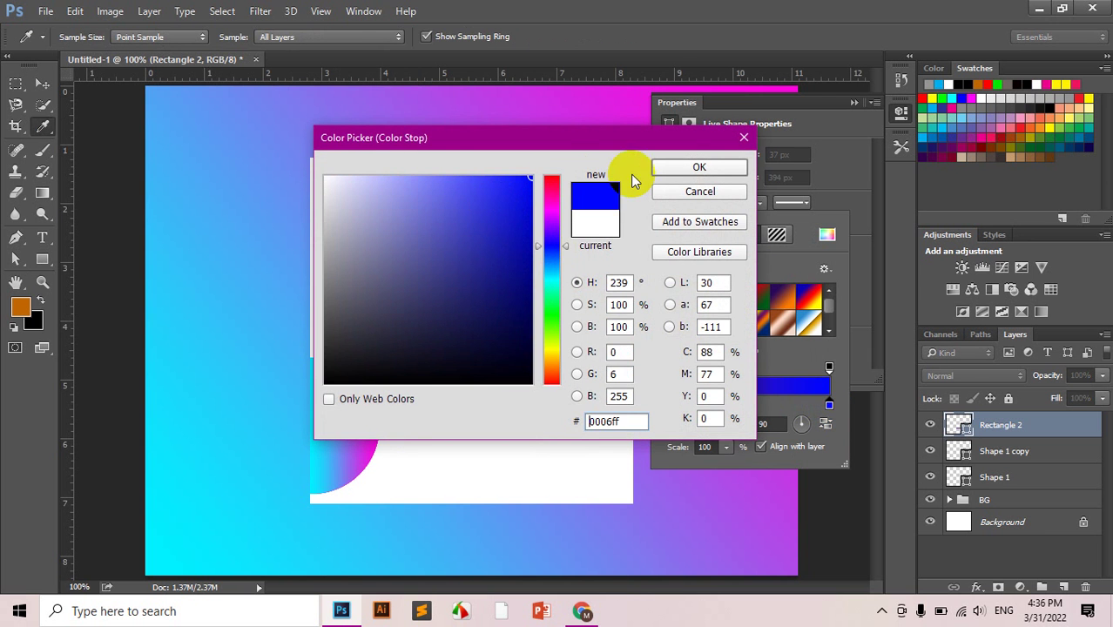
pyautogui.click(699, 167)
# Set the gradient fill angle to 0° so it runs purple to blue left-to-right.
pyautogui.click(477, 431)
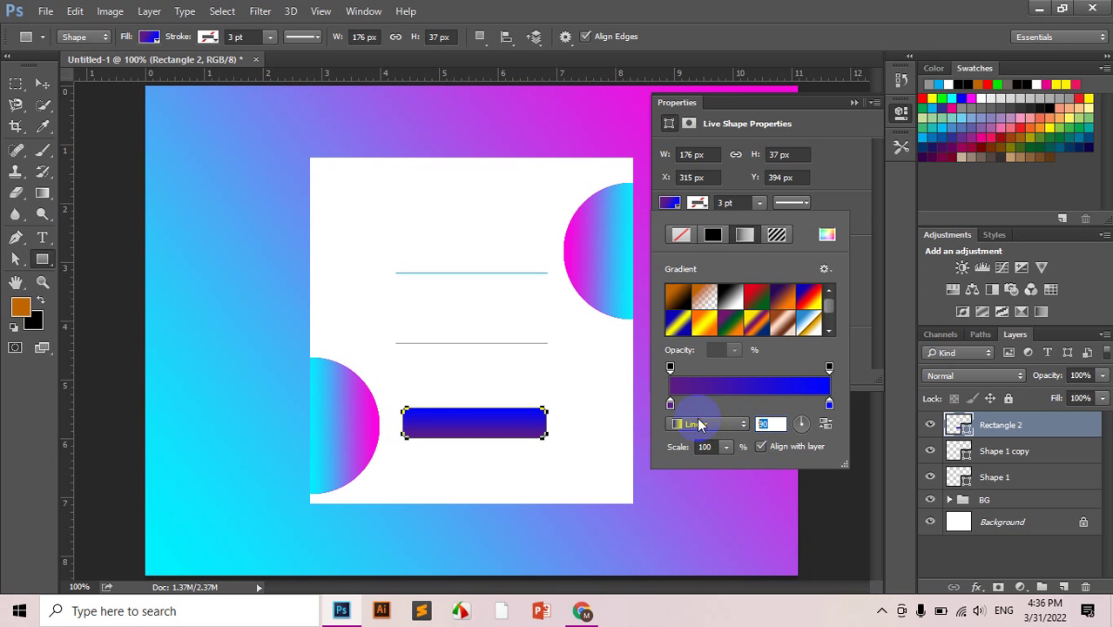
pyautogui.click(784, 420)
pyautogui.write('0')
pyautogui.press('Return')
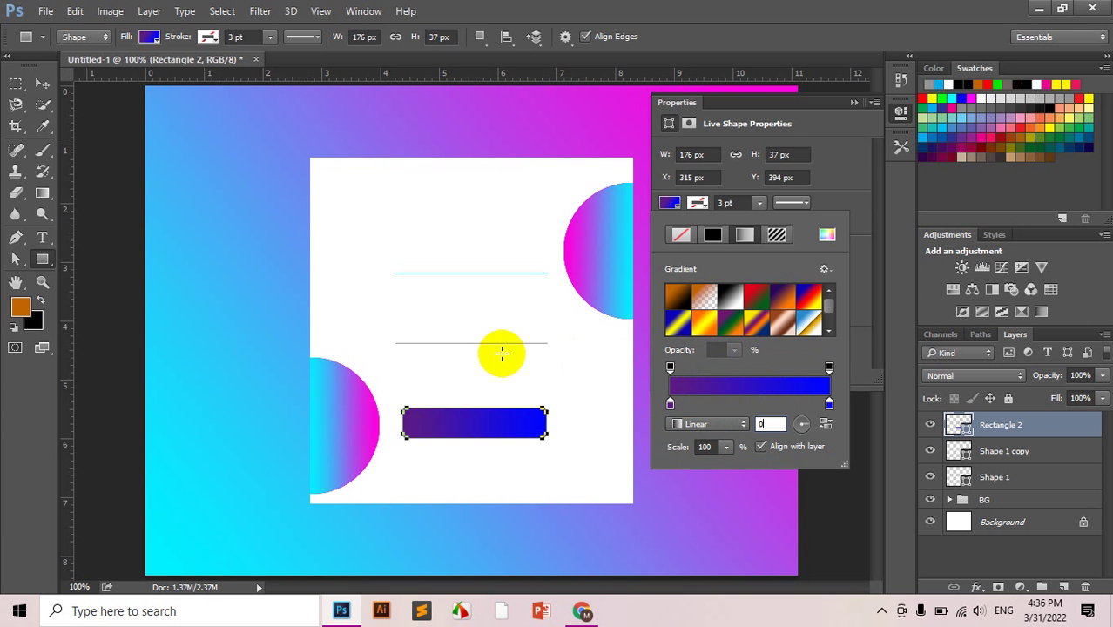
pyautogui.click(664, 354)
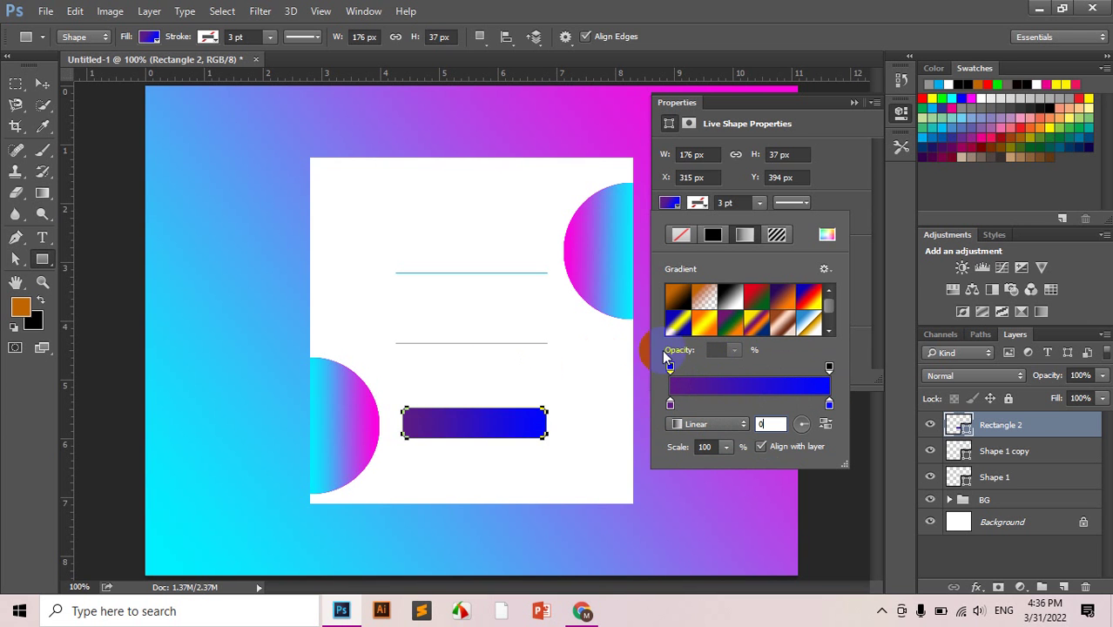
pyautogui.click(857, 106)
# Stretch the button rectangle's left side slightly wider, then compare with the reference.
pyautogui.press('v')
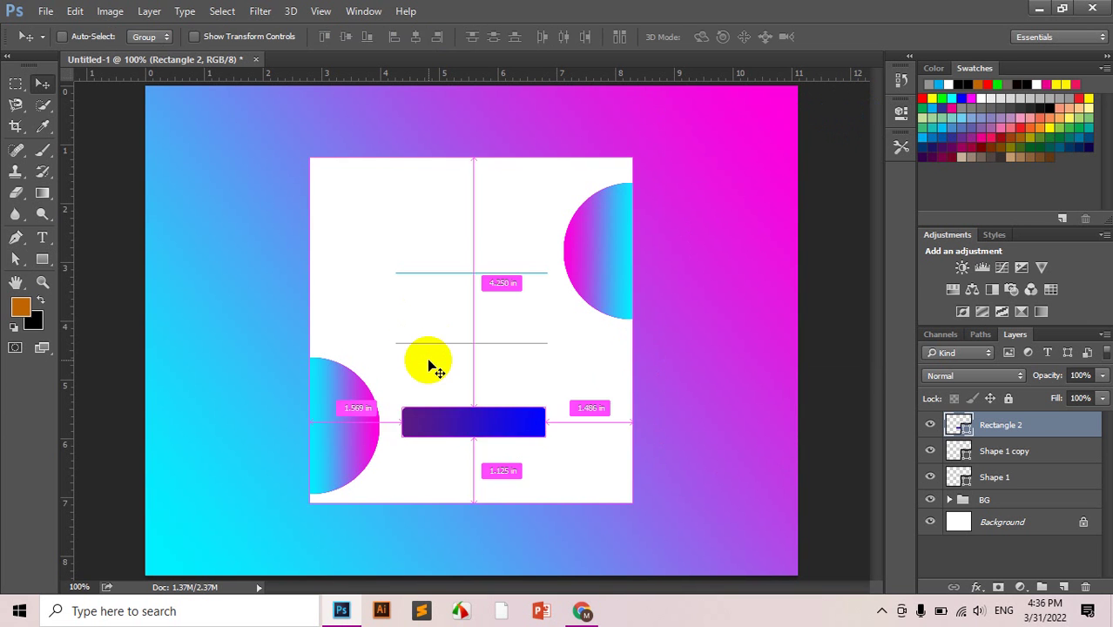
pyautogui.hotkey('ctrl', 't')
pyautogui.moveTo(398, 424); pyautogui.dragTo(394, 425)
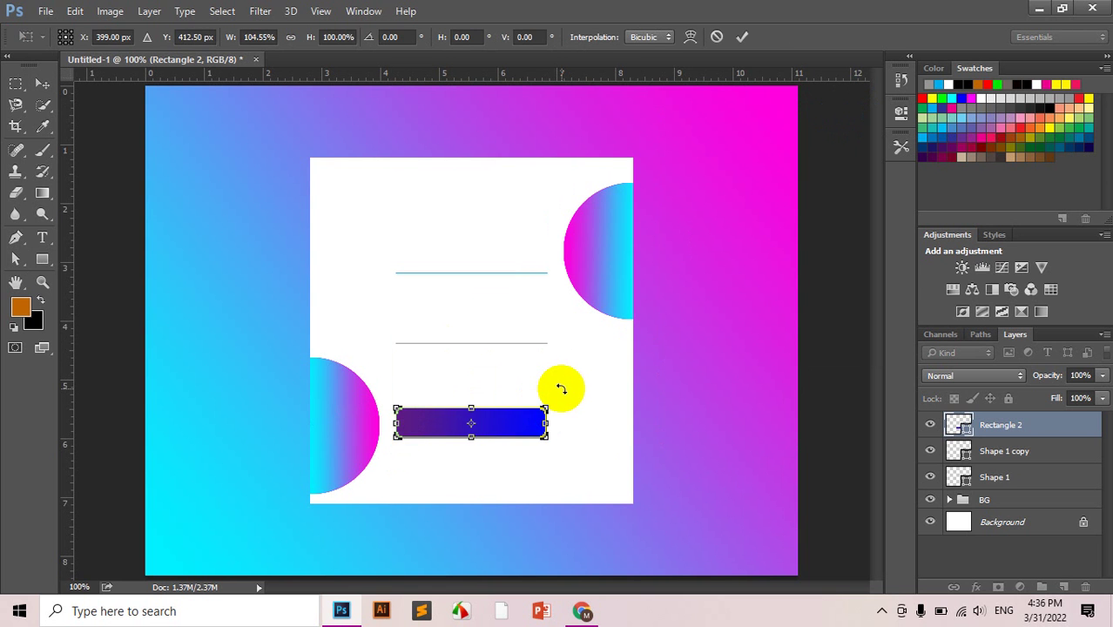
pyautogui.press('Return')
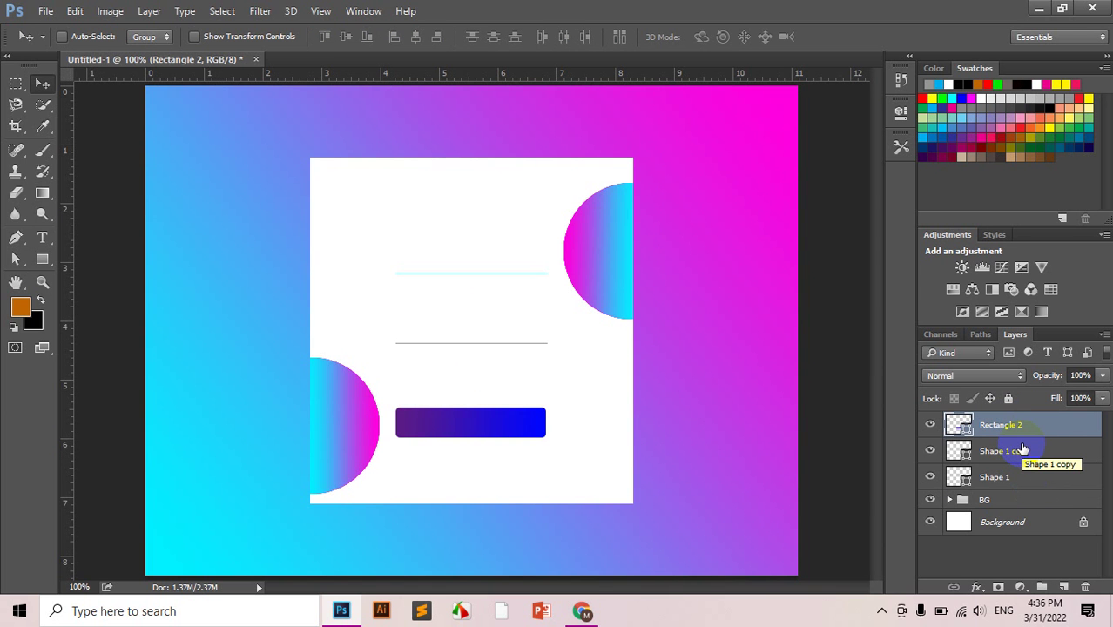
pyautogui.click(582, 610)
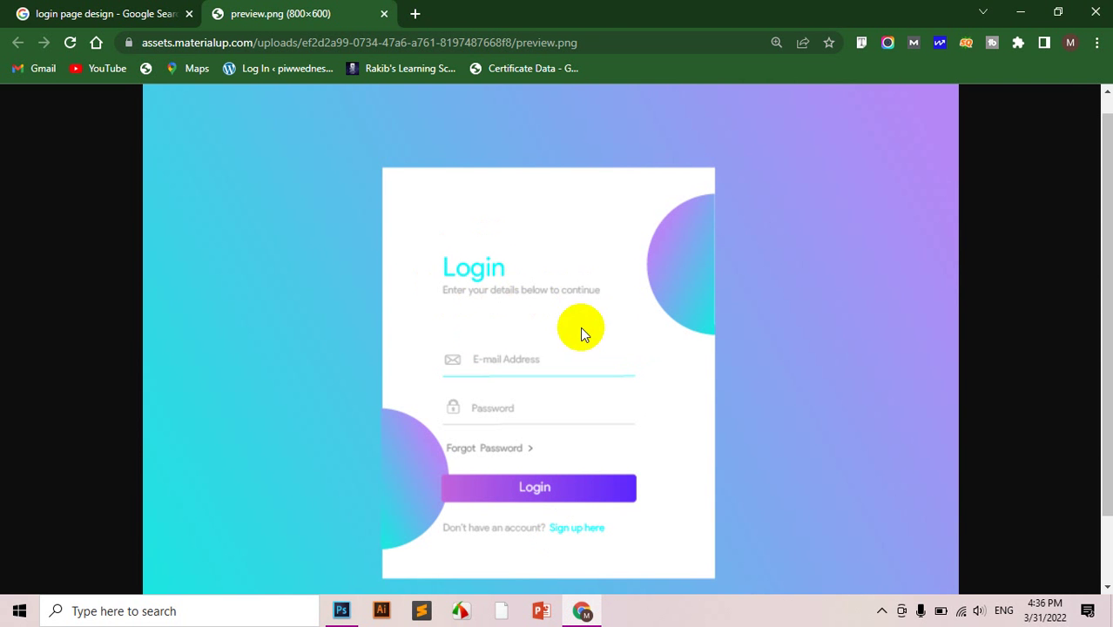
pyautogui.click(583, 610)
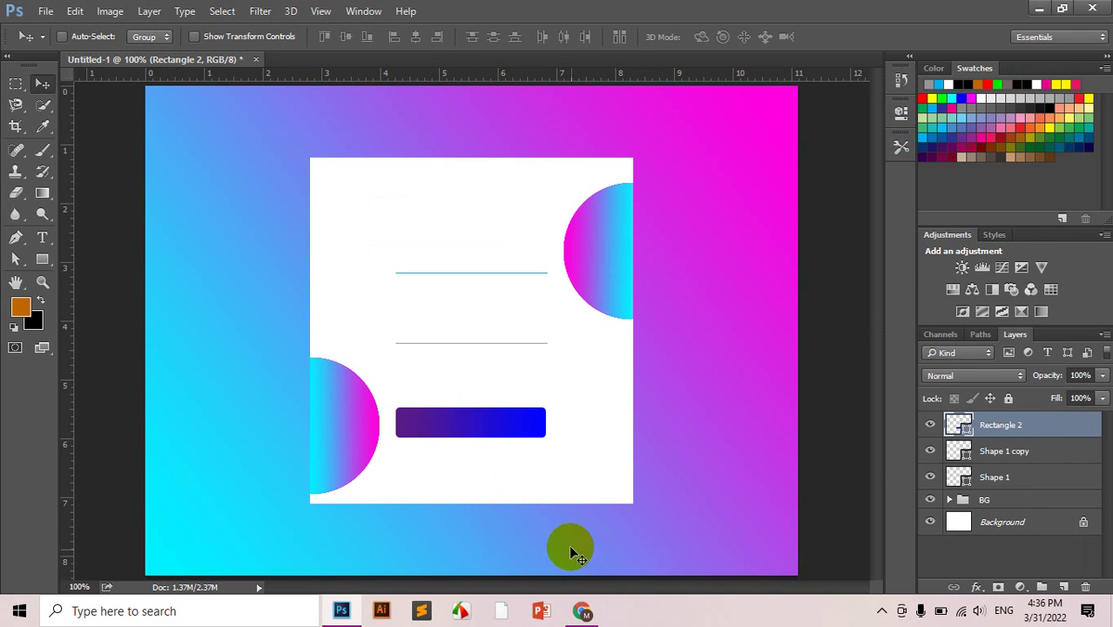
# After an undone text click, extend the rectangle's left edge further left.
pyautogui.press('t')
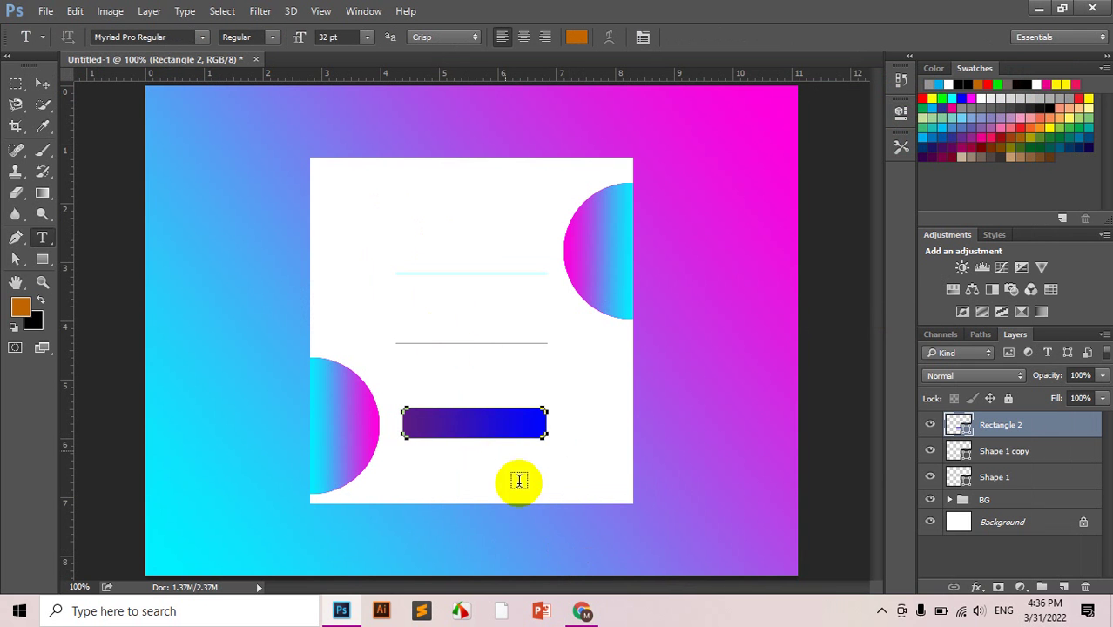
pyautogui.click(509, 519)
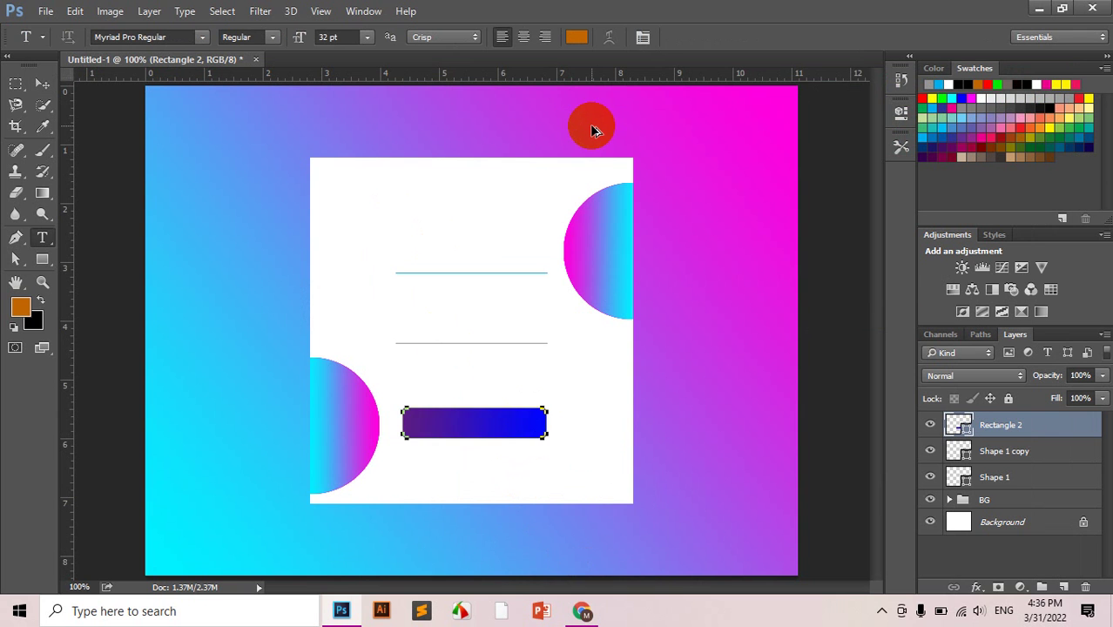
pyautogui.hotkey('ctrl', 'z')
pyautogui.hotkey('ctrl', 'z')
pyautogui.press('ctrl')
pyautogui.hotkey('ctrl', 't')
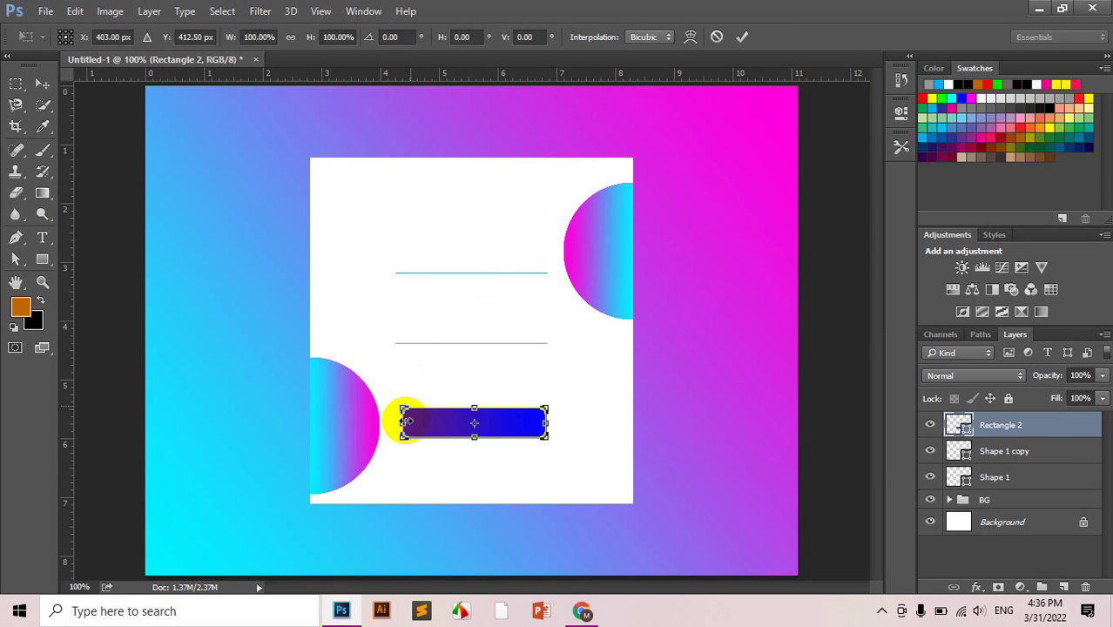
pyautogui.moveTo(403, 424); pyautogui.dragTo(396, 424)
pyautogui.press('Return')
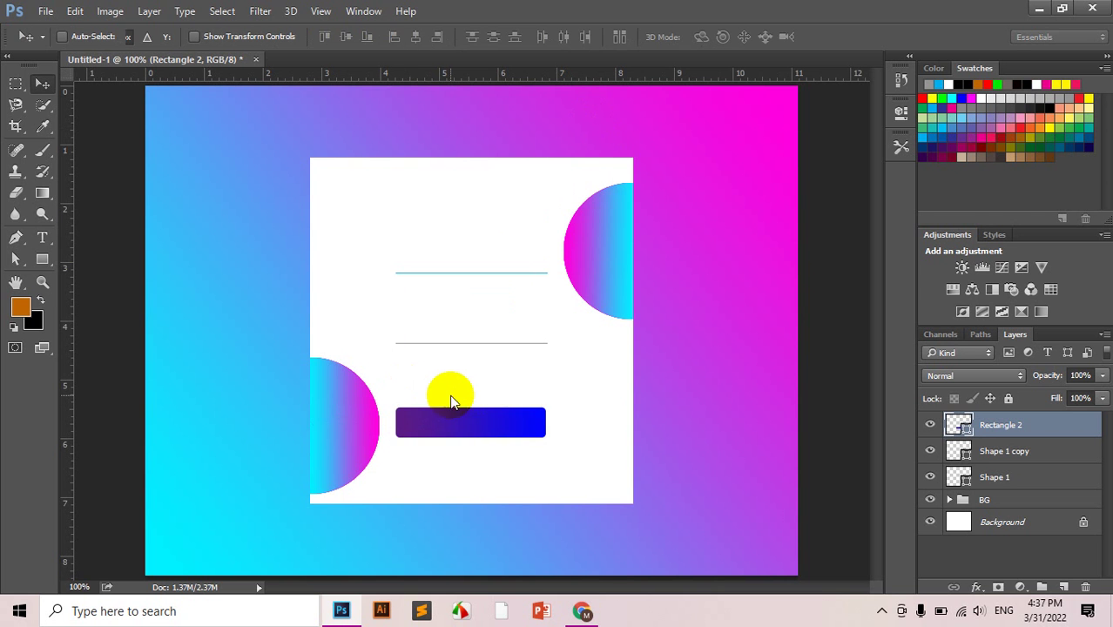
pyautogui.click(581, 610)
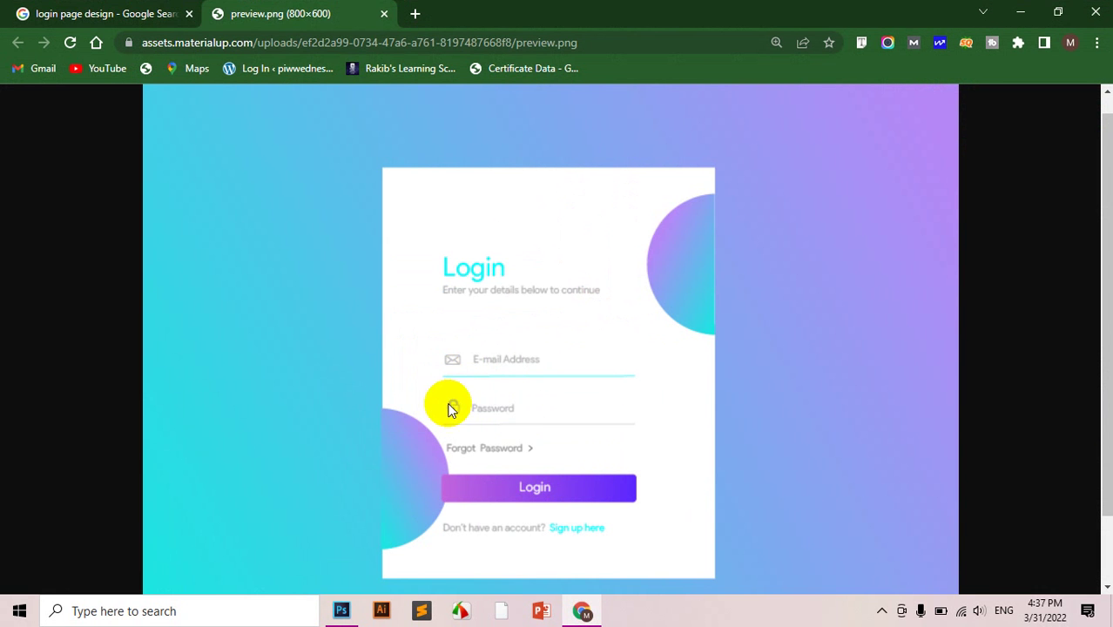
# Open a new tab and go to flaticon.com.
pyautogui.click(415, 14)
pyautogui.write('fla')
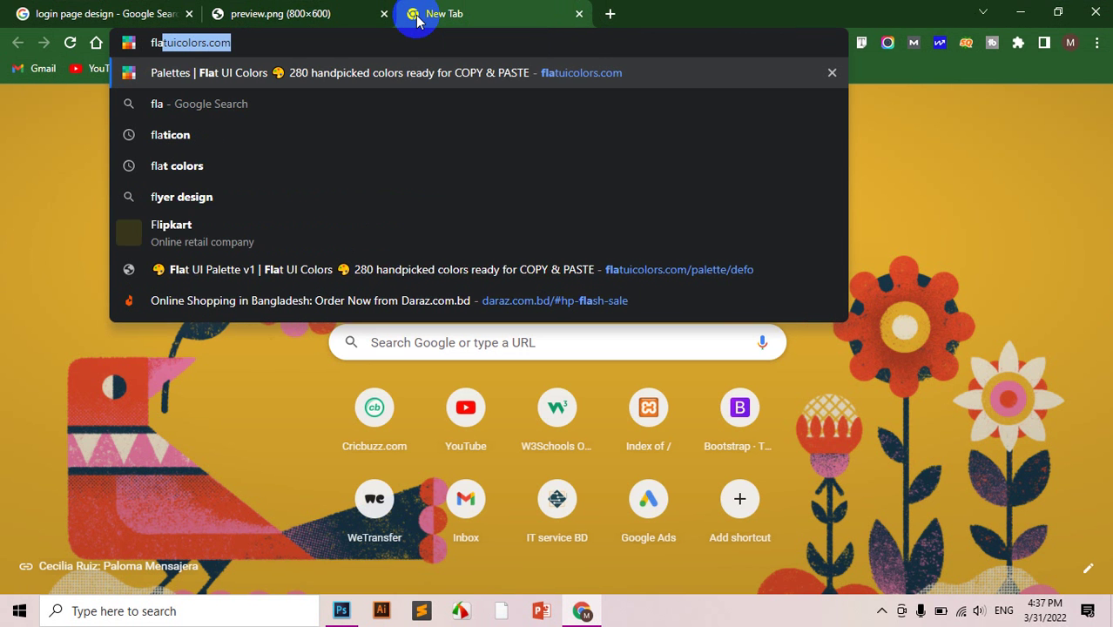
pyautogui.write('ti')
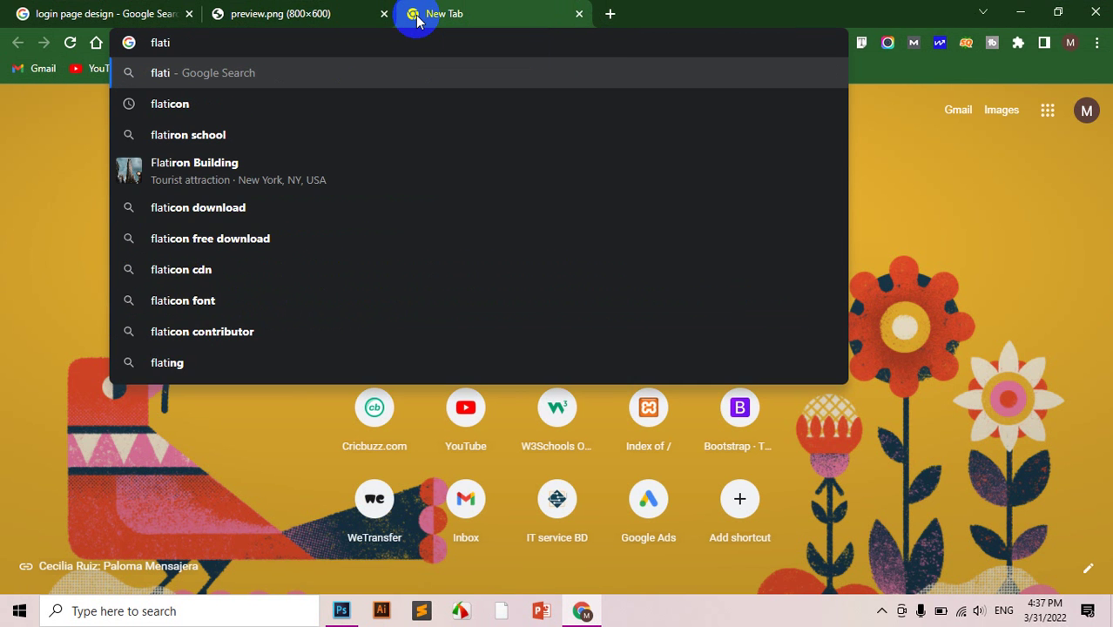
pyautogui.write('con.c')
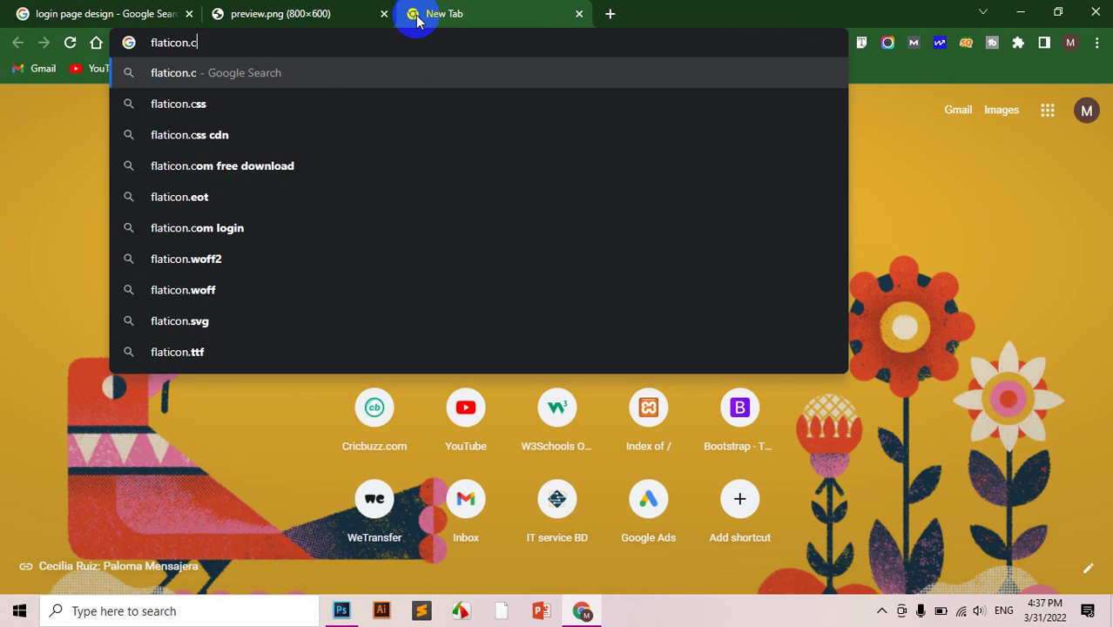
pyautogui.write('om')
pyautogui.press('Return')
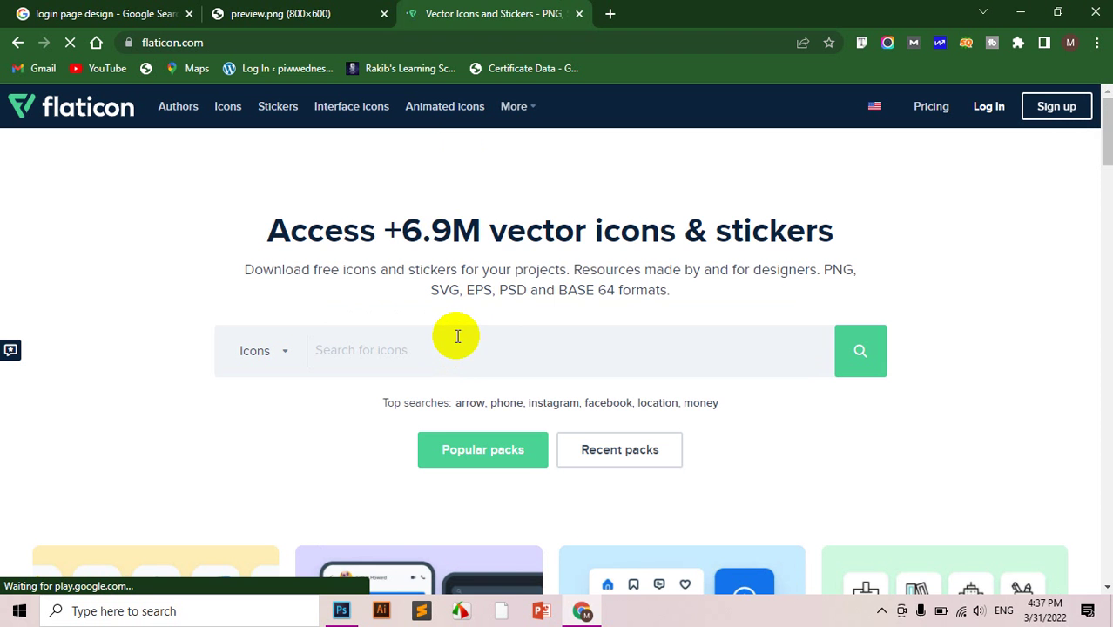
pyautogui.write('mail')
# Search Flaticon for 'mail' and download a free outline envelope icon as mail.png.
pyautogui.click(354, 348)
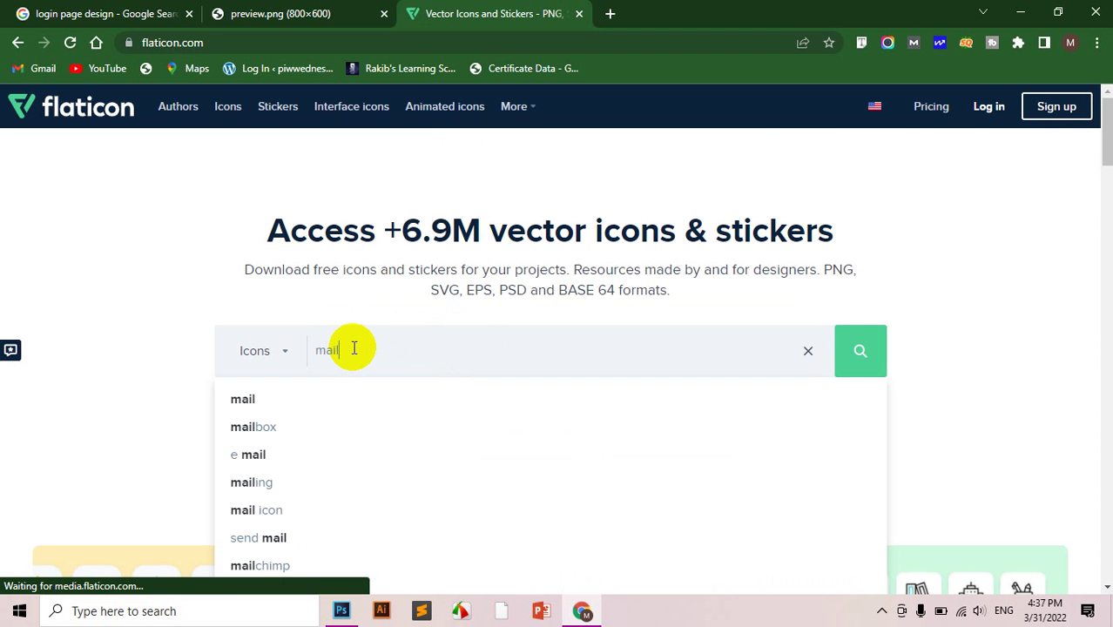
pyautogui.press('Return')
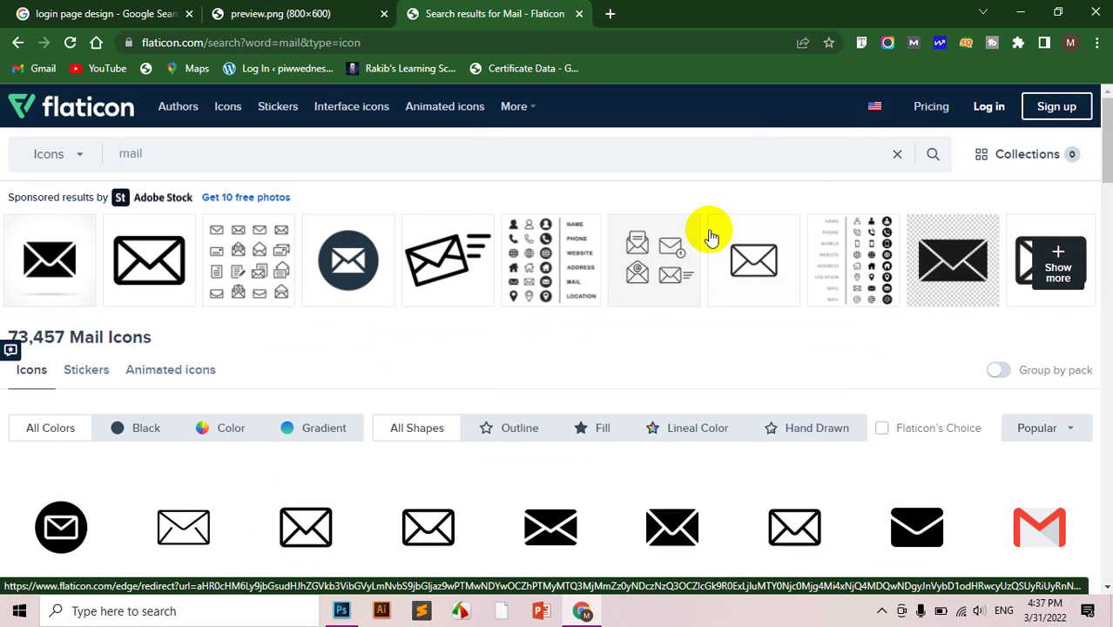
pyautogui.scroll(-1, 709, 235)
pyautogui.scroll(-1, 709, 235)
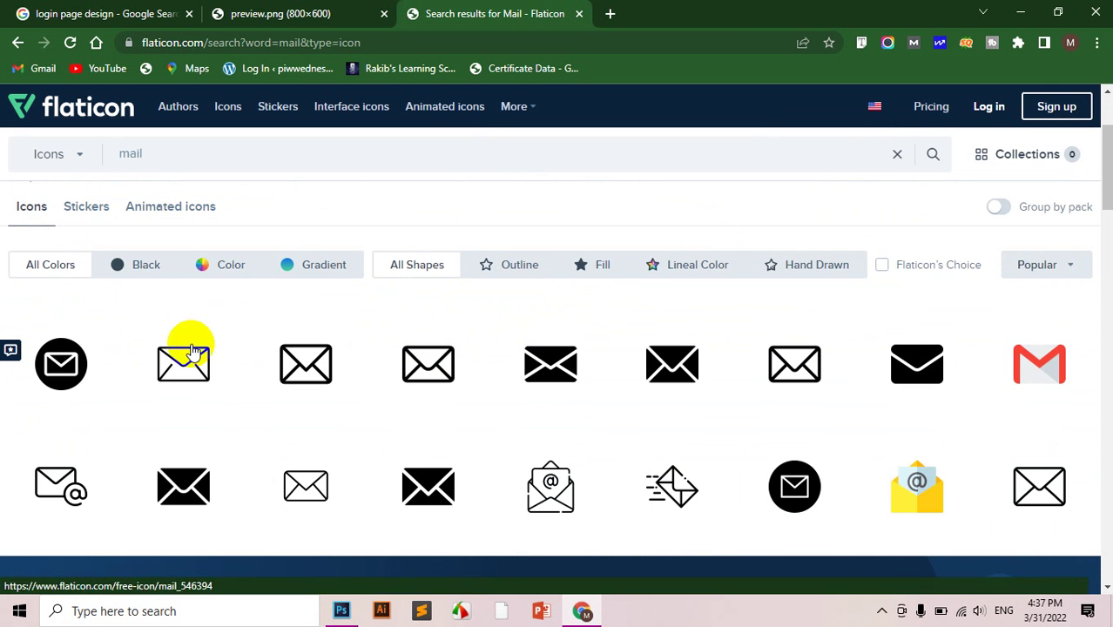
pyautogui.click(231, 387)
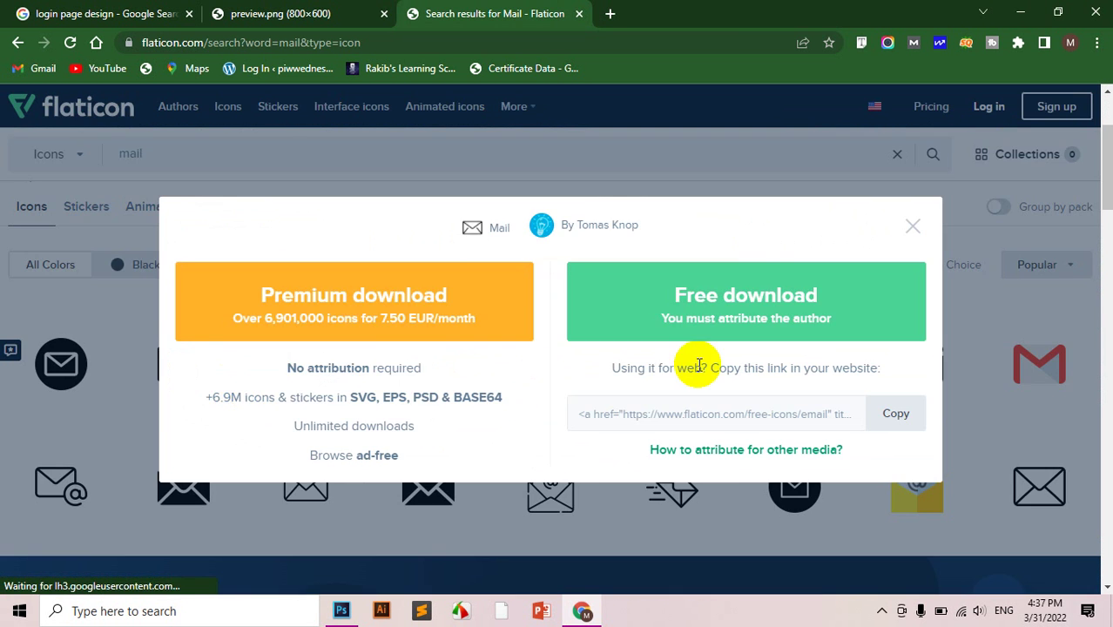
pyautogui.click(705, 317)
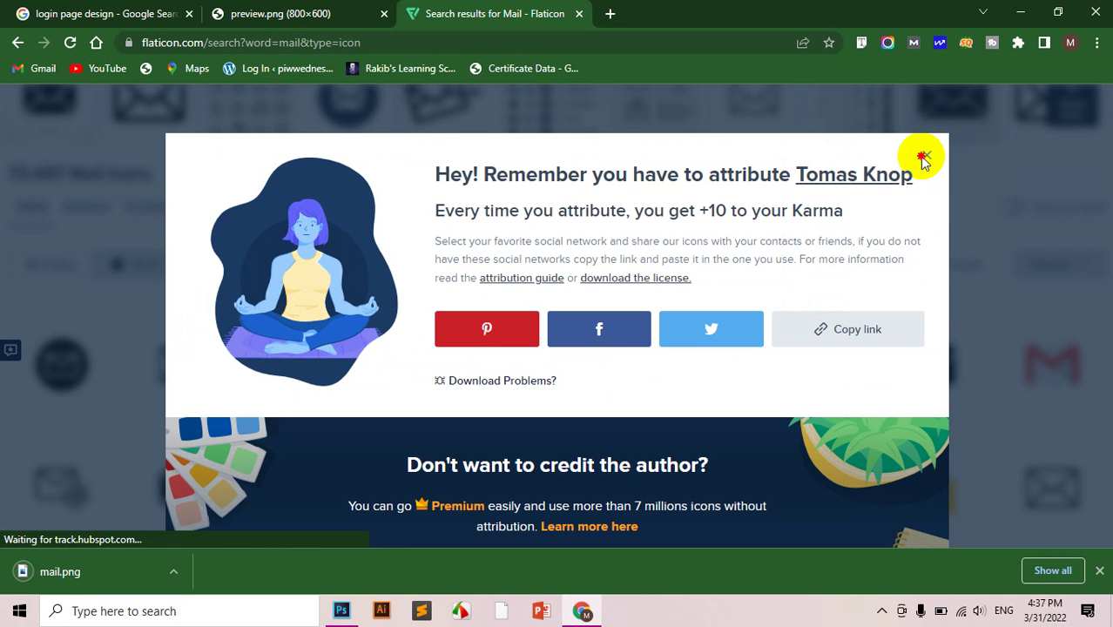
pyautogui.click(923, 158)
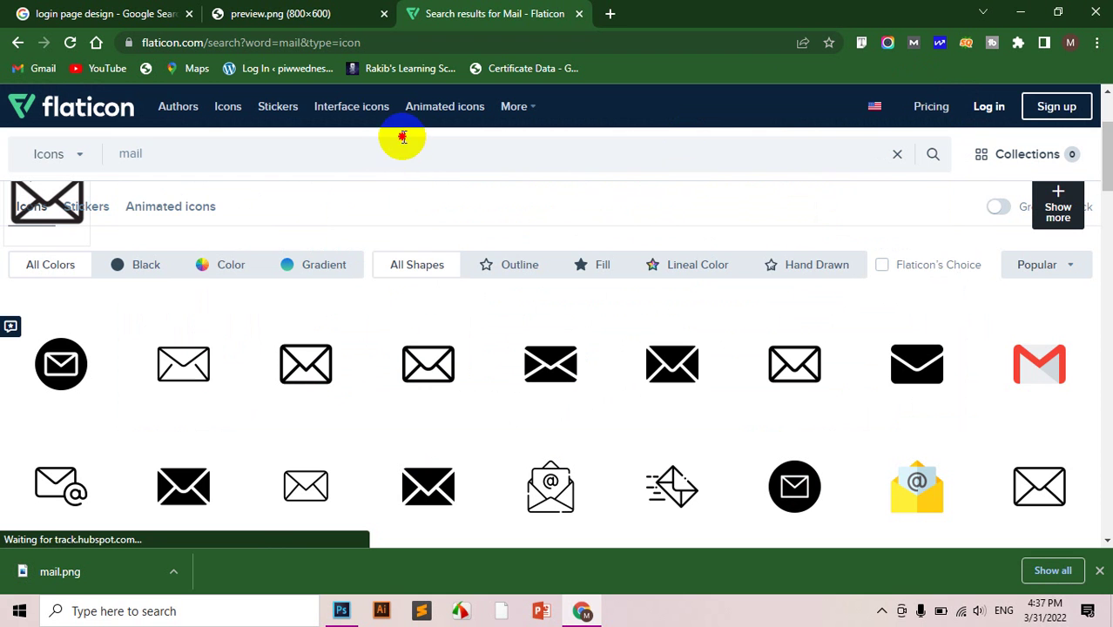
# Replace the Flaticon search with 'lock' and run it.
pyautogui.click(159, 135)
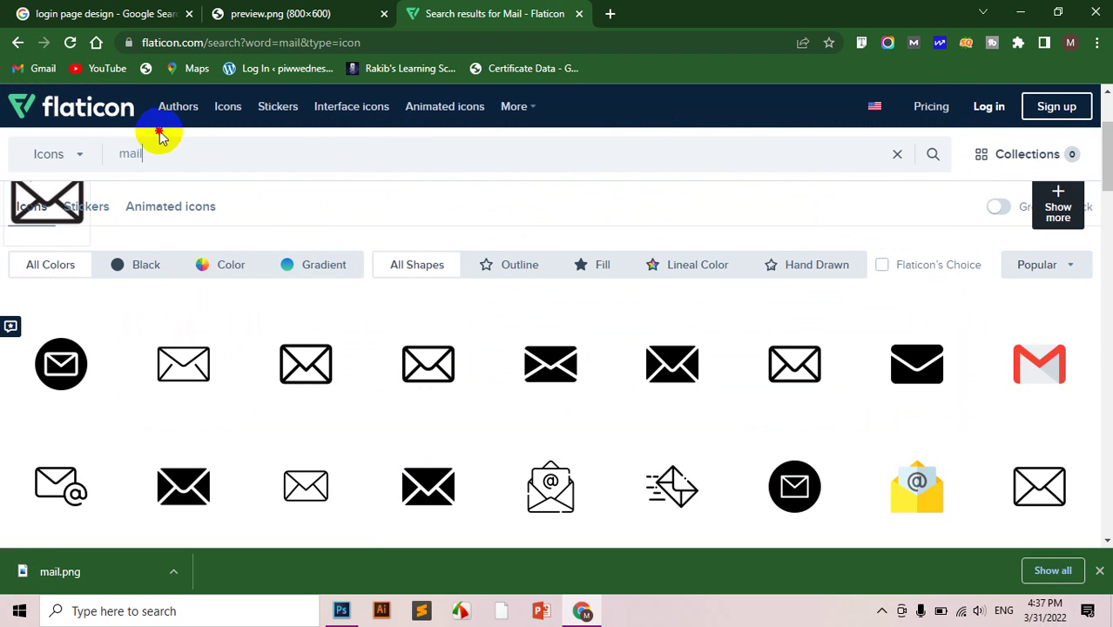
pyautogui.moveTo(157, 154); pyautogui.dragTo(94, 149)
pyautogui.write('lock')
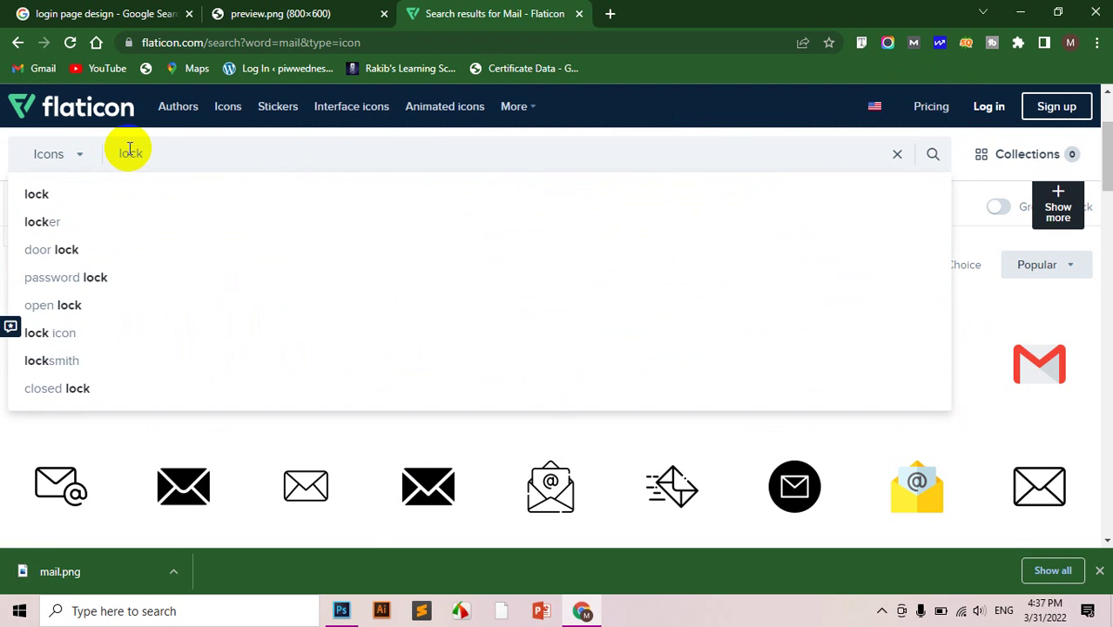
pyautogui.press('Return')
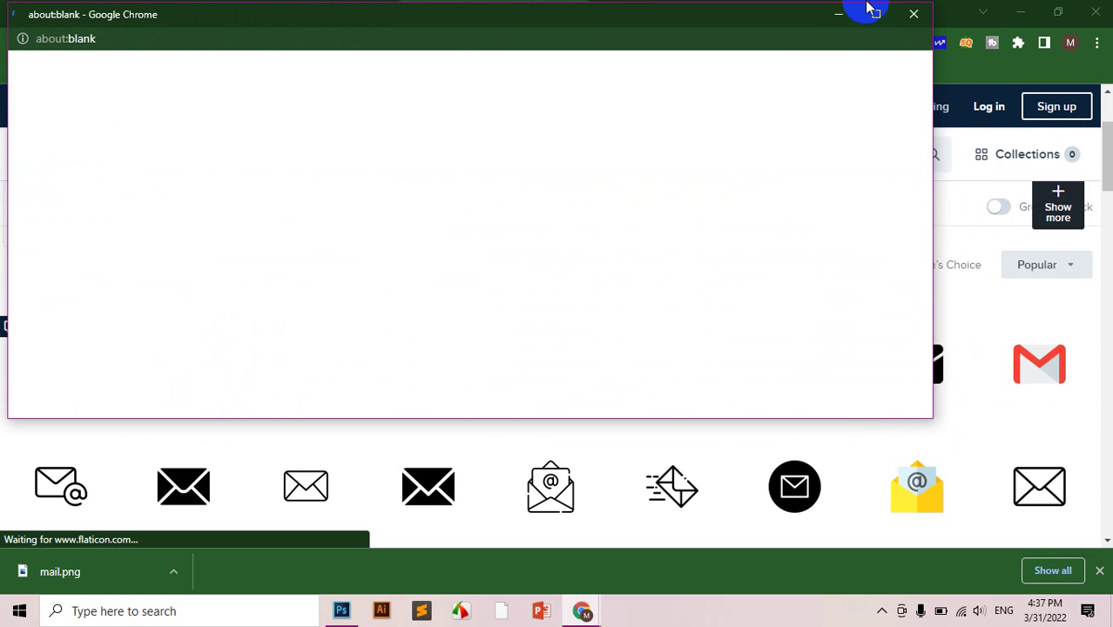
pyautogui.click(910, 14)
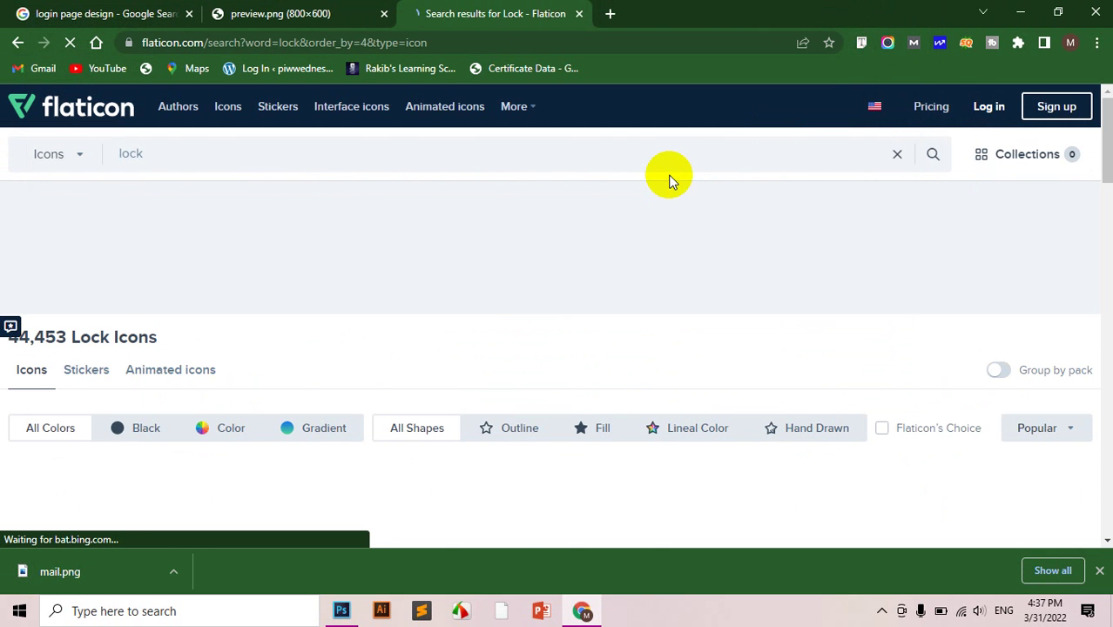
# Download a free outline padlock icon as padlock.png, then drag mail.png into the design.
pyautogui.scroll(-2, 671, 178)
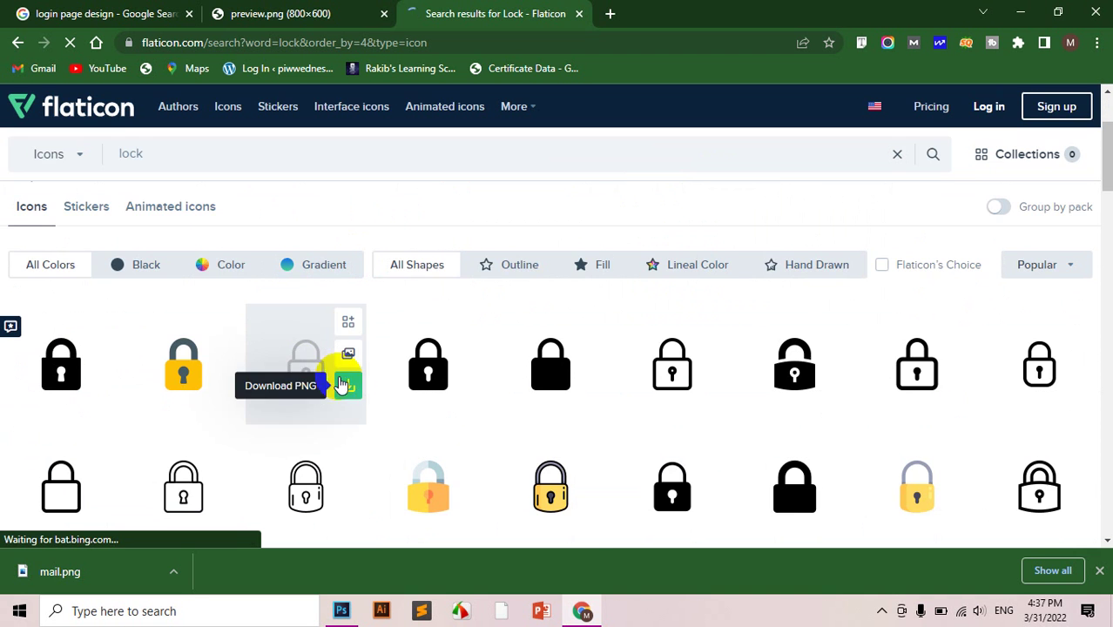
pyautogui.click(349, 382)
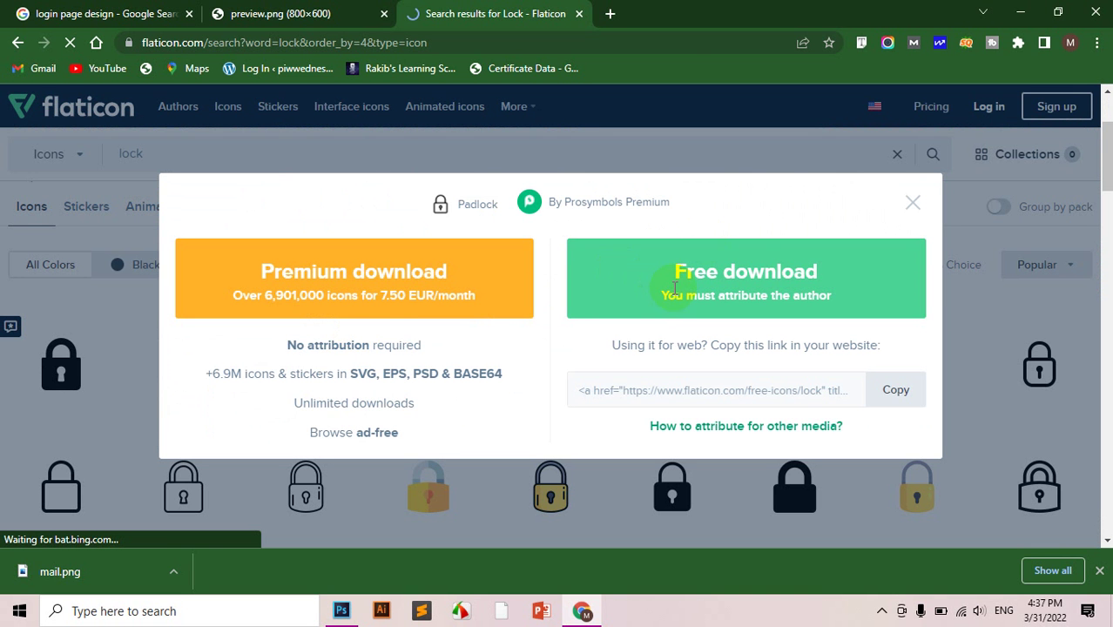
pyautogui.click(758, 277)
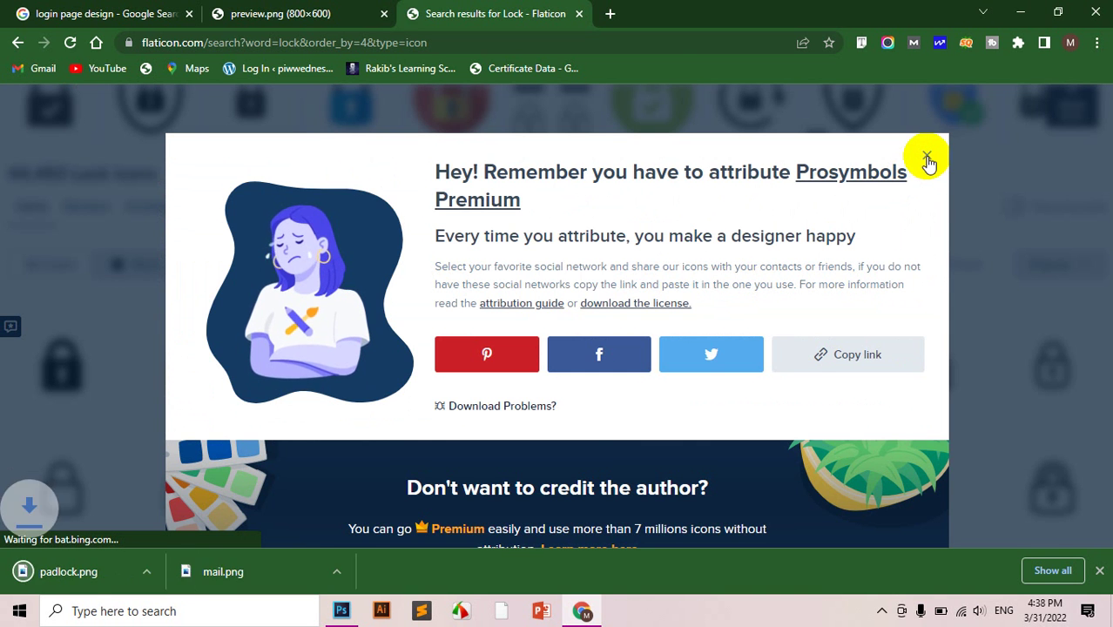
pyautogui.press('Escape')
pyautogui.moveTo(250, 572)
pyautogui.mouseDown()
pyautogui.moveTo(496, 540)
pyautogui.moveTo(366, 560)
pyautogui.moveTo(434, 416)
pyautogui.mouseUp()
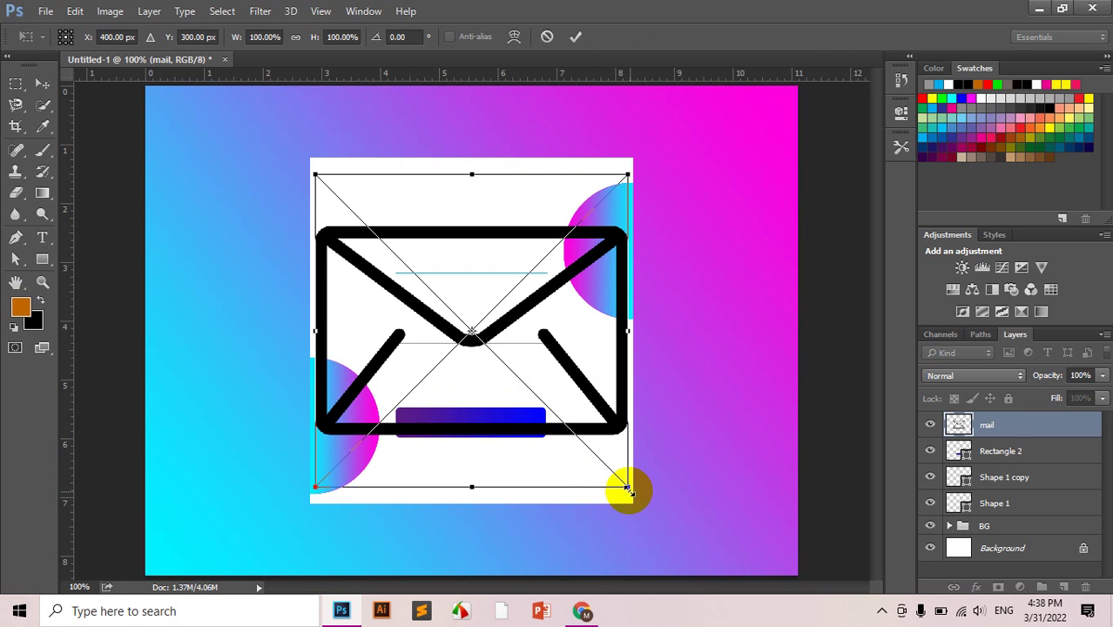
# Scale the placed envelope icon down and move it onto the card's upper field.
pyautogui.moveTo(627, 490); pyautogui.dragTo(481, 346)
pyautogui.press('Return')
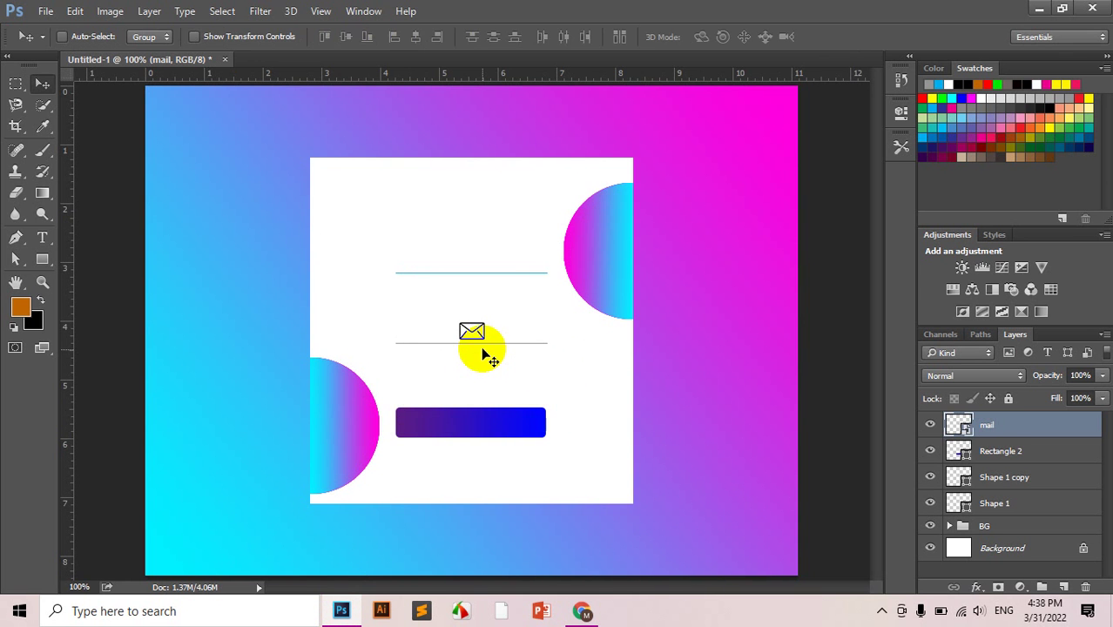
pyautogui.moveTo(481, 335)
pyautogui.mouseDown()
pyautogui.moveTo(418, 263)
pyautogui.moveTo(417, 288)
pyautogui.mouseUp()
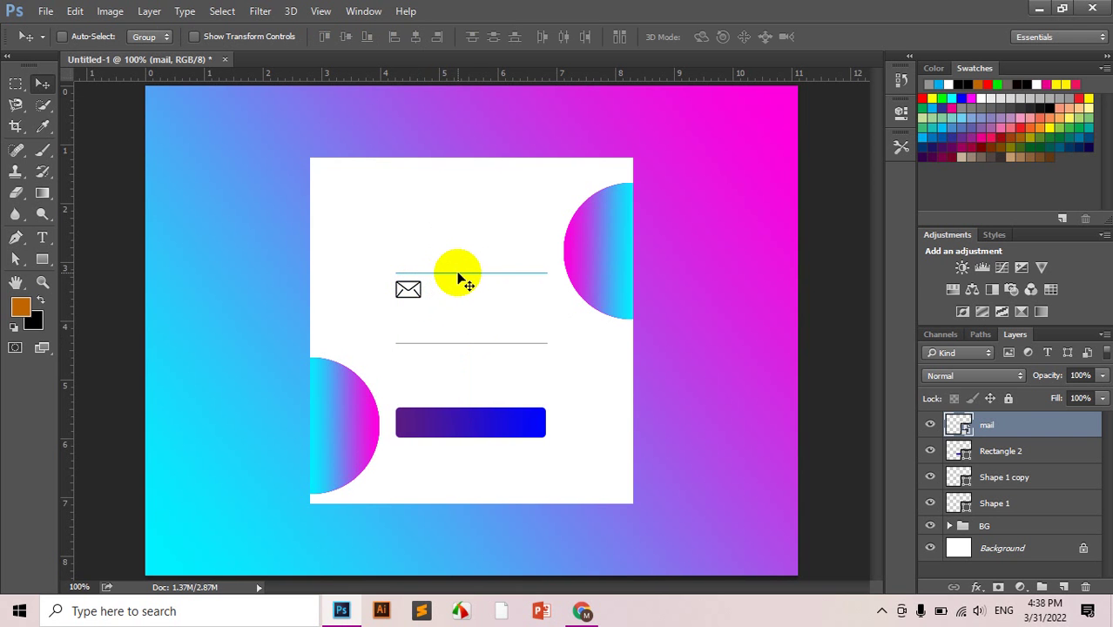
# Move the upper field line, Shape 1, down slightly.
pyautogui.rightClick(459, 276)
pyautogui.click(474, 281)
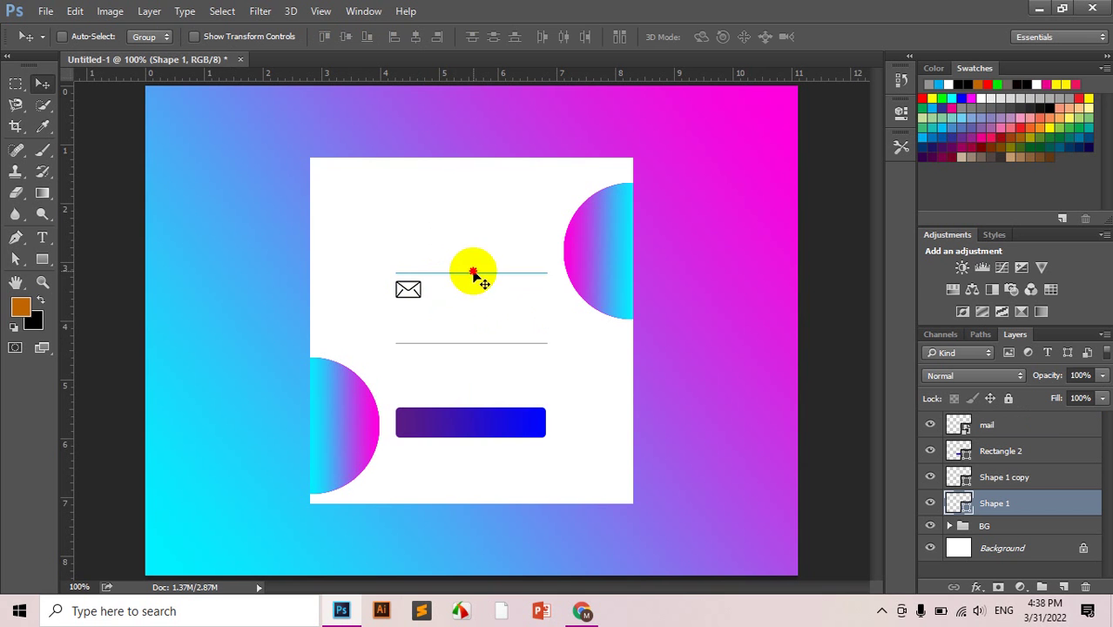
pyautogui.moveTo(477, 273); pyautogui.dragTo(473, 306)
# Shrink the envelope icon further to about 8%.
pyautogui.rightClick(405, 289)
pyautogui.click(418, 295)
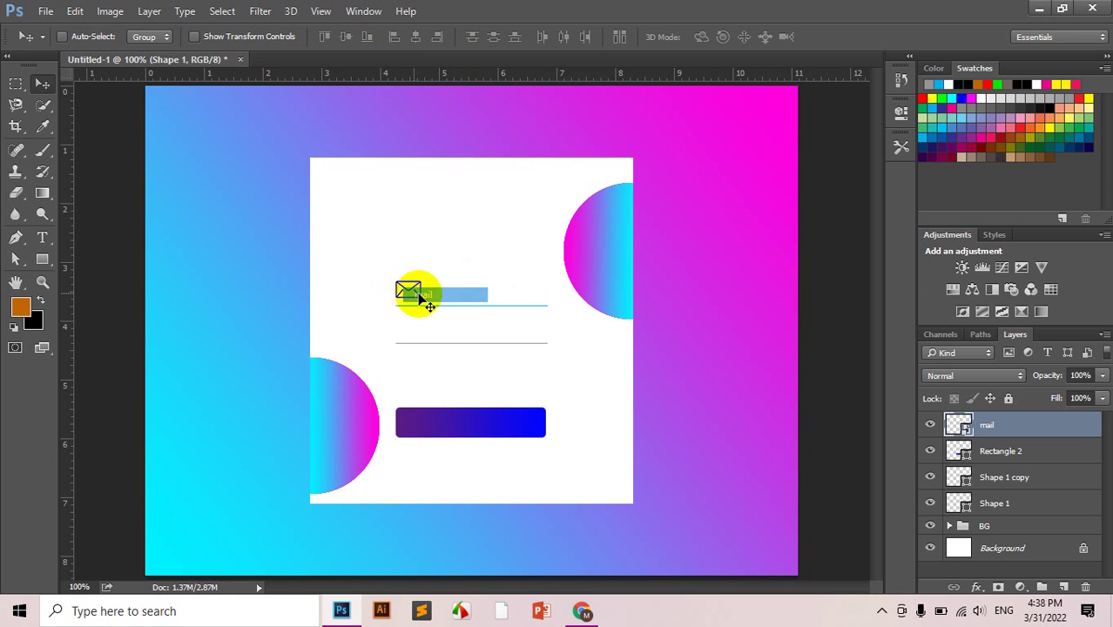
pyautogui.hotkey('ctrl', 't')
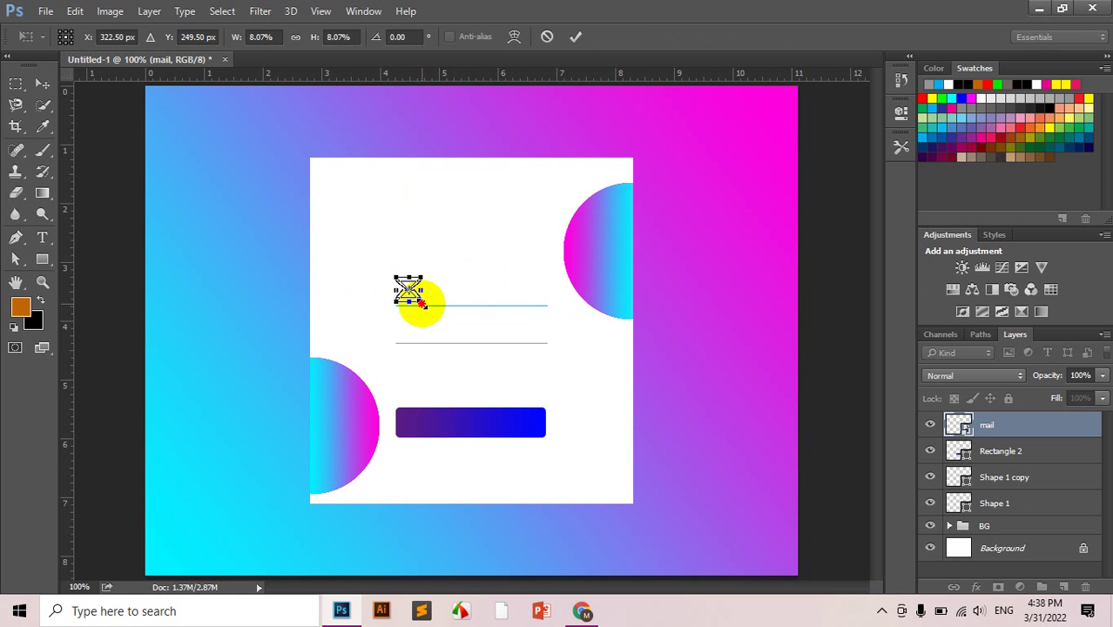
pyautogui.moveTo(422, 303); pyautogui.dragTo(417, 299)
pyautogui.press('Return')
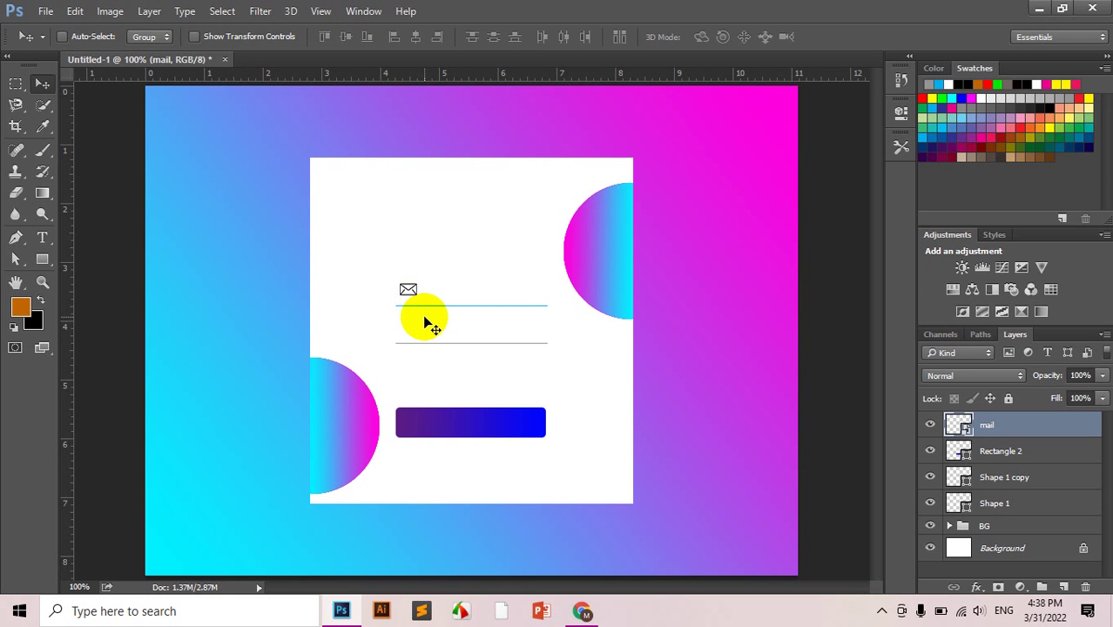
# Place padlock.png on the card at about 7%, just below the envelope by the lower line.
pyautogui.click(581, 610)
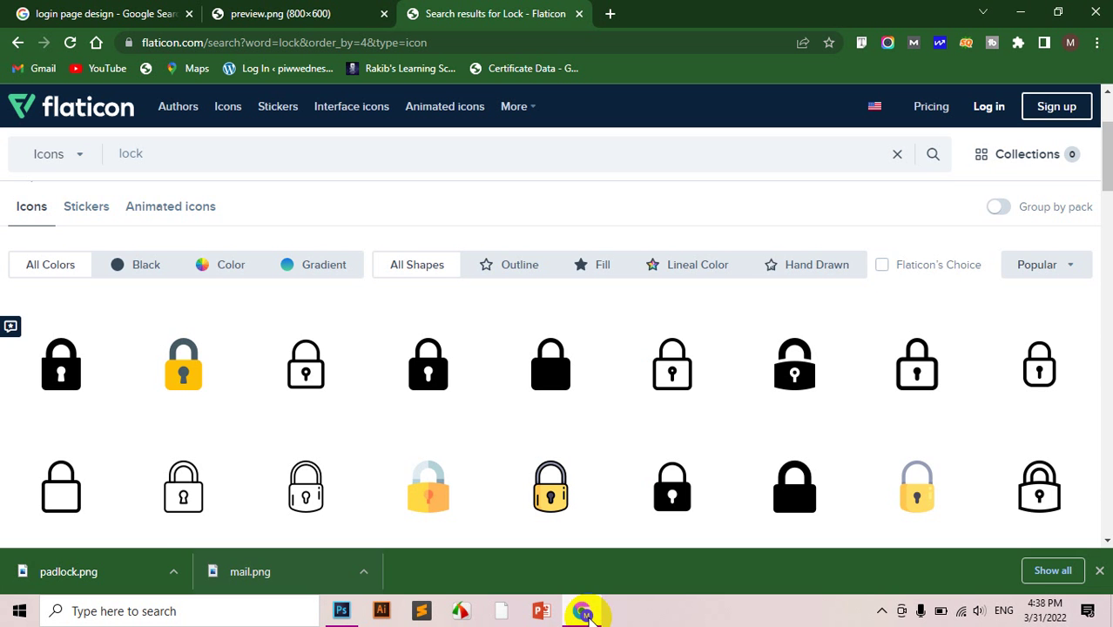
pyautogui.moveTo(142, 562); pyautogui.dragTo(352, 612)
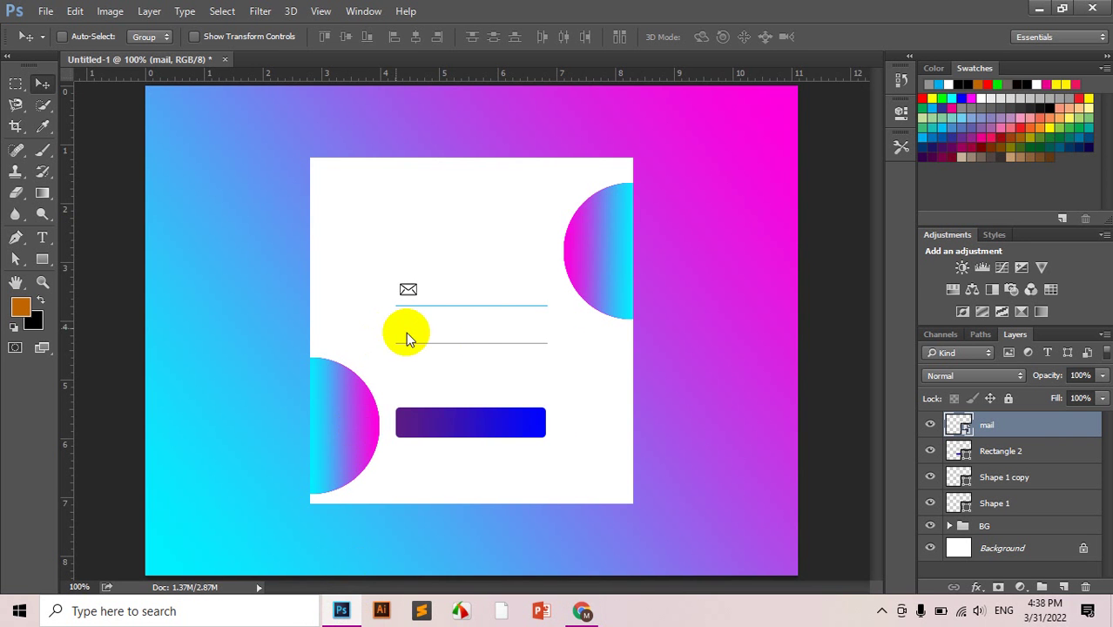
pyautogui.moveTo(352, 612); pyautogui.dragTo(477, 380)
pyautogui.moveTo(627, 485)
pyautogui.mouseDown()
pyautogui.moveTo(488, 346)
pyautogui.moveTo(407, 329)
pyautogui.mouseUp()
pyautogui.press('Return')
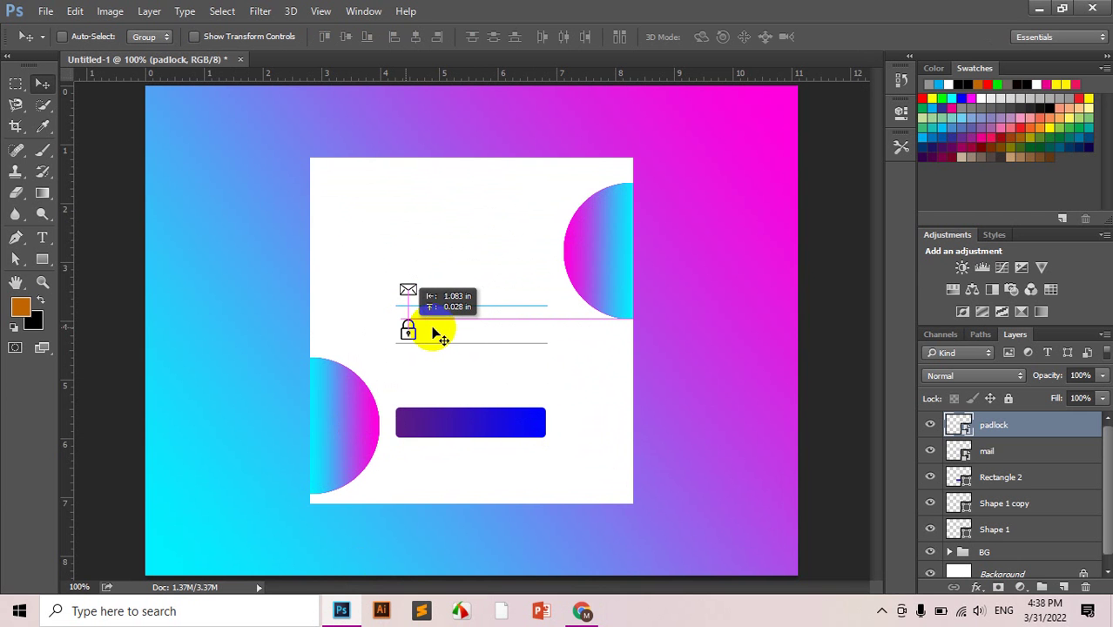
pyautogui.moveTo(408, 329); pyautogui.dragTo(409, 329)
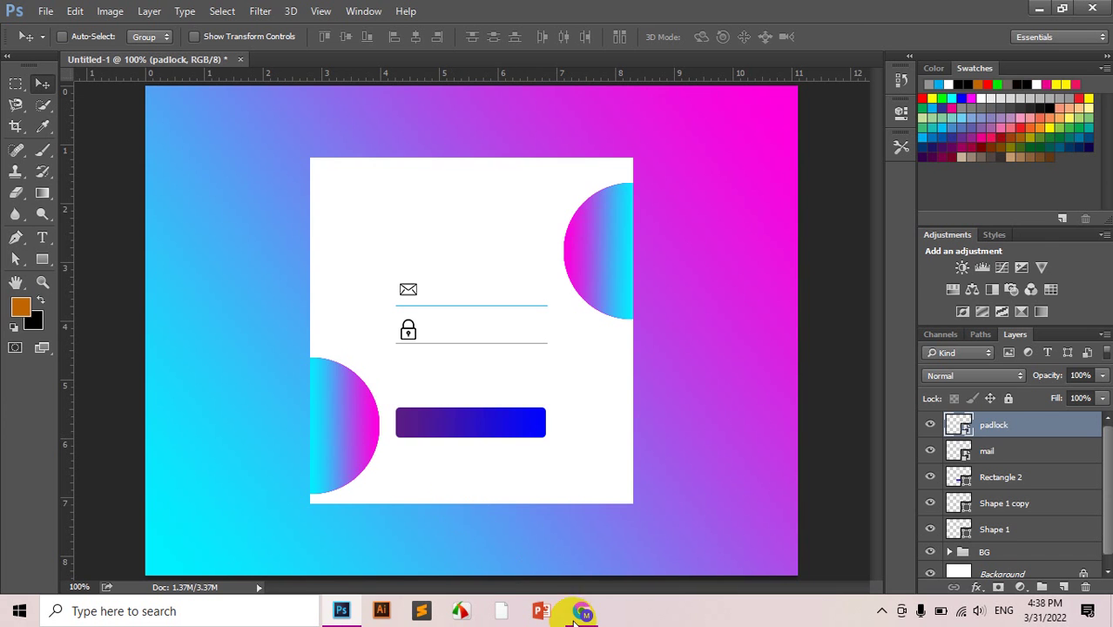
# After checking the reference design, add a LOGIN heading at the card's upper left.
pyautogui.click(346, 612)
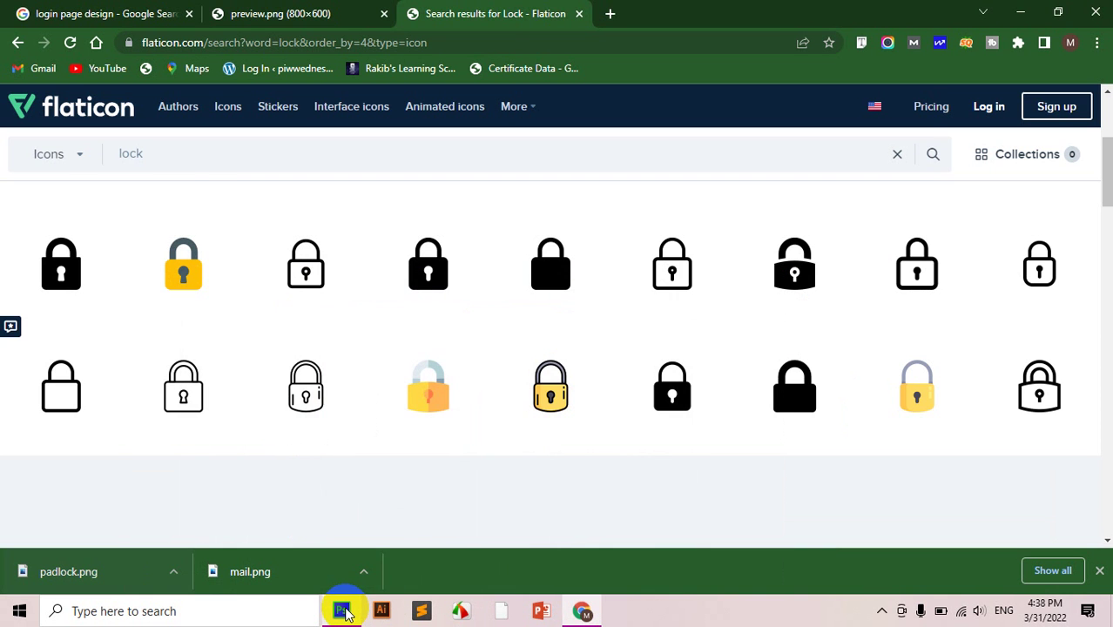
pyautogui.click(288, 13)
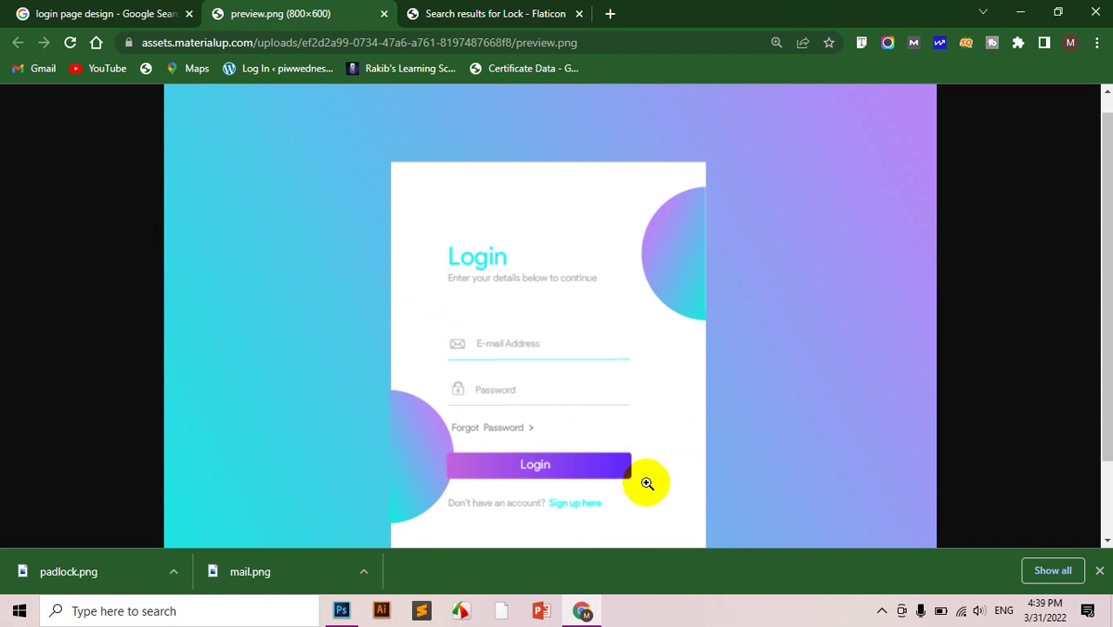
pyautogui.click(582, 610)
pyautogui.click(341, 607)
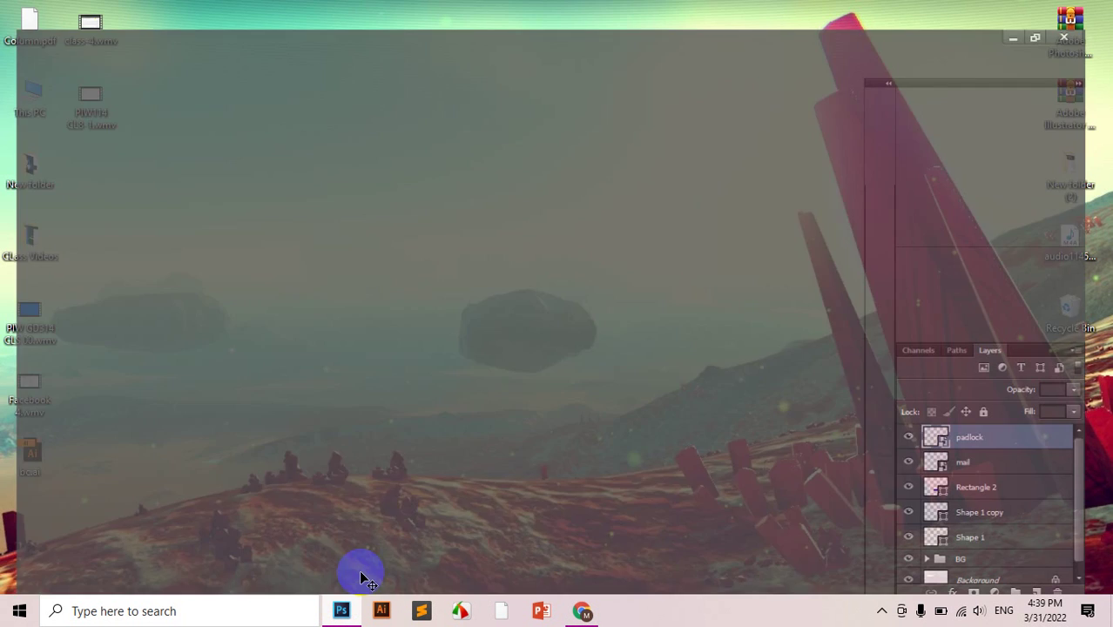
pyautogui.press('t')
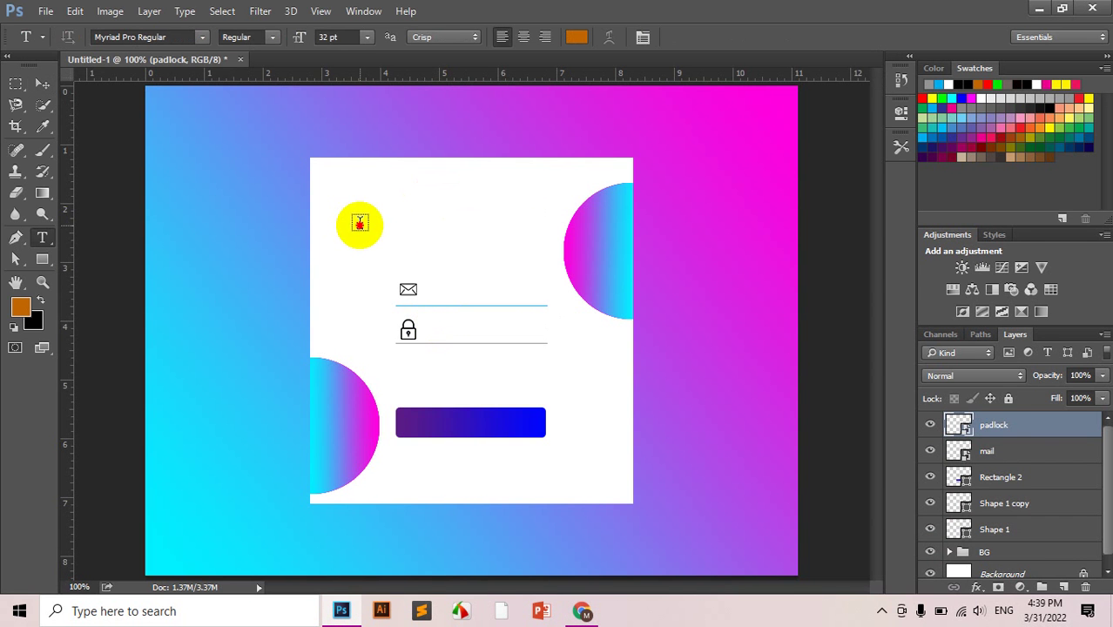
pyautogui.click(359, 224)
pyautogui.write('LOGIN')
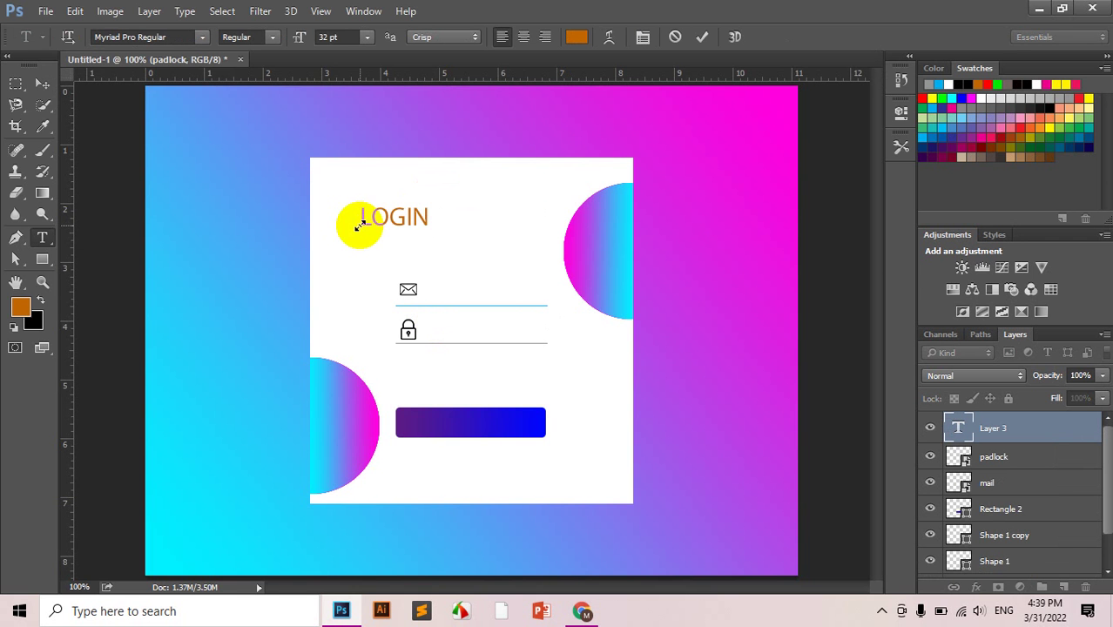
pyautogui.hotkey('ctrl', 'Return')
# Set the LOGIN heading to Lato in cyan #00f5f2.
pyautogui.click(176, 37)
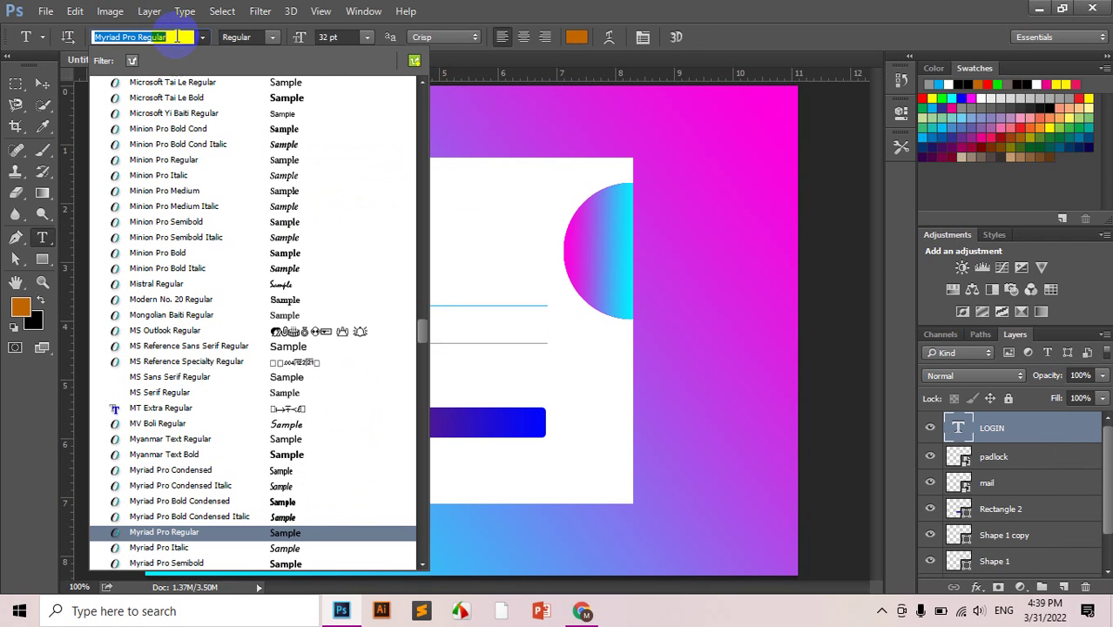
pyautogui.write('La')
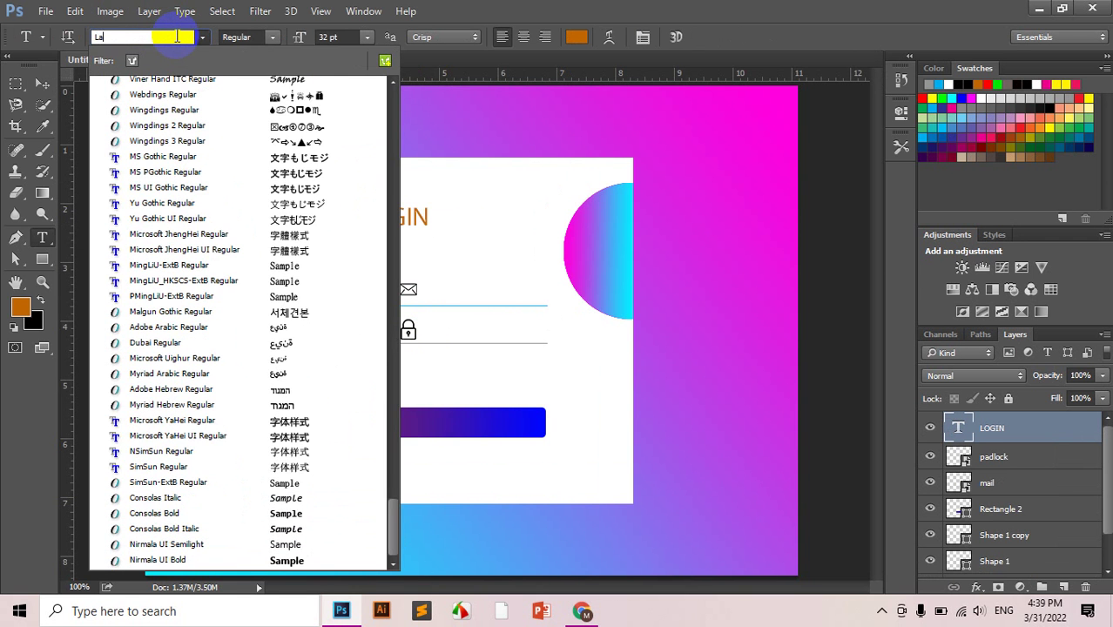
pyautogui.write('to')
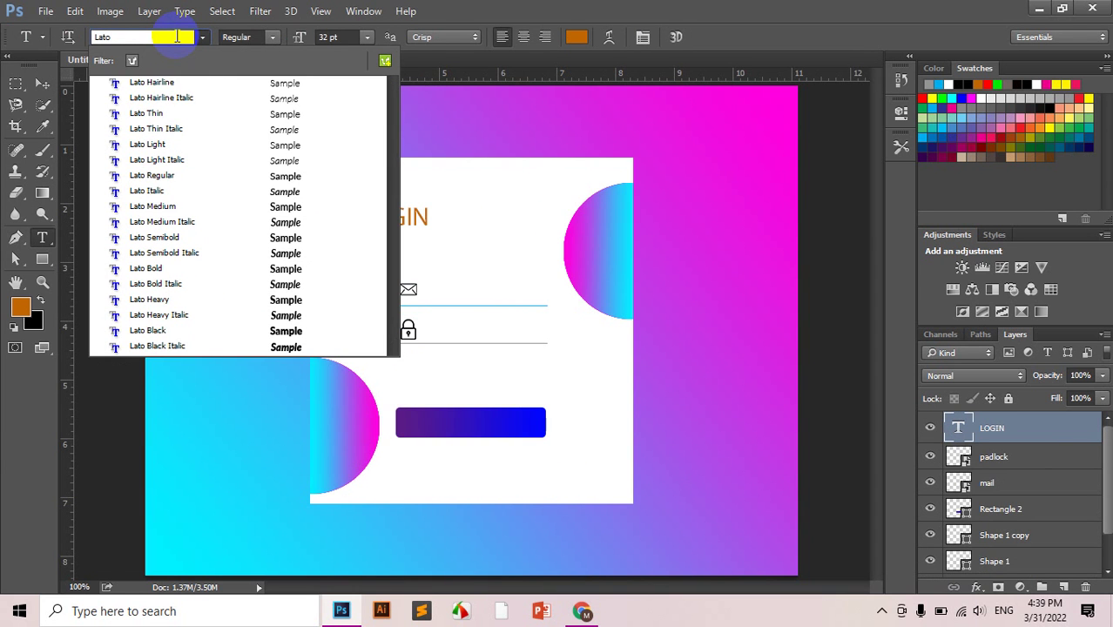
pyautogui.click(176, 175)
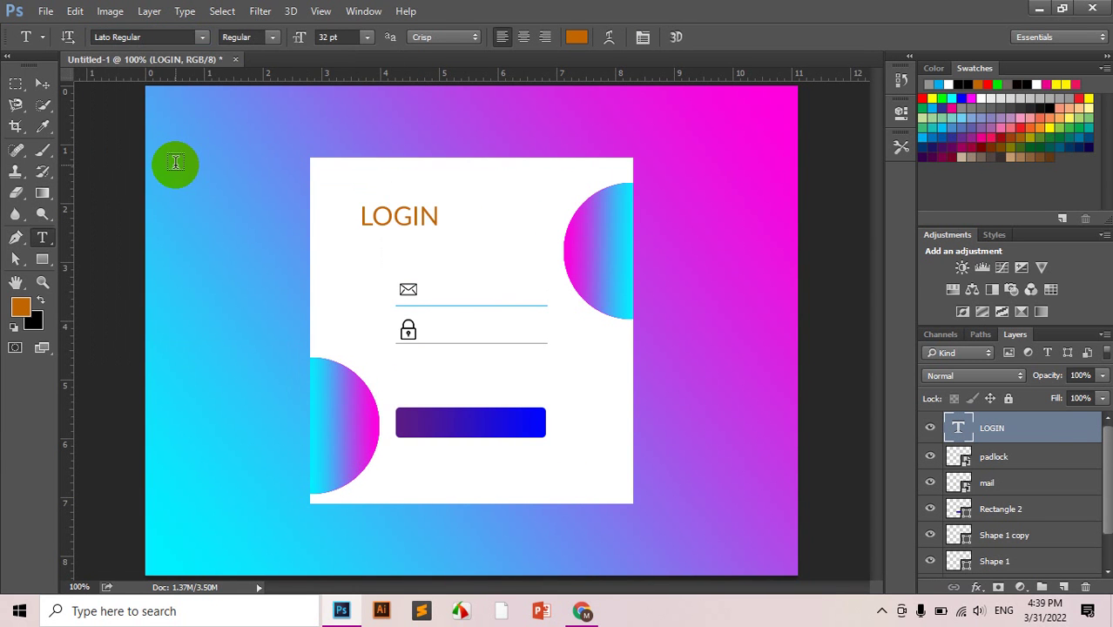
pyautogui.click(575, 37)
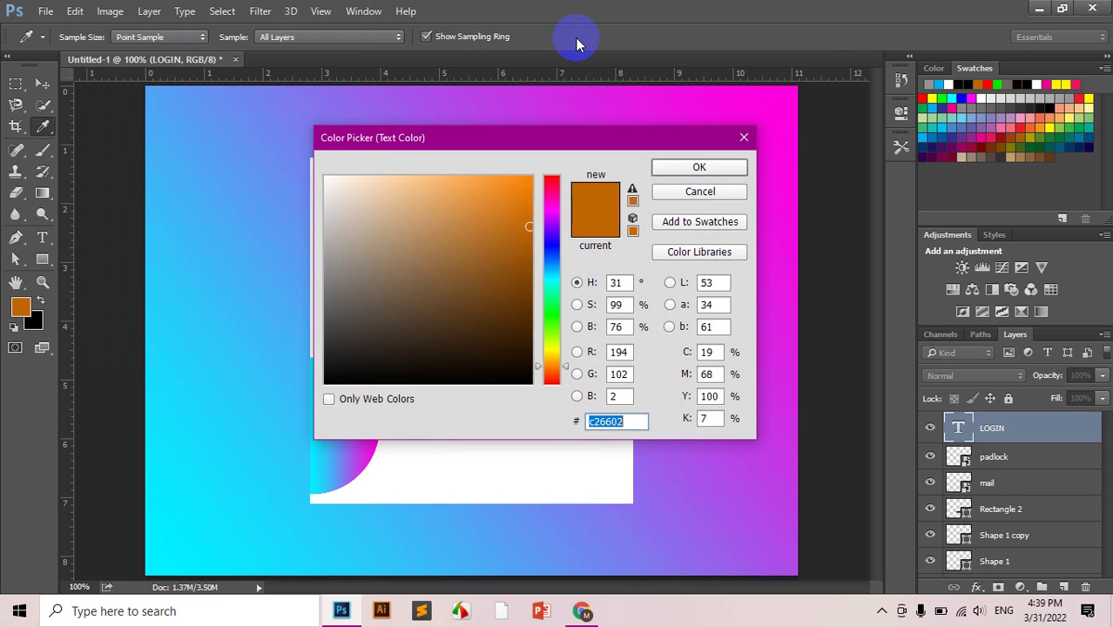
pyautogui.click(552, 279)
pyautogui.moveTo(504, 219); pyautogui.dragTo(581, 174)
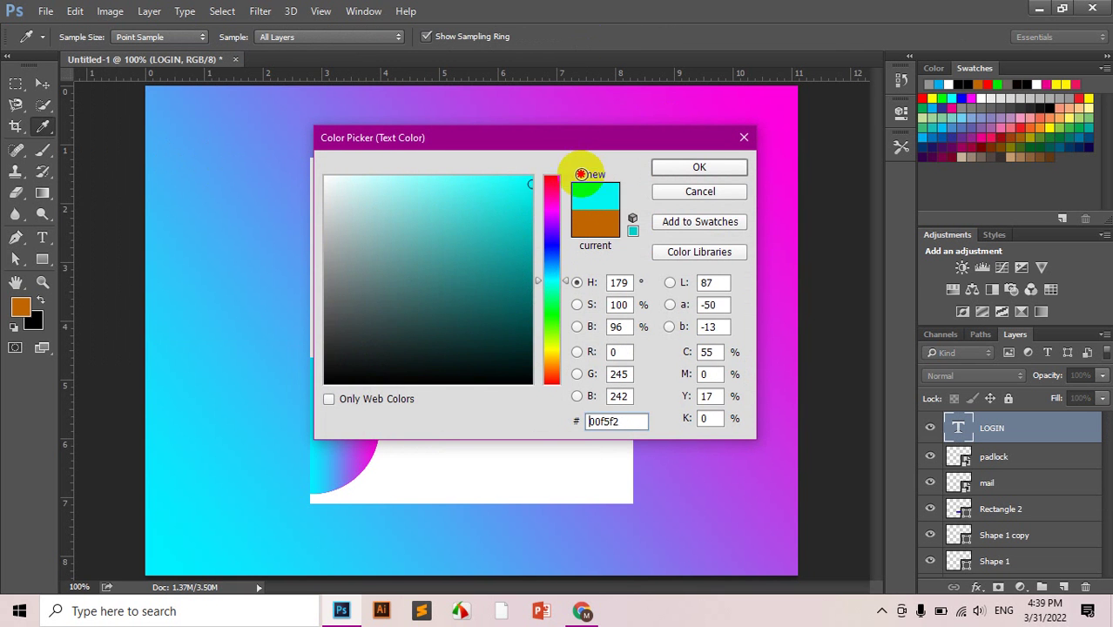
pyautogui.click(672, 162)
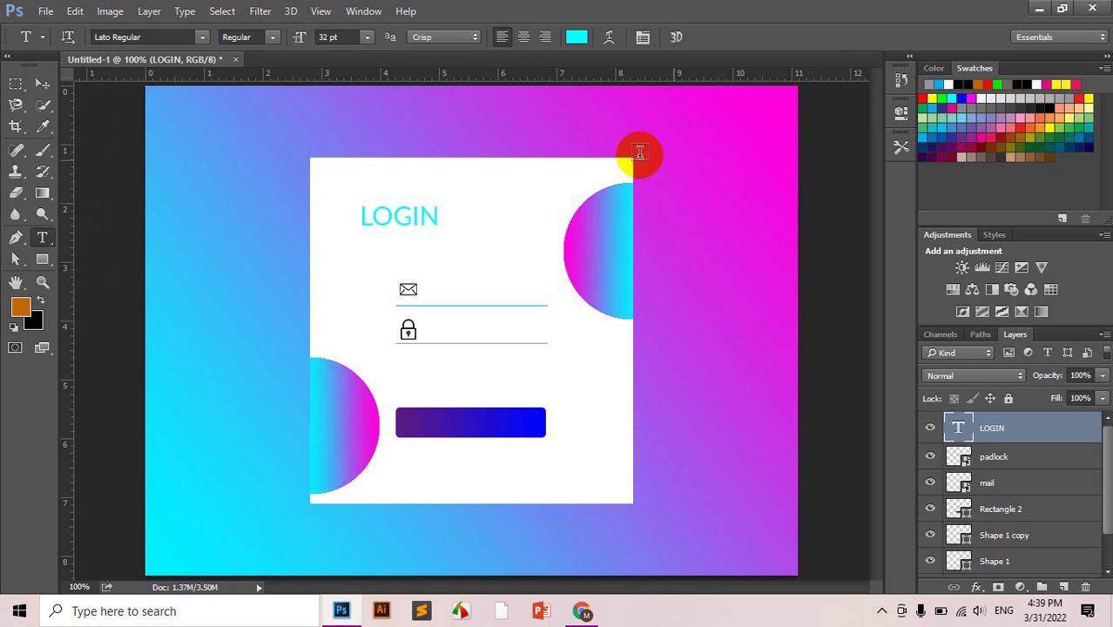
# Make LOGIN Bold and shift it slightly right.
pyautogui.click(203, 37)
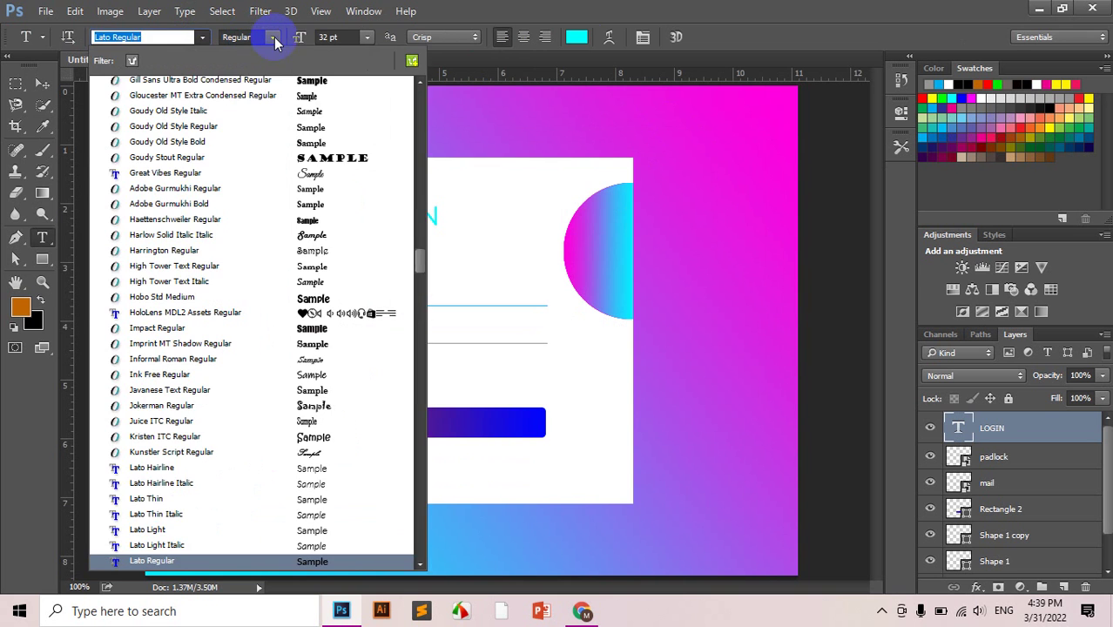
pyautogui.click(272, 37)
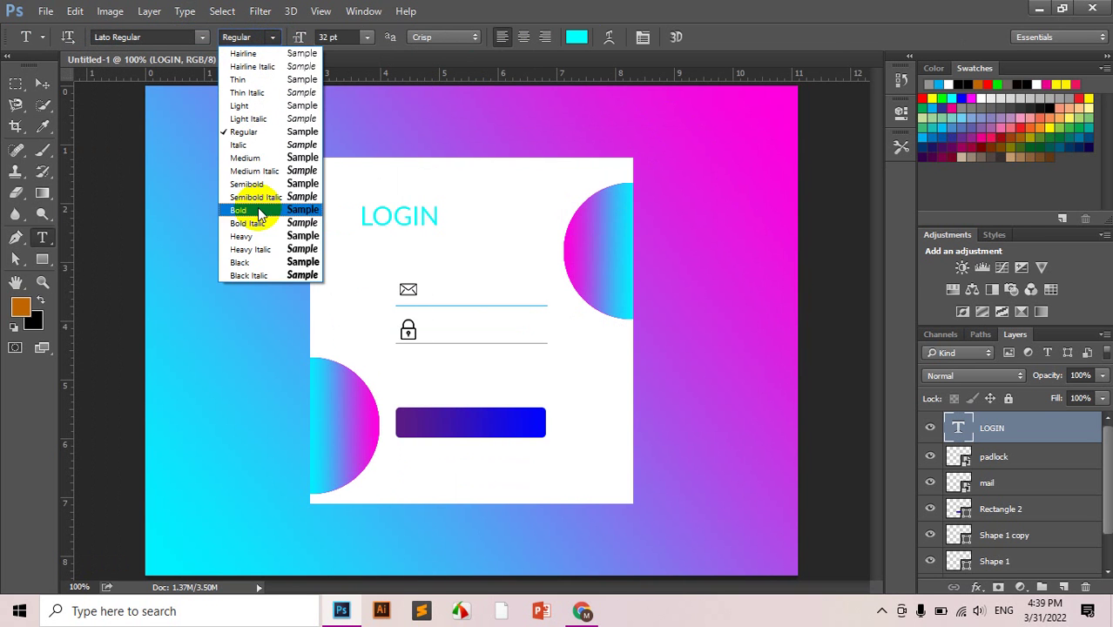
pyautogui.click(258, 211)
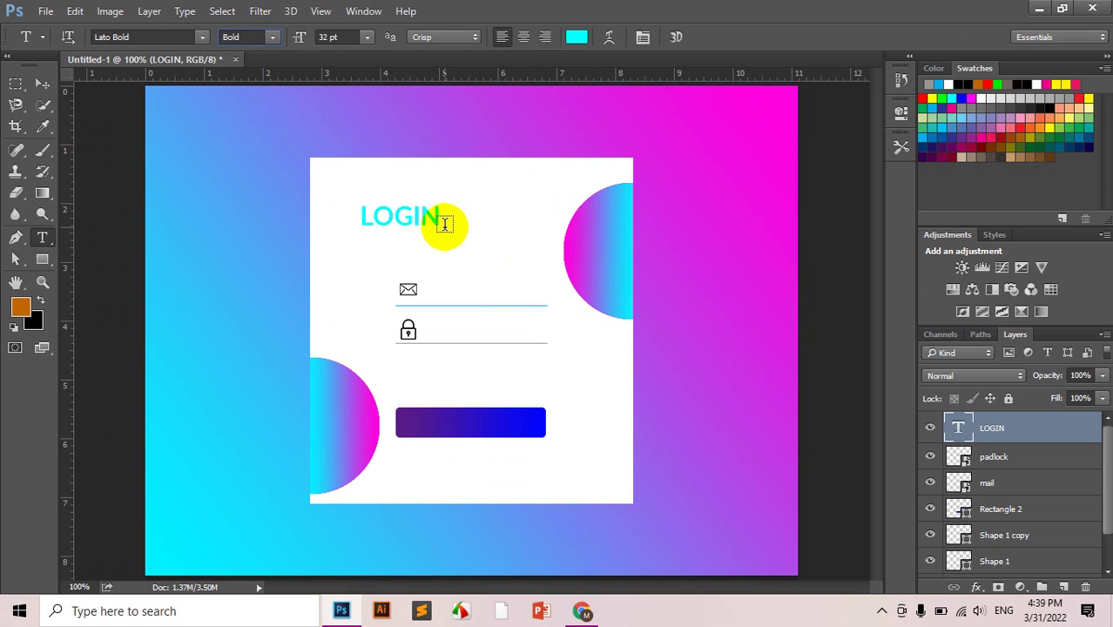
pyautogui.click(42, 84)
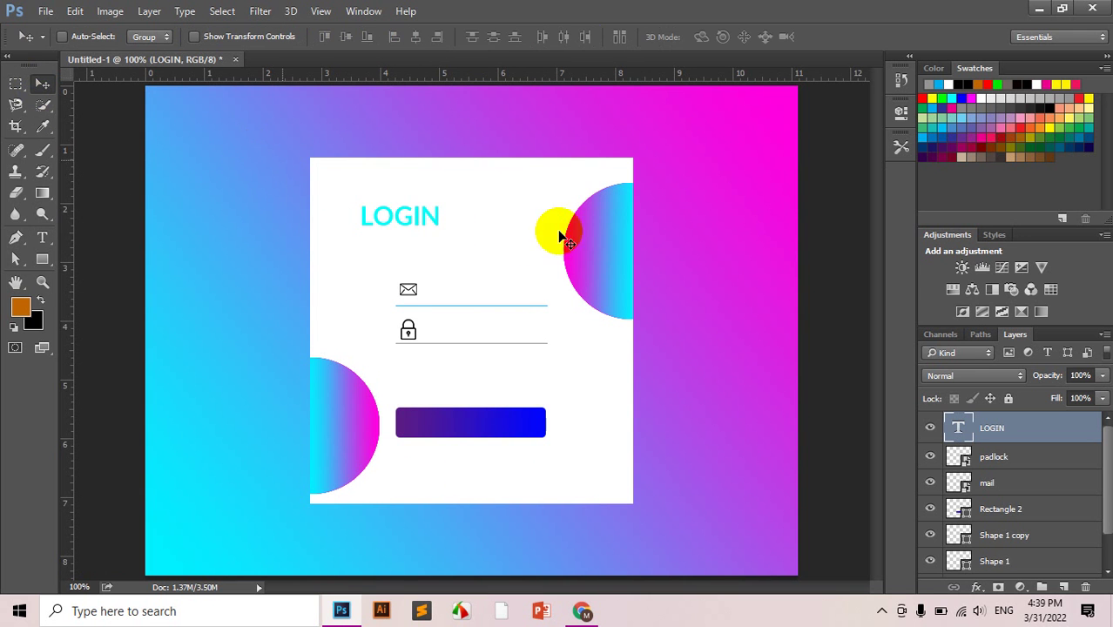
pyautogui.moveTo(423, 211); pyautogui.dragTo(440, 212)
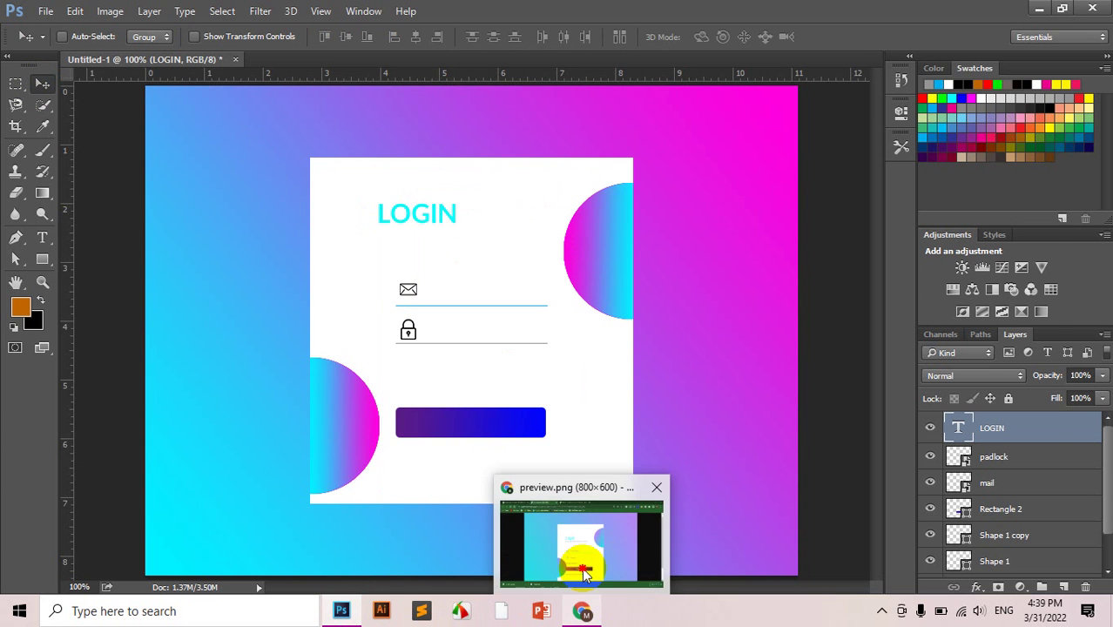
# After viewing the reference, add 'Enter your details below to continue' beneath LOGIN.
pyautogui.click(574, 557)
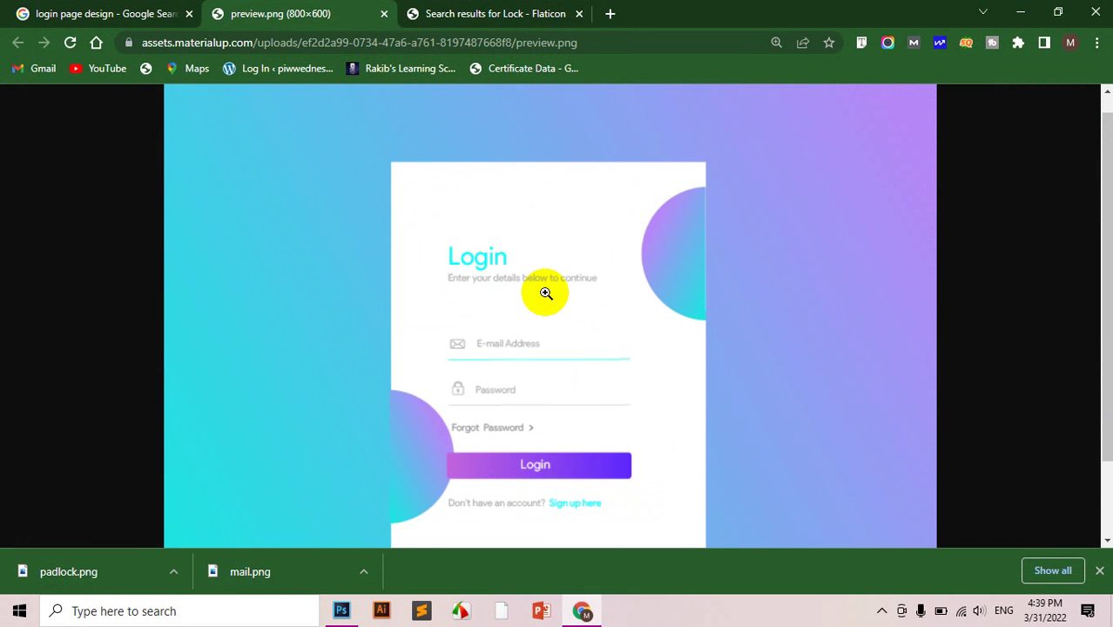
pyautogui.click(341, 611)
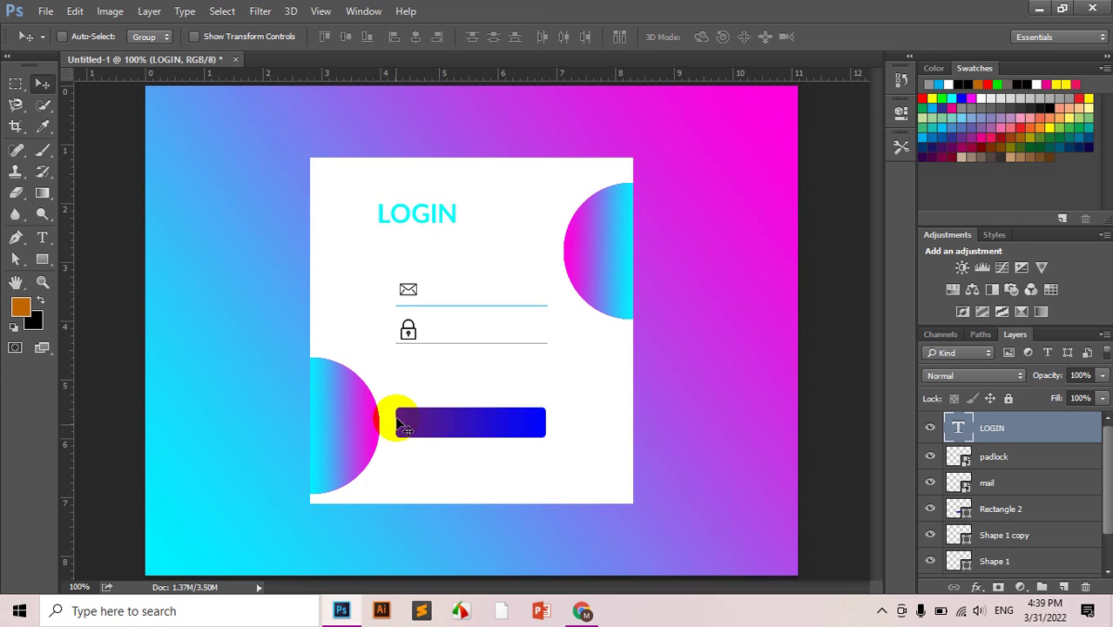
pyautogui.press('t')
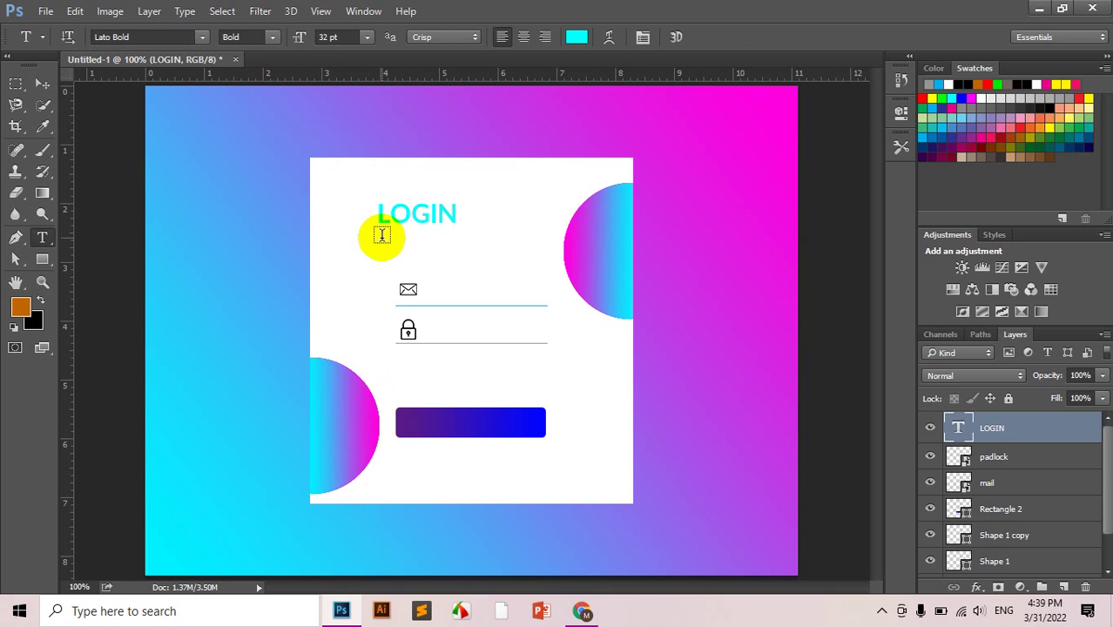
pyautogui.click(381, 235)
pyautogui.write('Enter your details below to continue')
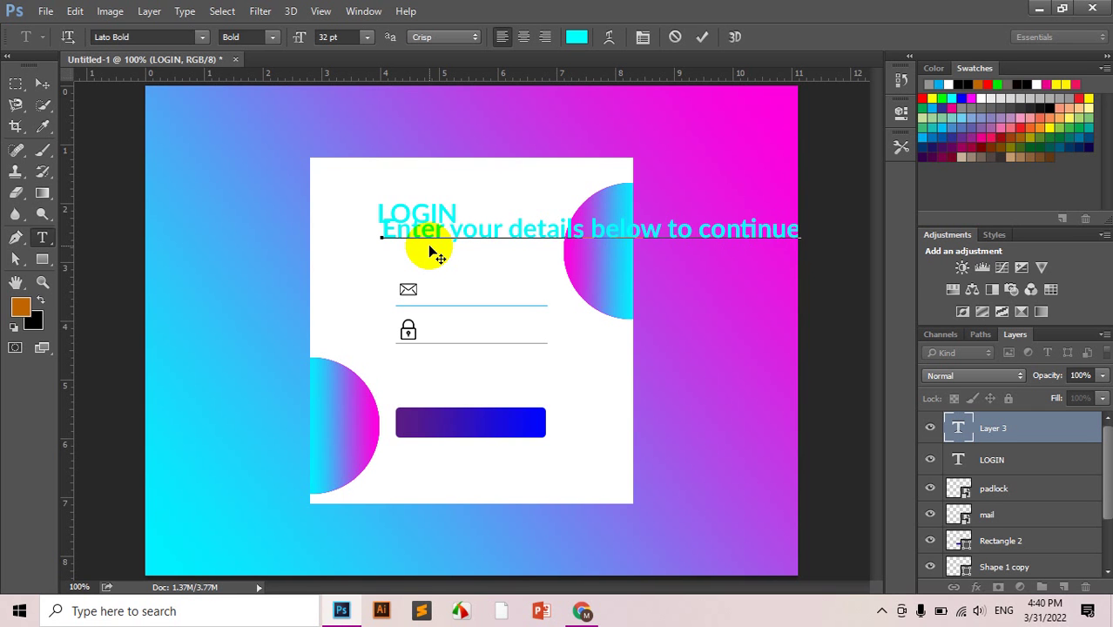
pyautogui.click(436, 253)
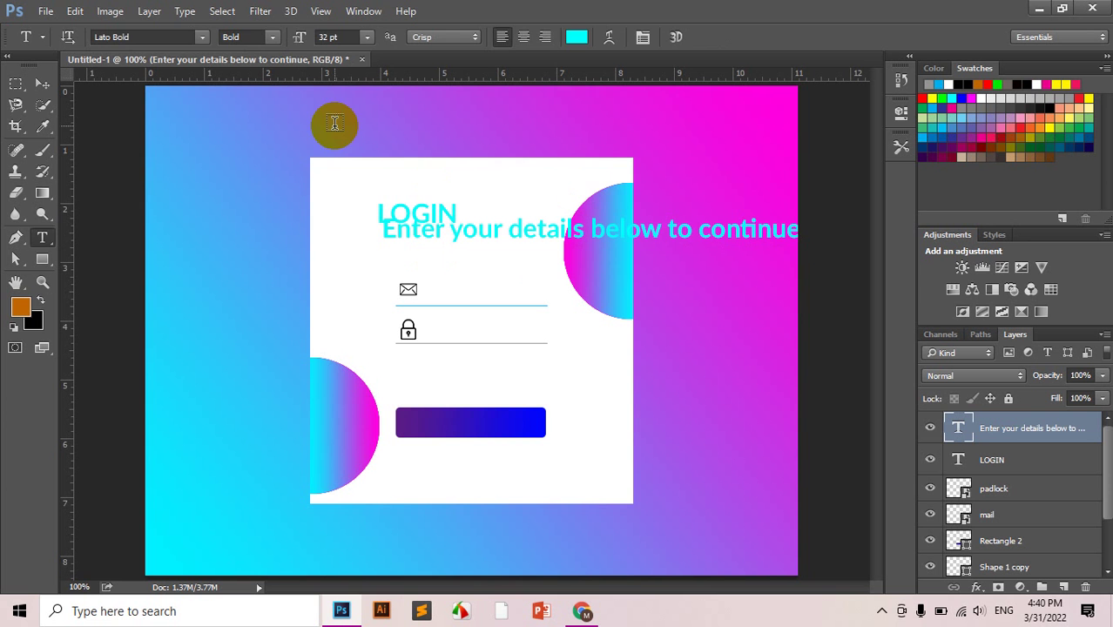
# Restyle the subtitle as black, Lato Regular, 14 pt.
pyautogui.press('v')
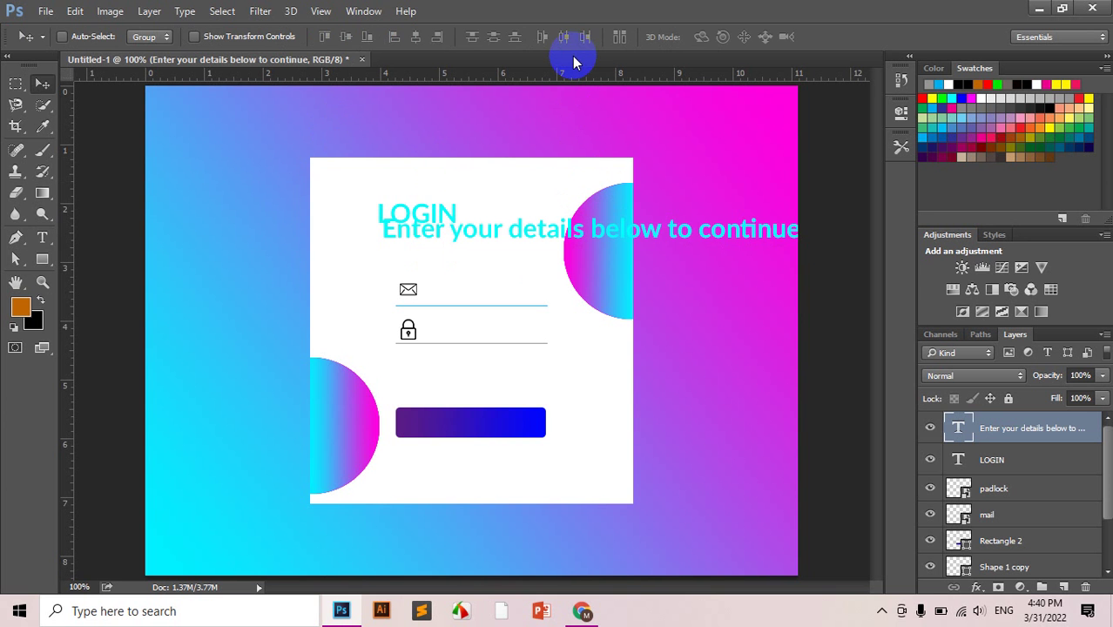
pyautogui.press('t')
pyautogui.click(576, 37)
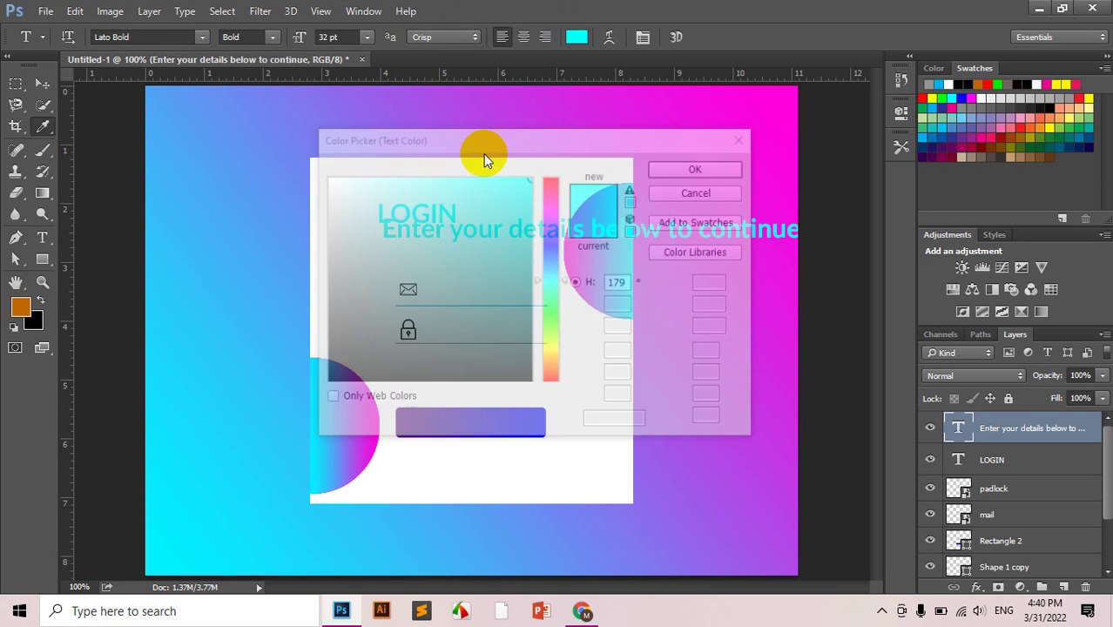
pyautogui.click(497, 376)
pyautogui.moveTo(513, 370); pyautogui.dragTo(559, 418)
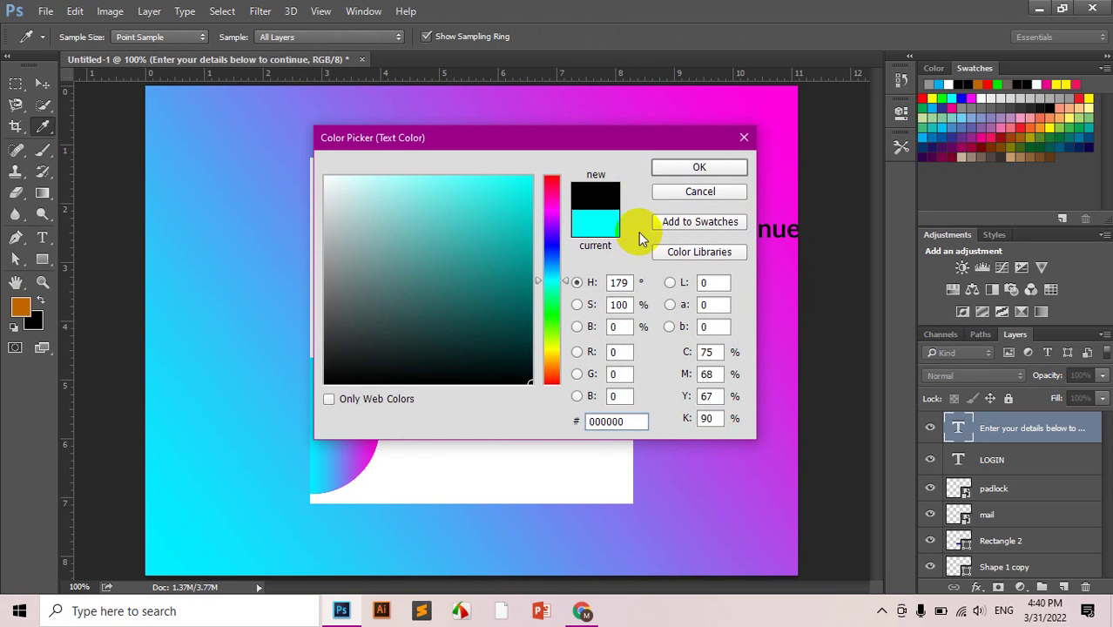
pyautogui.click(667, 166)
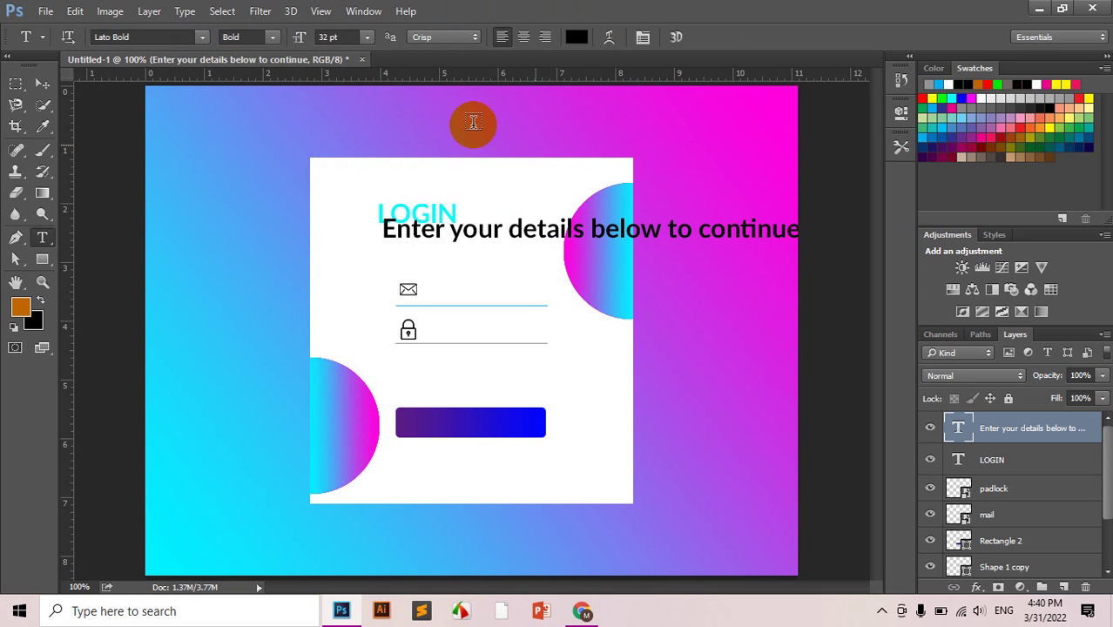
pyautogui.click(273, 37)
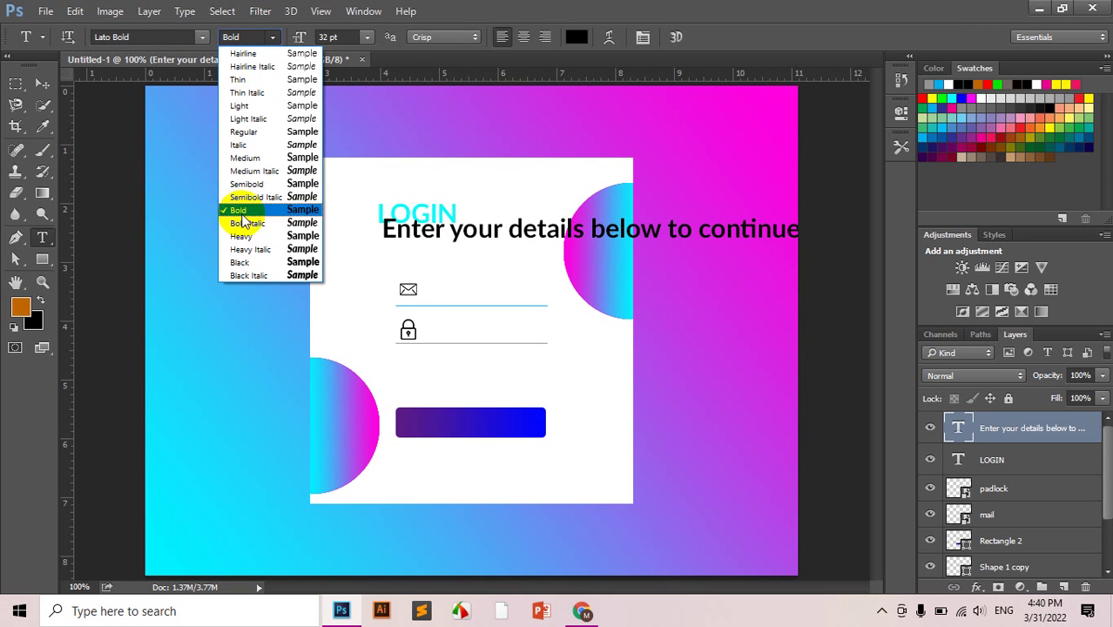
pyautogui.click(253, 131)
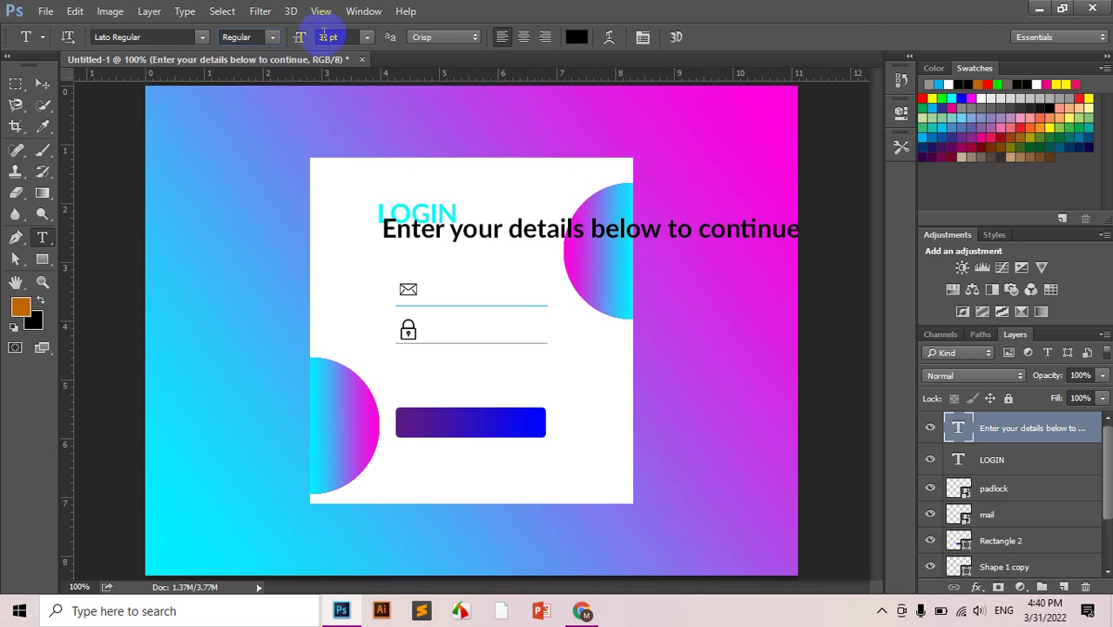
pyautogui.click(369, 41)
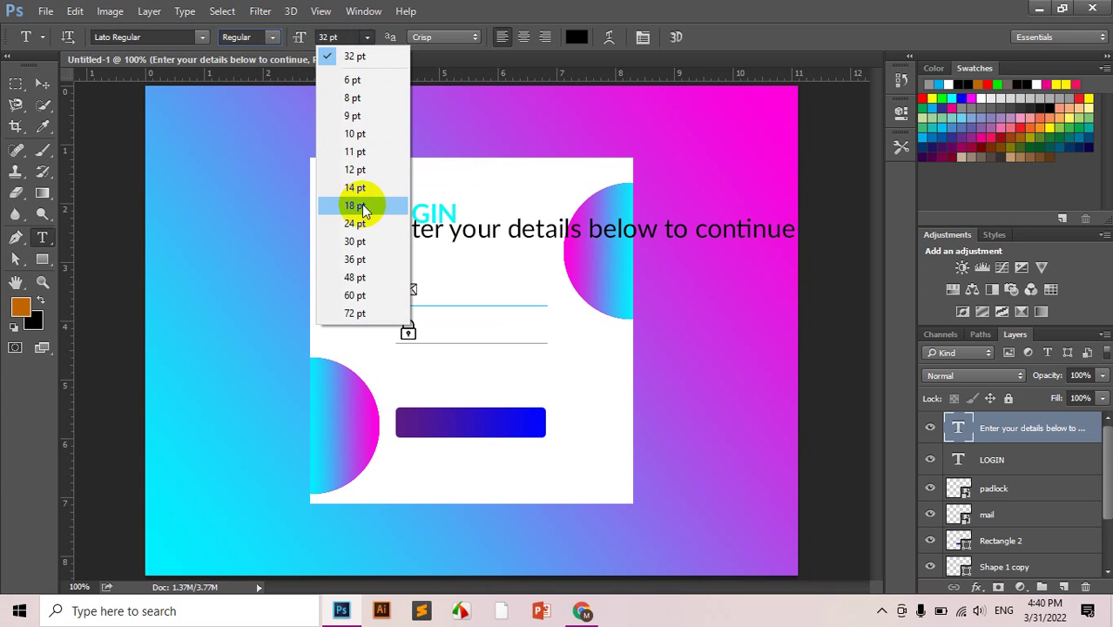
pyautogui.click(360, 182)
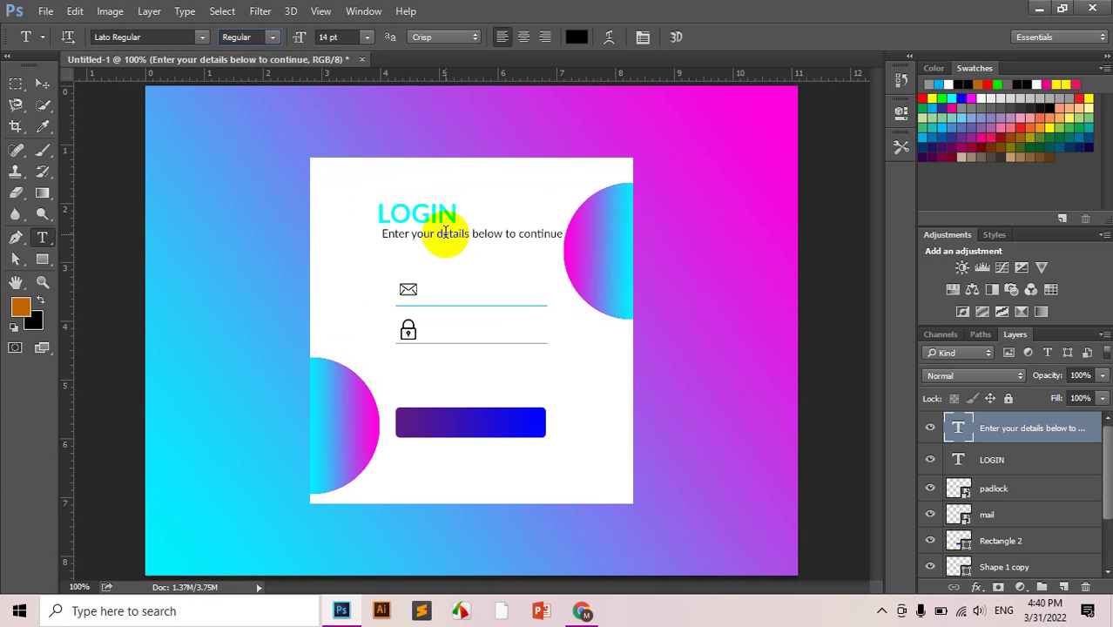
pyautogui.click(644, 40)
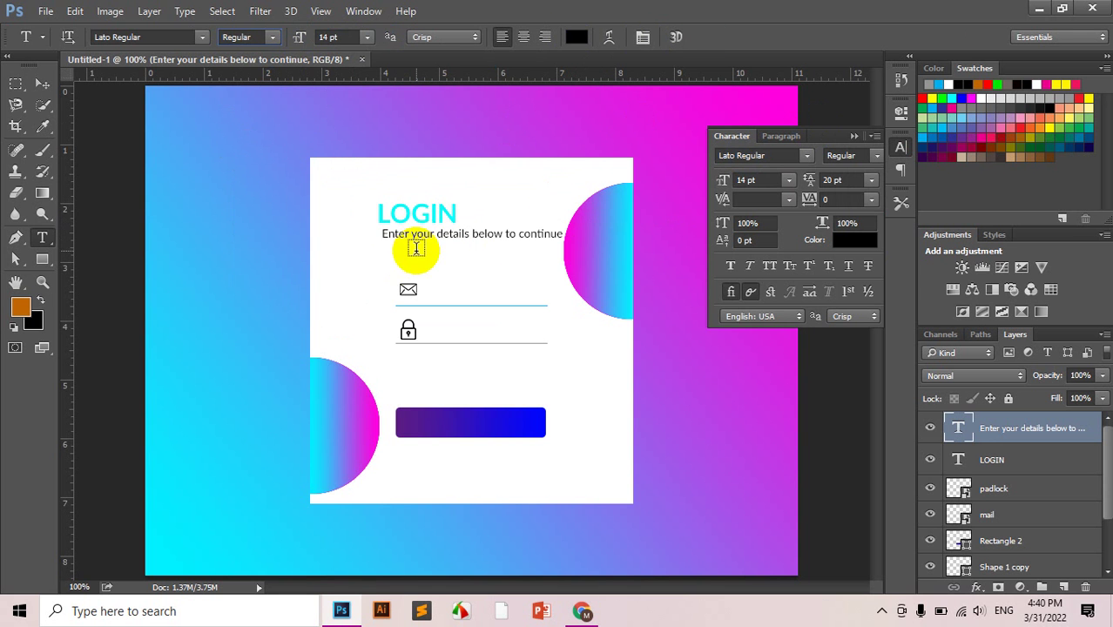
# Nudge the subtitle under LOGIN, shift both text layers left, and view the reference.
pyautogui.click(43, 83)
pyautogui.moveTo(475, 239); pyautogui.dragTo(471, 237)
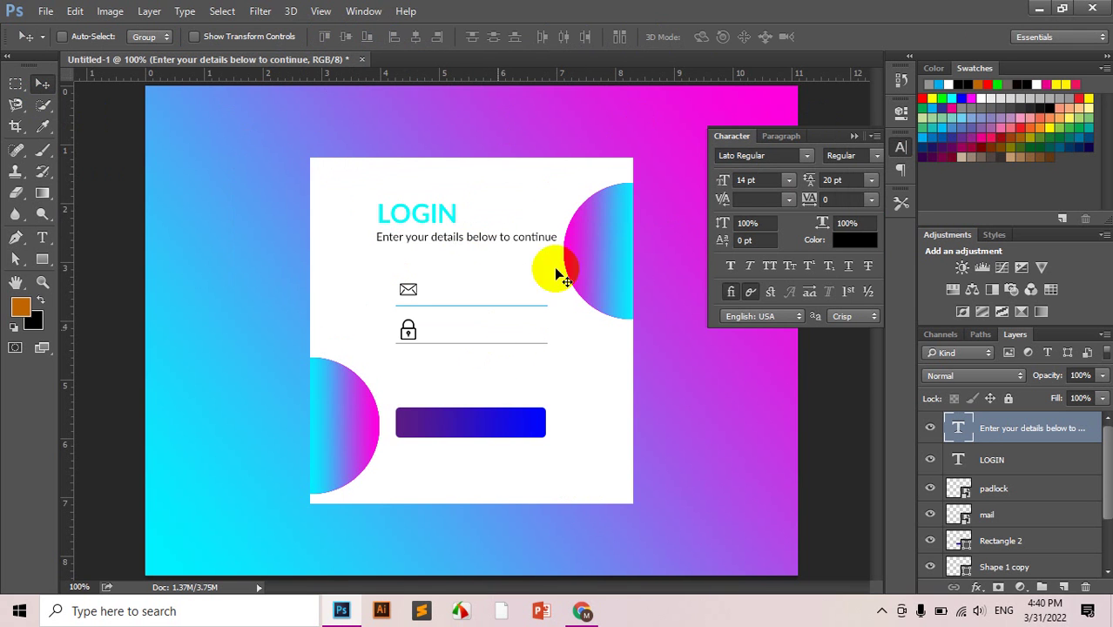
pyautogui.click(1008, 466)
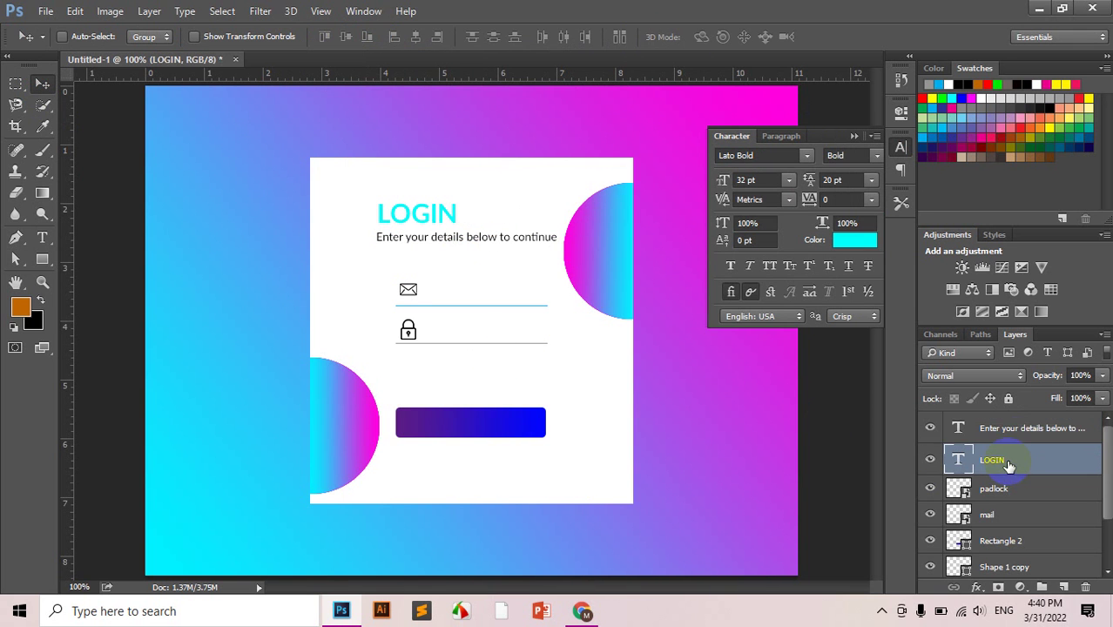
pyautogui.keyDown('shift'); pyautogui.click(1021, 433); pyautogui.keyUp('shift')
pyautogui.press('Left')
pyautogui.press('Left')
pyautogui.press('Left')
pyautogui.press('Left')
pyautogui.press('Left')
pyautogui.press('Left')
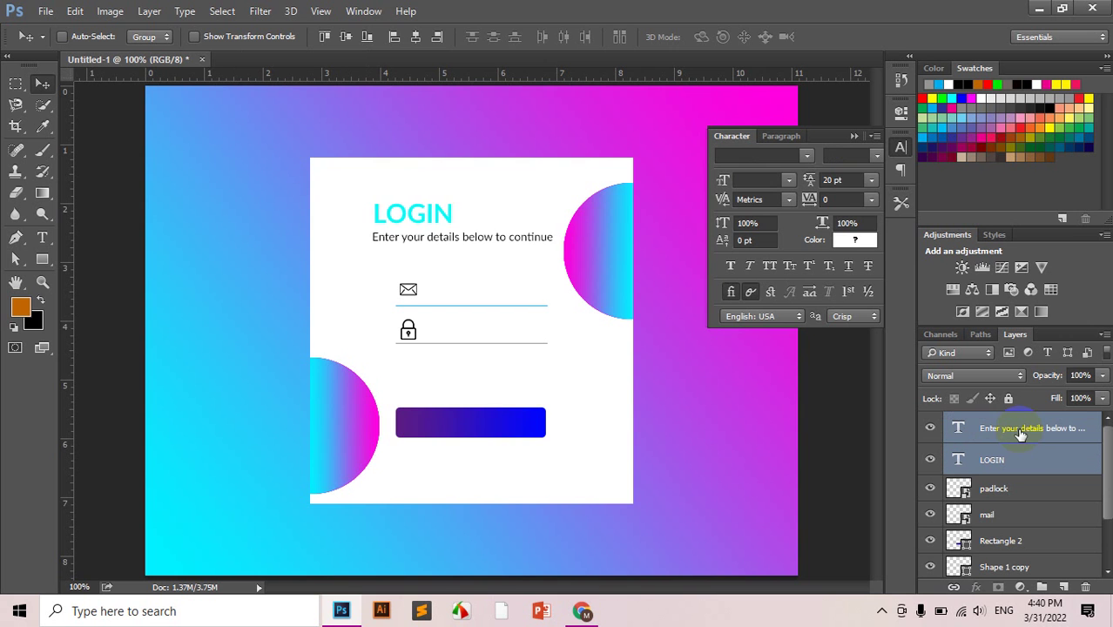
pyautogui.press('Left')
pyautogui.press('Left')
pyautogui.press('Left')
pyautogui.press('Left')
pyautogui.press('Left')
pyautogui.press('Left')
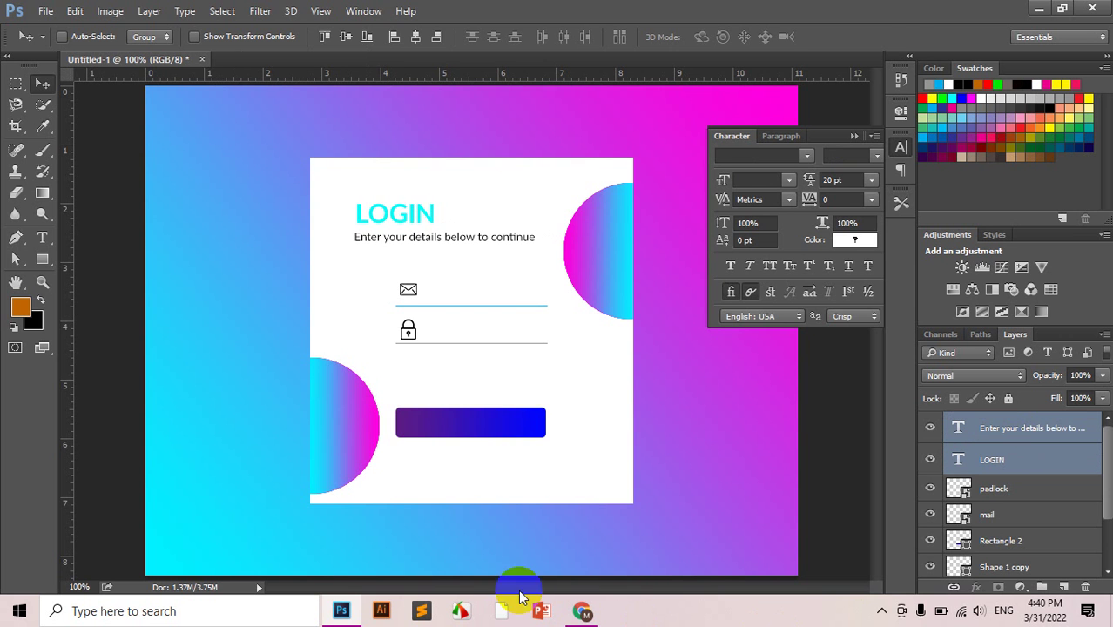
pyautogui.click(339, 611)
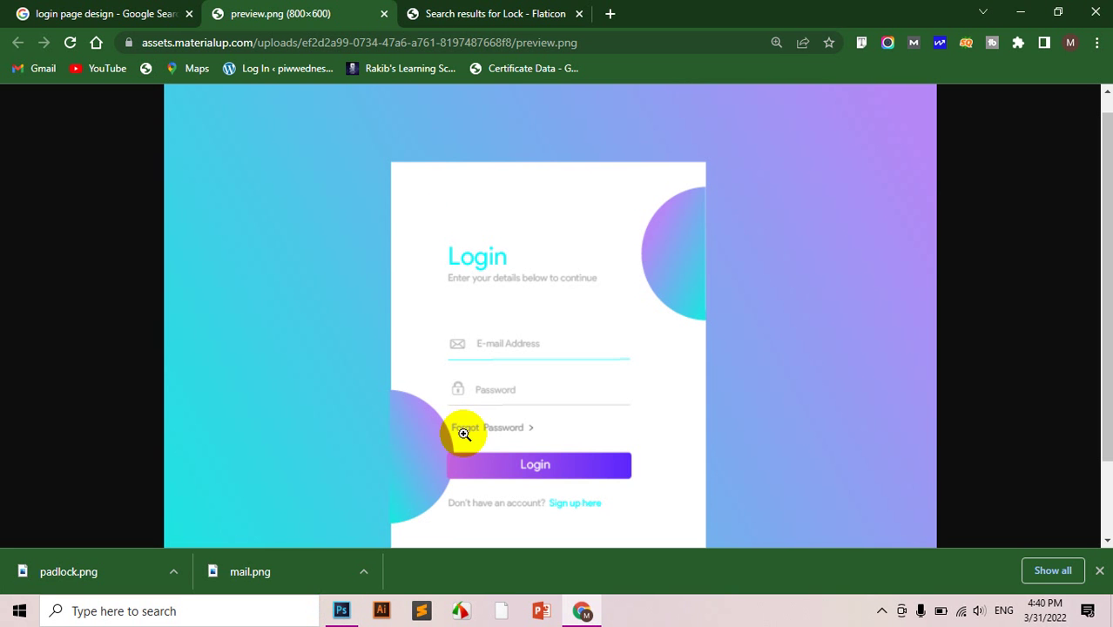
pyautogui.click(394, 610)
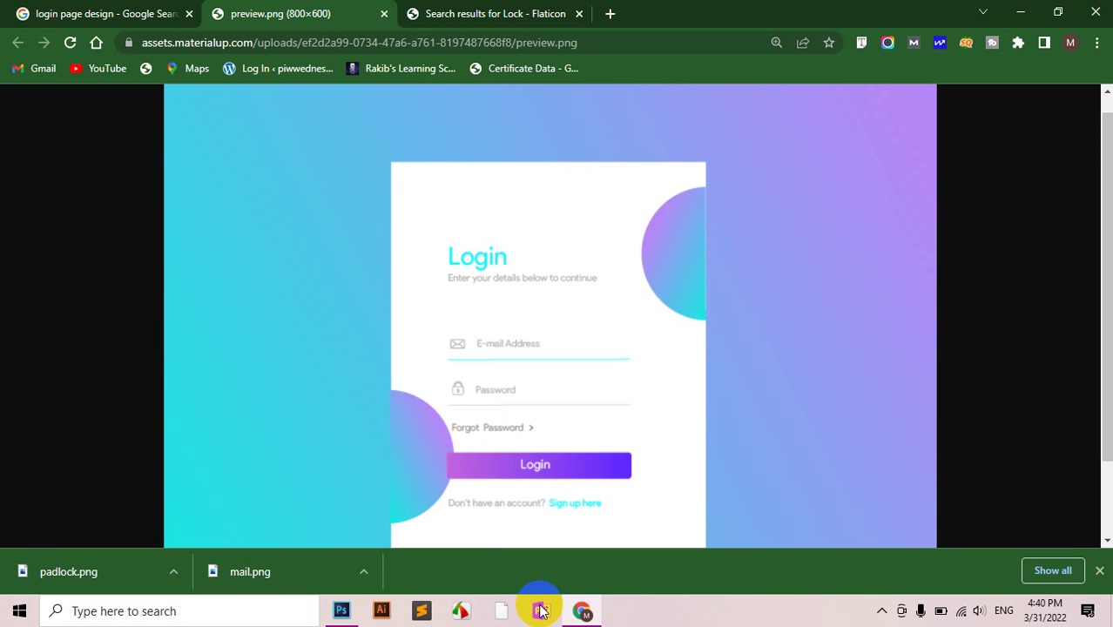
# Add an 'Email Address' text label next to the envelope icon.
pyautogui.click(341, 610)
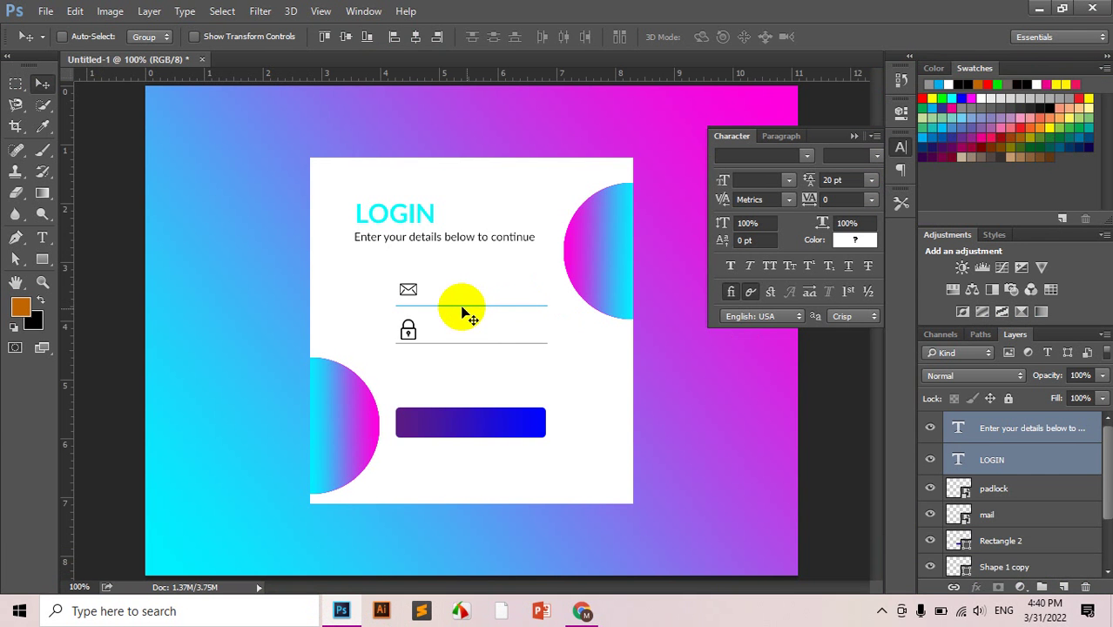
pyautogui.press('t')
pyautogui.click(466, 279)
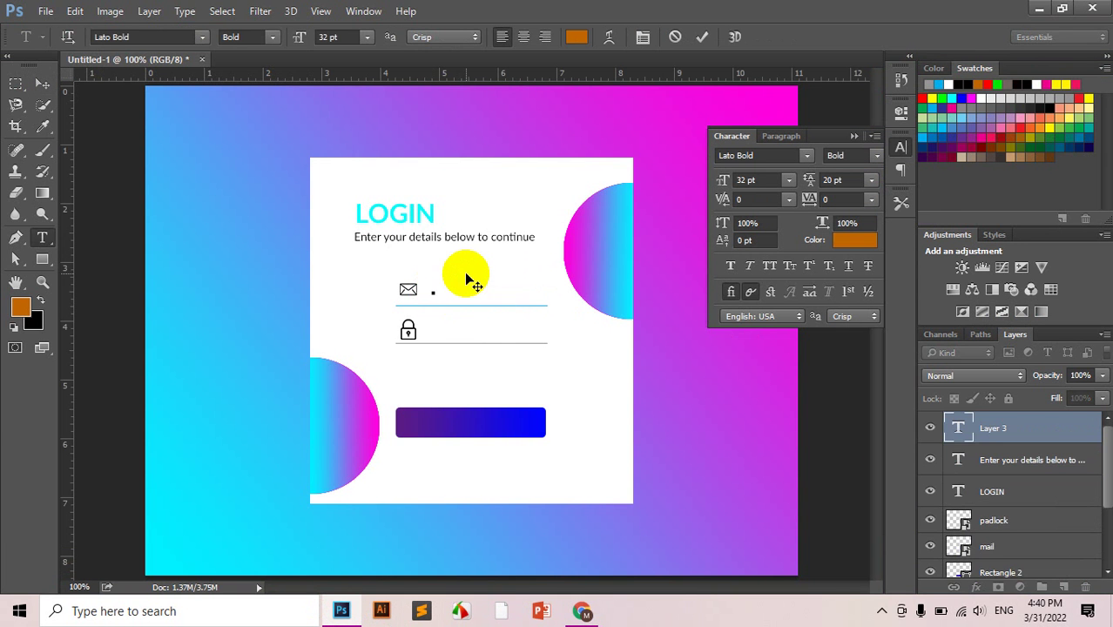
pyautogui.write('Email')
pyautogui.write('Ad')
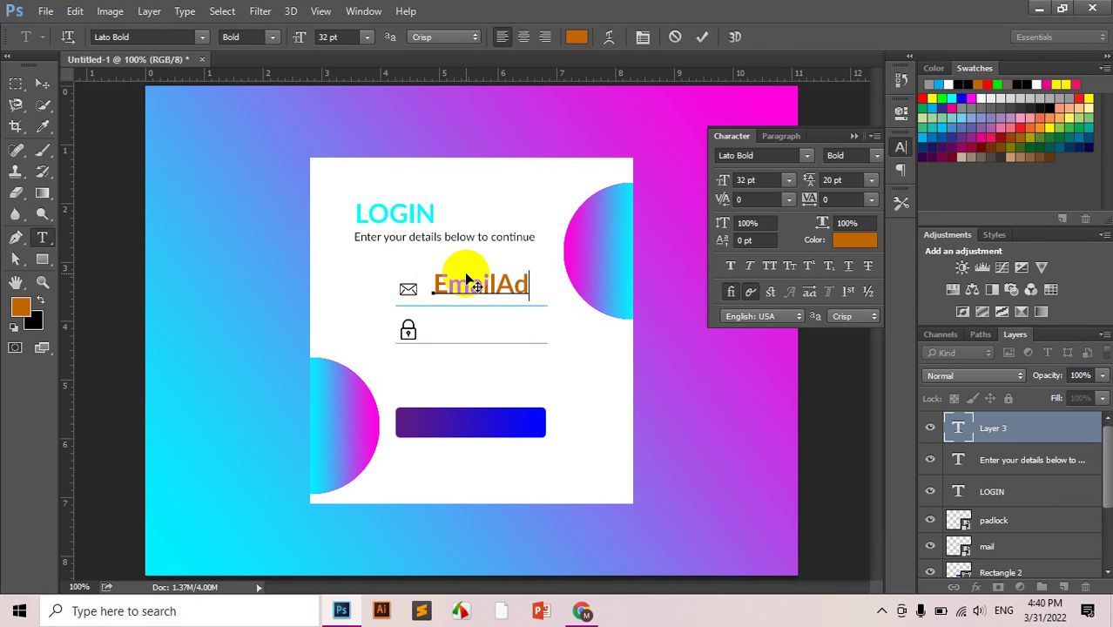
pyautogui.write('dress')
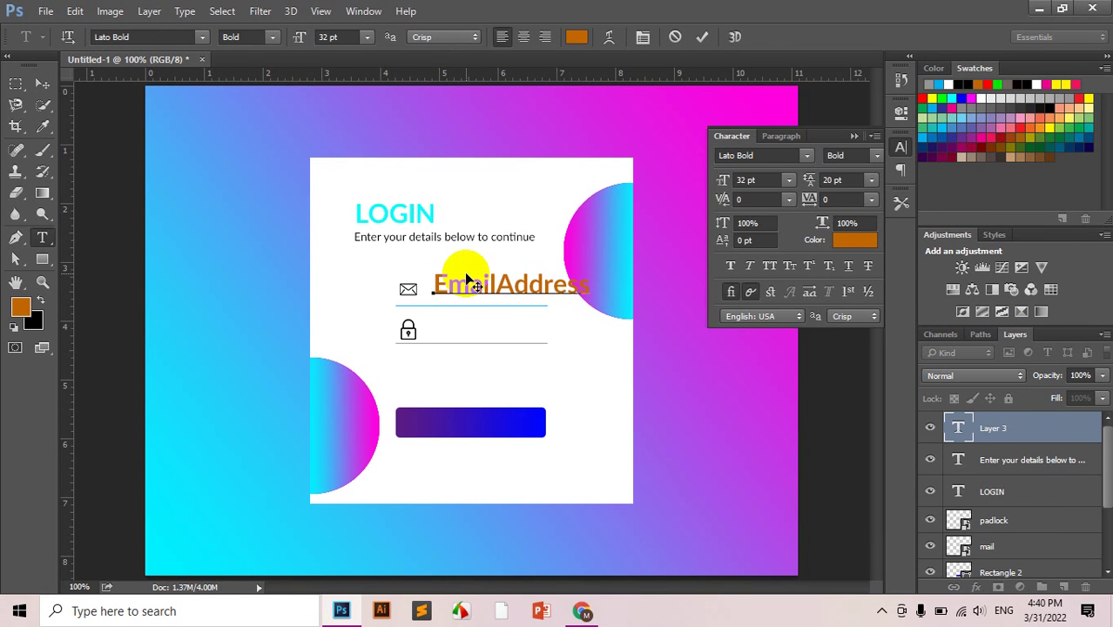
pyautogui.press('Left')
pyautogui.press('Left')
pyautogui.press('Left')
pyautogui.press('Left')
pyautogui.press('Left')
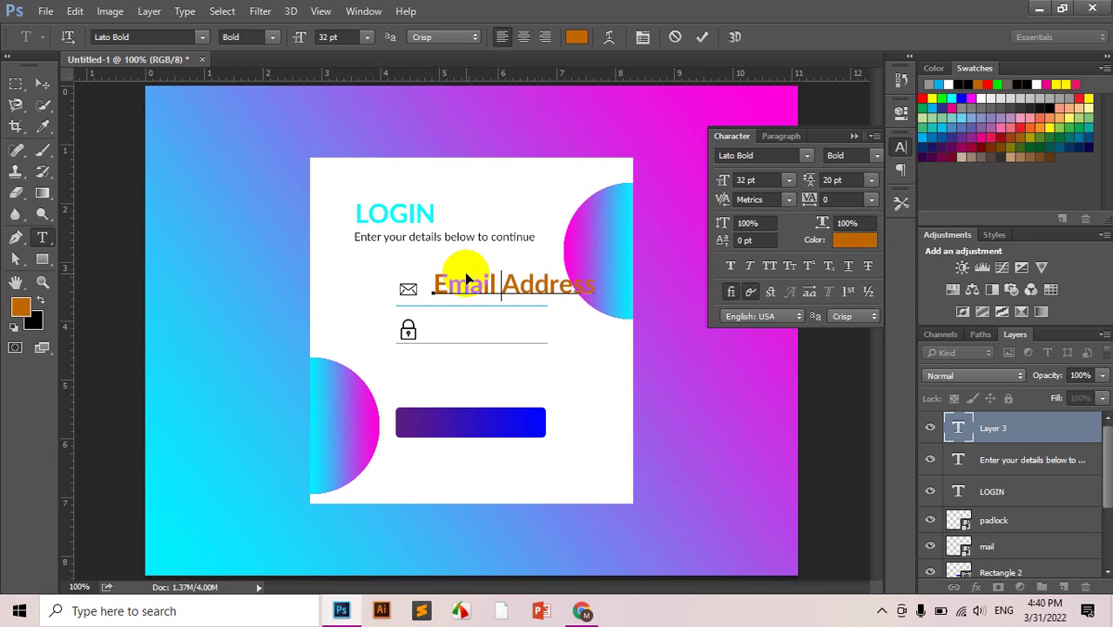
pyautogui.hotkey('ctrl', 'Return')
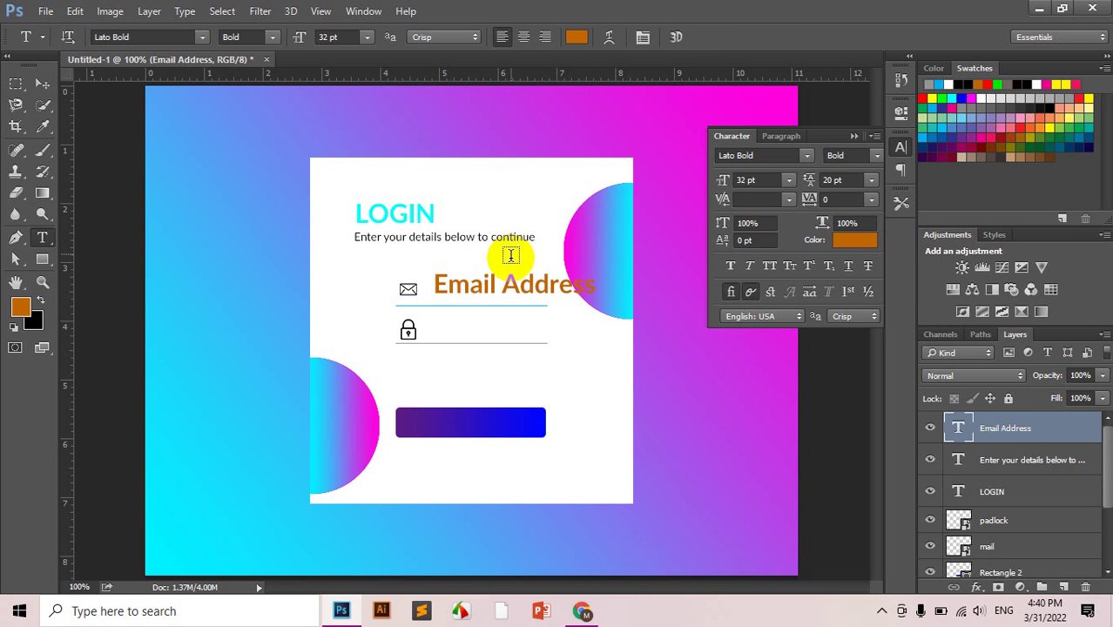
pyautogui.press('v')
pyautogui.moveTo(523, 278); pyautogui.dragTo(506, 282)
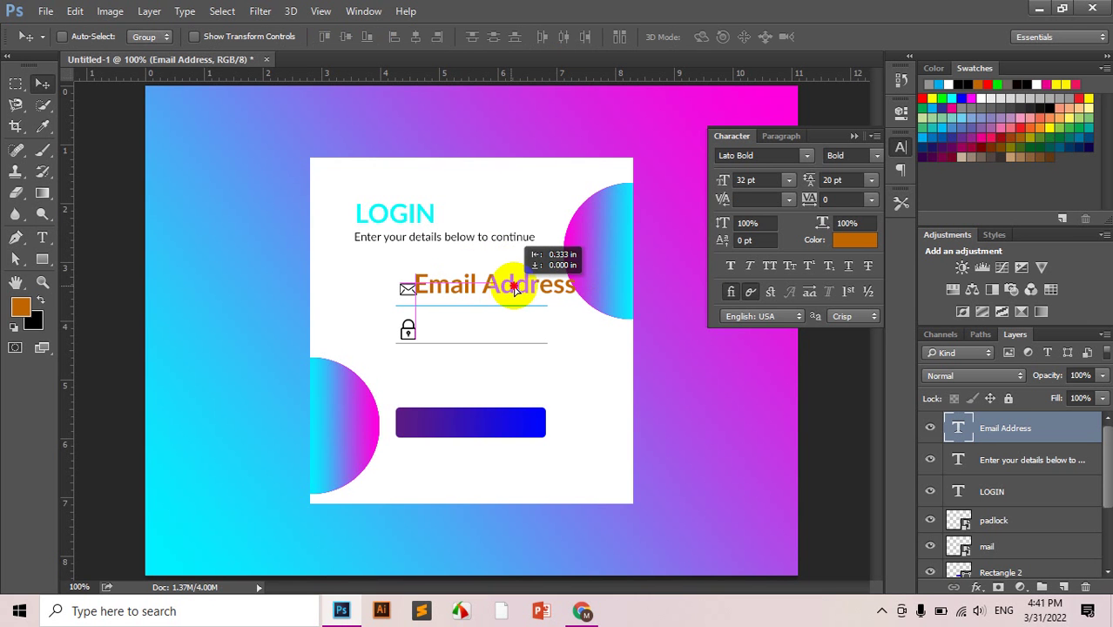
# Make the label 18 pt black Lato Regular and duplicate it beside the padlock.
pyautogui.click(786, 180)
pyautogui.click(780, 351)
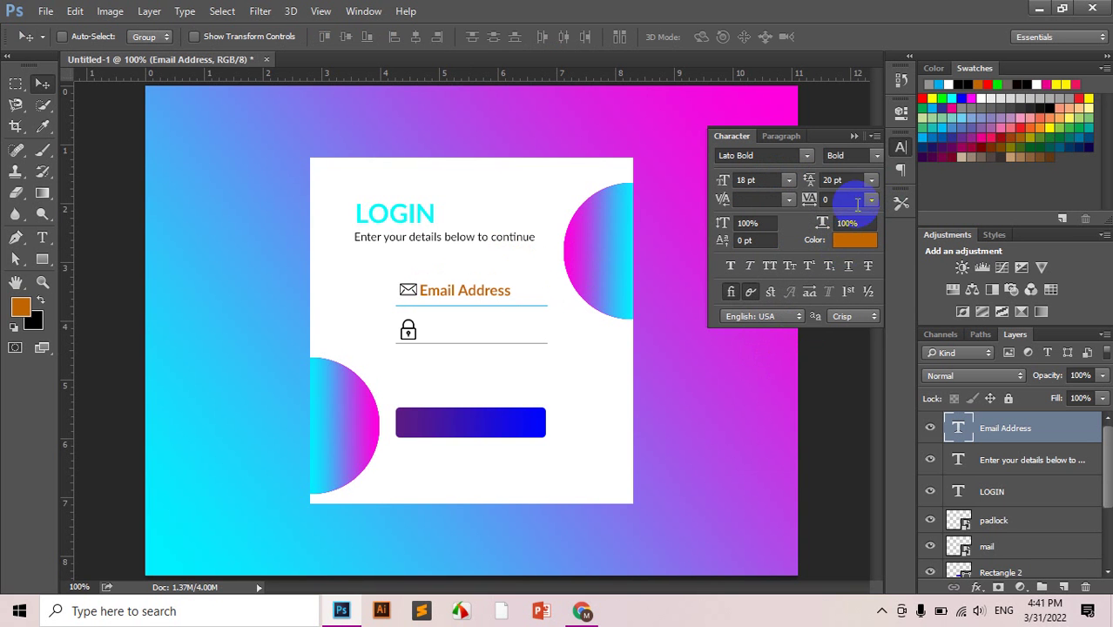
pyautogui.click(876, 156)
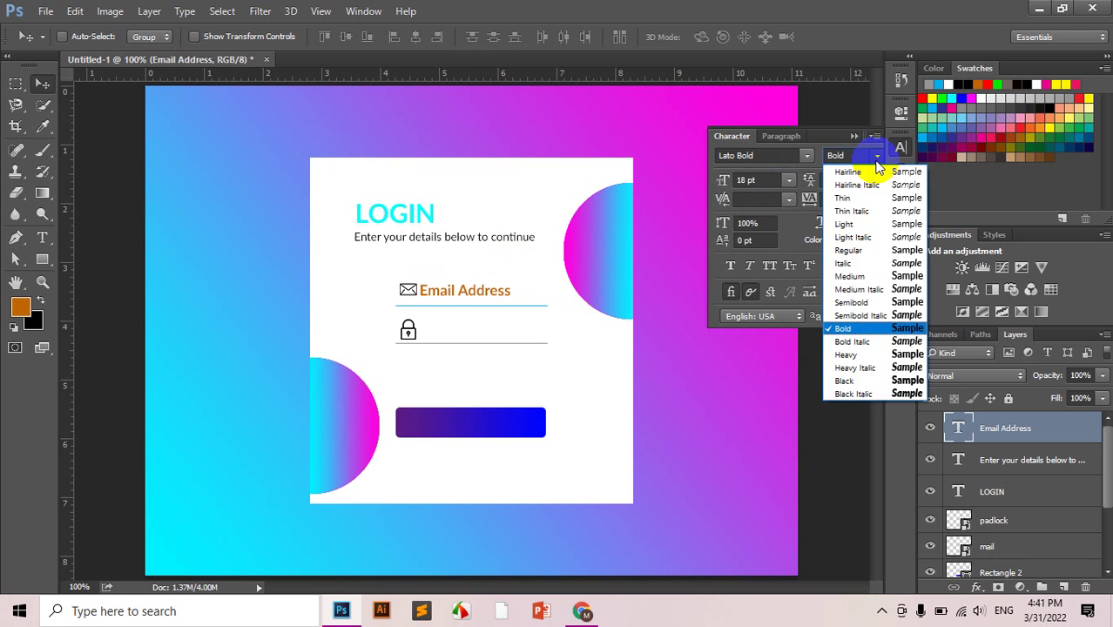
pyautogui.click(858, 250)
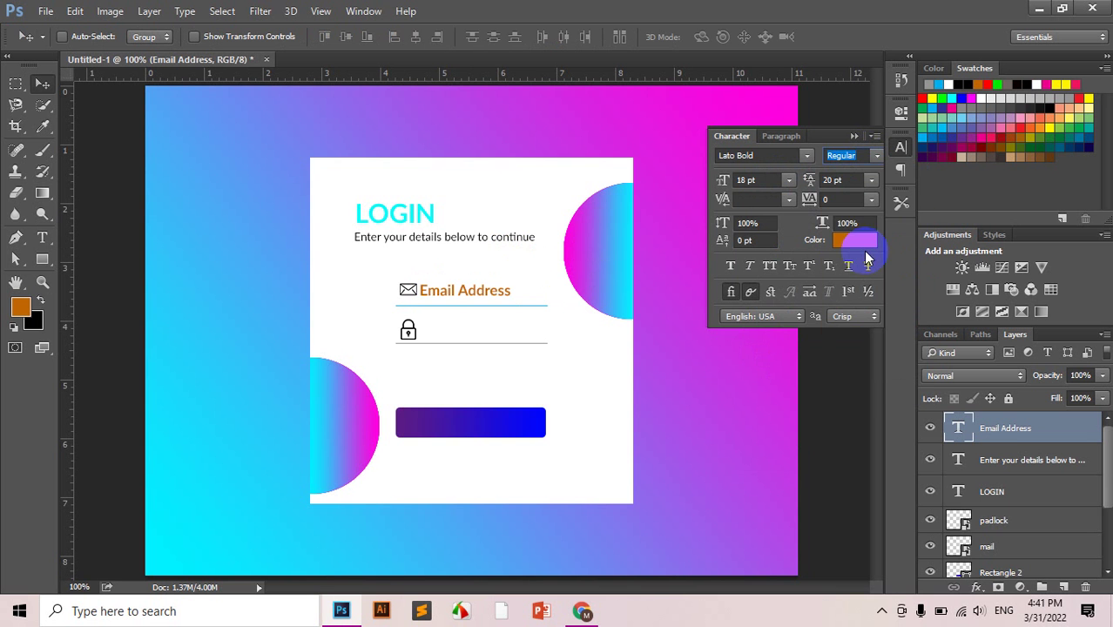
pyautogui.click(858, 244)
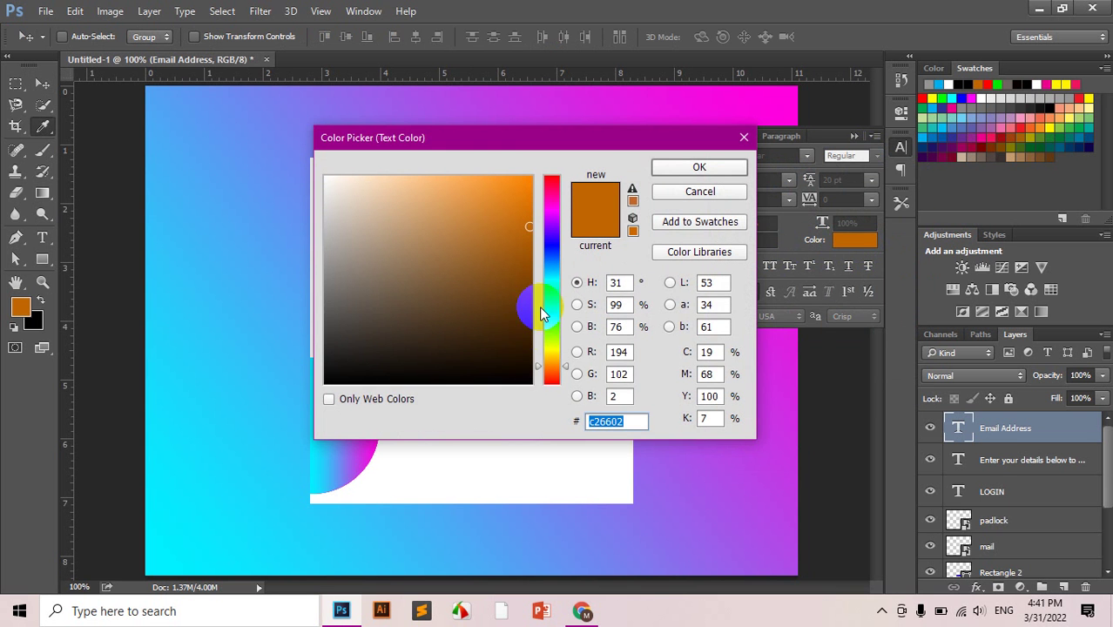
pyautogui.moveTo(516, 343); pyautogui.dragTo(532, 388)
pyautogui.click(692, 167)
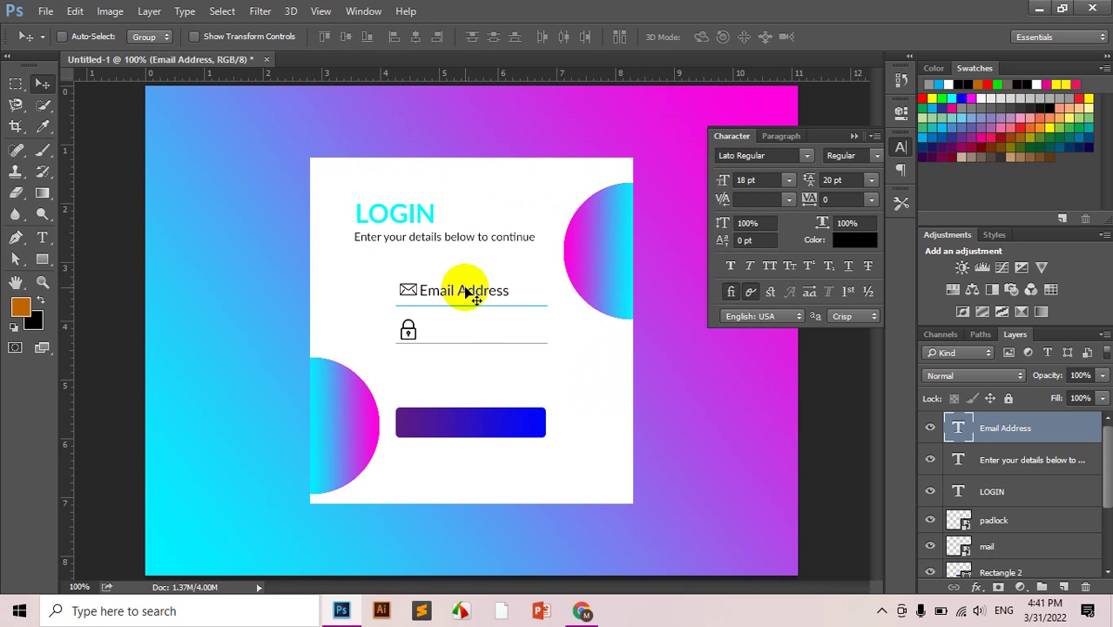
pyautogui.moveTo(467, 291); pyautogui.dragTo(467, 336)
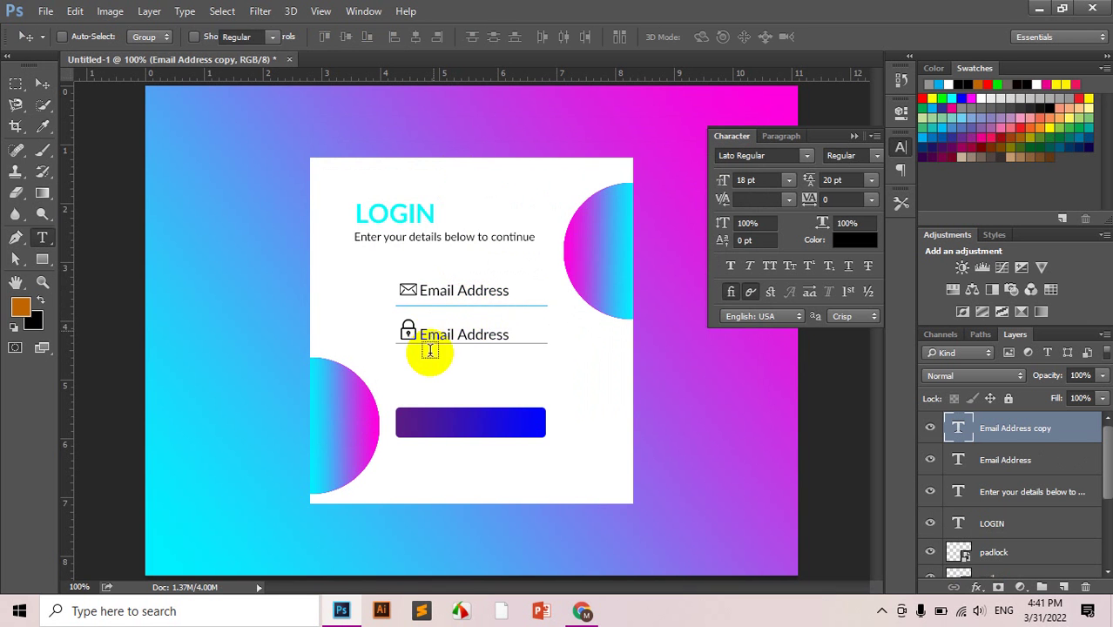
# Change the copied label beside the padlock to read 'Password'.
pyautogui.press('t')
pyautogui.click(462, 336)
pyautogui.hotkey('ctrl', 'a')
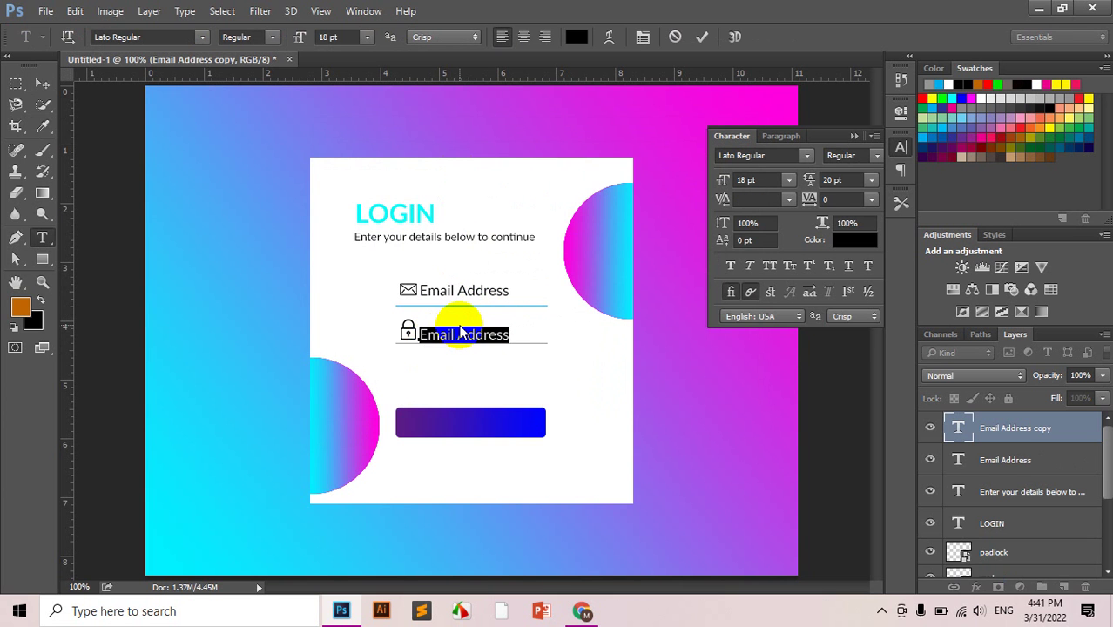
pyautogui.press('Left')
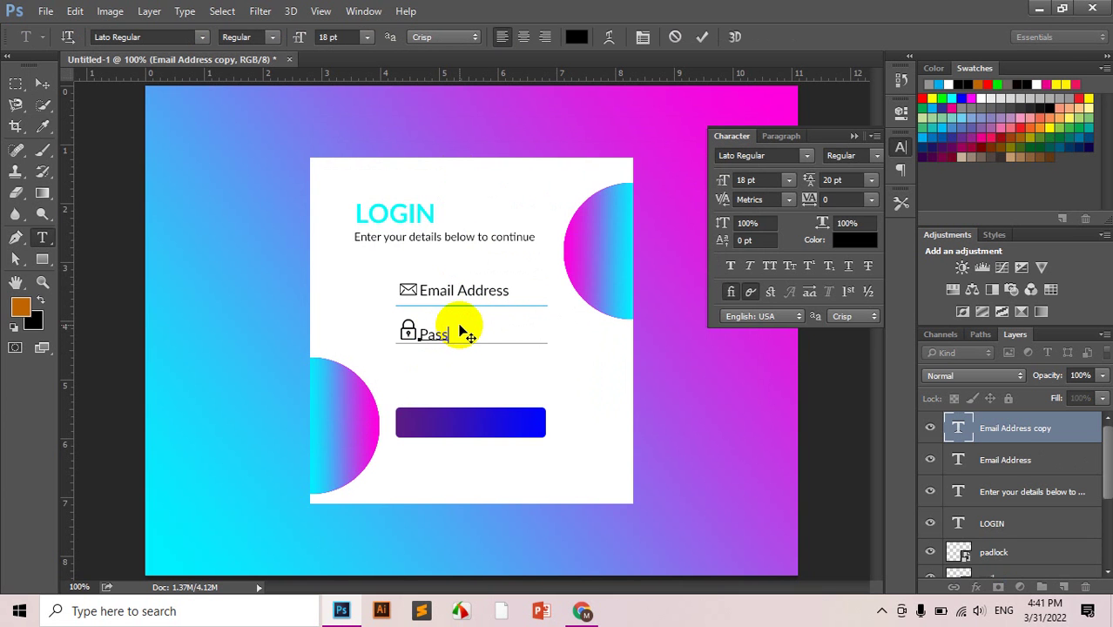
pyautogui.hotkey('ctrl', 'Return')
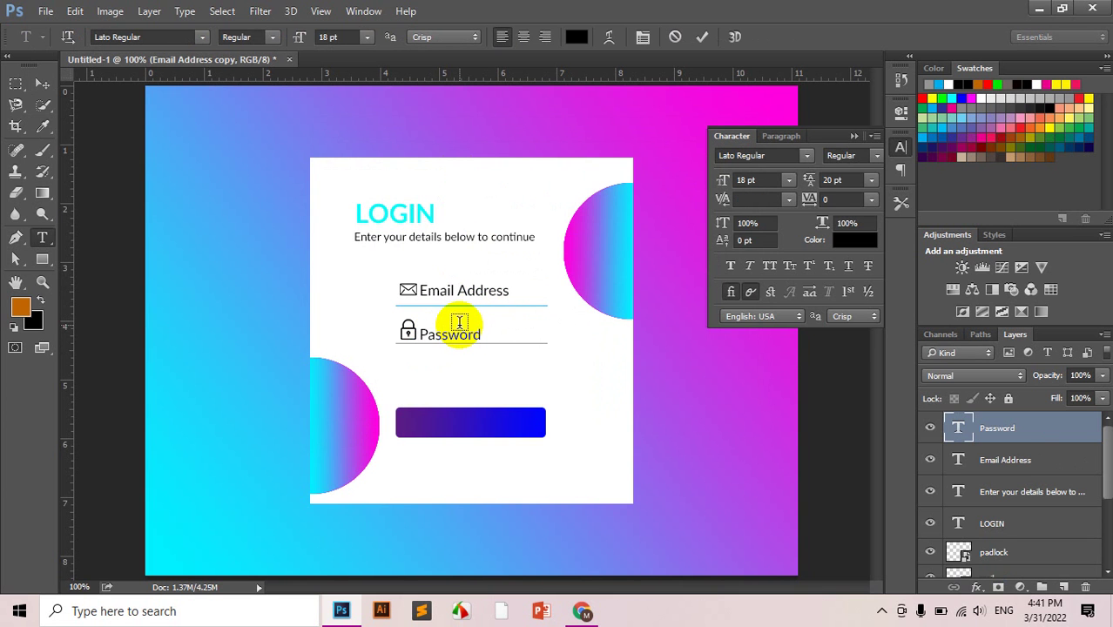
# After checking the reference, place a duplicate Password text below the password field.
pyautogui.click(327, 612)
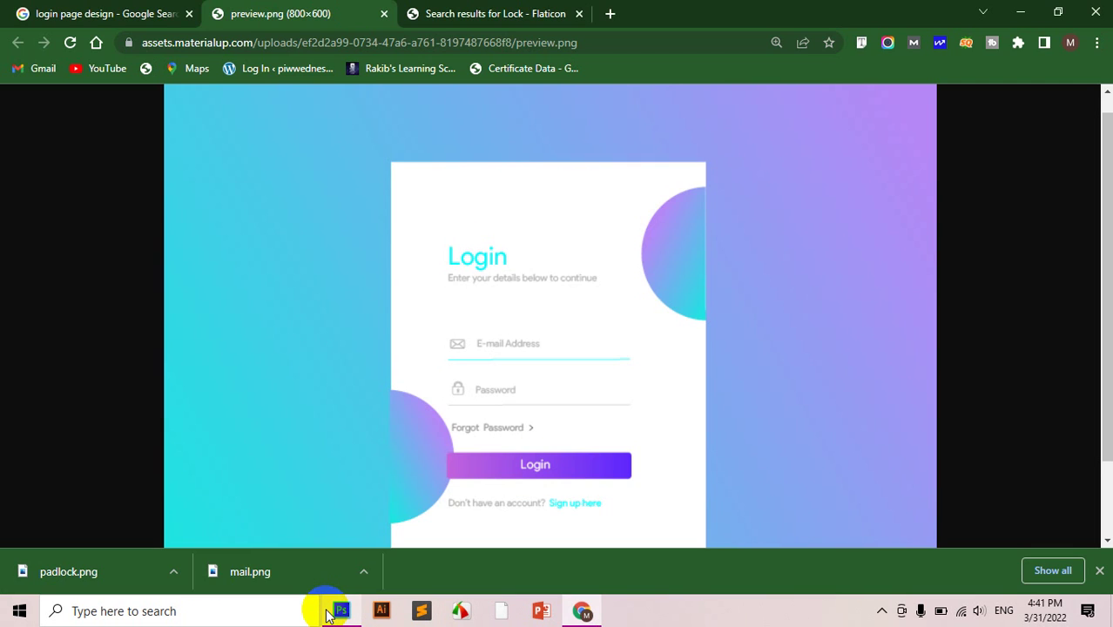
pyautogui.click(340, 610)
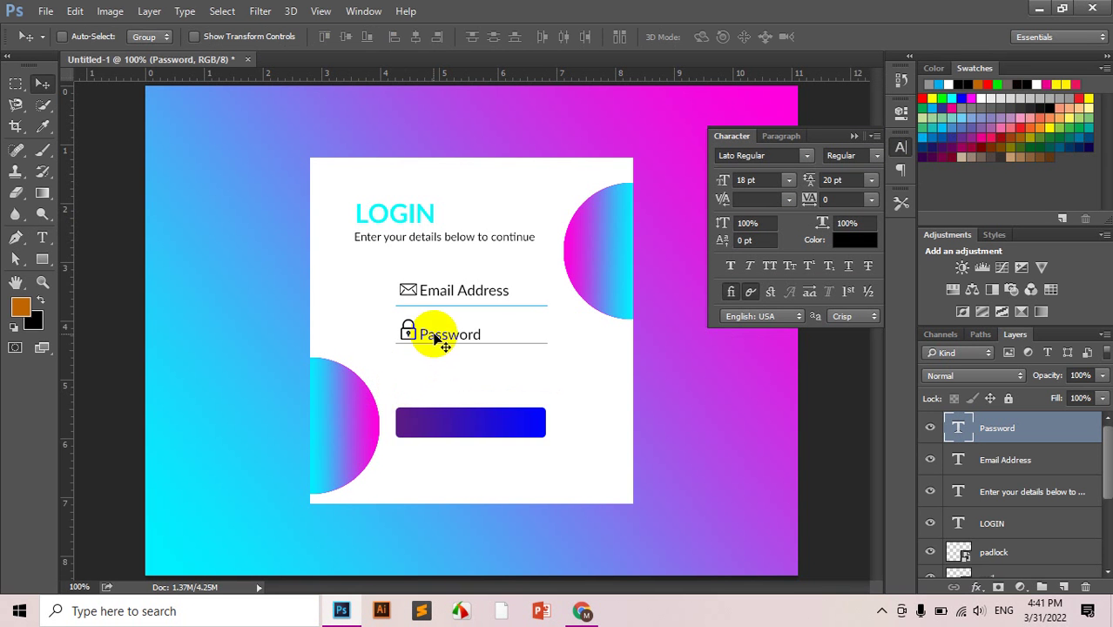
pyautogui.moveTo(427, 340); pyautogui.dragTo(416, 373)
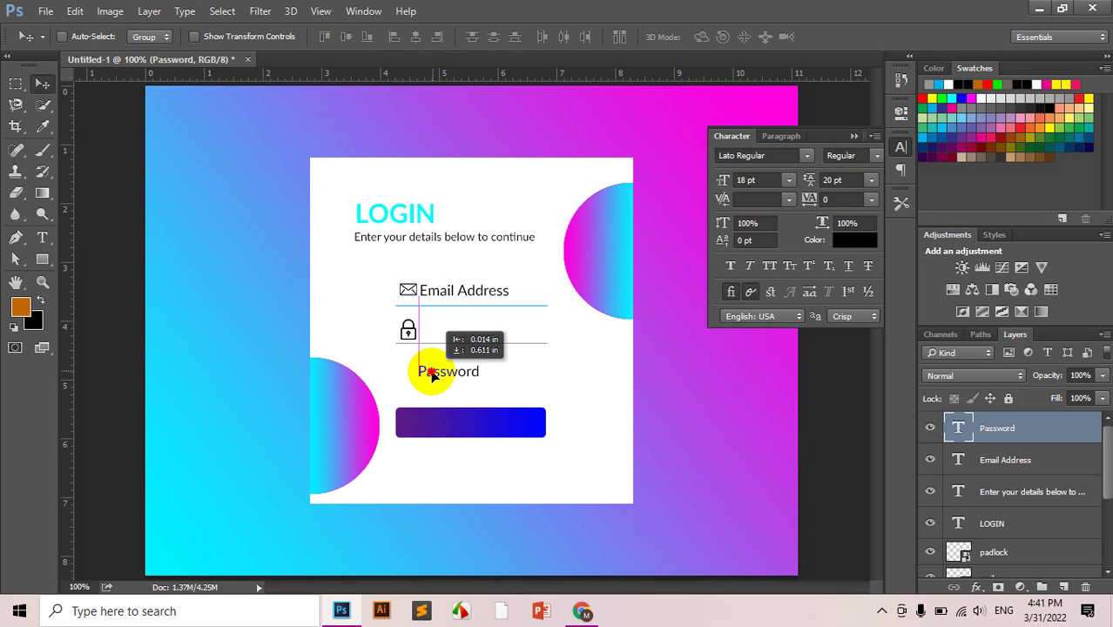
pyautogui.moveTo(420, 377)
pyautogui.mouseDown()
pyautogui.moveTo(439, 341)
pyautogui.moveTo(427, 383)
pyautogui.moveTo(418, 377)
pyautogui.mouseUp()
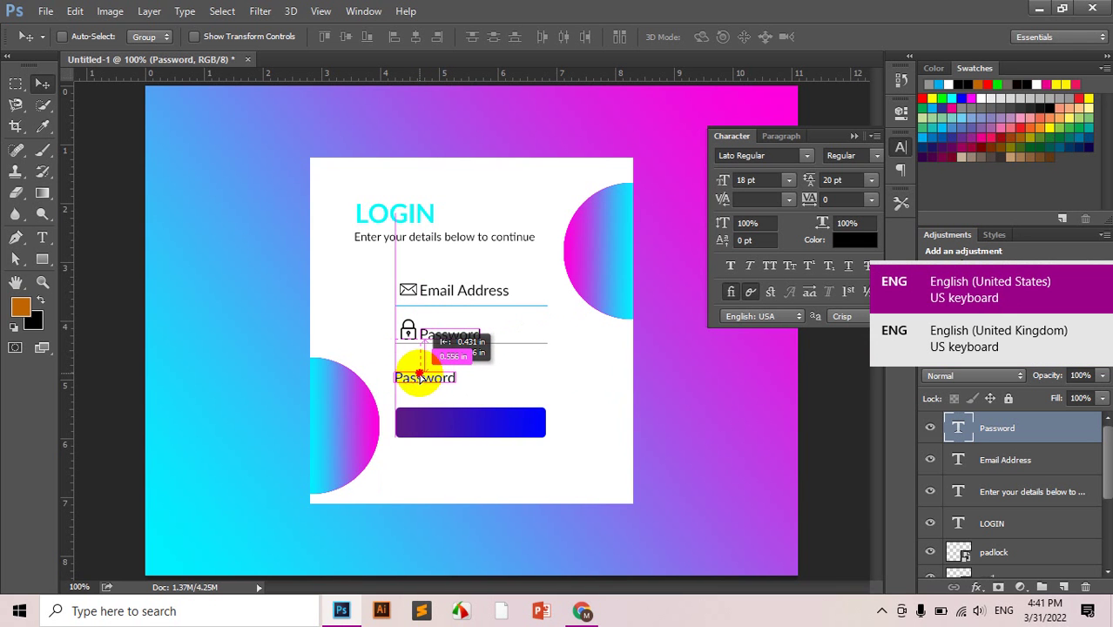
pyautogui.moveTo(417, 376); pyautogui.dragTo(419, 376)
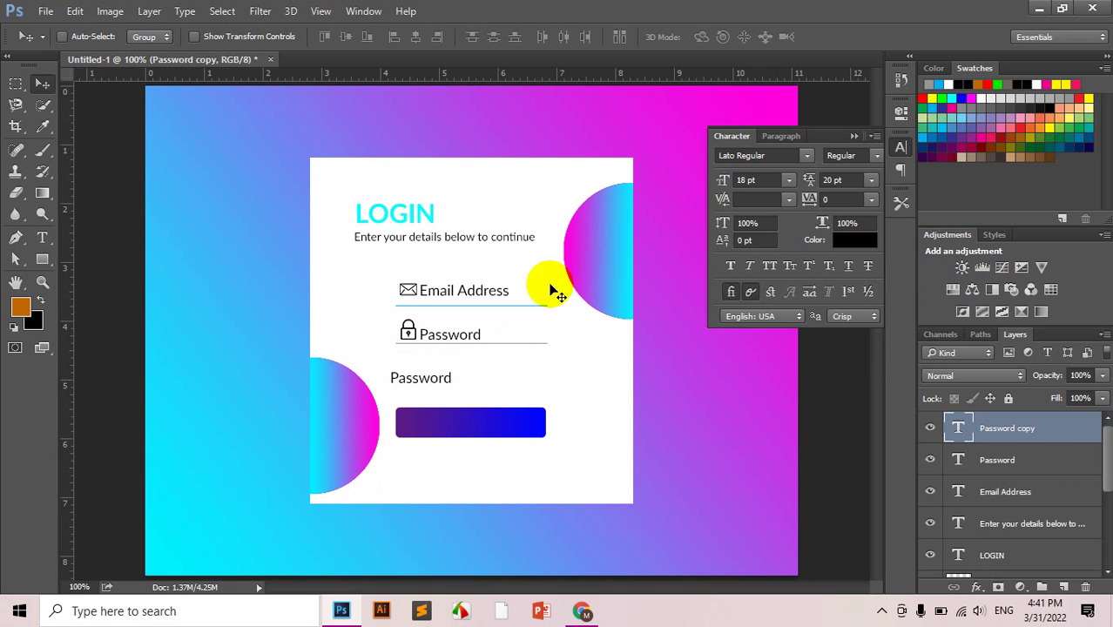
# Rewrite the duplicated Password text as 'Forgot Password>'.
pyautogui.press('t')
pyautogui.doubleClick(418, 377)
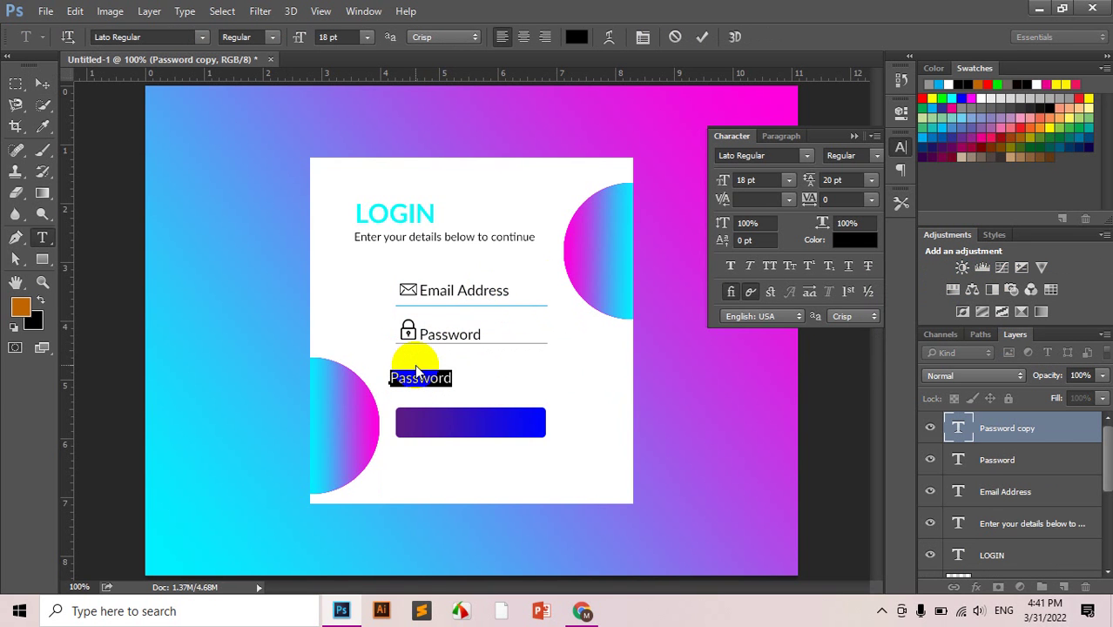
pyautogui.press('Left')
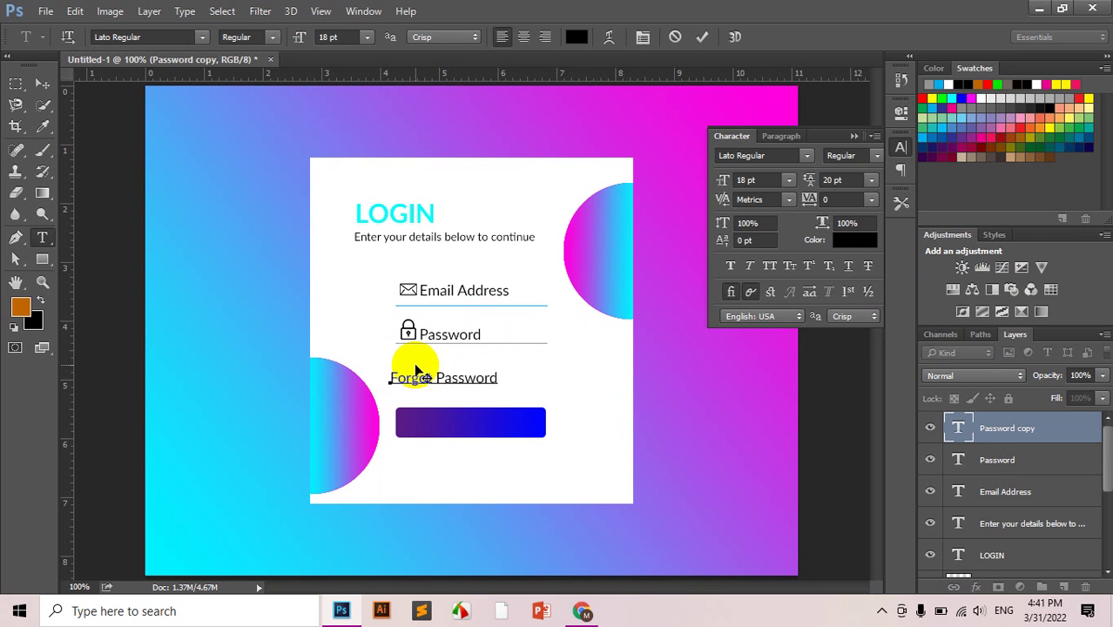
pyautogui.write('>')
pyautogui.hotkey('ctrl', 'Return')
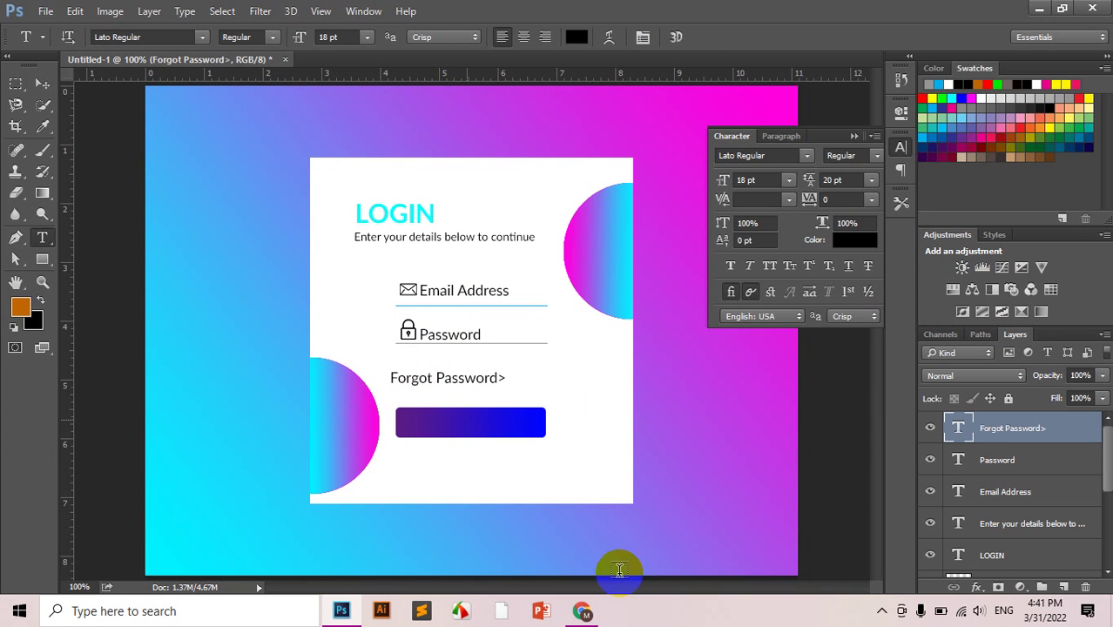
# After checking the reference, space it to read 'Forgot Password >'.
pyautogui.click(348, 612)
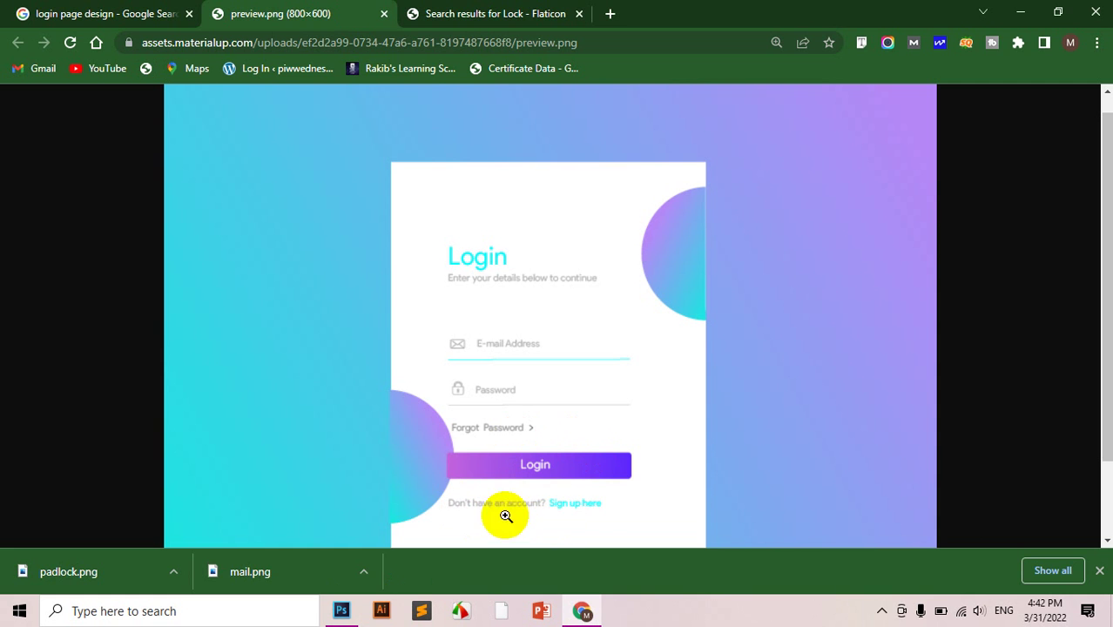
pyautogui.click(341, 611)
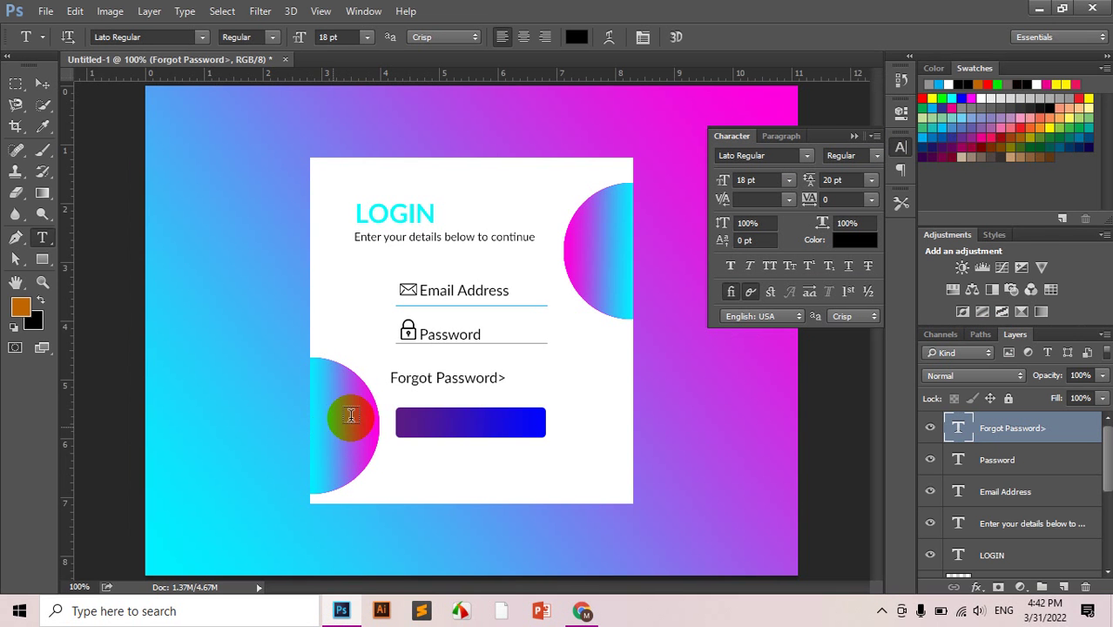
pyautogui.click(499, 378)
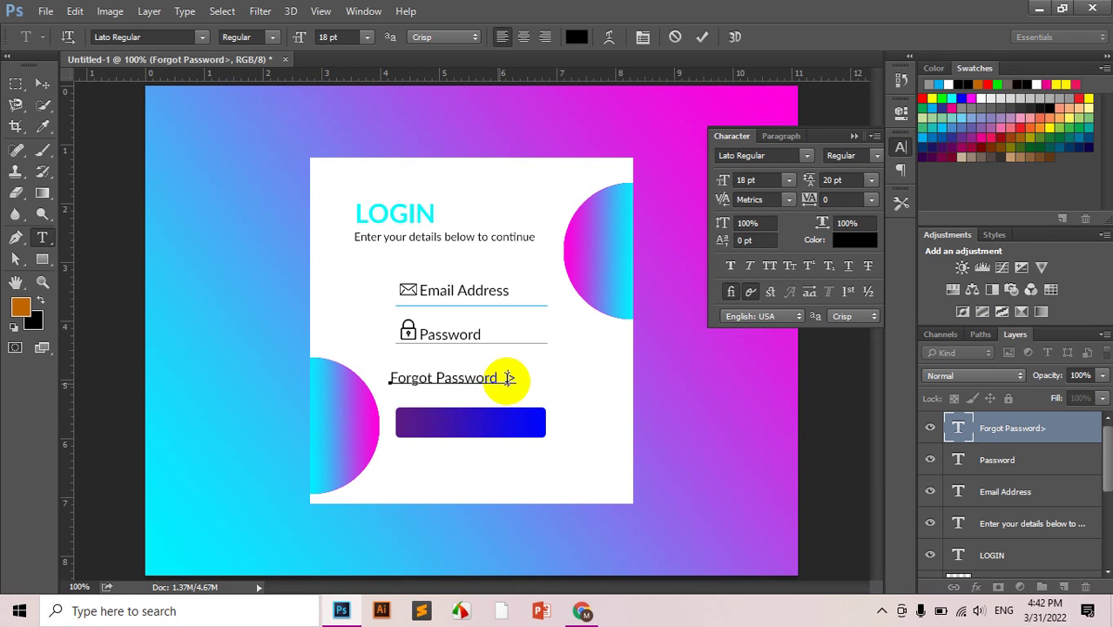
pyautogui.hotkey('ctrl', 'Return')
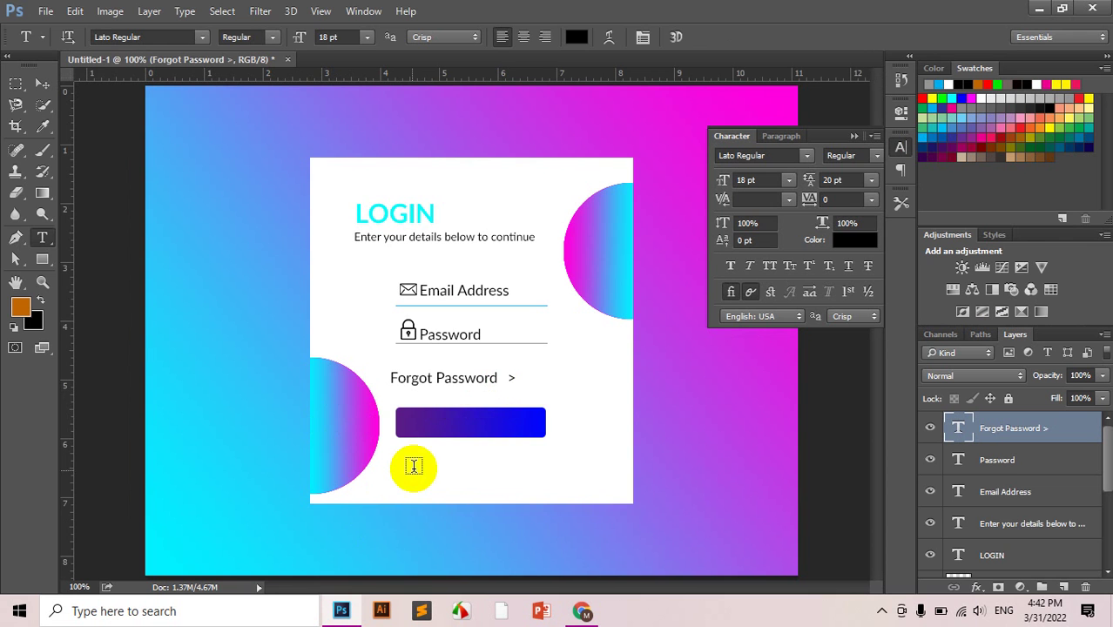
# Write 'Don't have an account Sign Up Here' beneath the login button.
pyautogui.click(399, 468)
pyautogui.write('Don’t have an account')
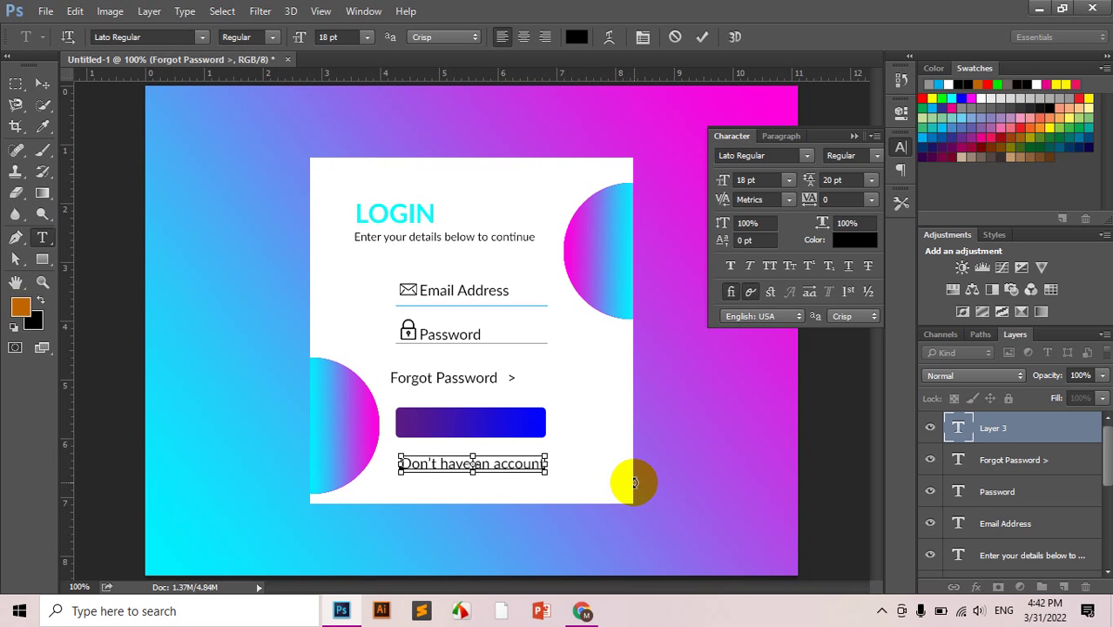
pyautogui.hotkey('ctrl', 'Return')
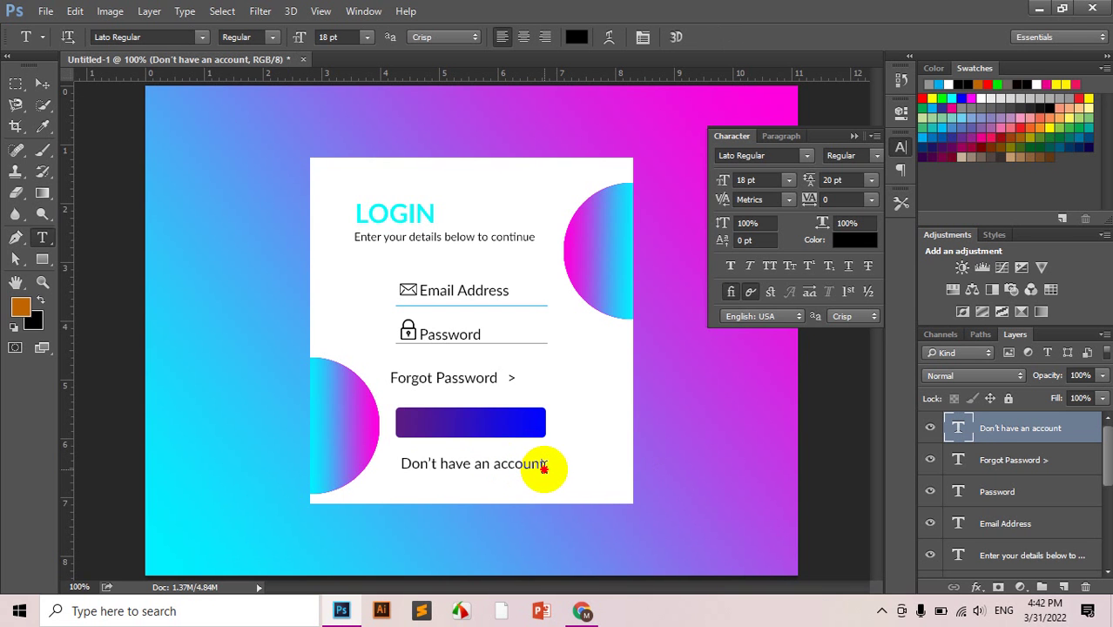
pyautogui.click(542, 468)
pyautogui.write('Sign Up Here')
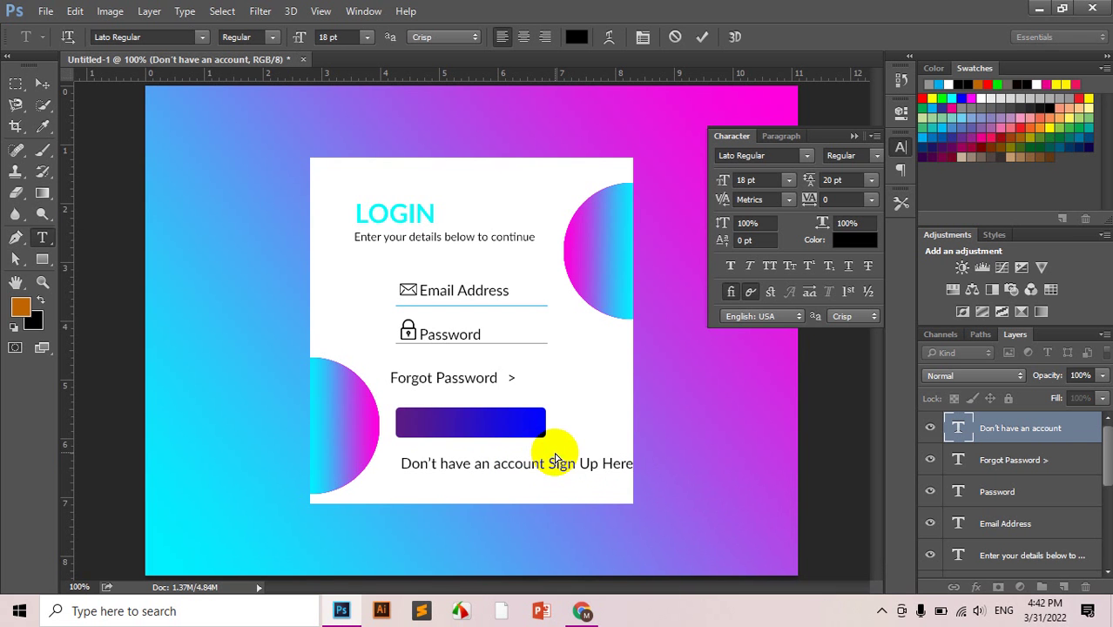
pyautogui.hotkey('ctrl', 'Return')
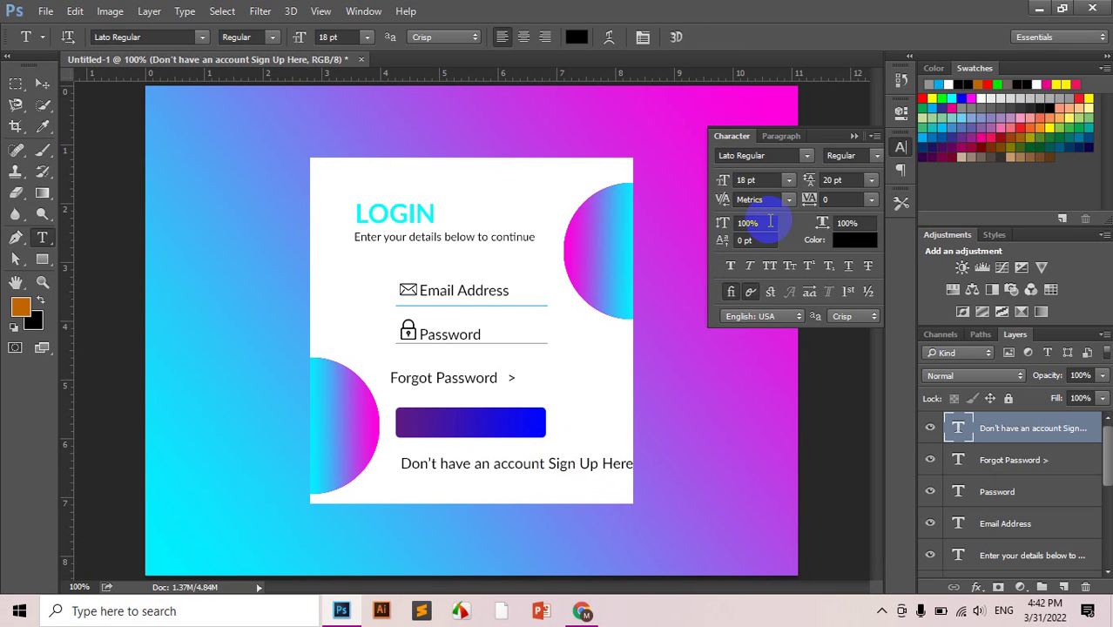
# Set that line to 14 pt and compare it with the reference design.
pyautogui.click(788, 180)
pyautogui.click(772, 330)
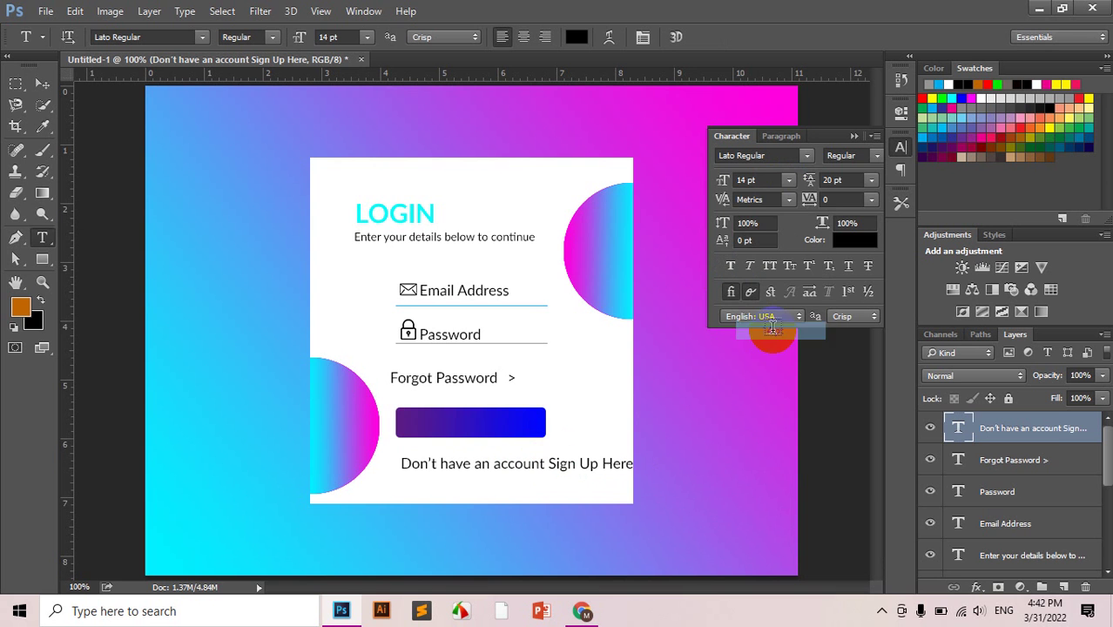
pyautogui.click(339, 610)
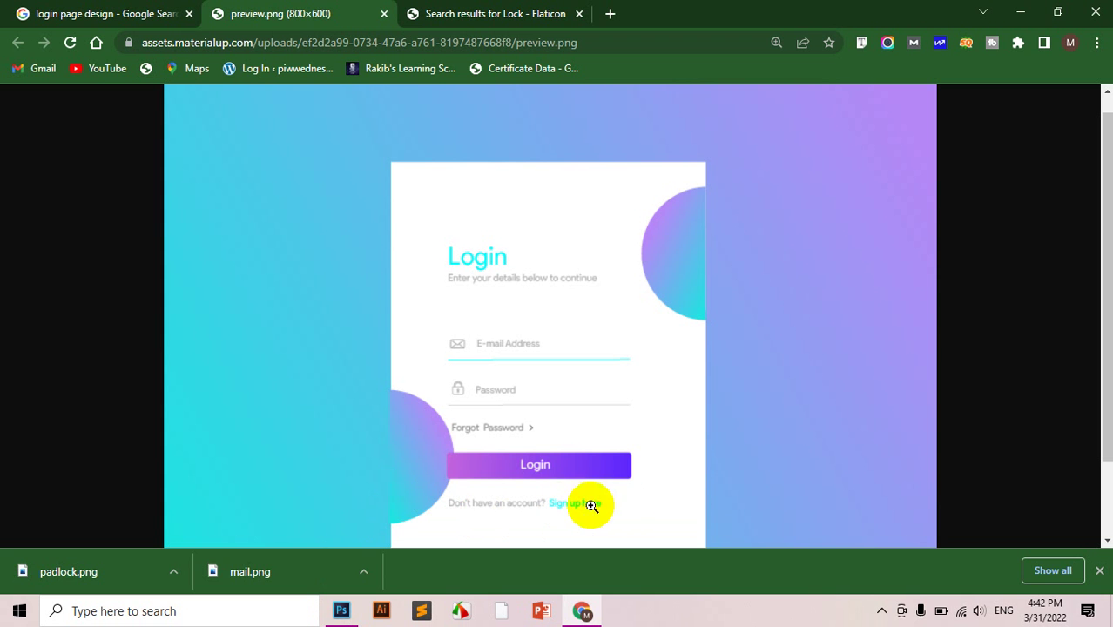
pyautogui.click(549, 582)
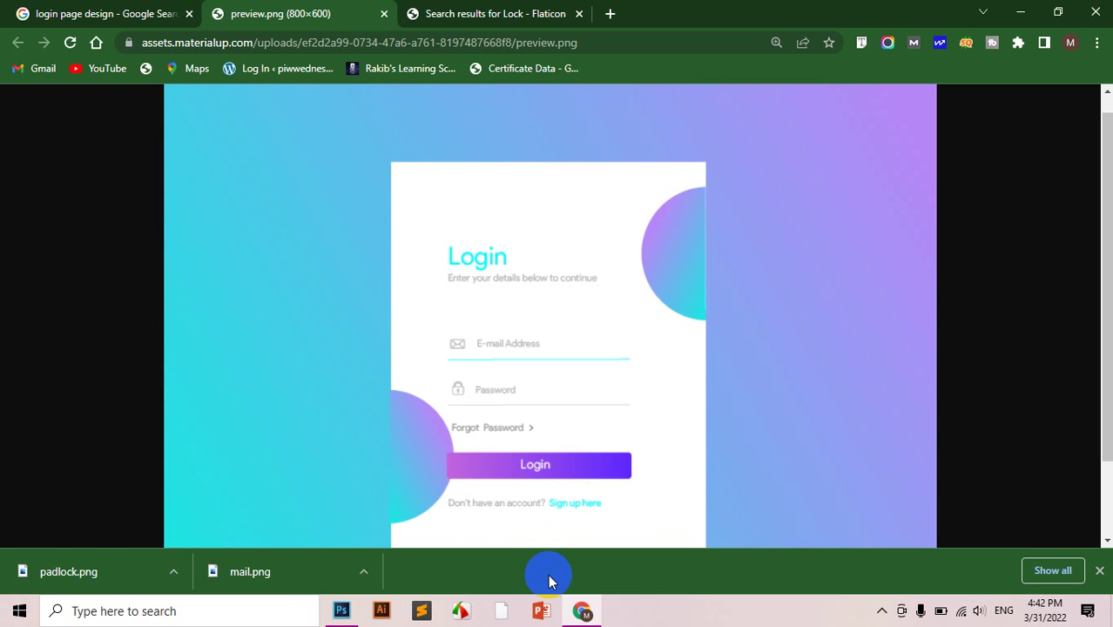
pyautogui.click(578, 610)
pyautogui.click(341, 610)
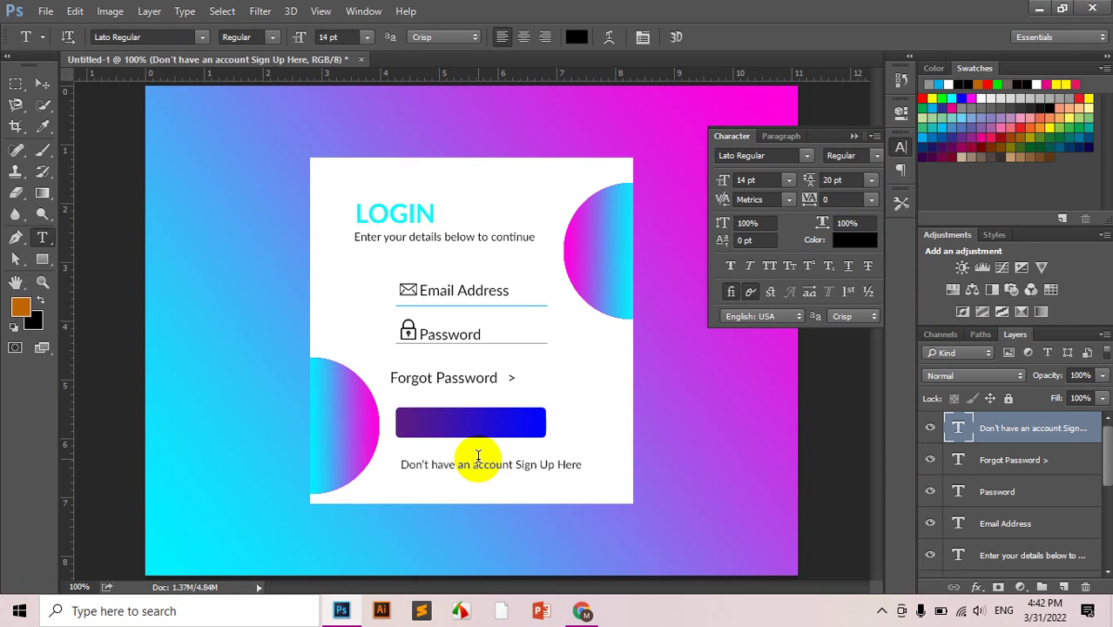
# Colour the words "Don't have an account" a light grey.
pyautogui.moveTo(513, 465); pyautogui.dragTo(373, 465)
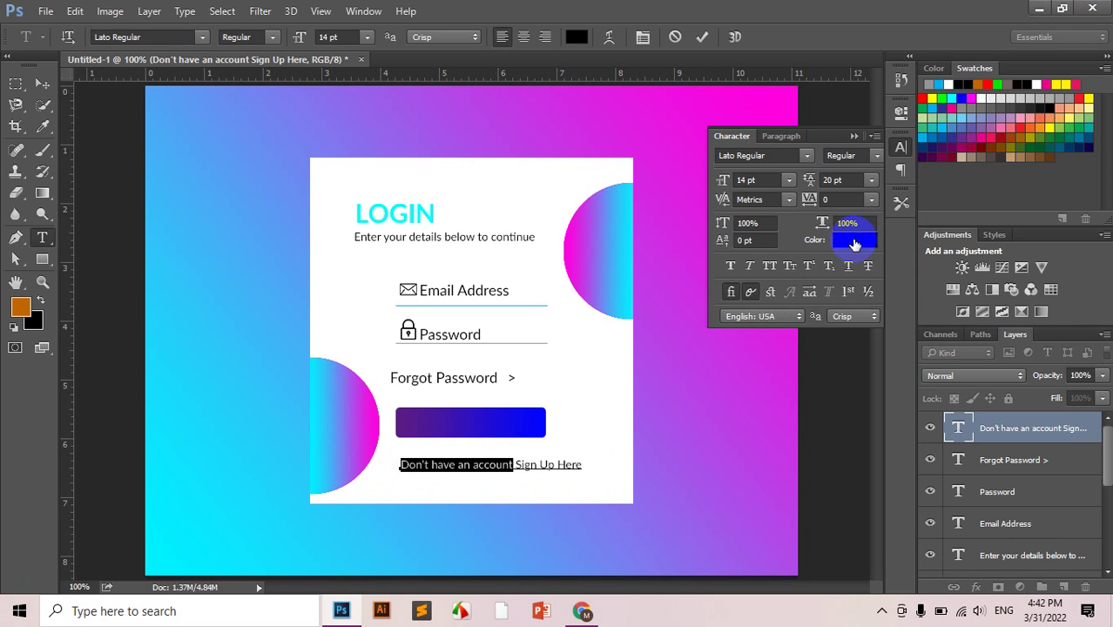
pyautogui.click(851, 239)
pyautogui.moveTo(397, 273)
pyautogui.mouseDown()
pyautogui.moveTo(302, 305)
pyautogui.moveTo(273, 301)
pyautogui.mouseUp()
pyautogui.click(694, 168)
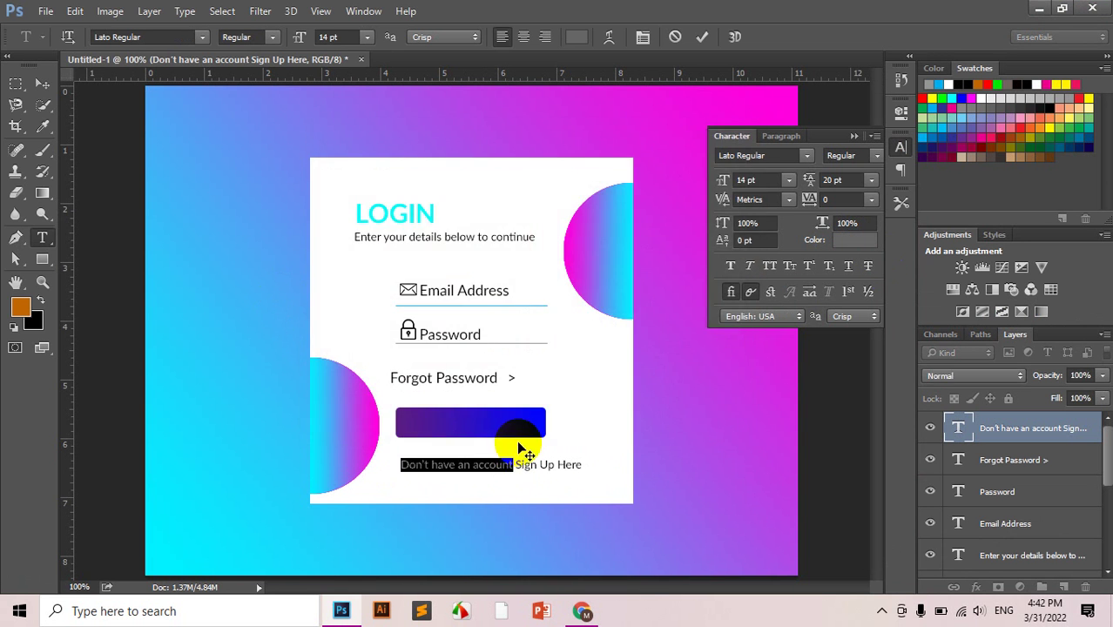
pyautogui.click(520, 468)
# Colour "Sign Up Here" bright cyan 00e4ff and commit the text.
pyautogui.moveTo(520, 466); pyautogui.dragTo(600, 467)
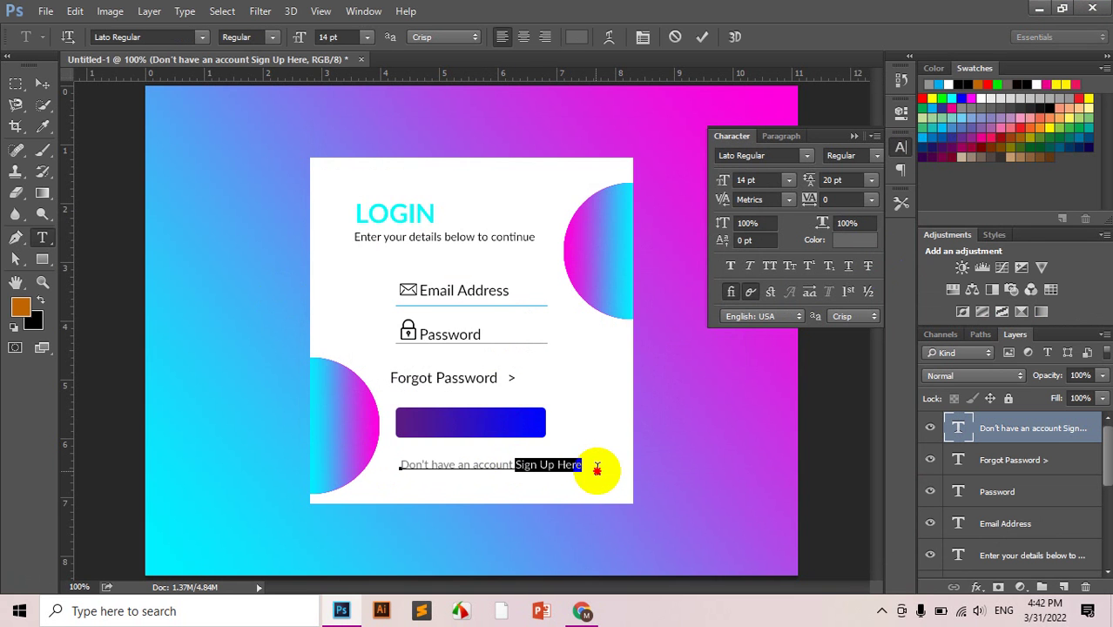
pyautogui.click(852, 241)
pyautogui.click(551, 278)
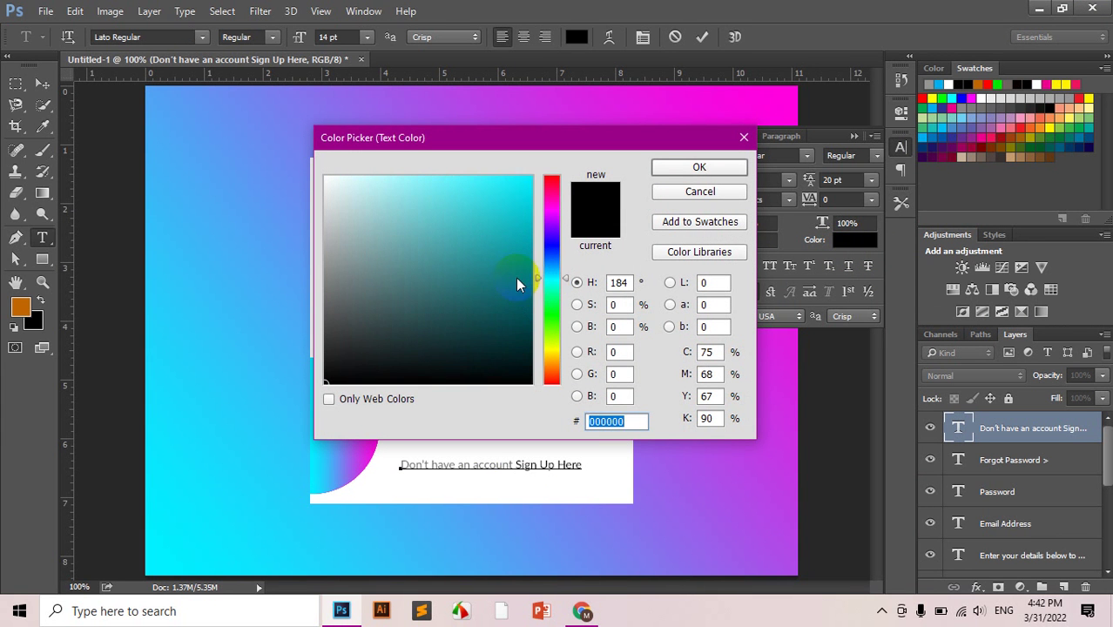
pyautogui.moveTo(485, 249); pyautogui.dragTo(559, 162)
pyautogui.moveTo(549, 278); pyautogui.dragTo(559, 276)
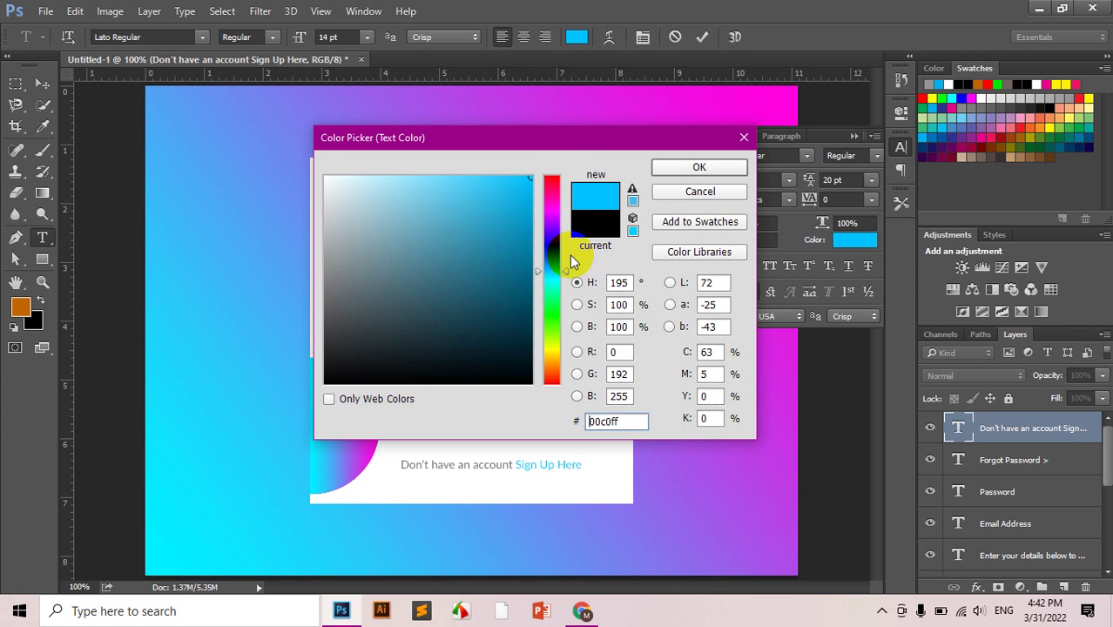
pyautogui.click(701, 166)
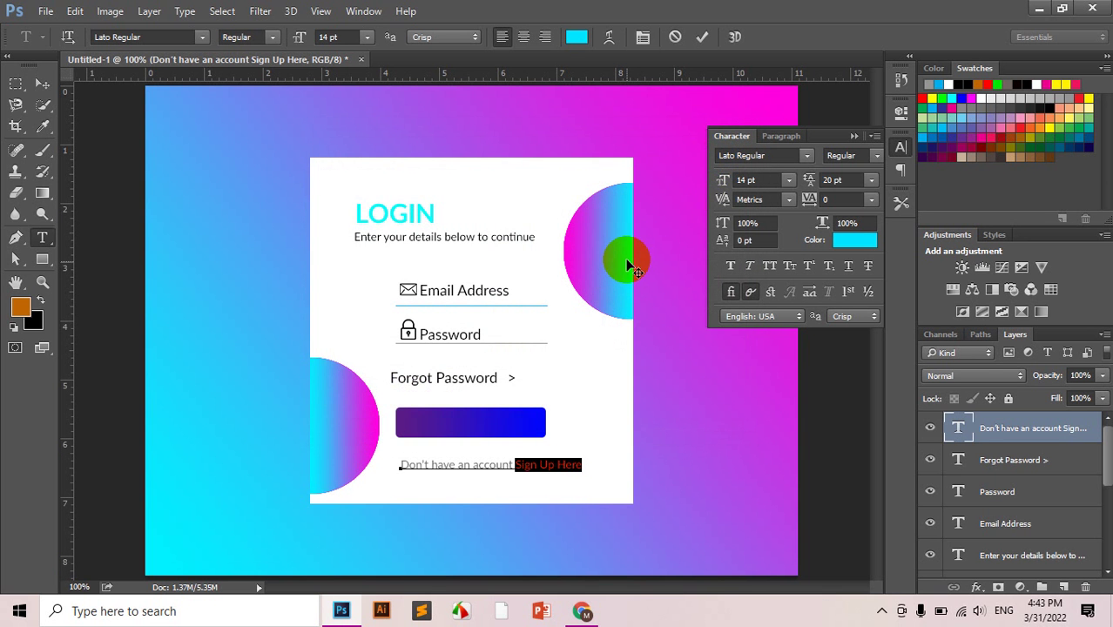
pyautogui.hotkey('ctrl', 'Return')
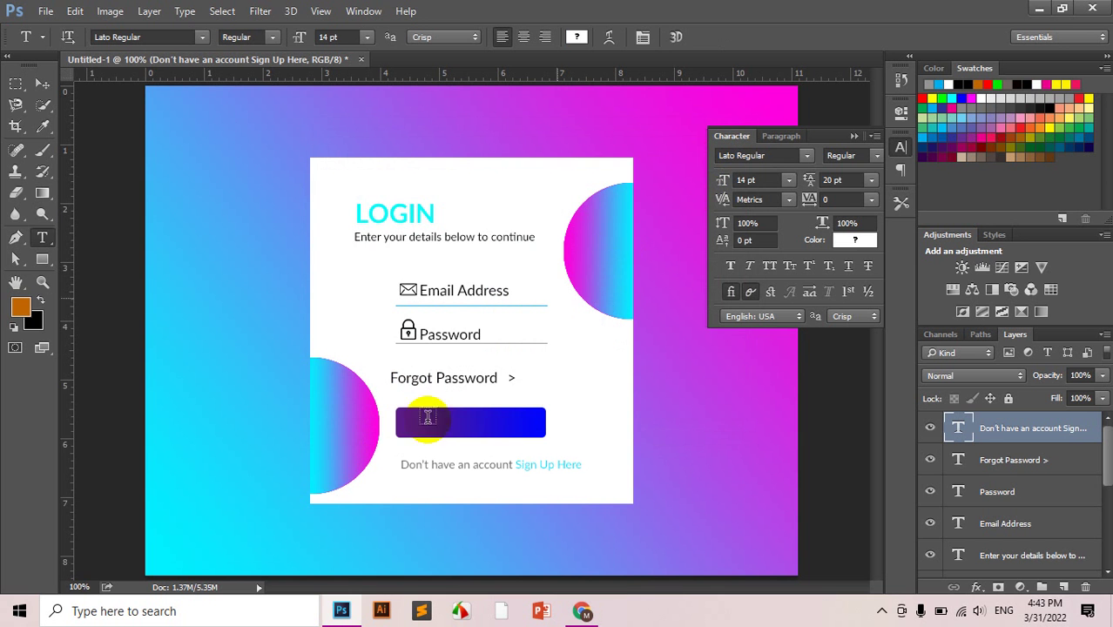
# Compare the mockup against the reference login page in the browser.
pyautogui.click(389, 612)
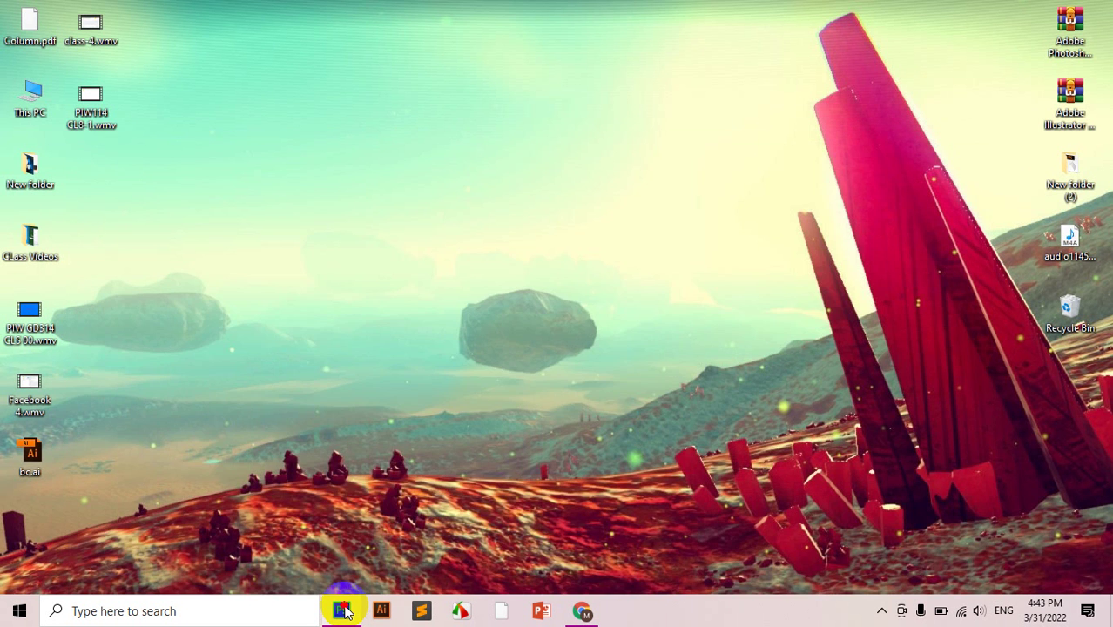
pyautogui.click(341, 610)
pyautogui.click(579, 612)
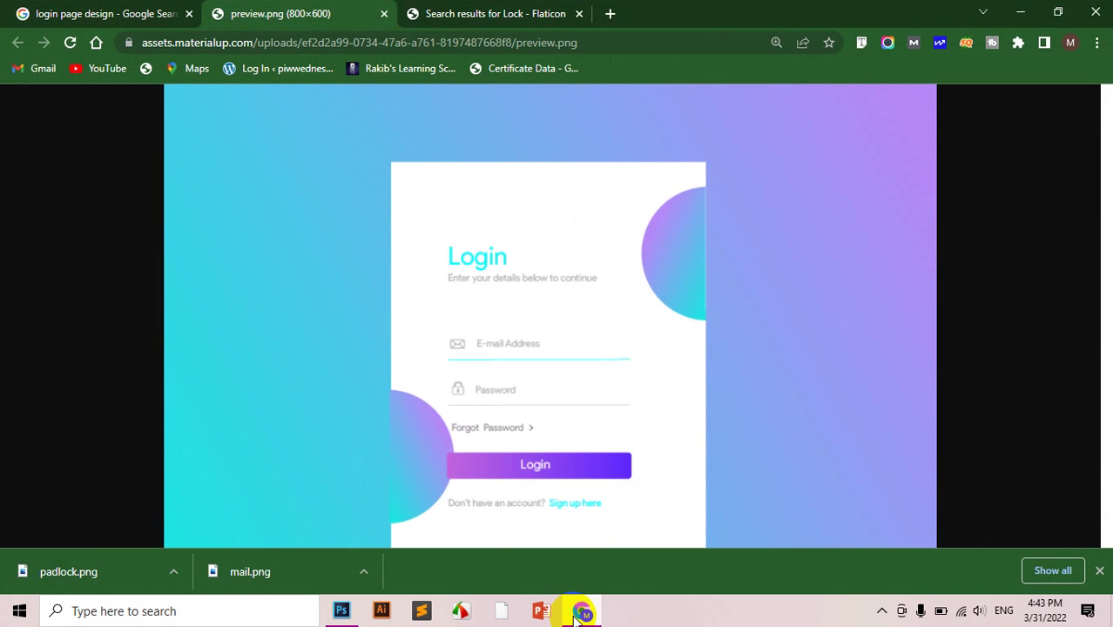
pyautogui.click(340, 612)
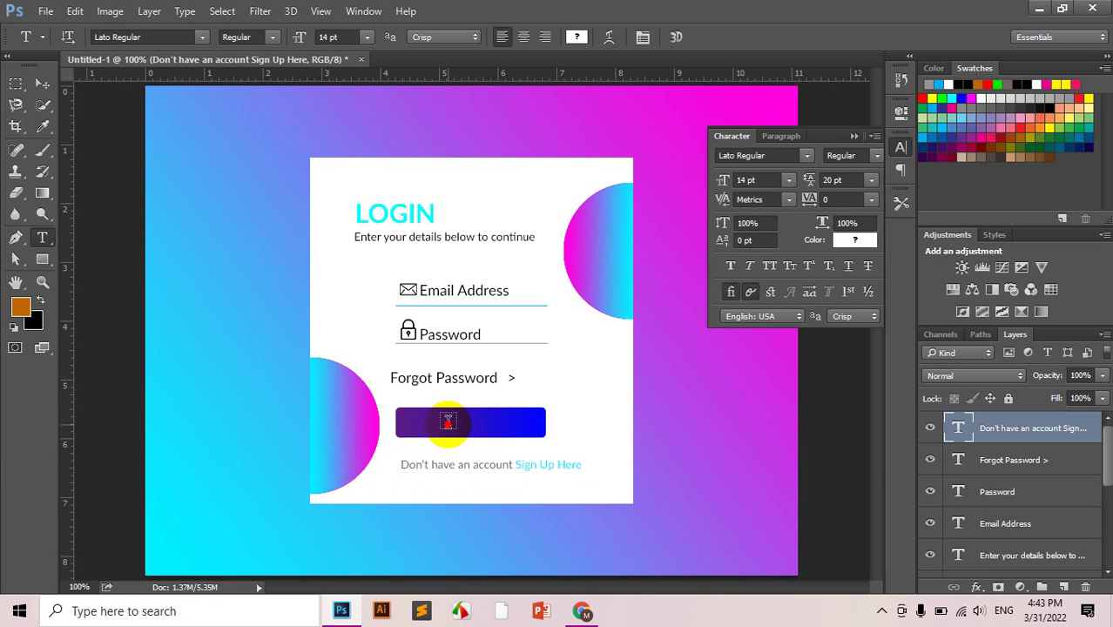
# Add a LOGIN text label on the button and colour it white (ffffff).
pyautogui.click(448, 427)
pyautogui.write('LOGIN')
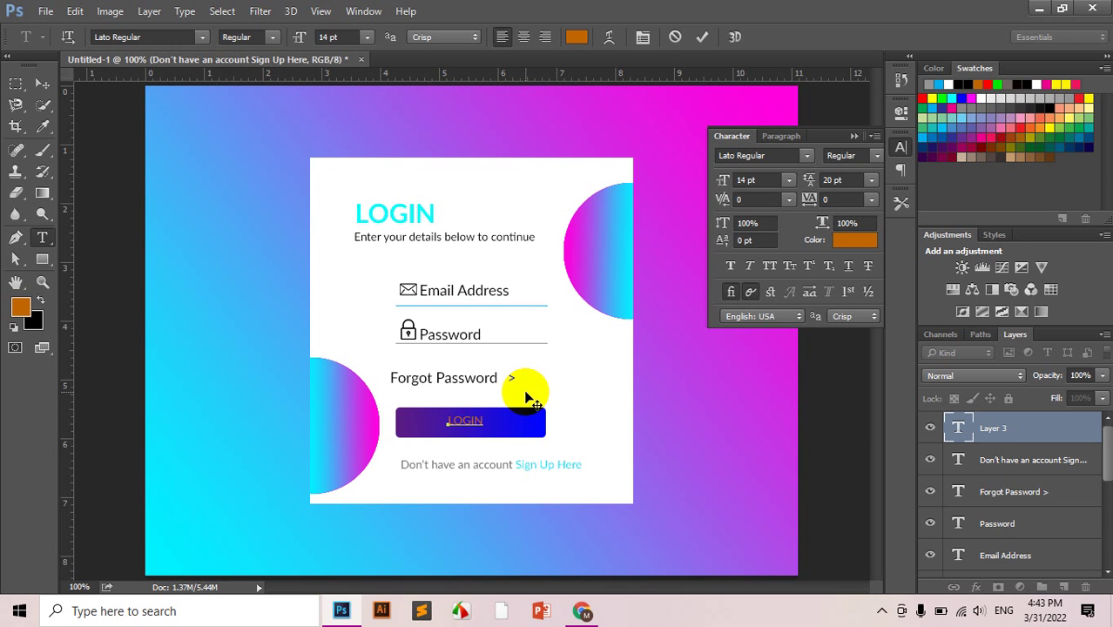
pyautogui.click(525, 396)
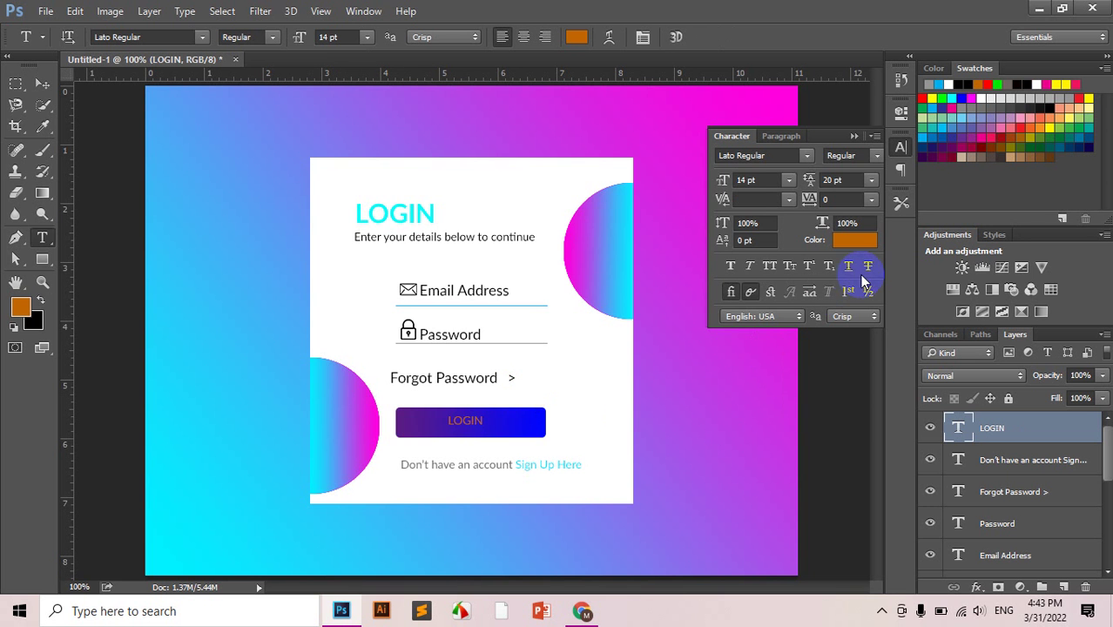
pyautogui.click(855, 240)
pyautogui.click(326, 178)
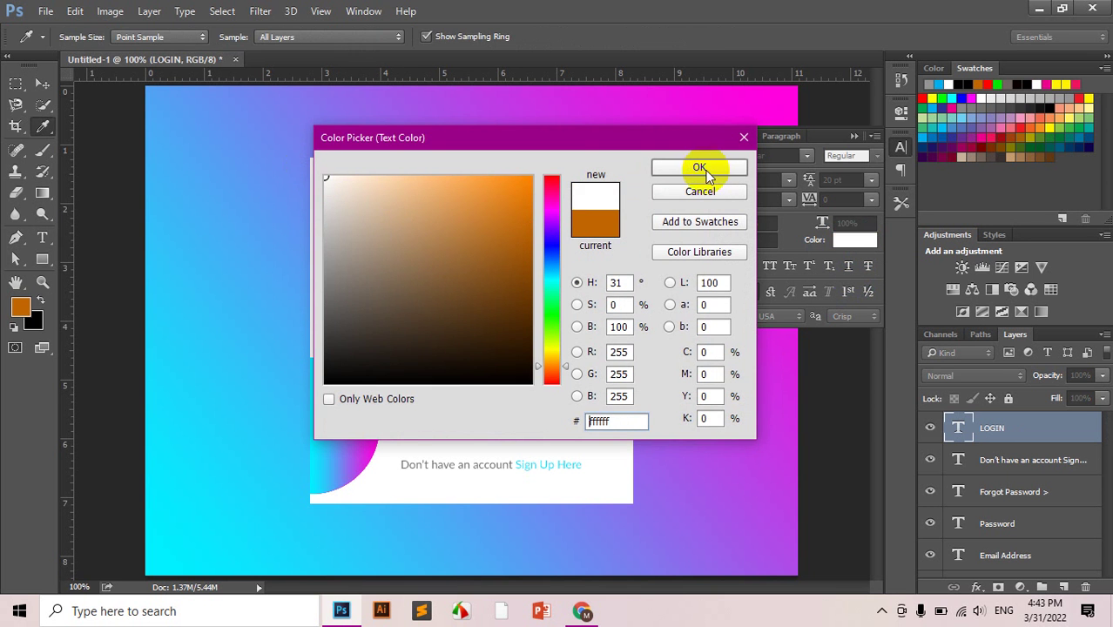
pyautogui.click(696, 173)
# Centre the LOGIN label within the gradient button.
pyautogui.press('v')
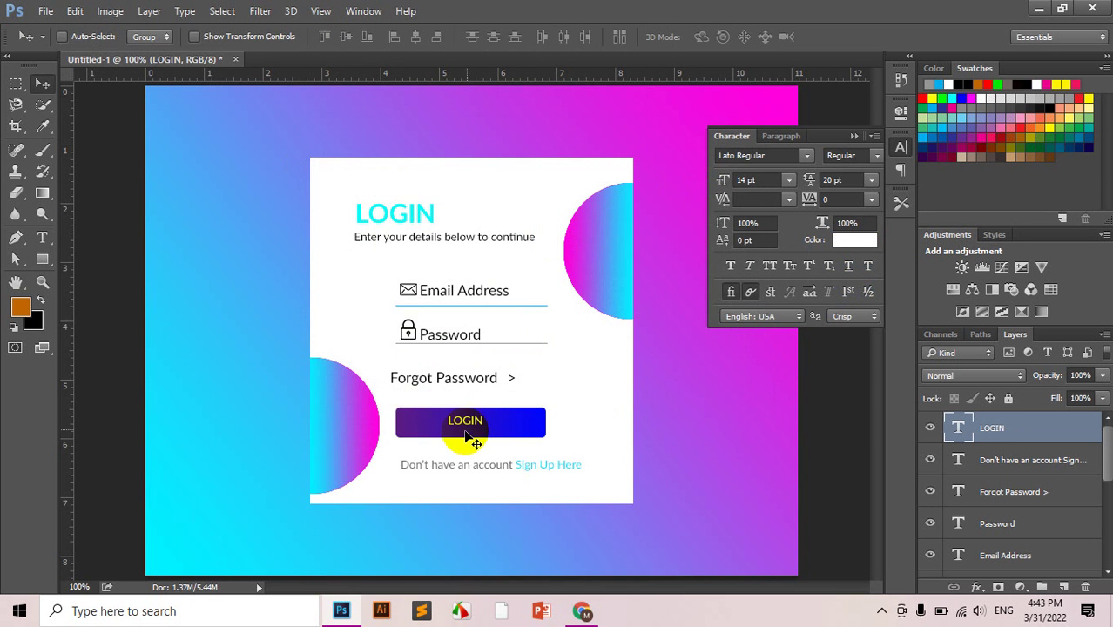
pyautogui.moveTo(468, 429); pyautogui.dragTo(474, 429)
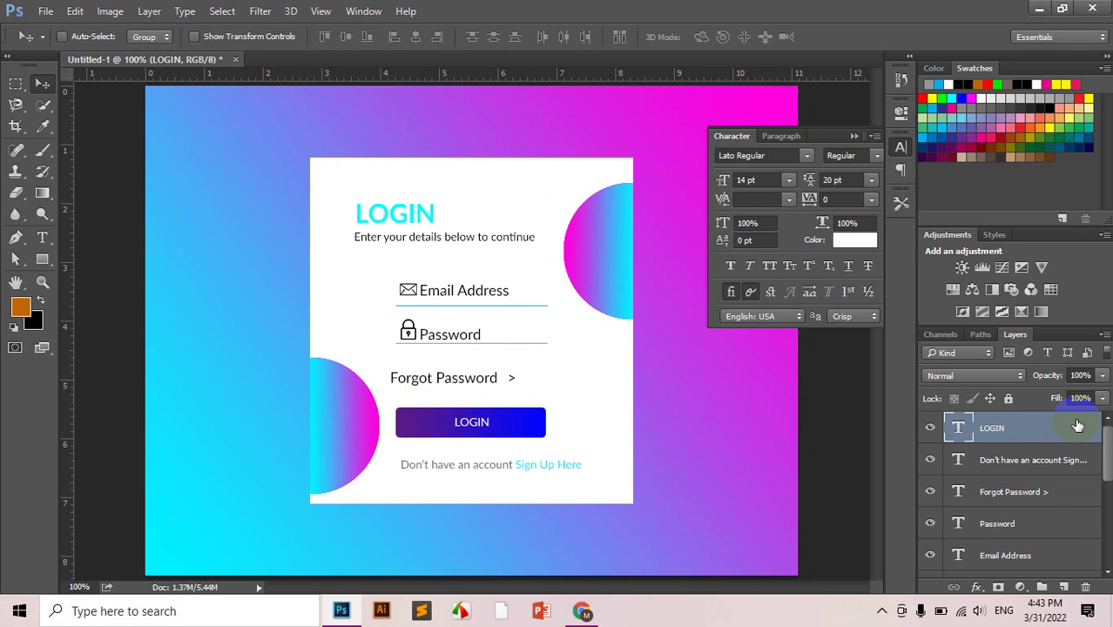
pyautogui.scroll(-2, 1062, 483)
pyautogui.scroll(2, 1049, 492)
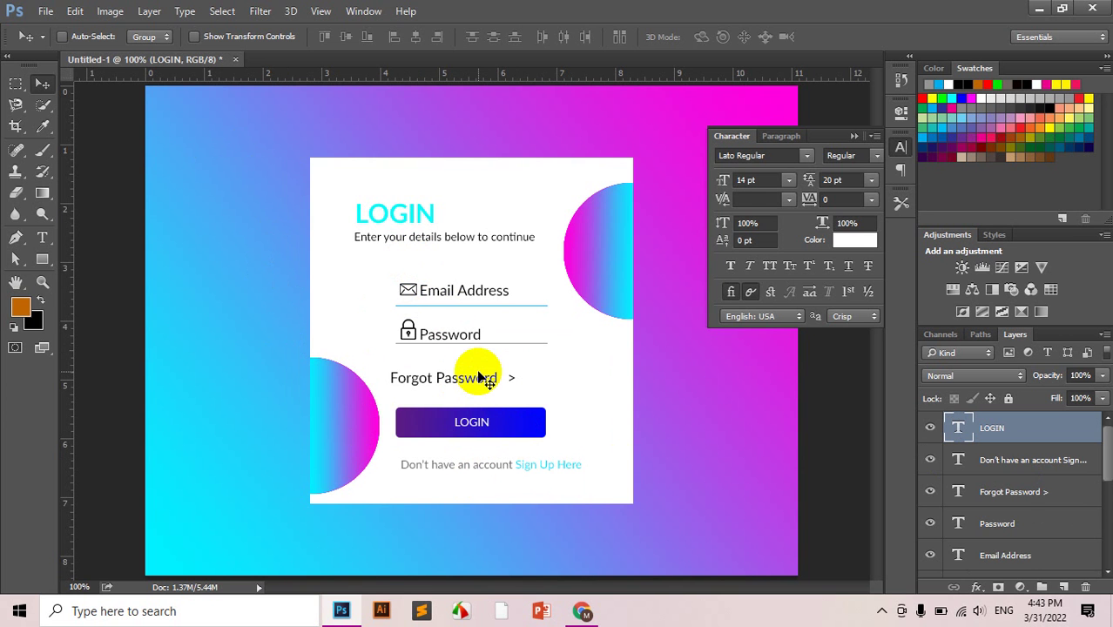
# Group all the text layers into a group named Text.
pyautogui.scroll(-1, 1014, 488)
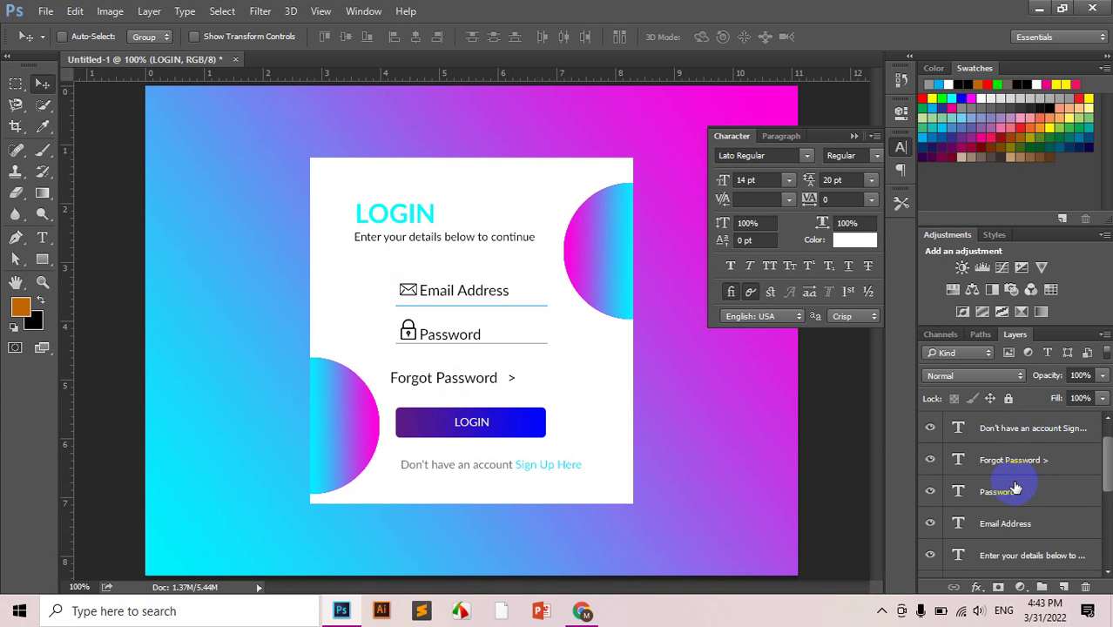
pyautogui.scroll(-1, 1014, 488)
pyautogui.keyDown('shift'); pyautogui.click(993, 556); pyautogui.keyUp('shift')
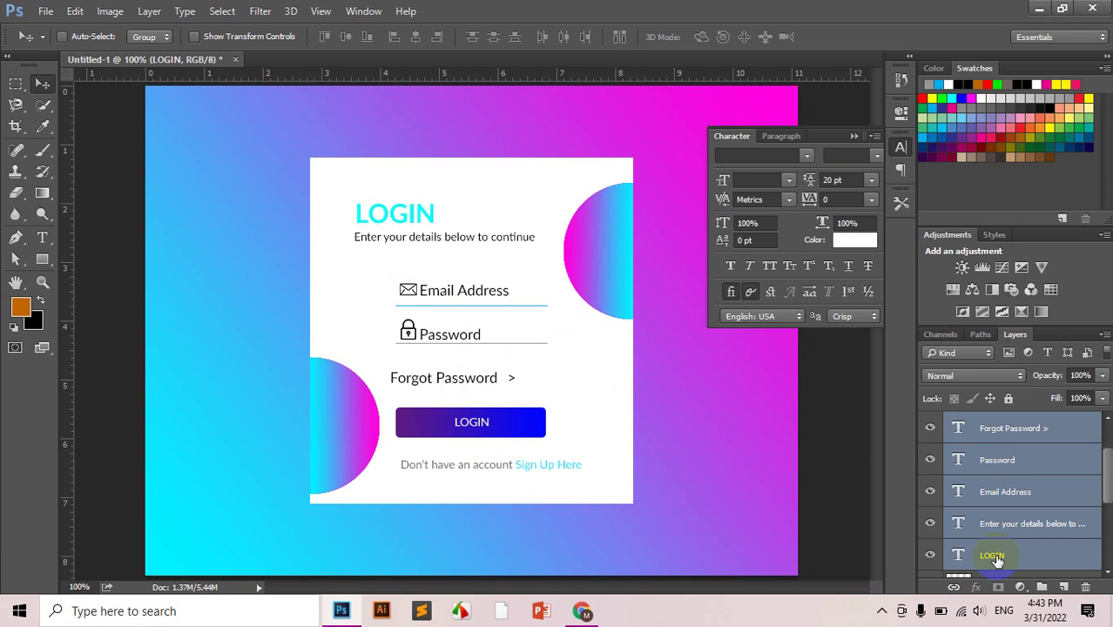
pyautogui.hotkey('ctrl', 'g')
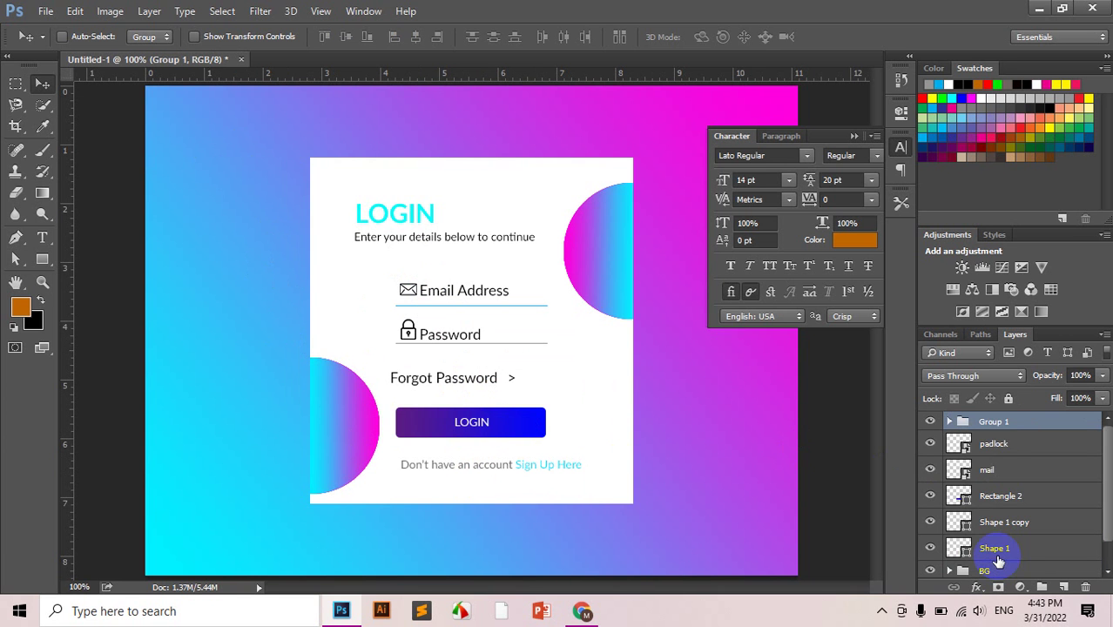
pyautogui.doubleClick(993, 421)
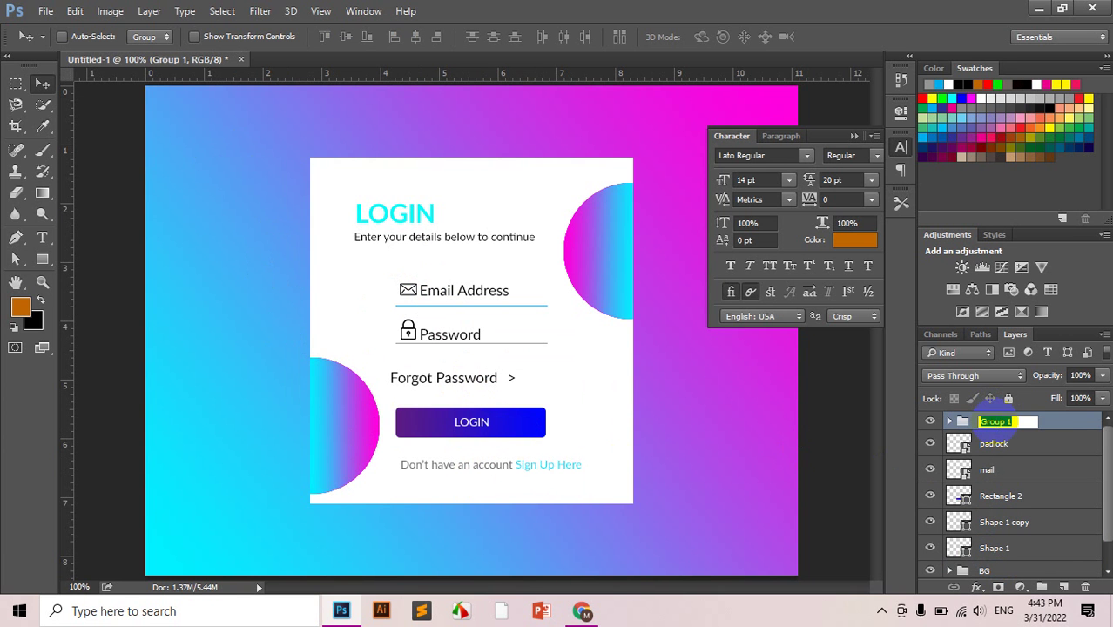
pyautogui.write('Text')
pyautogui.press('Return')
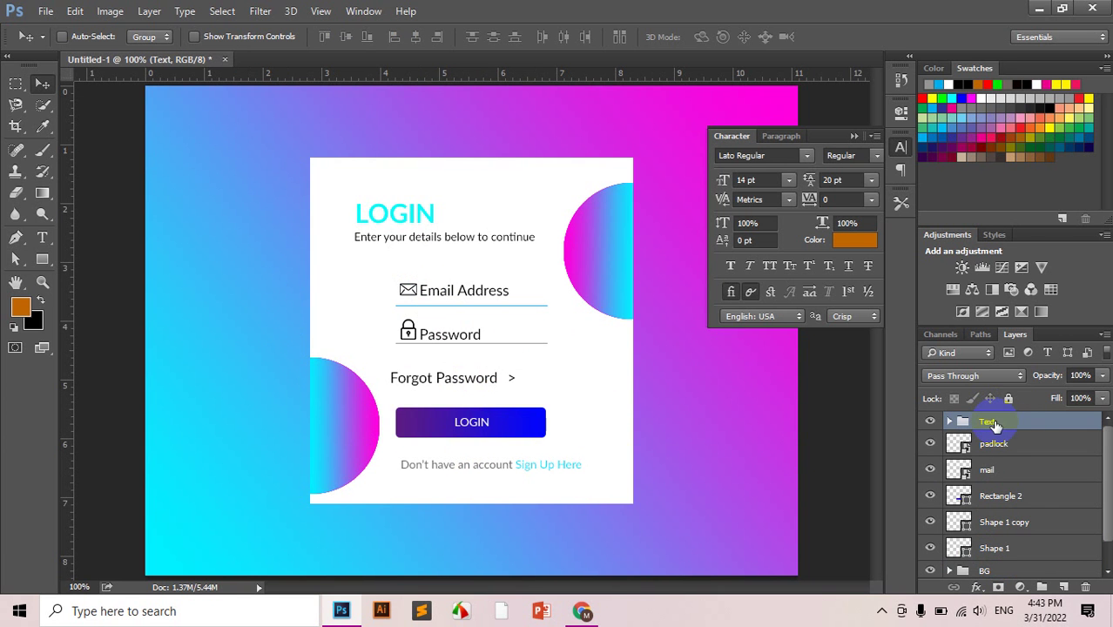
# Group the padlock and mail layers into a group named Icon.
pyautogui.click(993, 445)
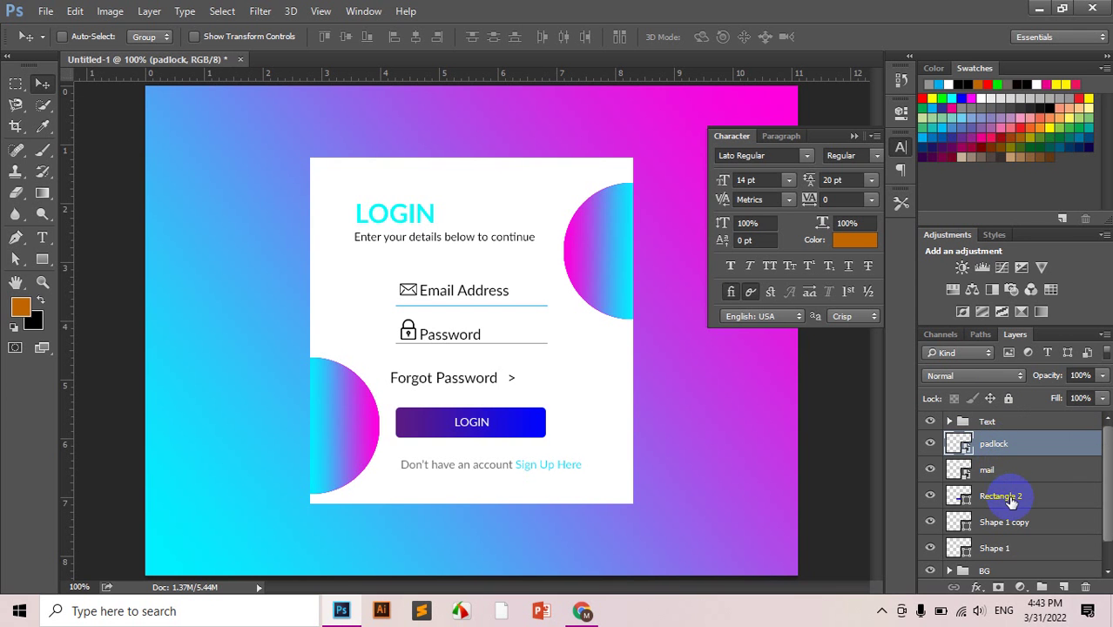
pyautogui.keyDown('shift'); pyautogui.click(1008, 473); pyautogui.keyUp('shift')
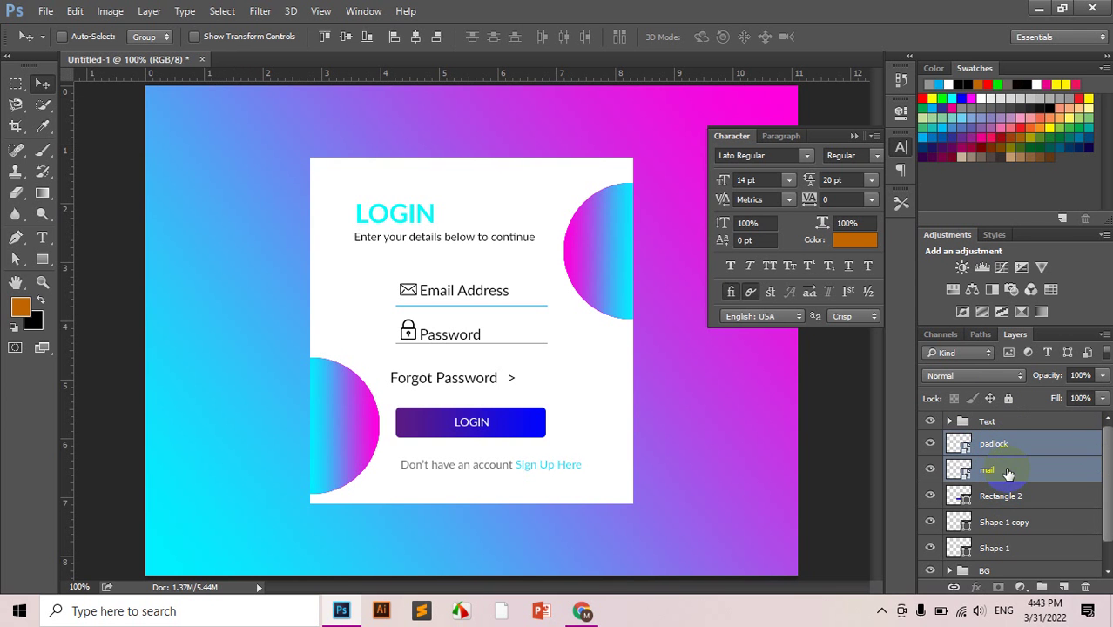
pyautogui.hotkey('ctrl', 'g')
pyautogui.doubleClick(995, 440)
pyautogui.write('Icon')
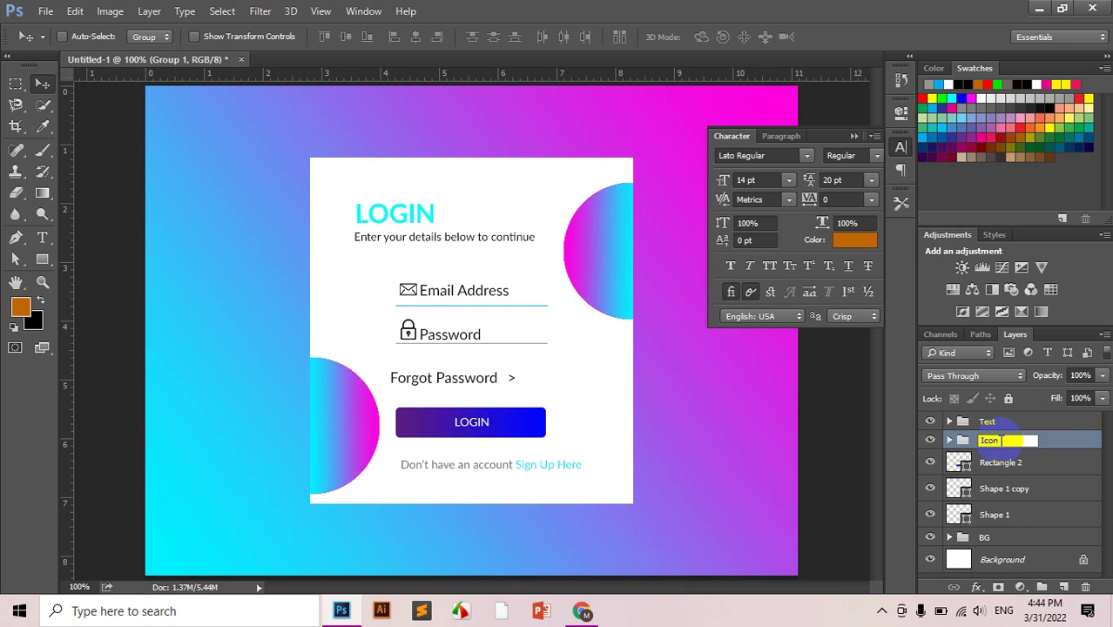
pyautogui.press('Return')
# Group Rectangle 2, Shape 1 copy and Shape 1 into a group named Shape.
pyautogui.click(999, 462)
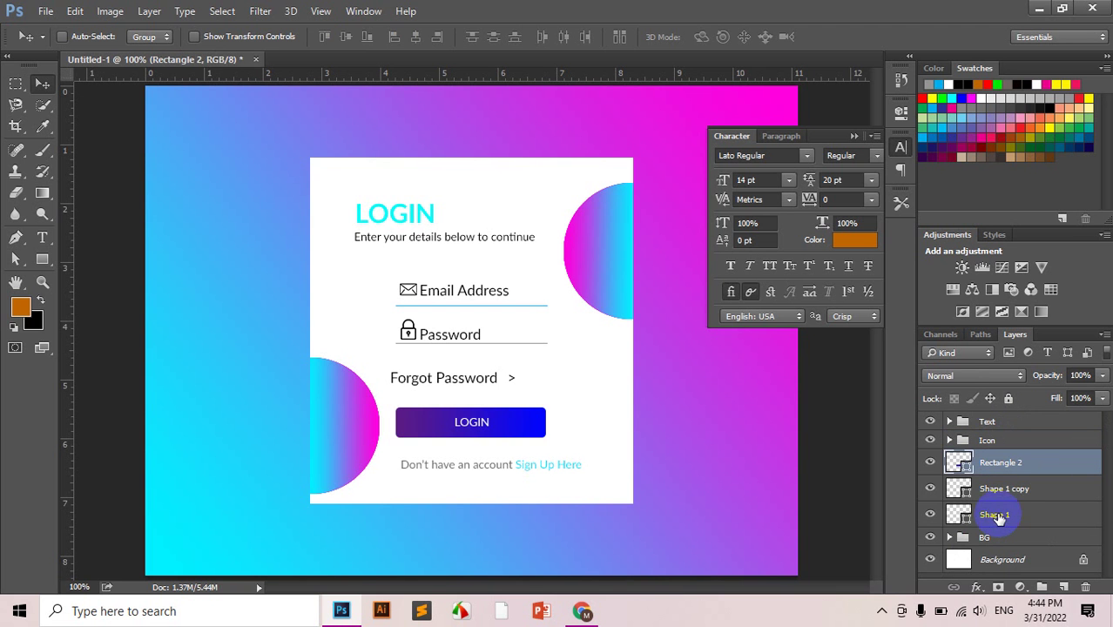
pyautogui.keyDown('shift'); pyautogui.click(999, 517); pyautogui.keyUp('shift')
pyautogui.hotkey('ctrl', 'g')
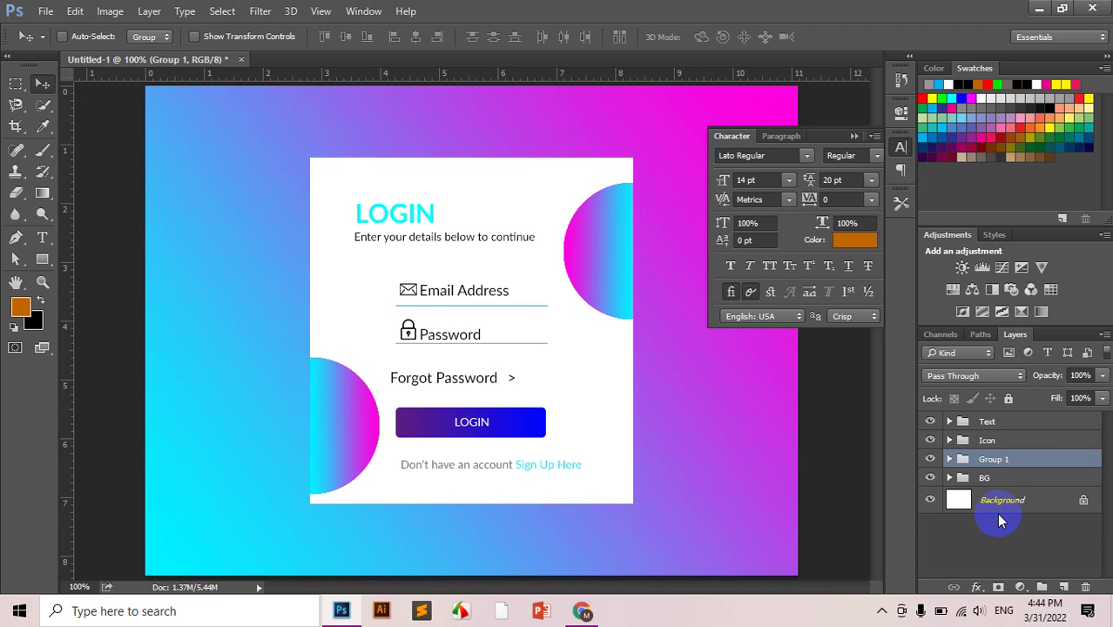
pyautogui.doubleClick(995, 459)
pyautogui.write('Shape')
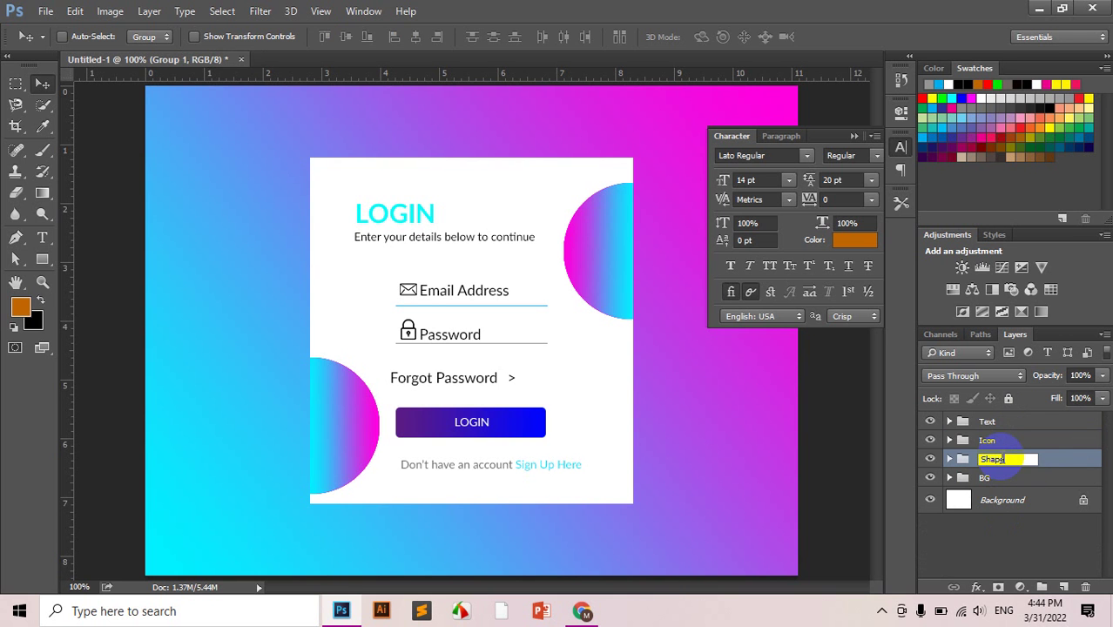
pyautogui.press('Return')
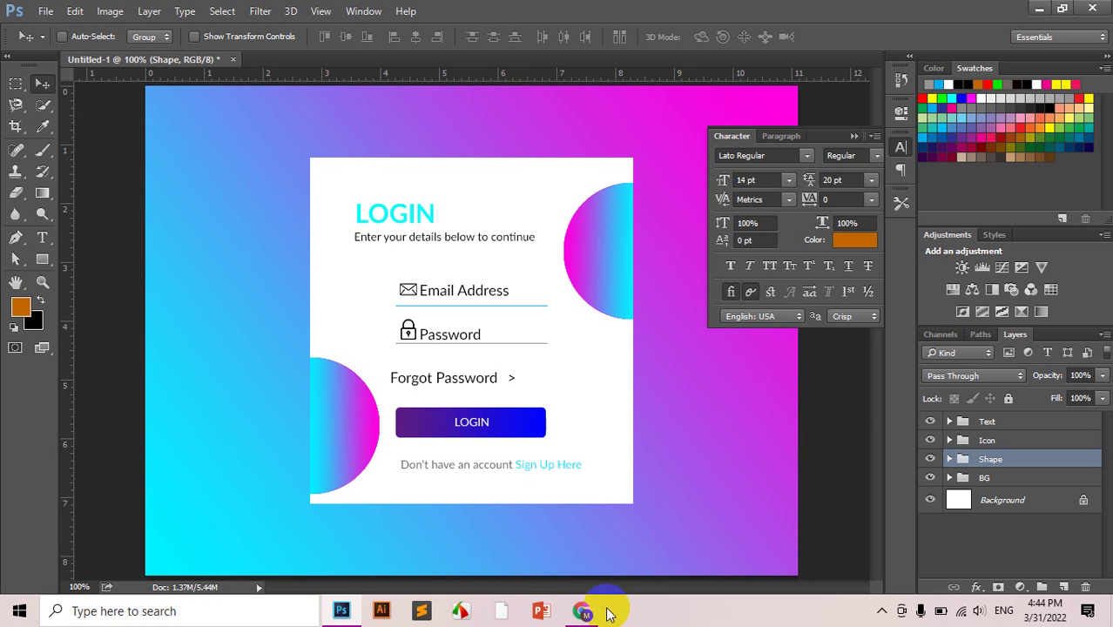
pyautogui.moveTo(341, 612)
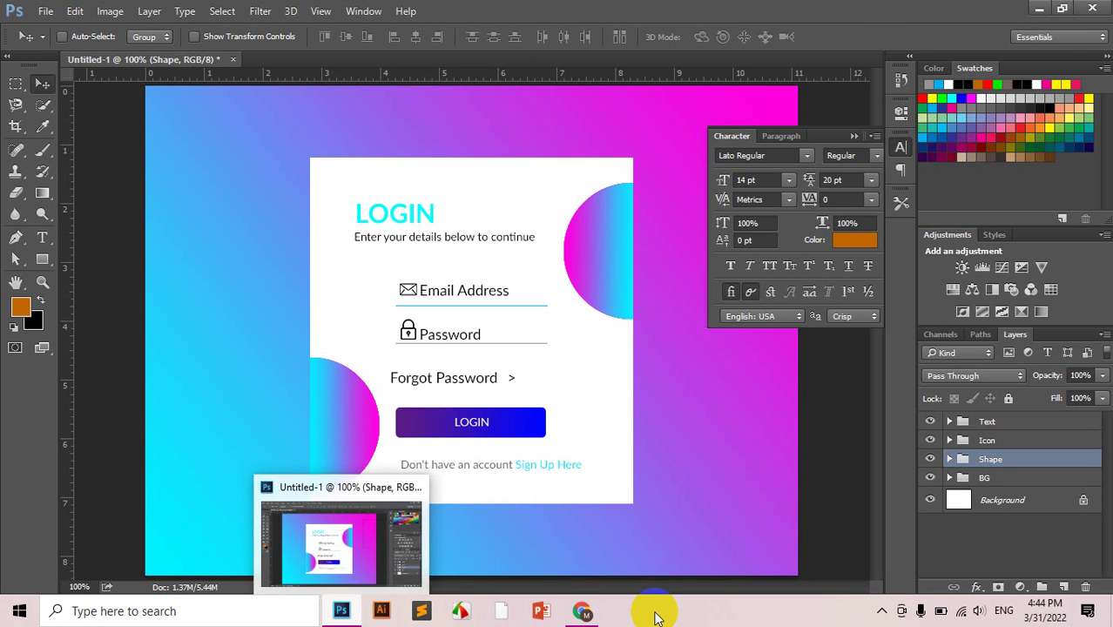
# Bring Chrome forward and browse the login page design image results.
pyautogui.click(582, 610)
pyautogui.click(143, 7)
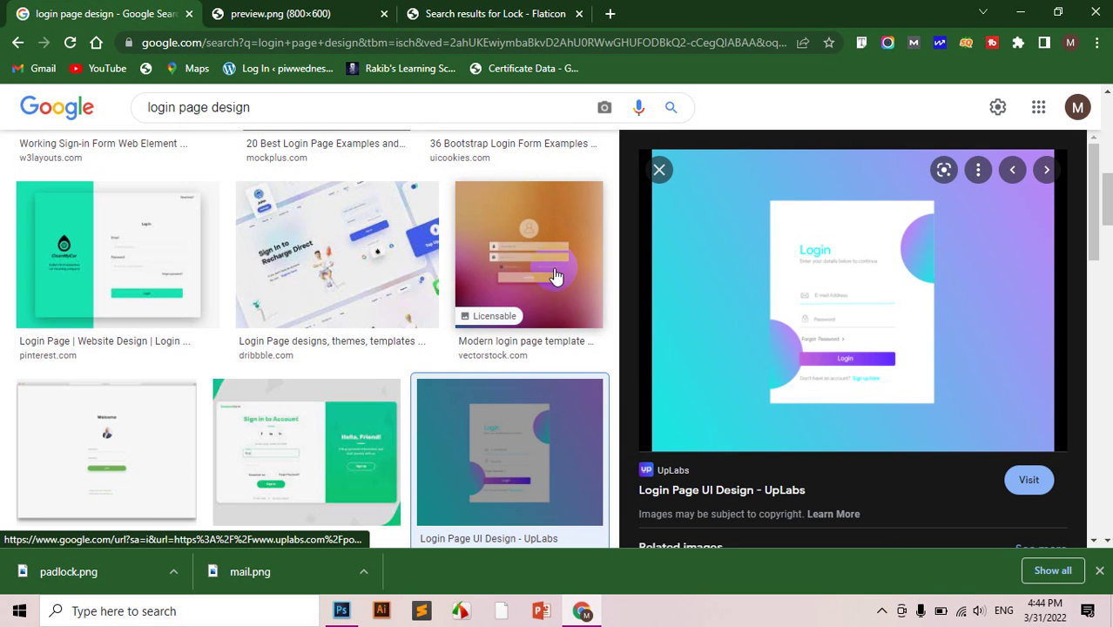
pyautogui.scroll(-1, 556, 275)
pyautogui.scroll(2, 556, 275)
pyautogui.scroll(2, 555, 275)
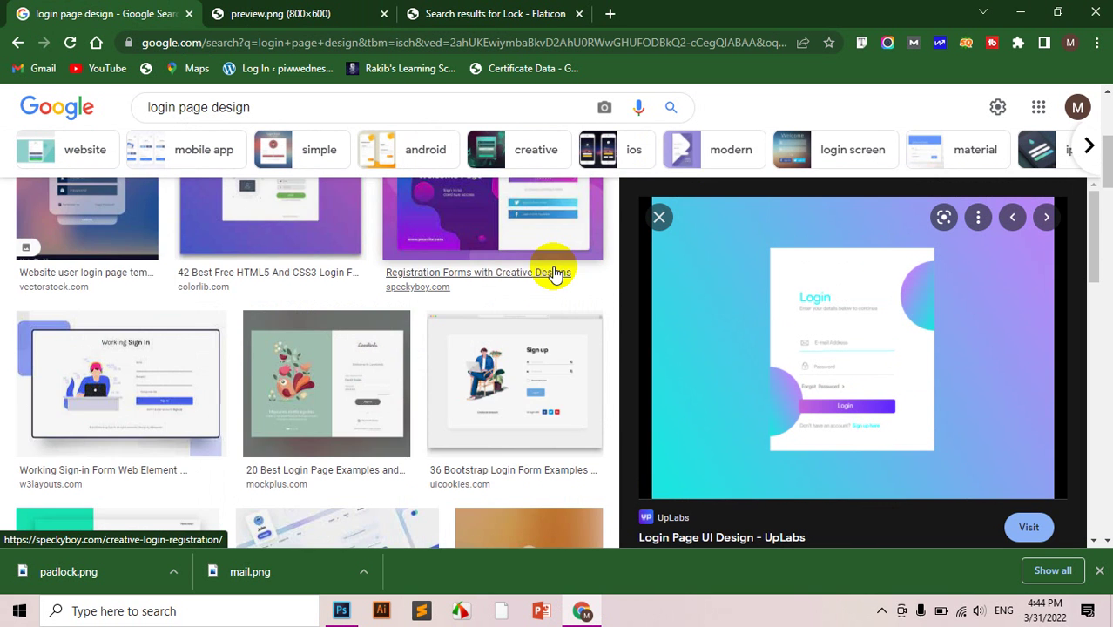
pyautogui.scroll(3, 555, 275)
pyautogui.scroll(1, 360, 318)
# Open the purple colorlib login design in a new tab, then scroll further through the results.
pyautogui.click(361, 320)
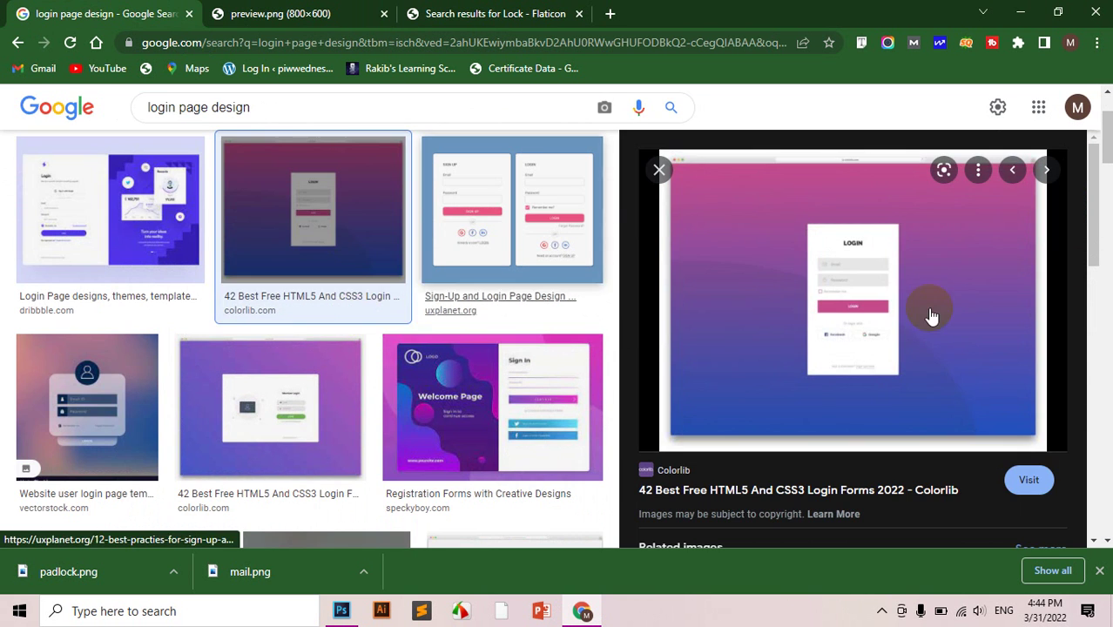
pyautogui.rightClick(875, 256)
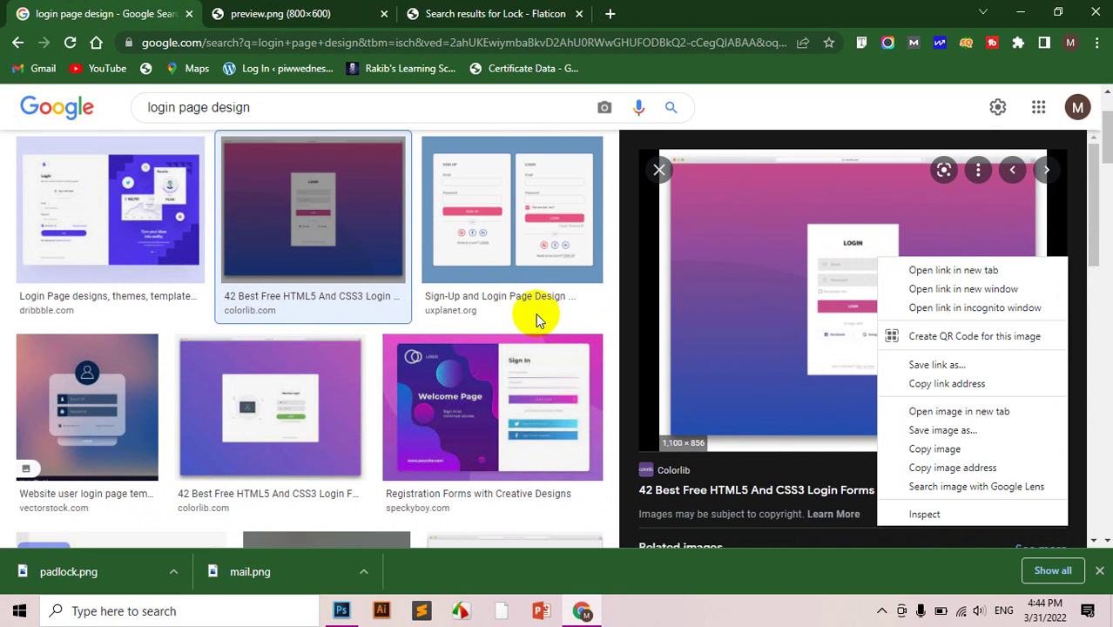
pyautogui.click(538, 311)
pyautogui.click(384, 13)
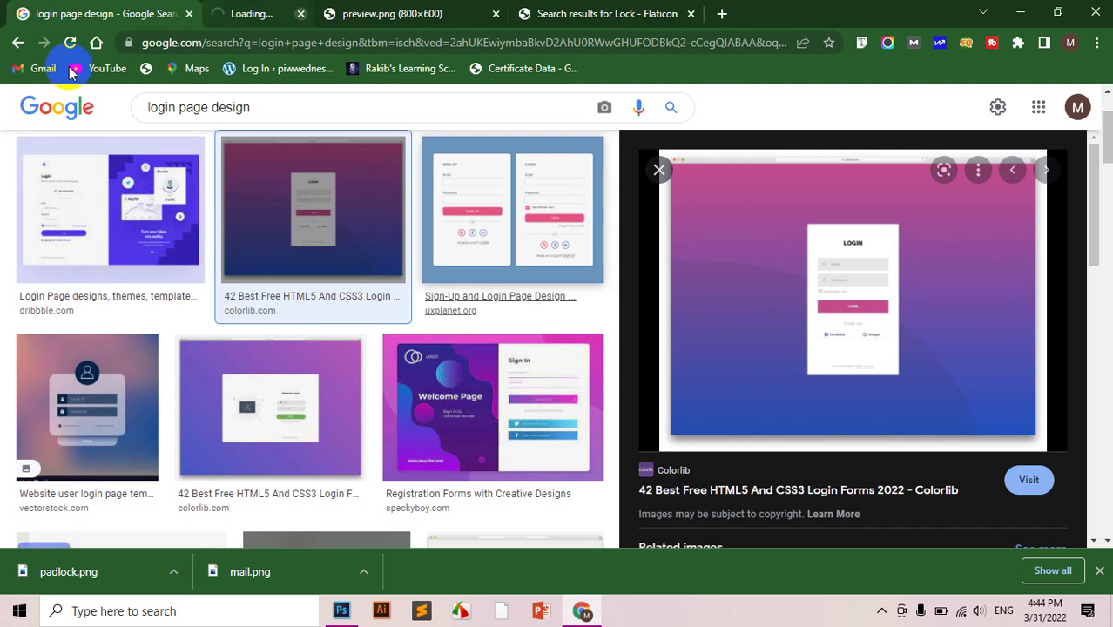
pyautogui.scroll(-5, 383, 383)
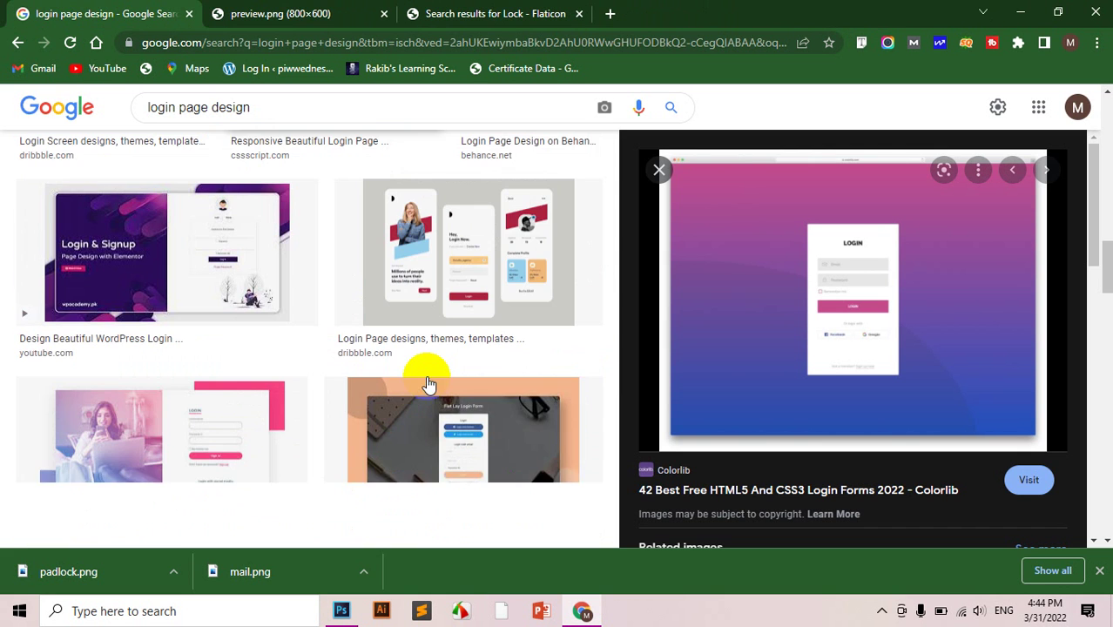
pyautogui.scroll(-3, 431, 380)
pyautogui.scroll(-1, 435, 381)
pyautogui.scroll(-3, 435, 381)
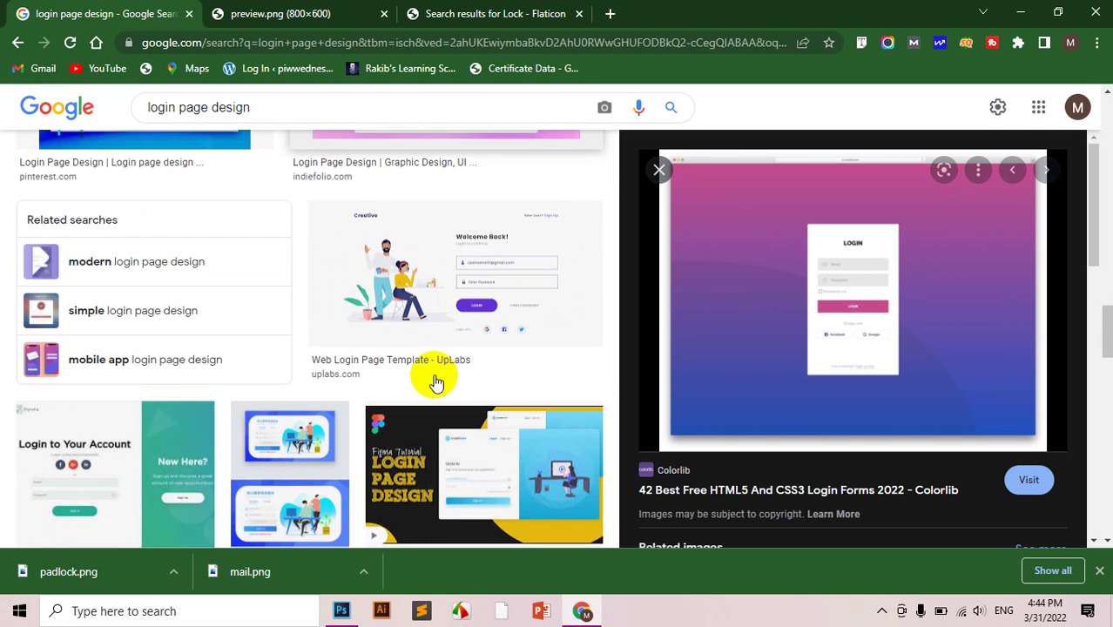
pyautogui.scroll(-3, 436, 382)
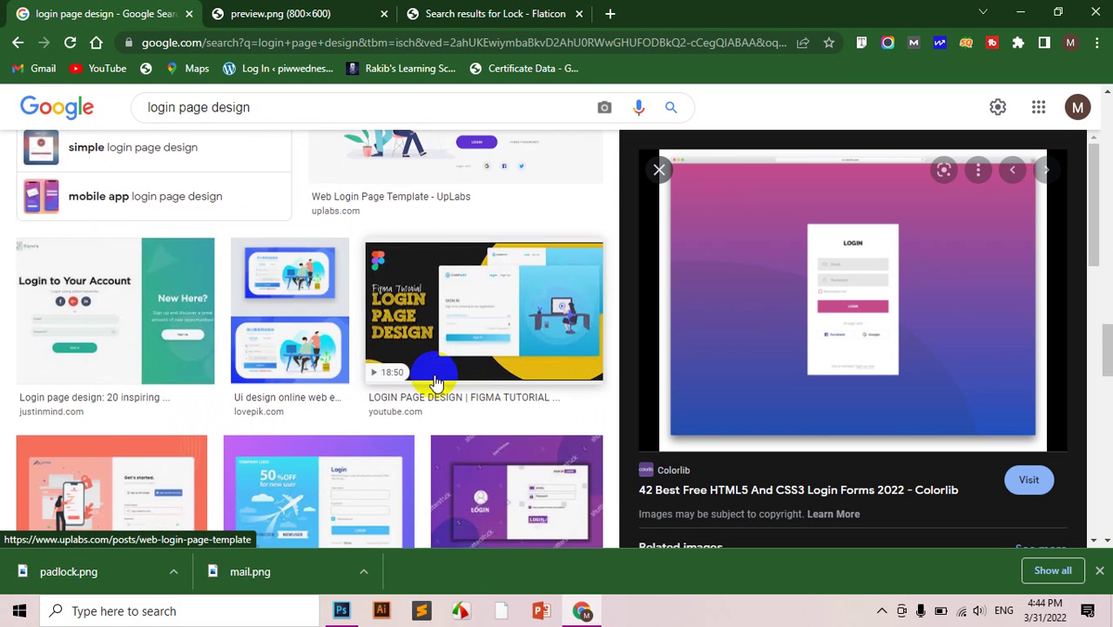
pyautogui.scroll(-4, 435, 381)
pyautogui.scroll(-4, 435, 381)
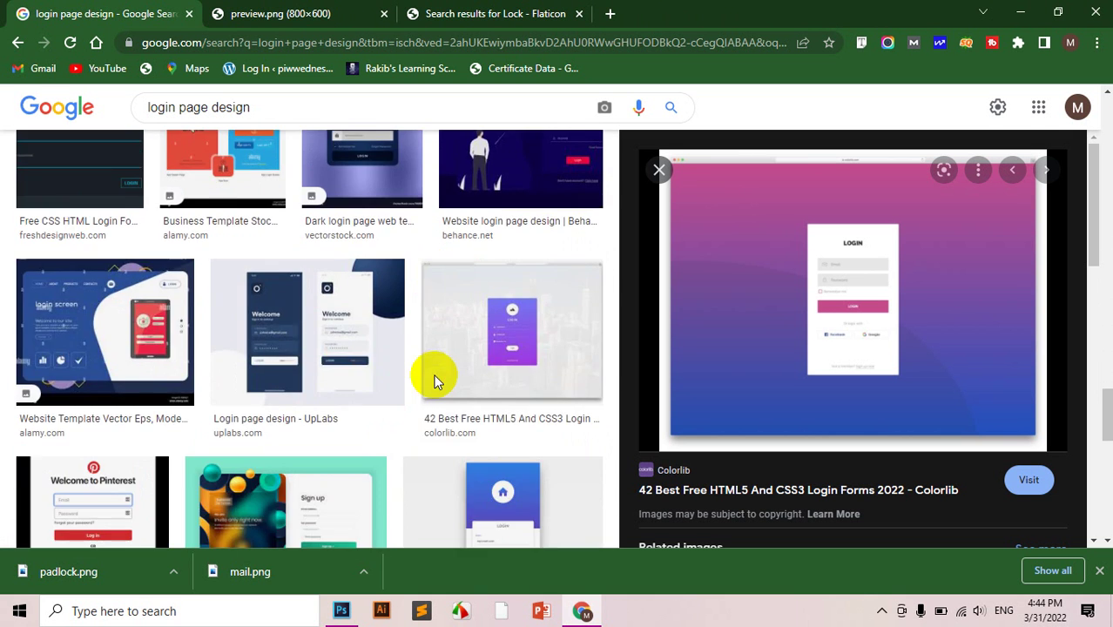
pyautogui.scroll(-3, 435, 382)
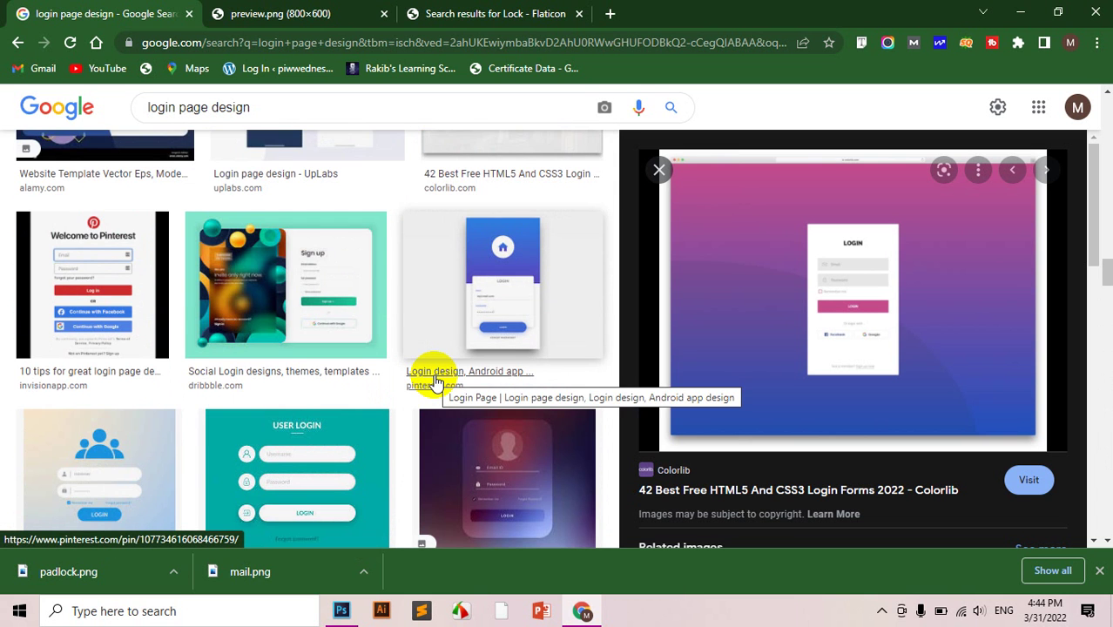
pyautogui.scroll(-2, 436, 382)
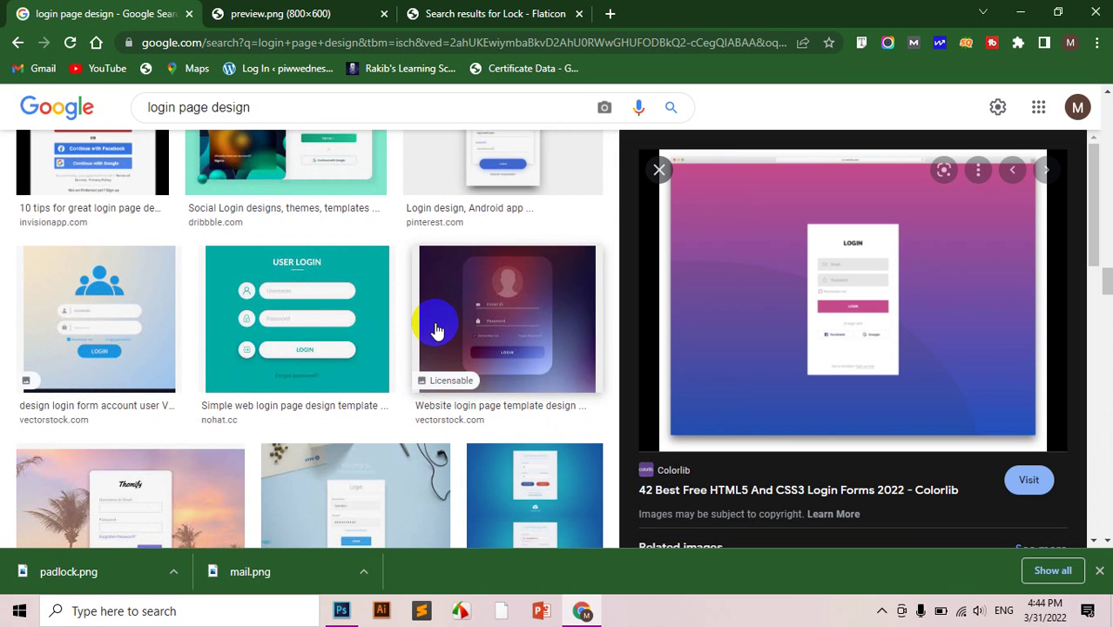
# Open the teal USER LOGIN design, comvecteezy641284.jpg, full-size in a new tab.
pyautogui.click(293, 327)
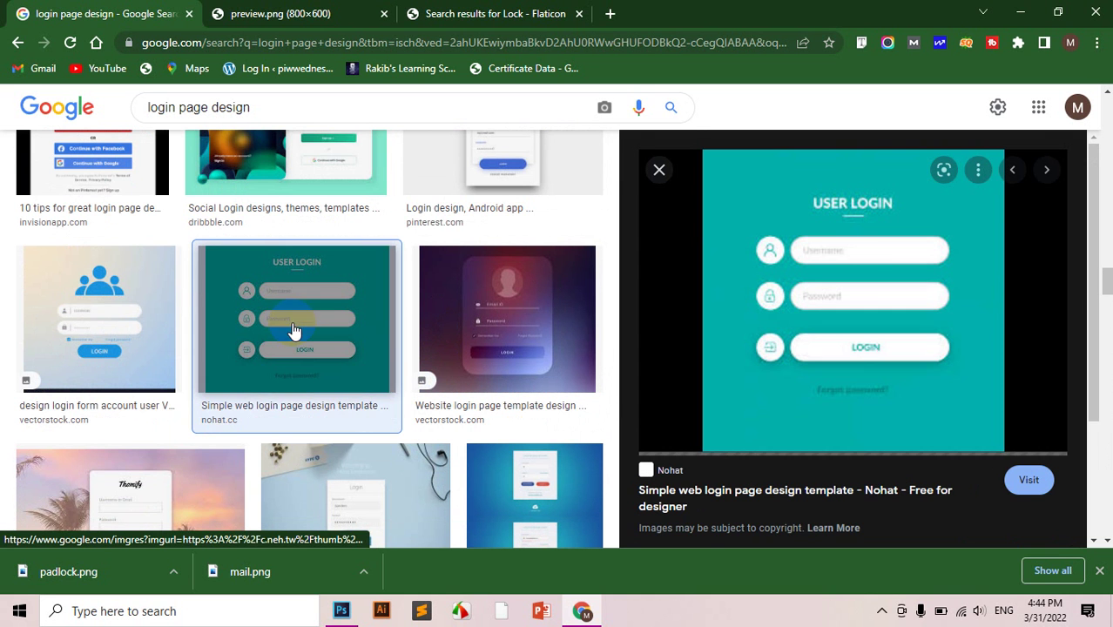
pyautogui.rightClick(852, 272)
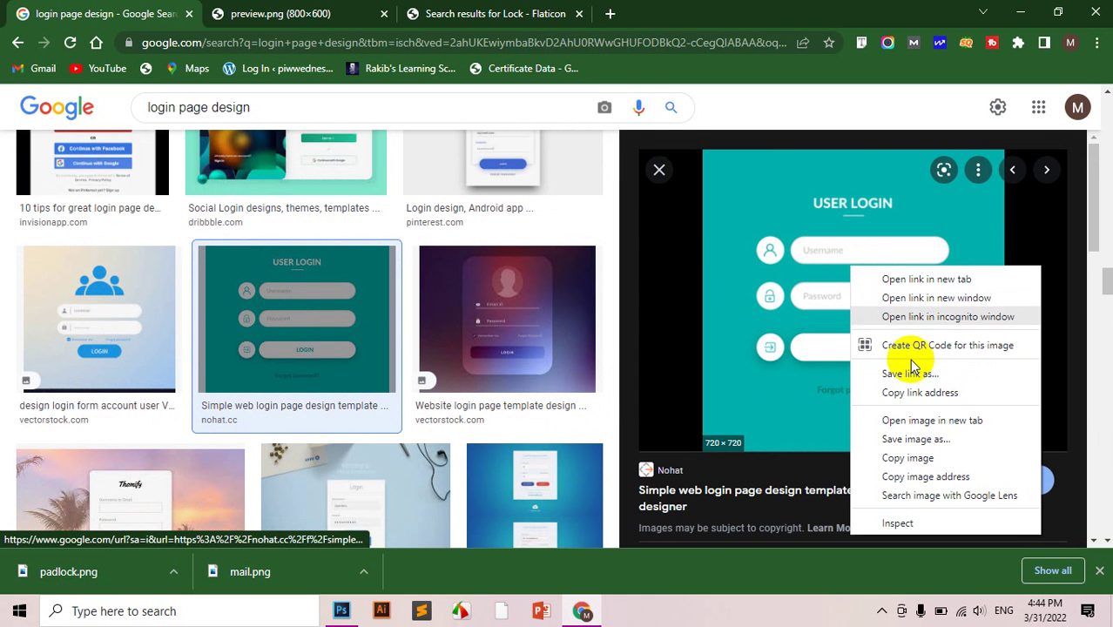
pyautogui.click(915, 420)
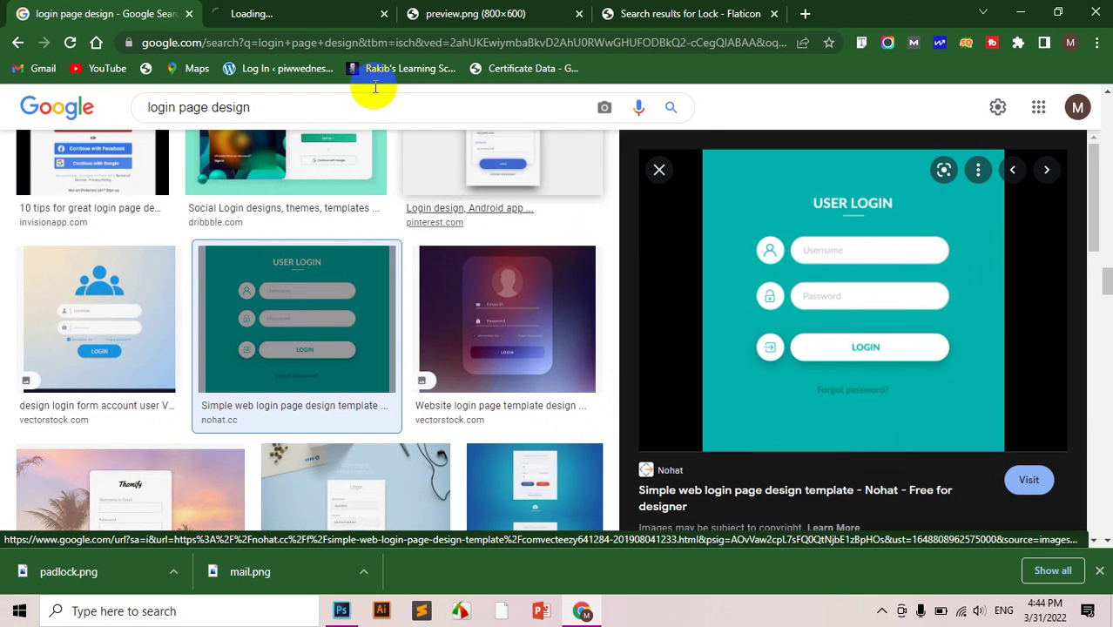
pyautogui.click(304, 10)
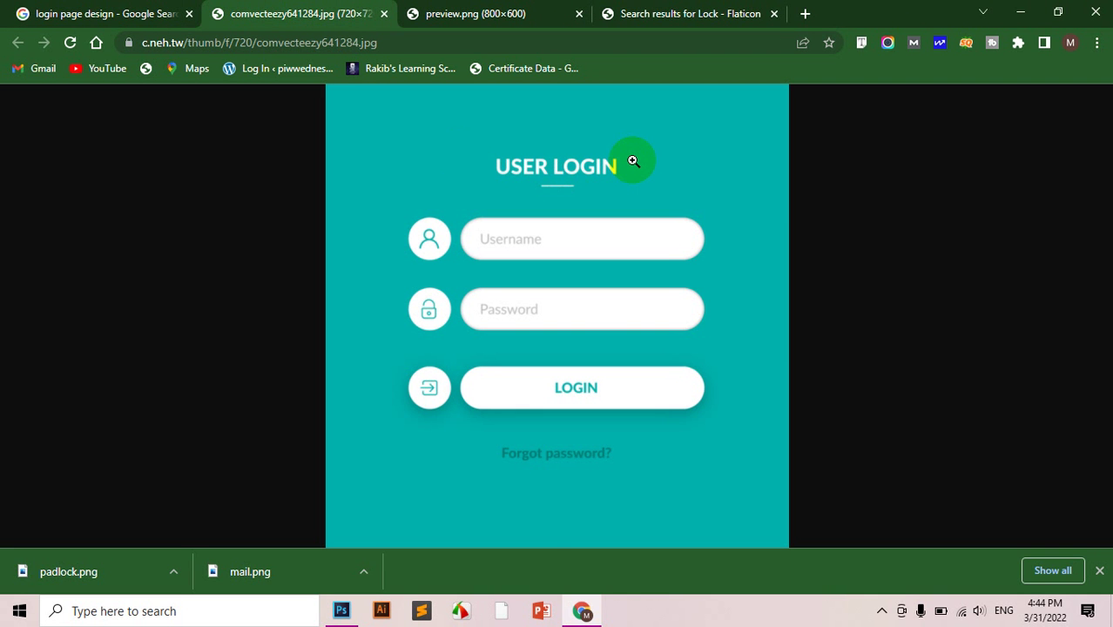
pyautogui.click(460, 609)
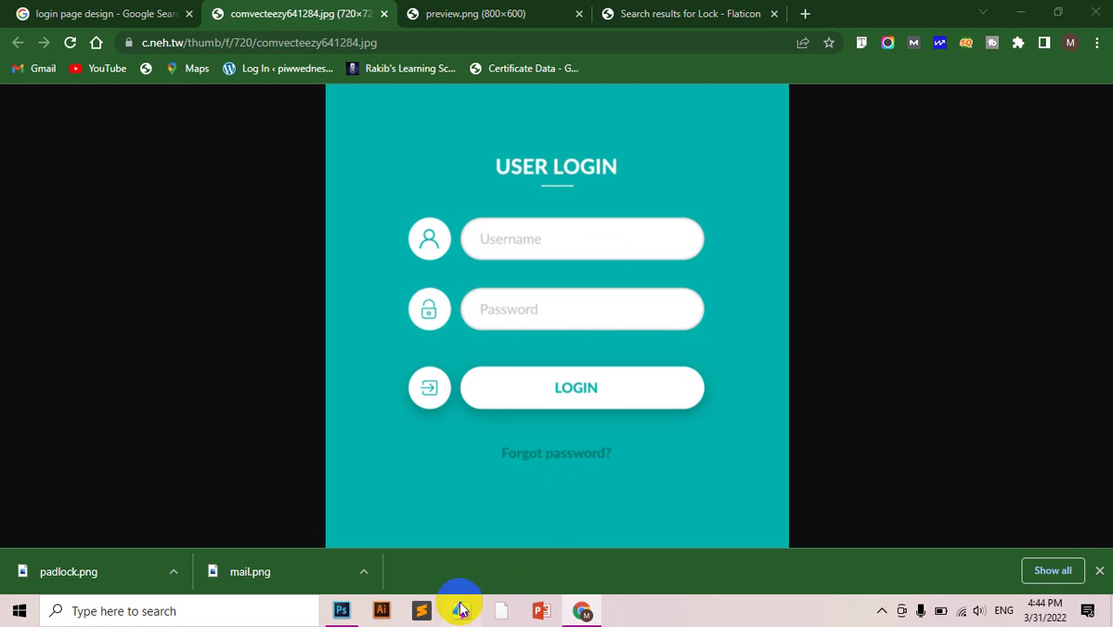